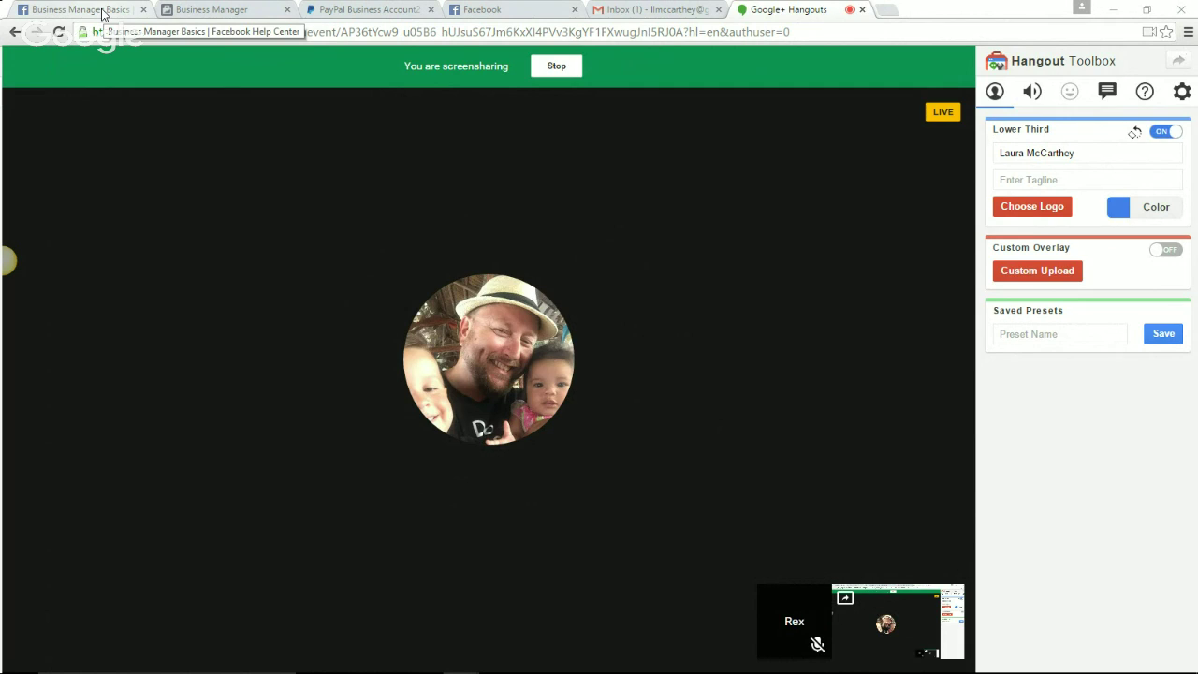
Switch to the Business Manager Basics help page and go to its introduction
left_click(102, 14)
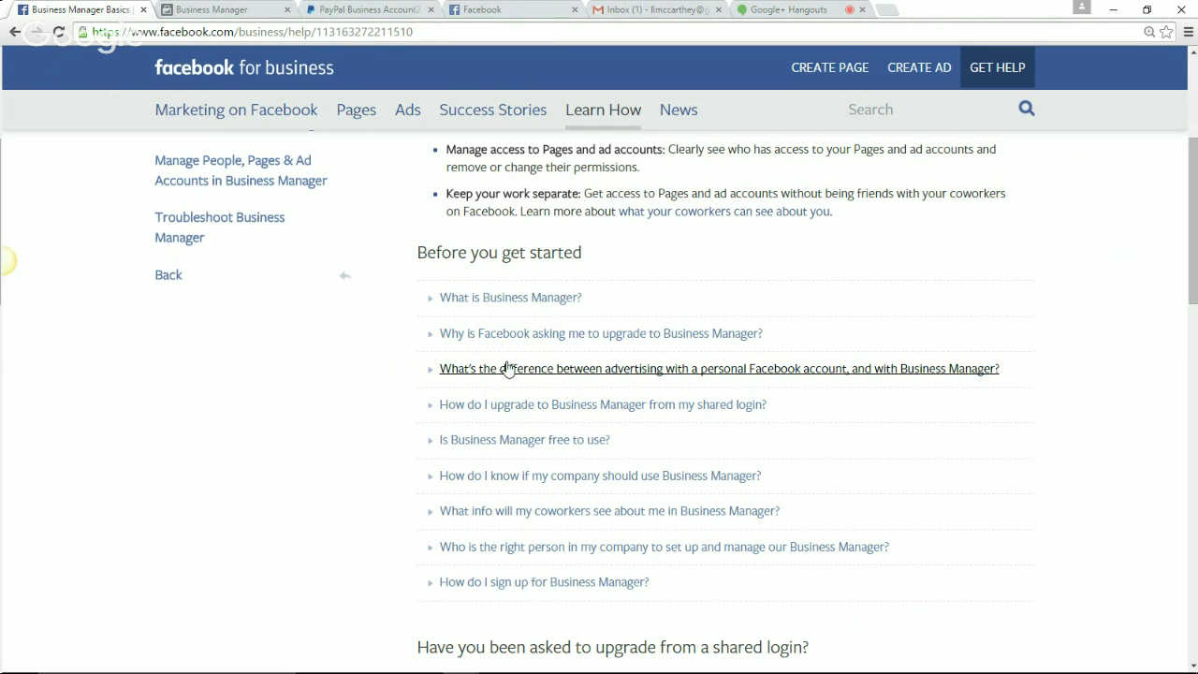
scroll(383, 353, "up", 2)
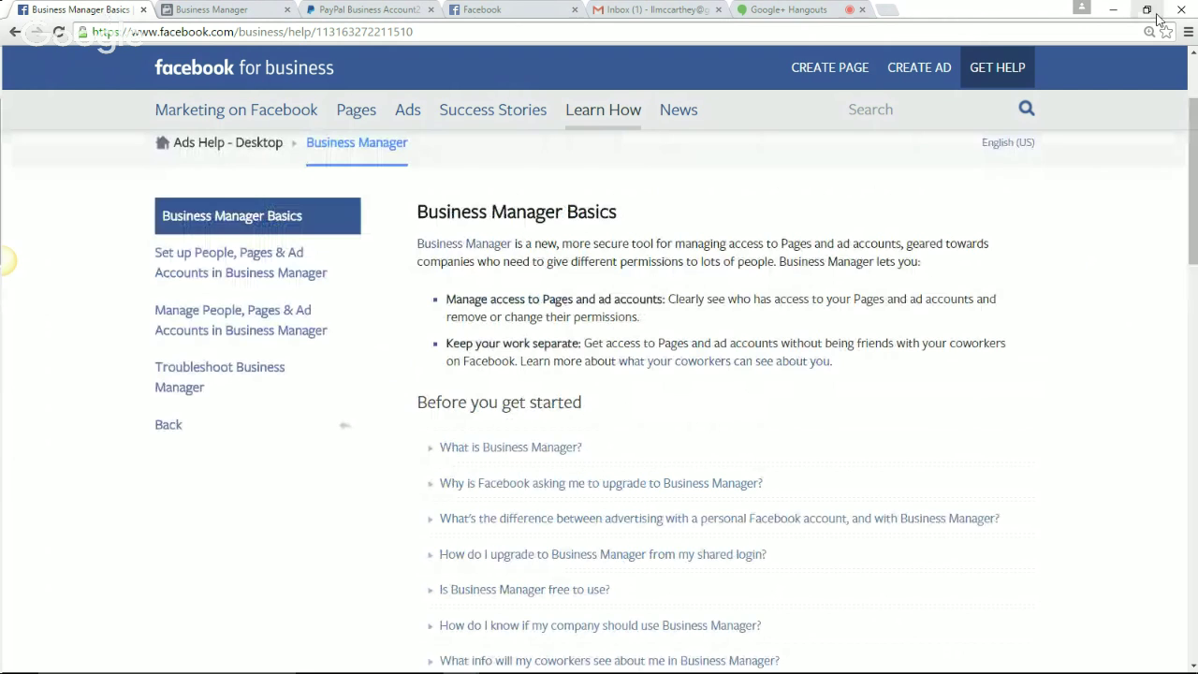
left_click(1188, 32)
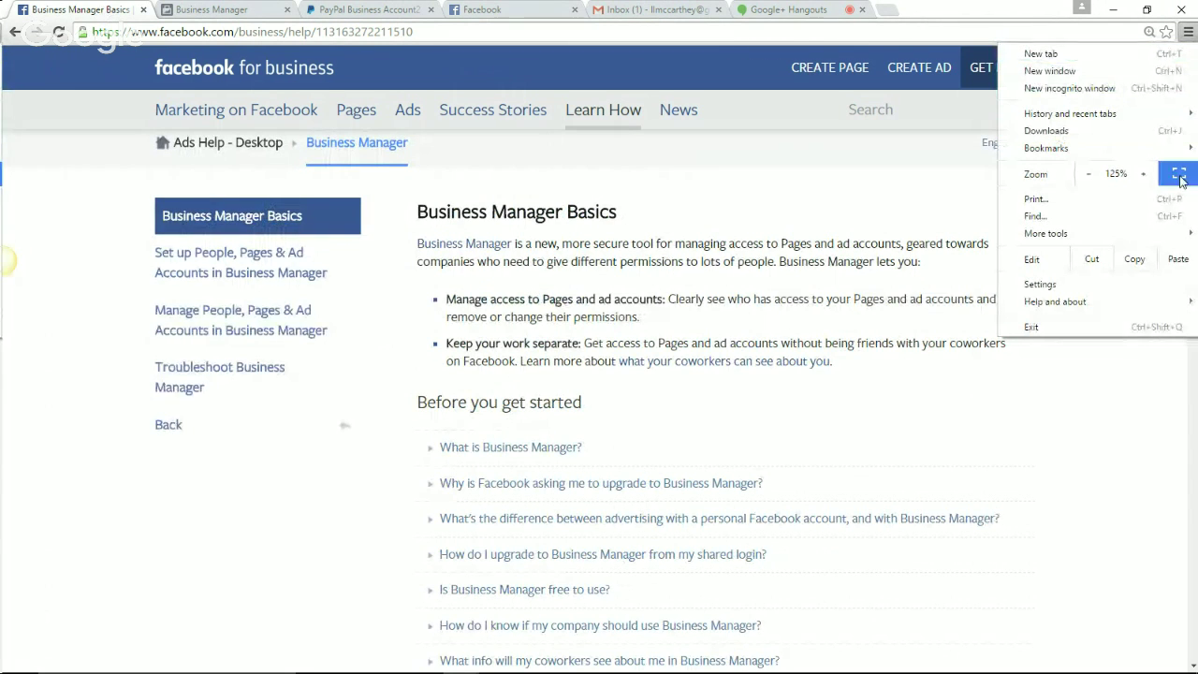
left_click(1146, 177)
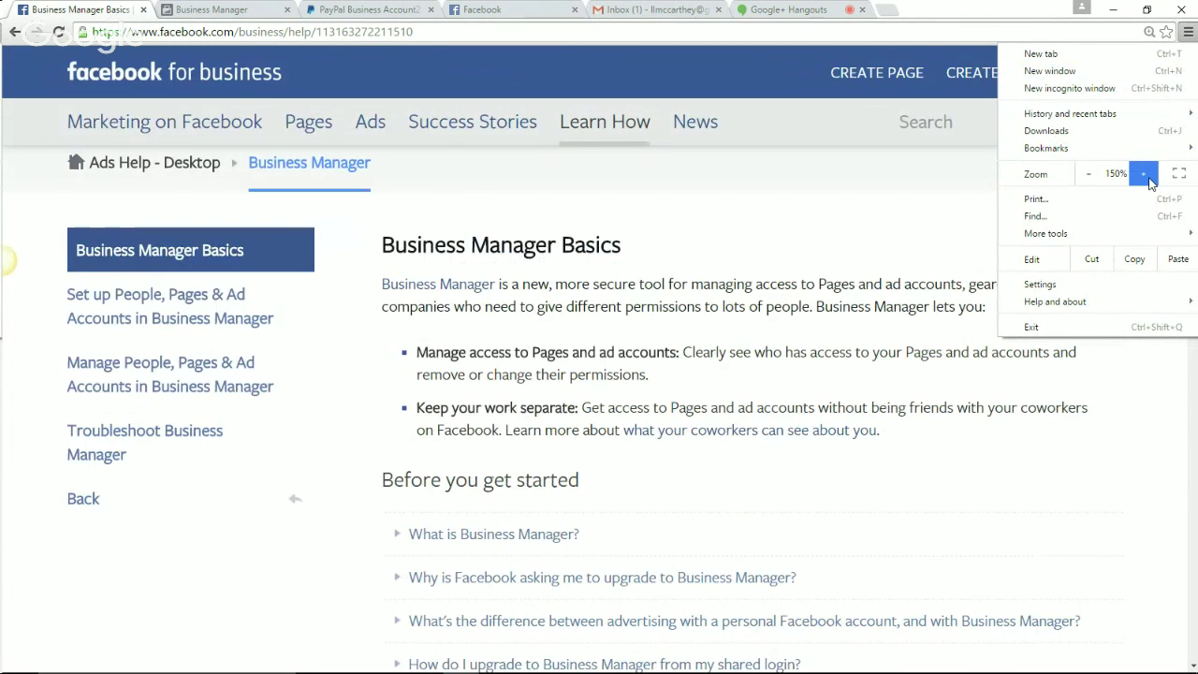
left_click(1146, 176)
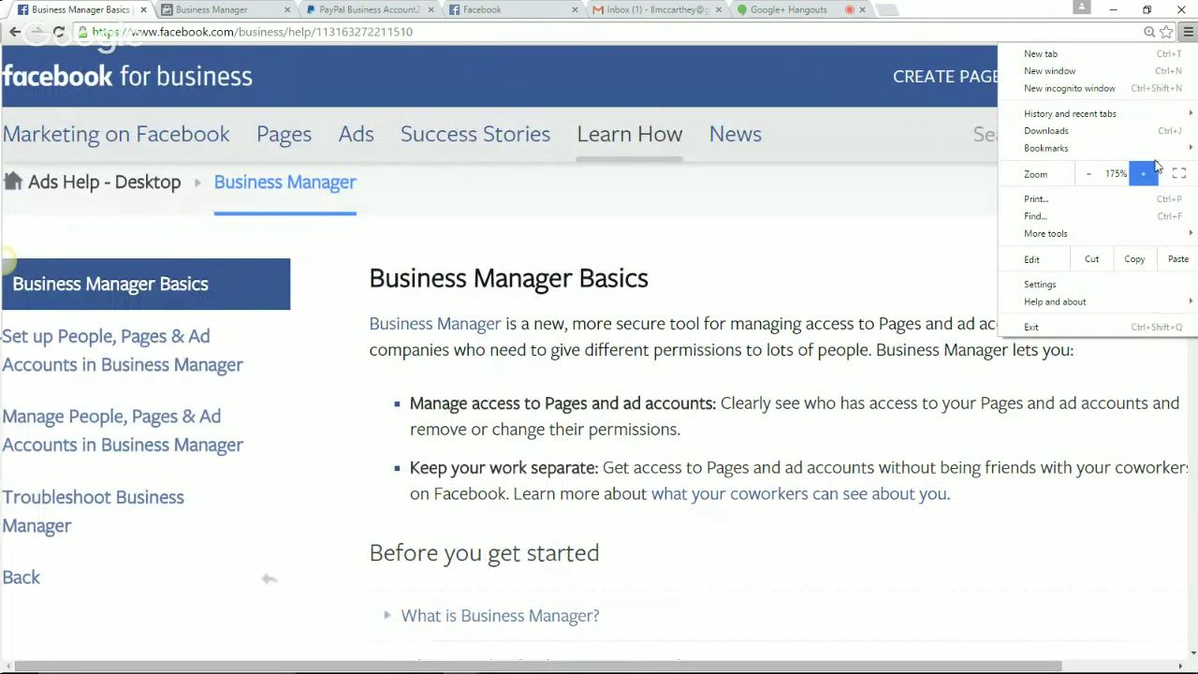
left_click(1090, 175)
left_click(1094, 176)
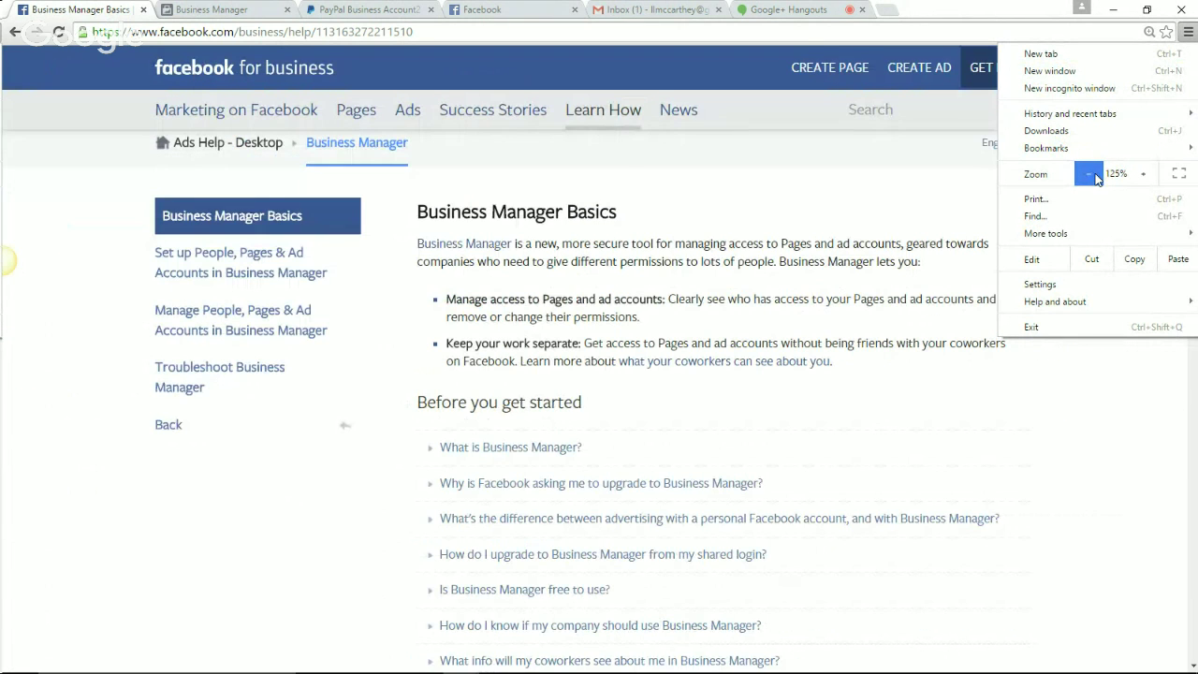
Select the web address of the Business Manager Basics help page and read the page's introduction
left_click(419, 34)
left_click(409, 34)
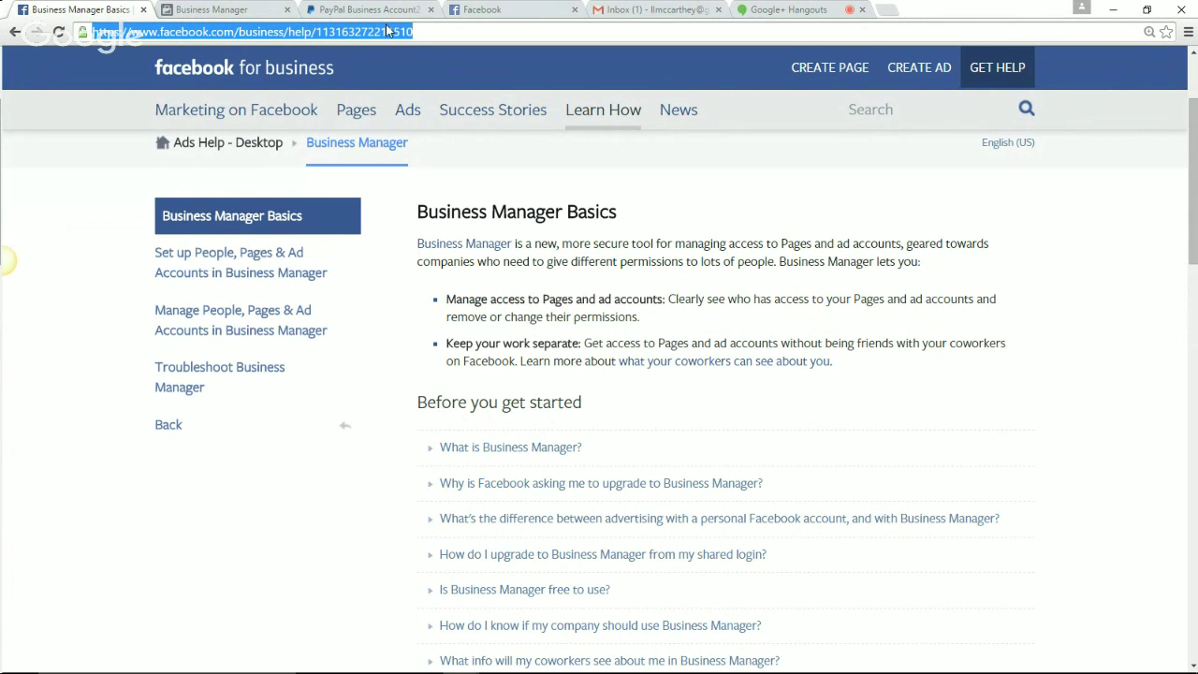
scroll(440, 190, "up", 1)
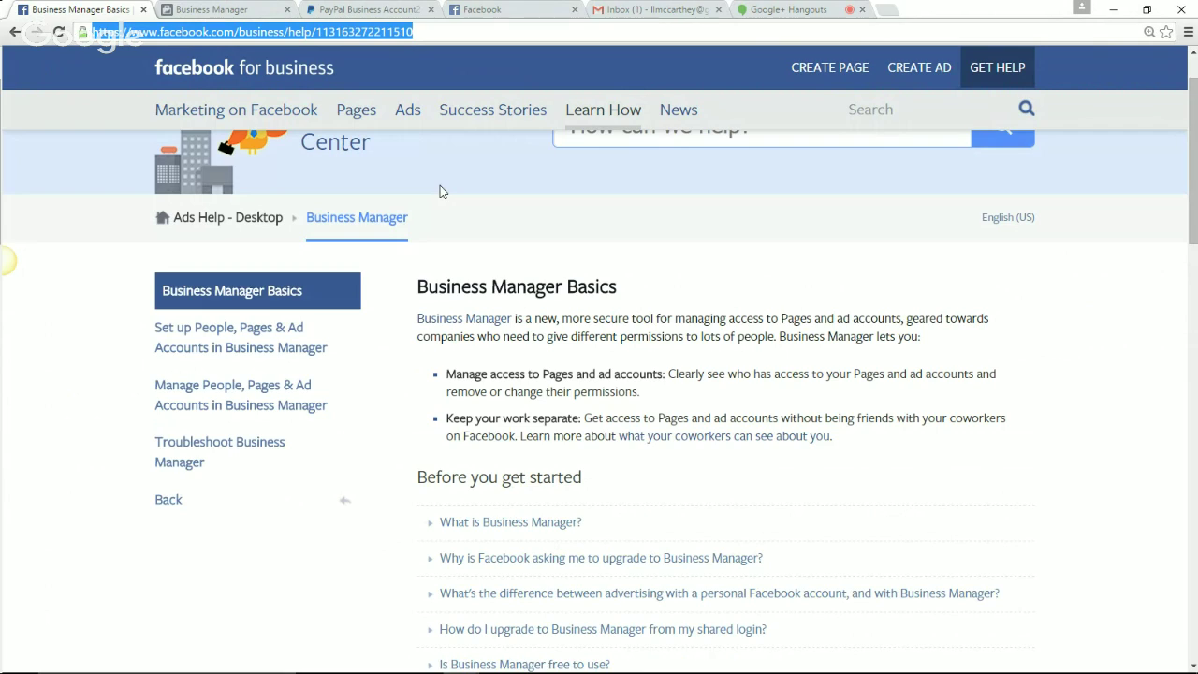
scroll(446, 198, "up", 1)
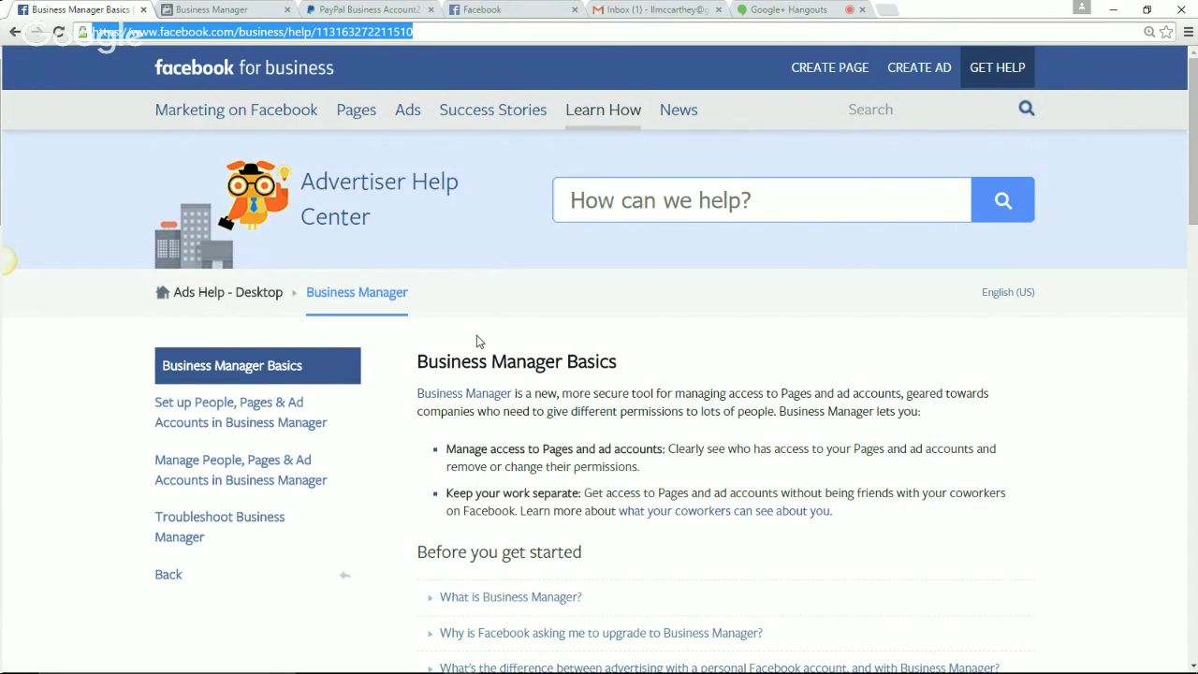
scroll(477, 341, "down", 1)
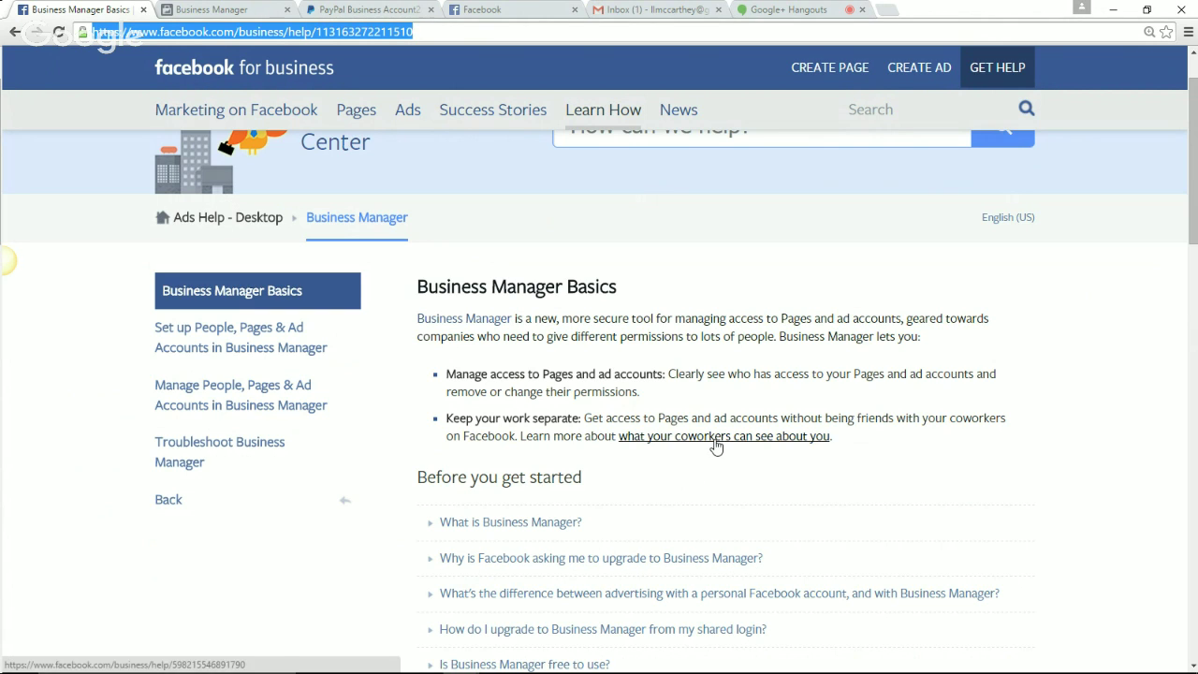
Switch to the Business Manager site and highlight the business.facebook.com part of its web address
left_click(221, 13)
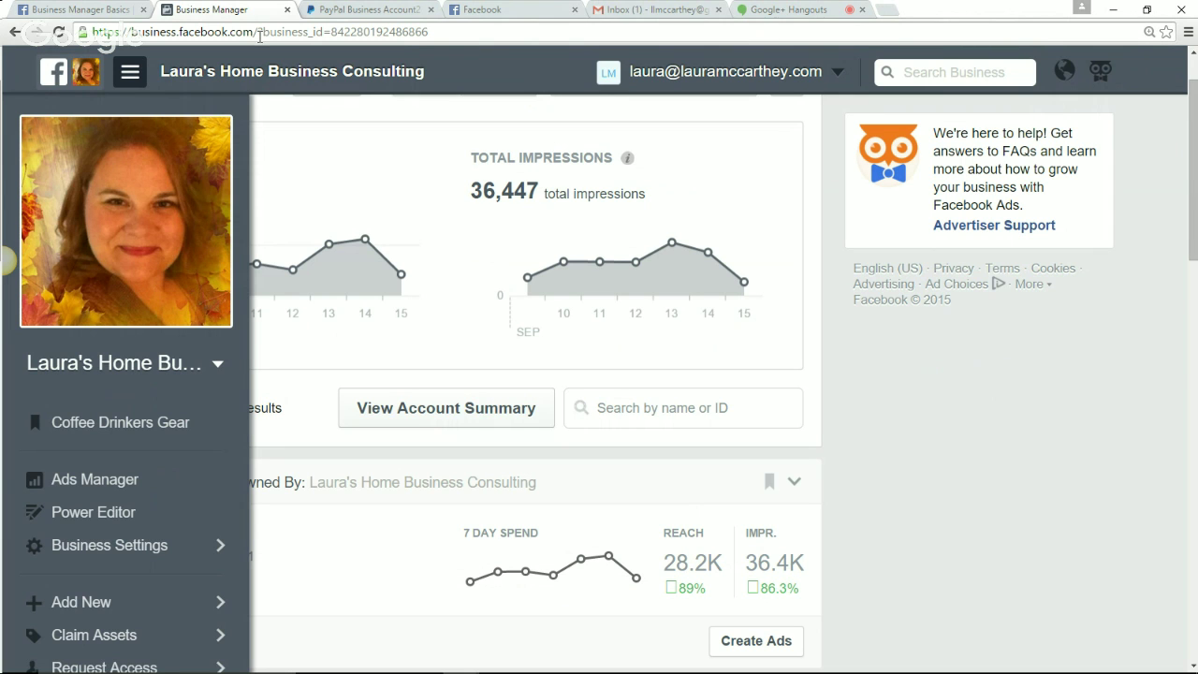
left_click_drag(263, 36, 91, 45)
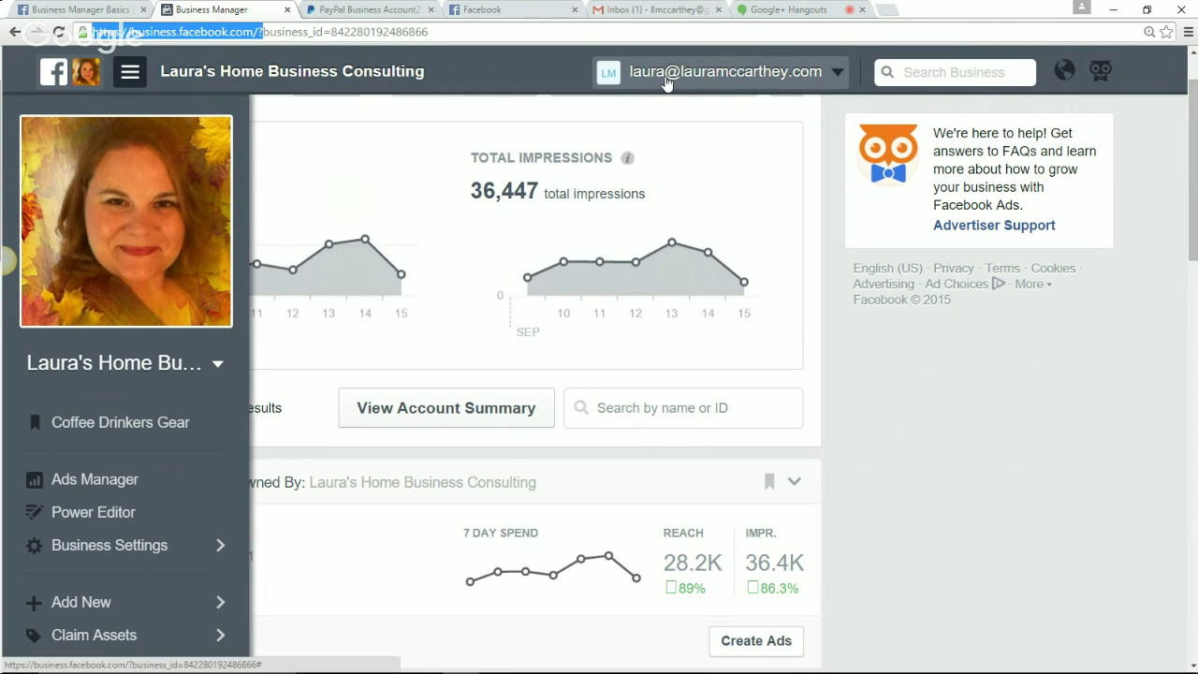
Hide the business menu and examine the spend and impressions overview and the list of ad accounts and pages
left_click(130, 75)
scroll(263, 234, "up", 2)
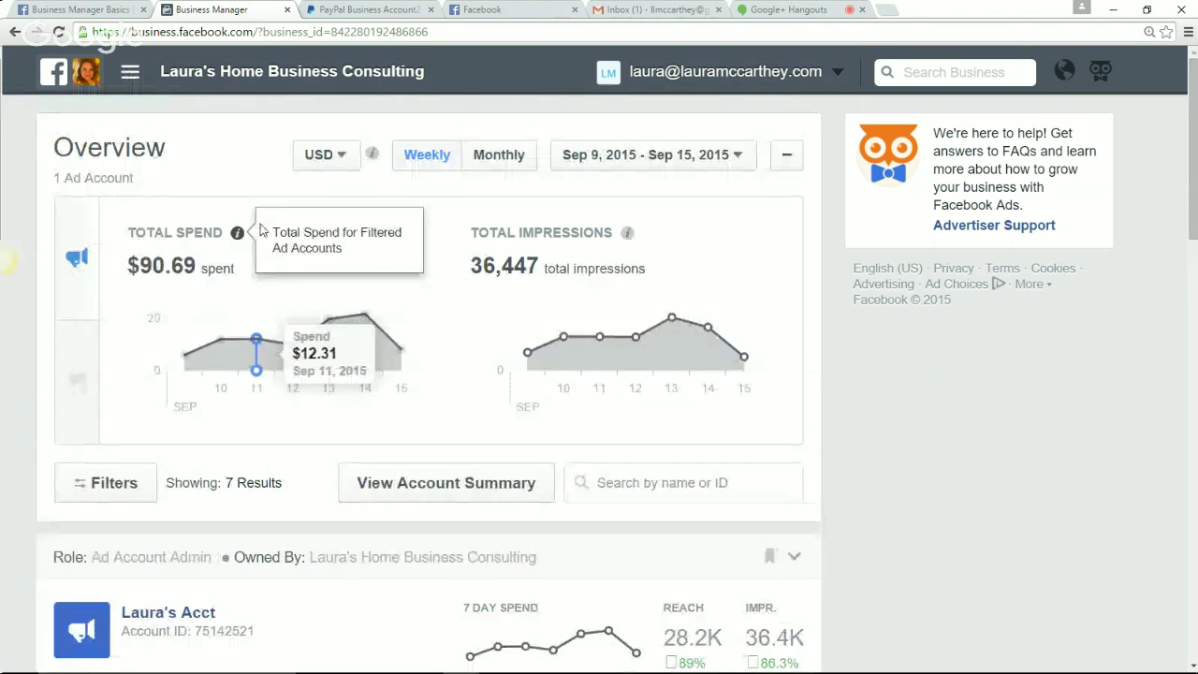
scroll(288, 323, "down", 3)
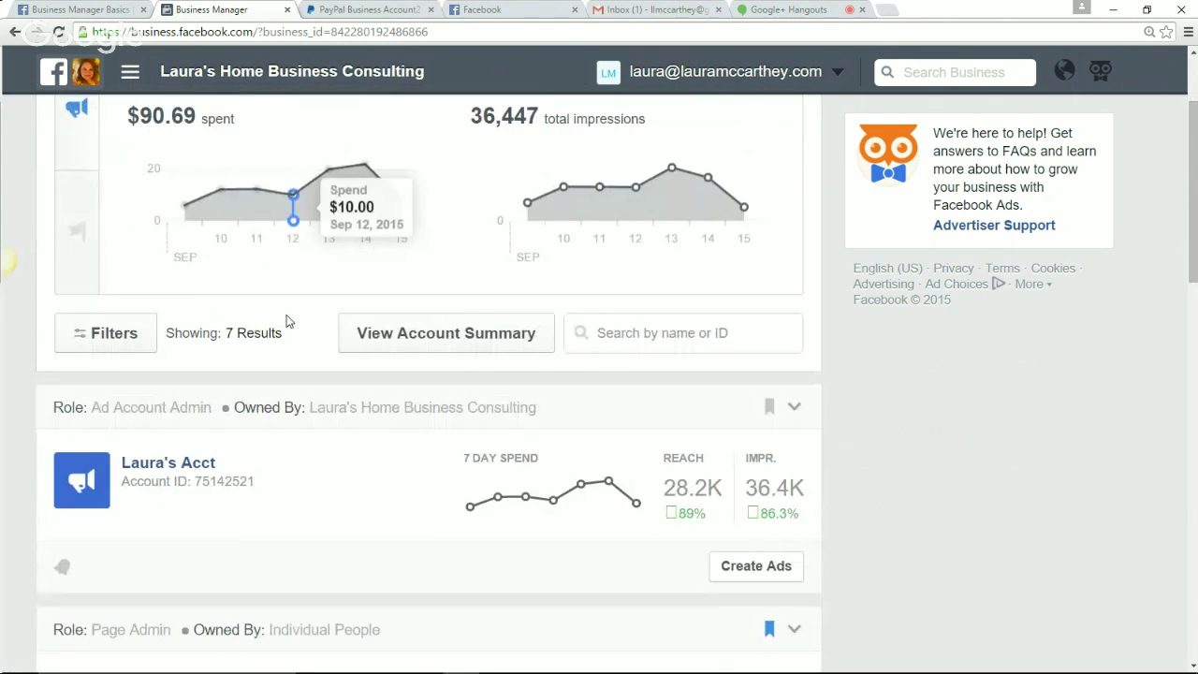
scroll(288, 323, "up", 2)
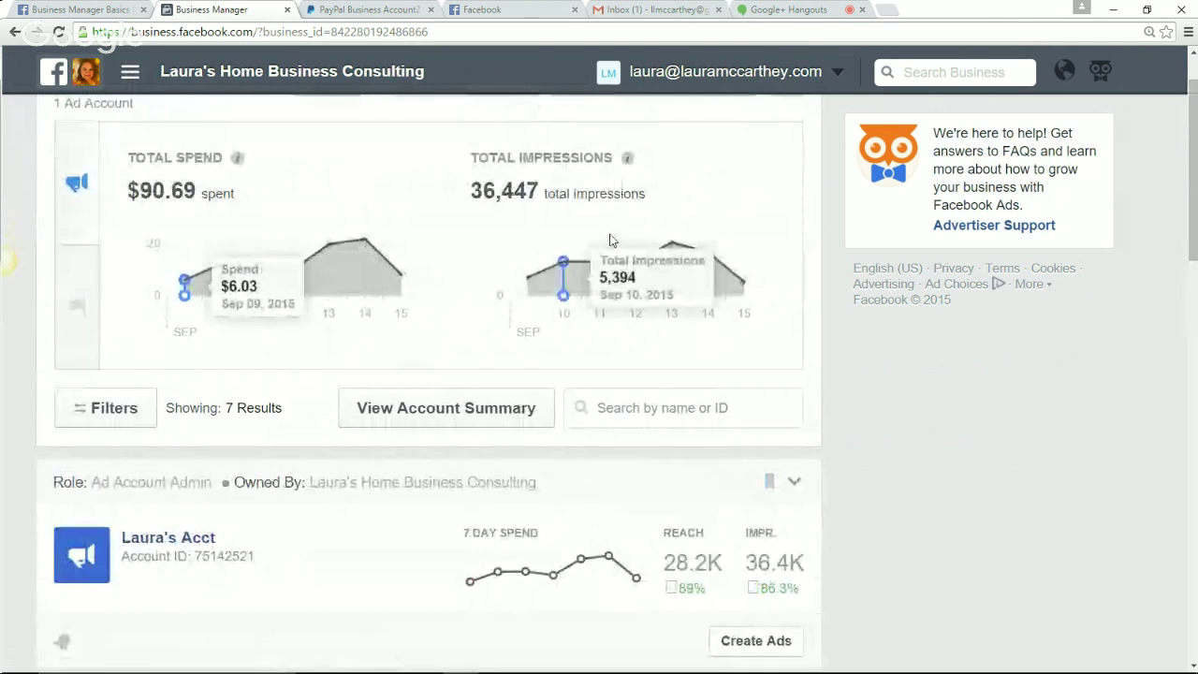
scroll(374, 276, "down", 2)
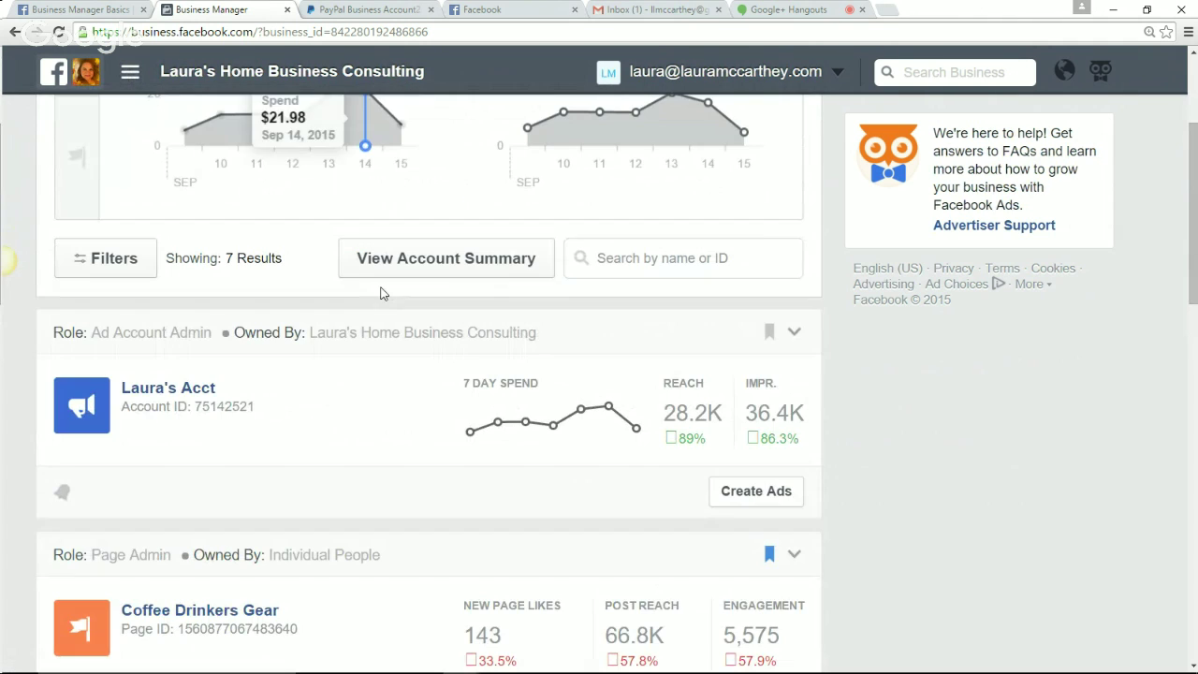
scroll(277, 416, "down", 3)
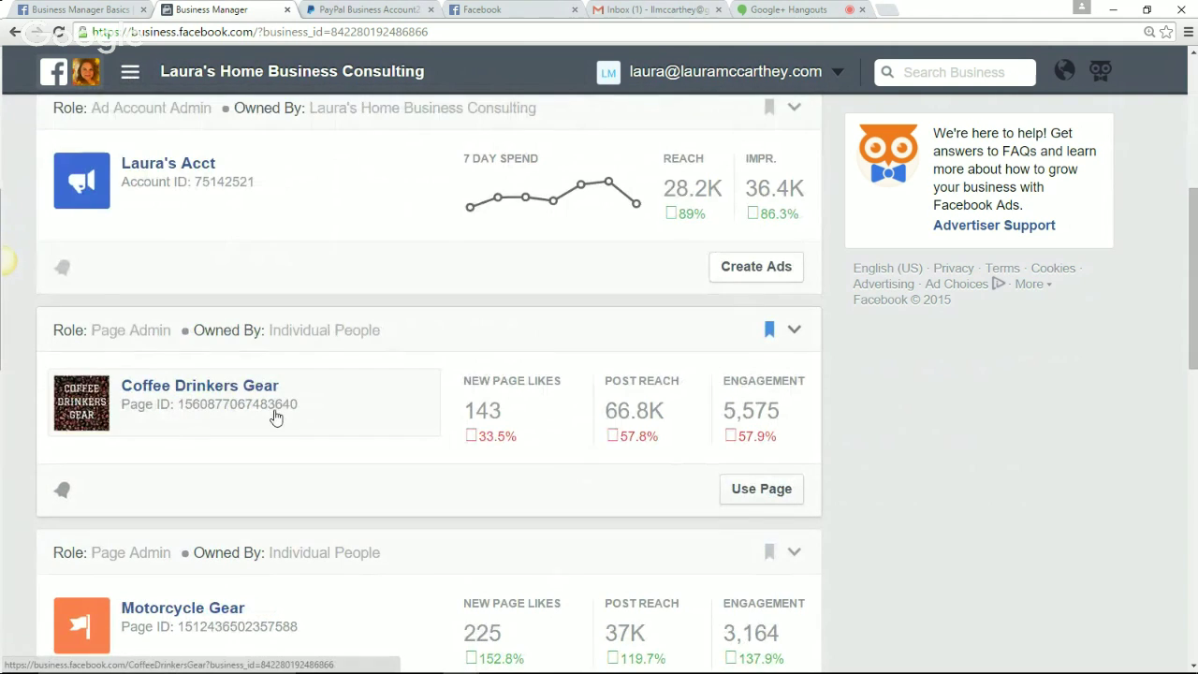
scroll(213, 401, "down", 5)
scroll(214, 401, "up", 9)
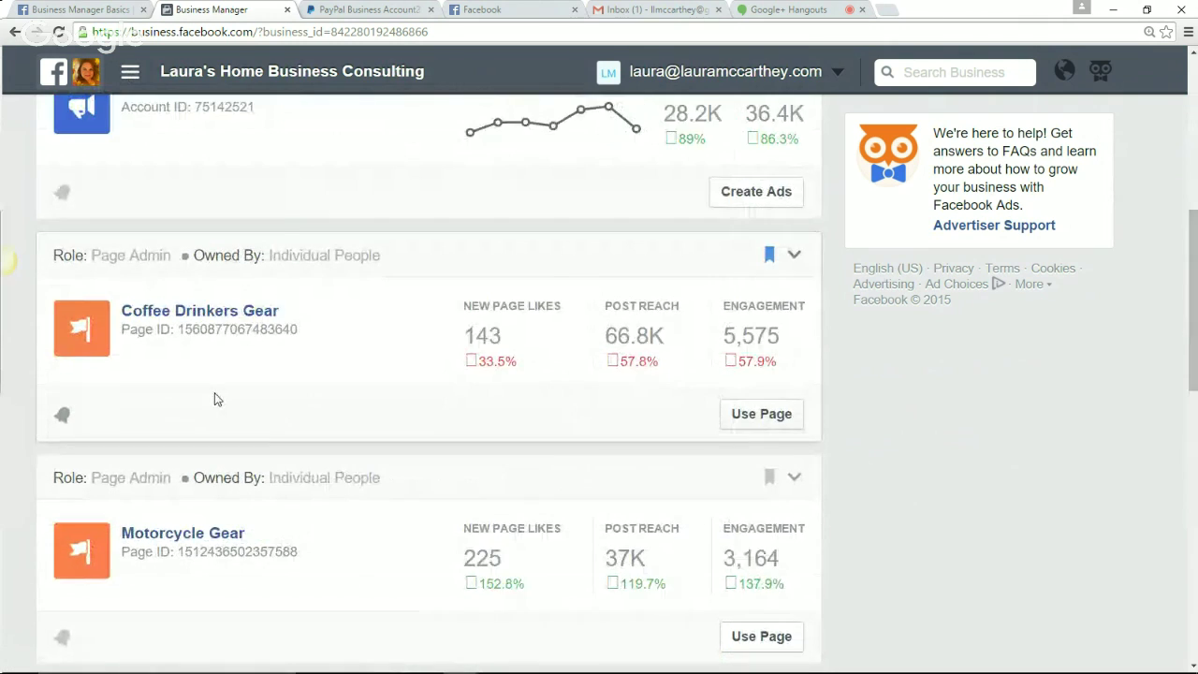
scroll(216, 398, "up", 2)
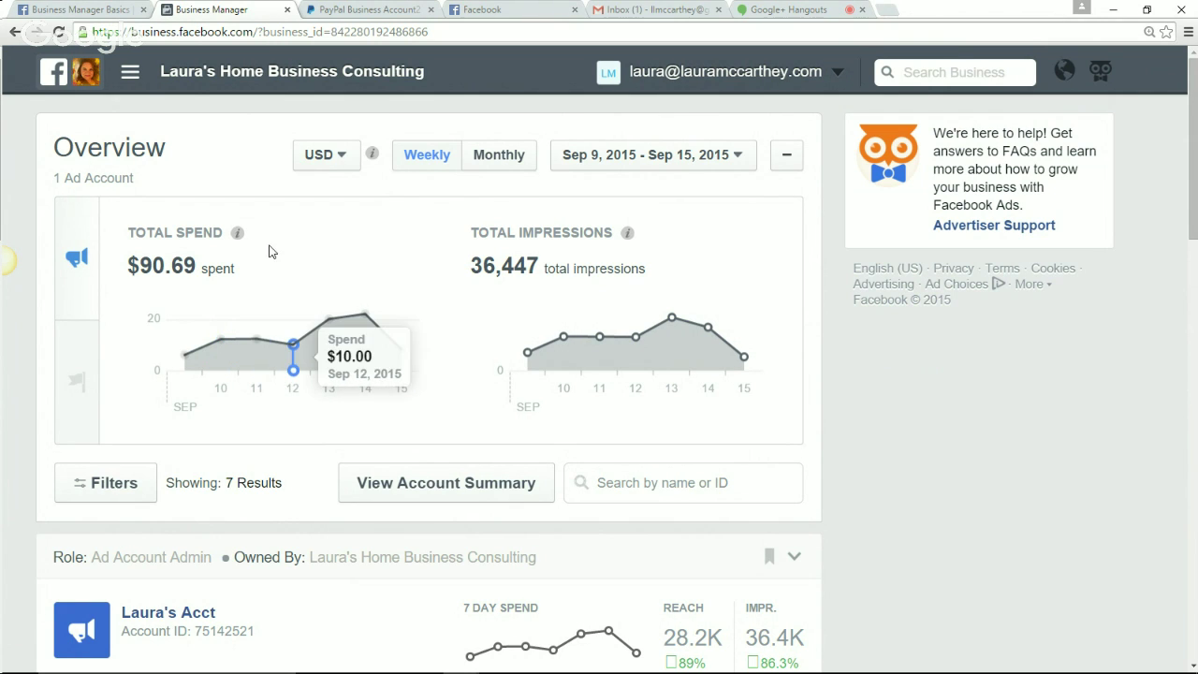
Reopen the business menu and examine which items can be added to the business
left_click(131, 76)
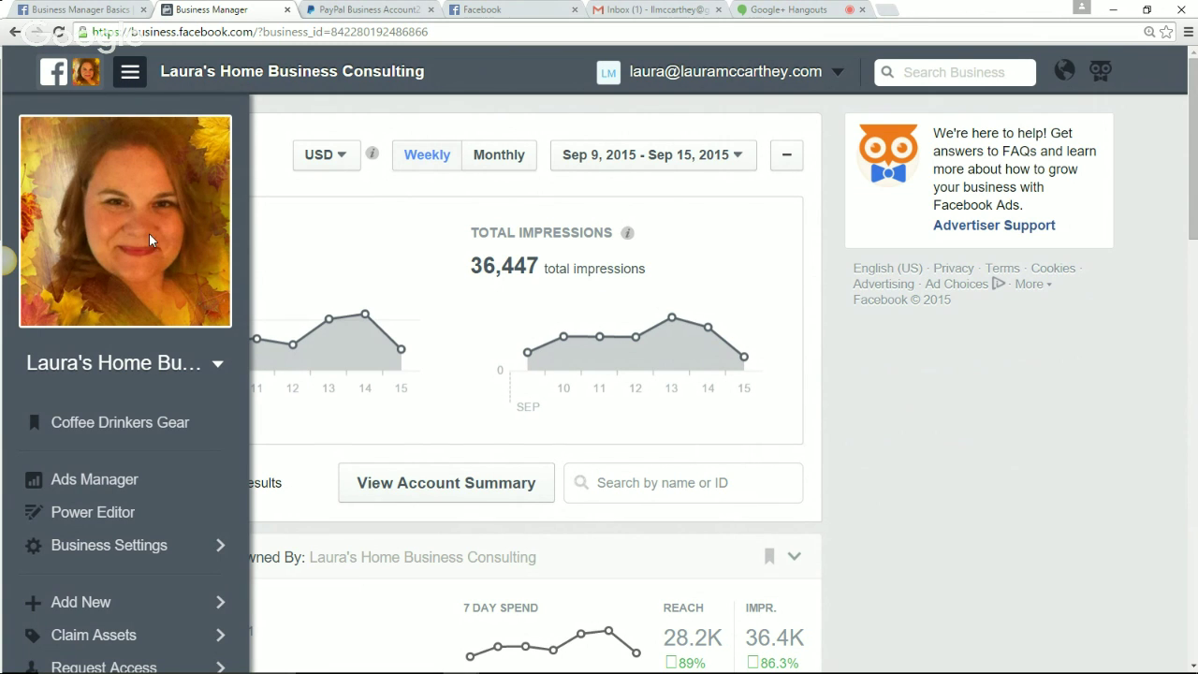
scroll(122, 395, "down", 3)
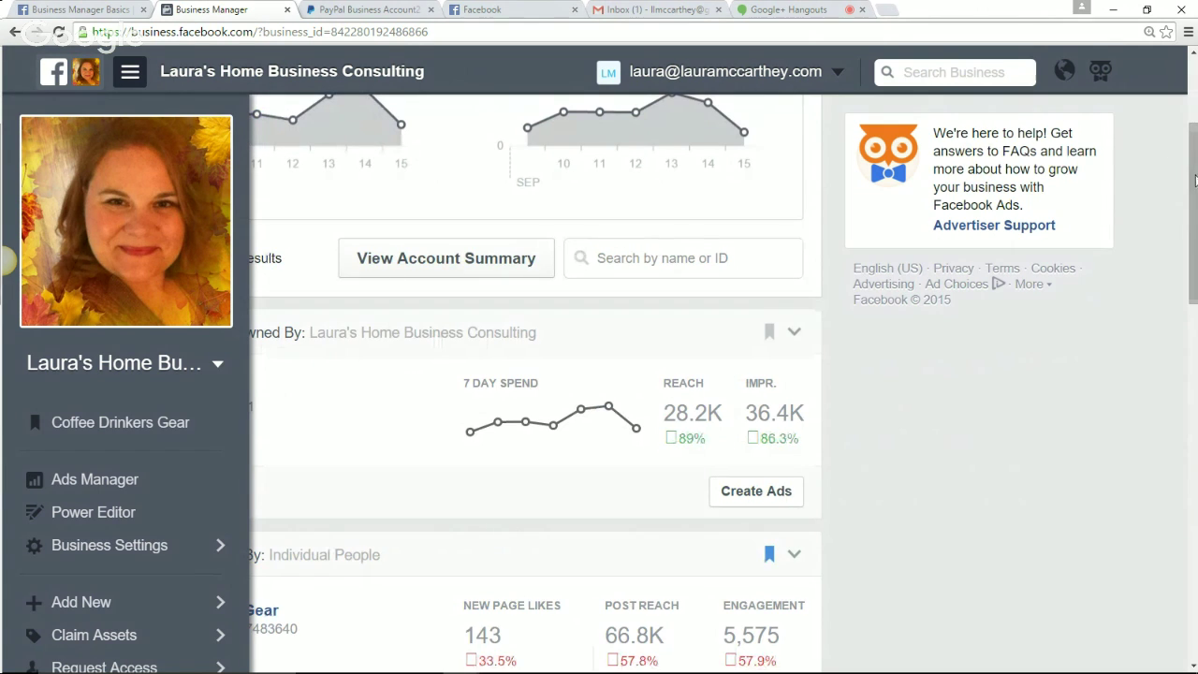
left_click_drag(1191, 187, 1191, 537)
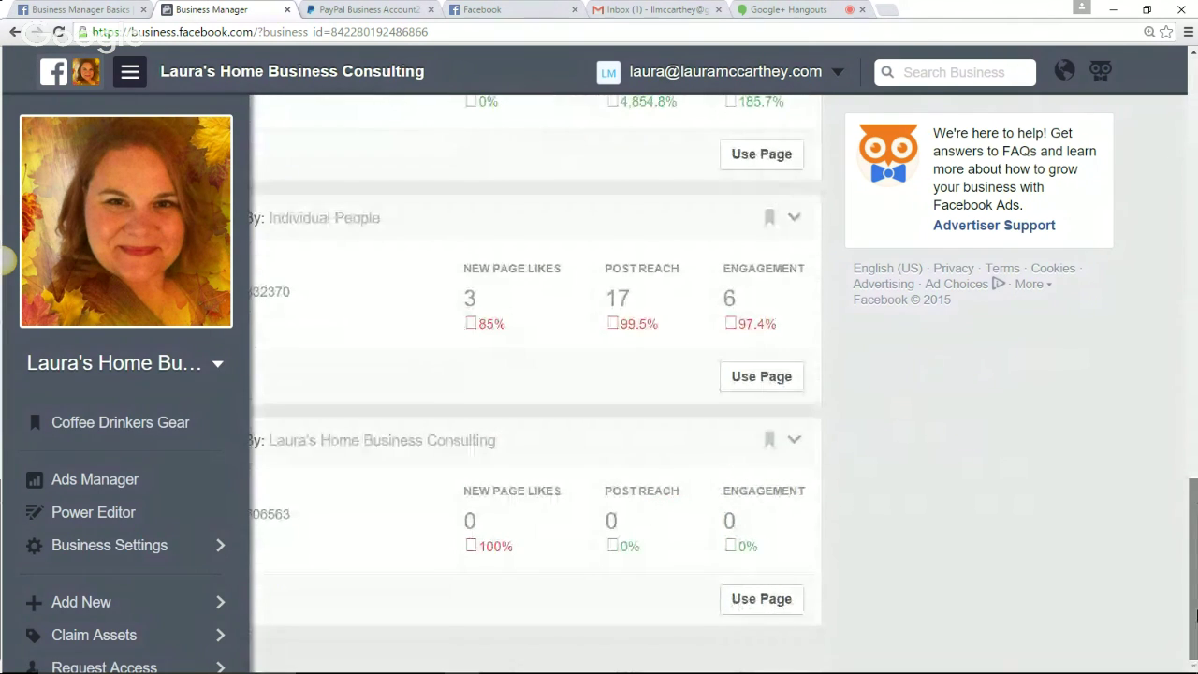
left_click(500, 631)
left_click(131, 72)
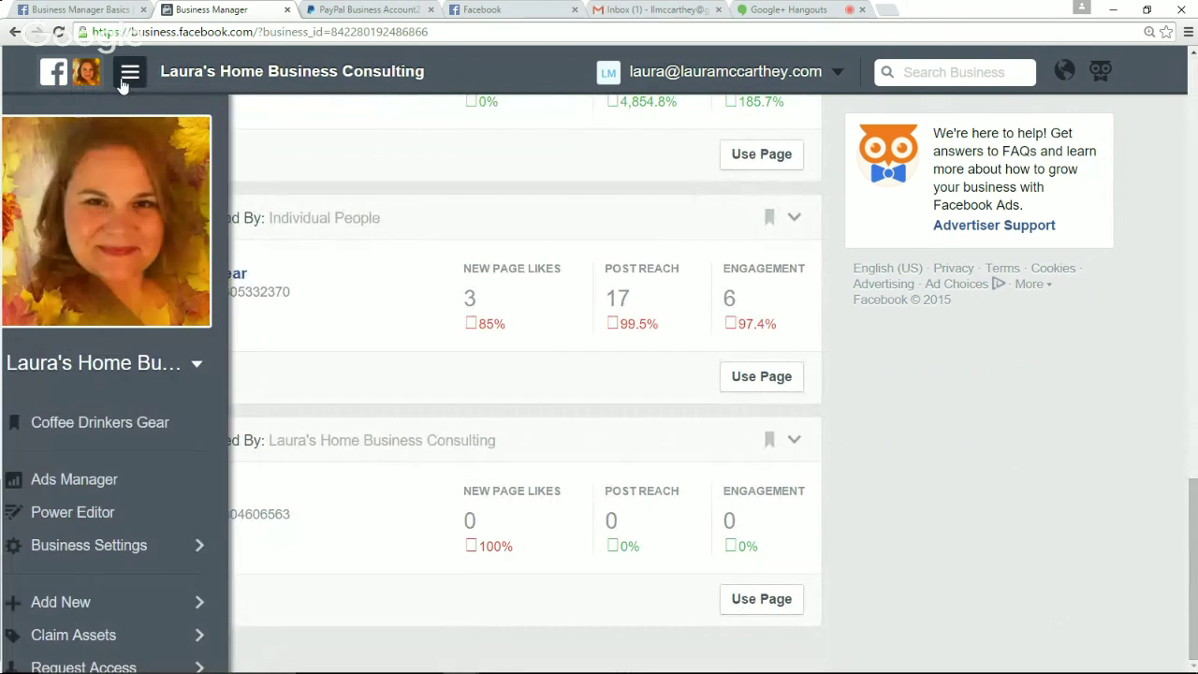
mouse_move(122, 613)
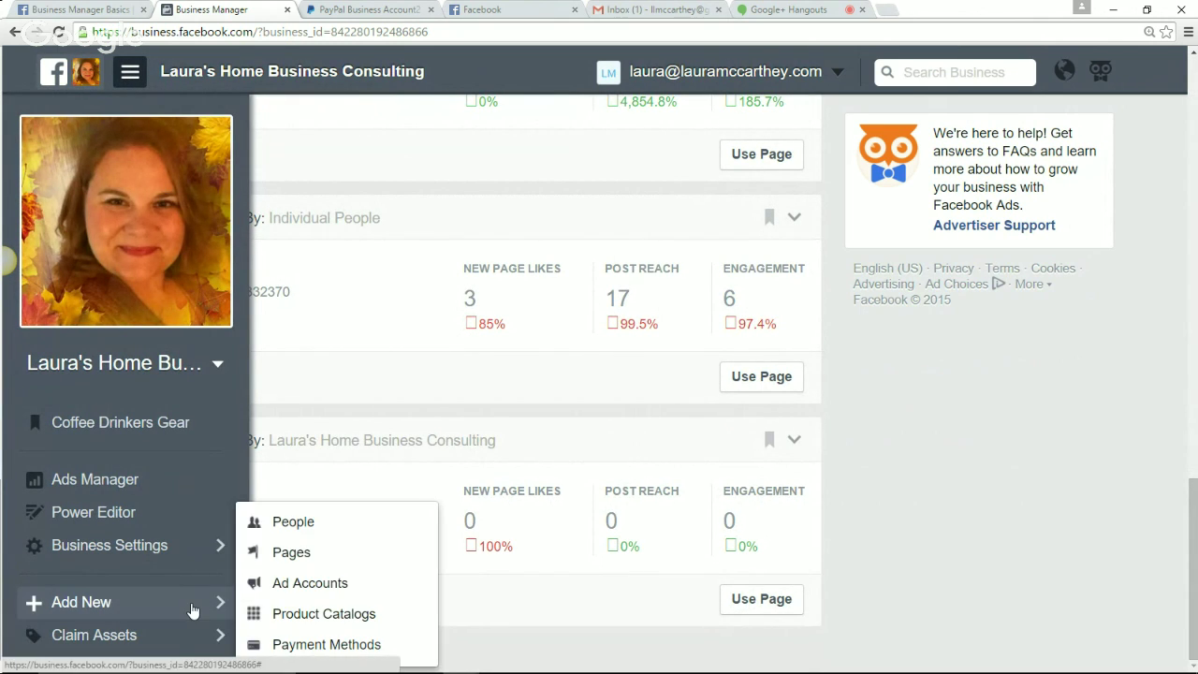
Claim the Academy Of Home Business page as an asset of the business and acknowledge the request
mouse_move(175, 639)
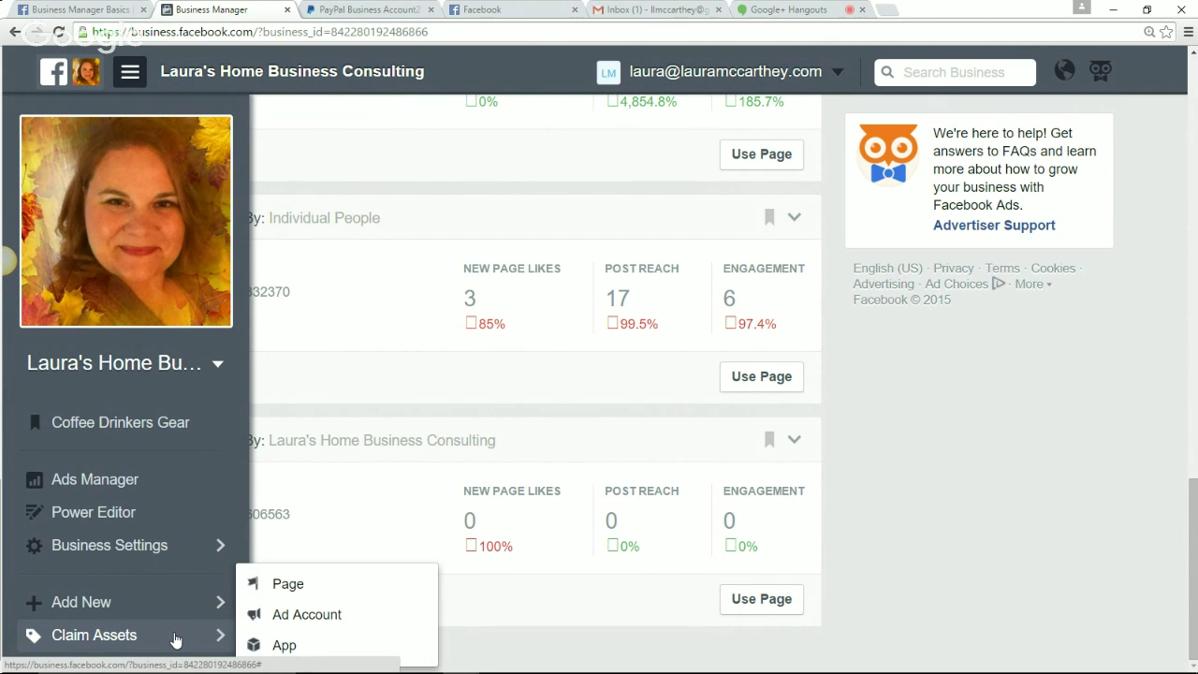
left_click(281, 588)
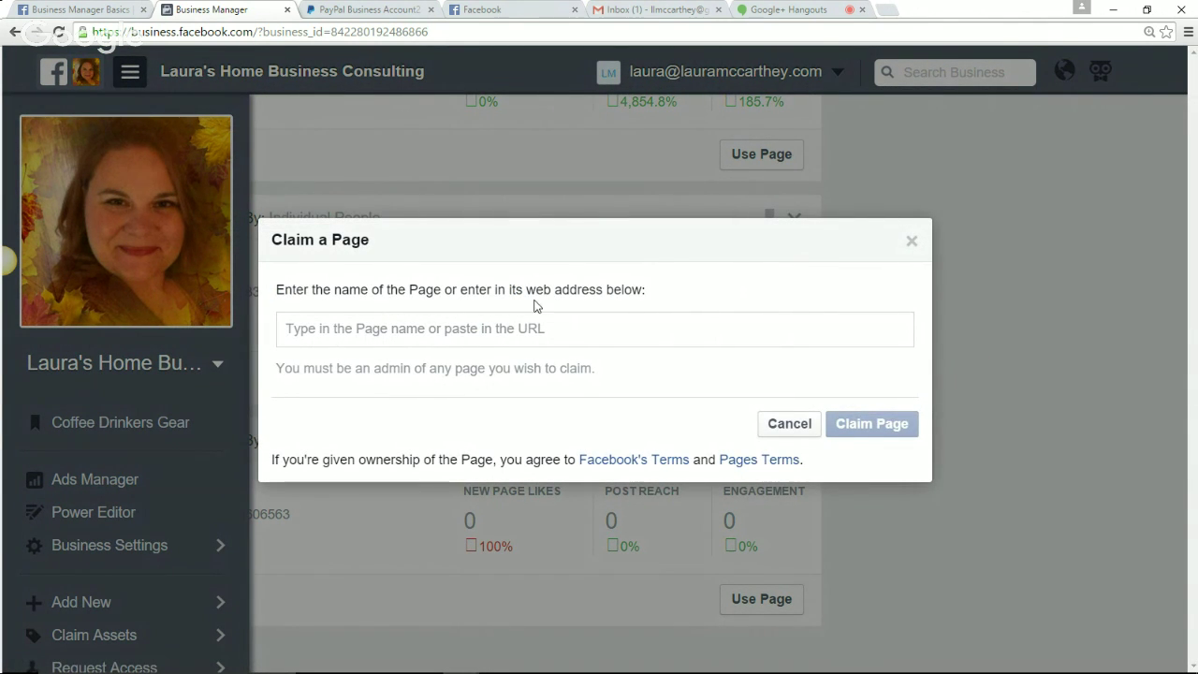
left_click(587, 332)
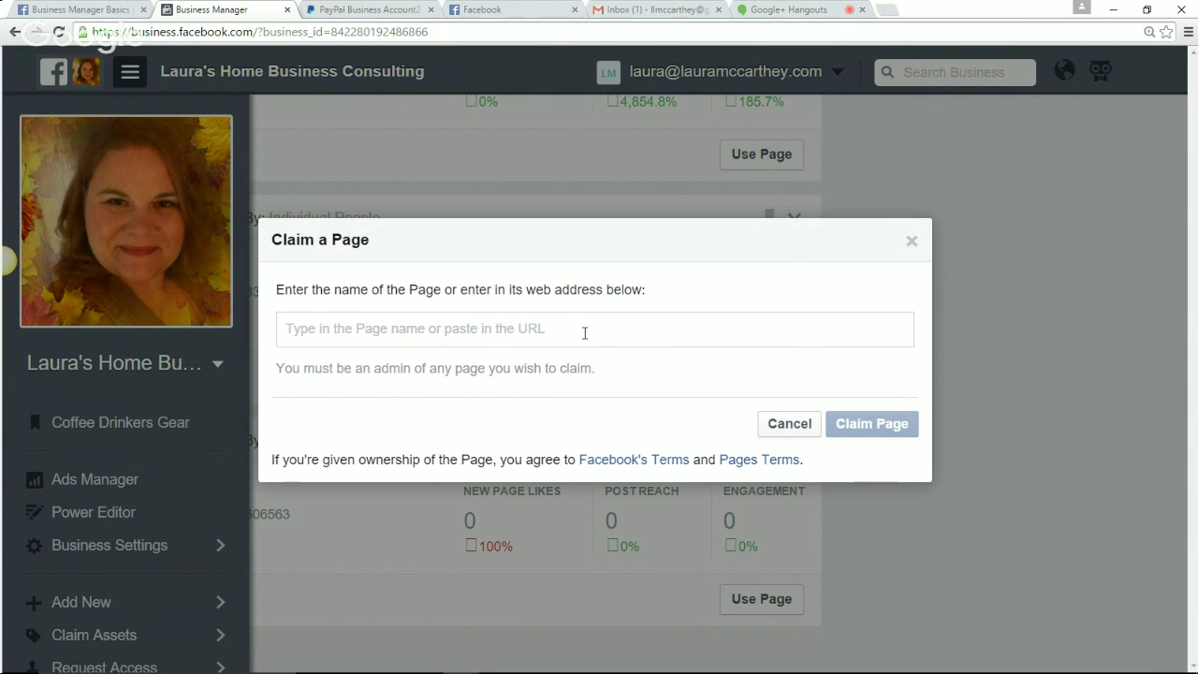
type("Ac")
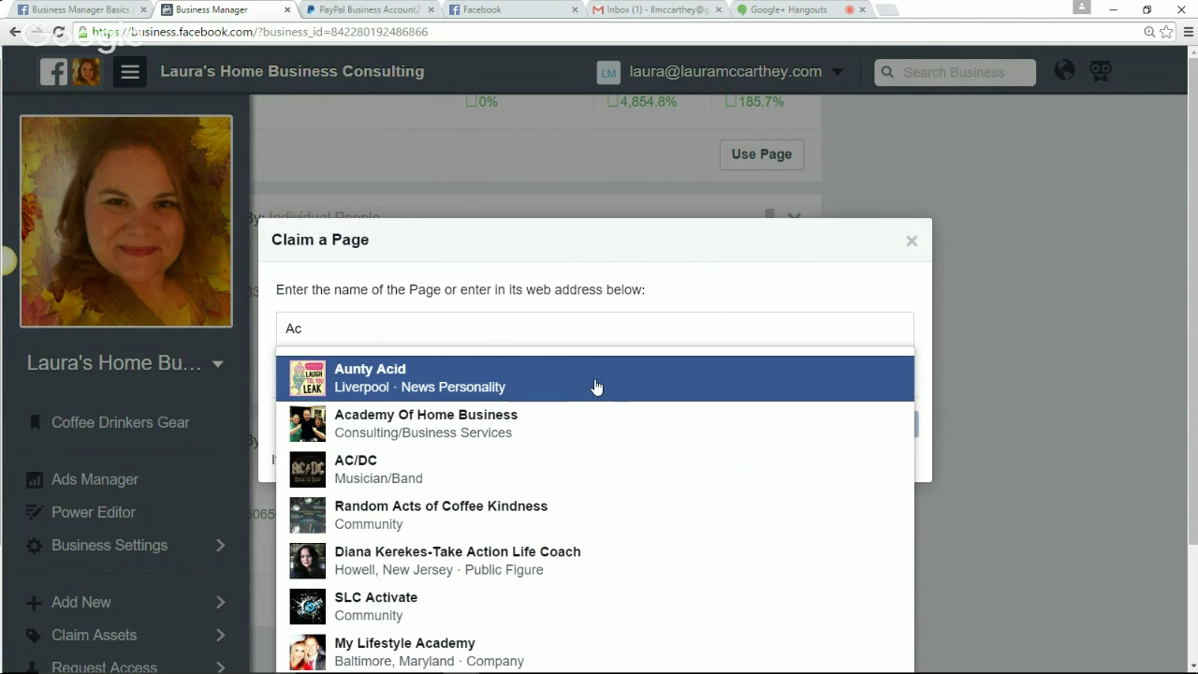
left_click(584, 425)
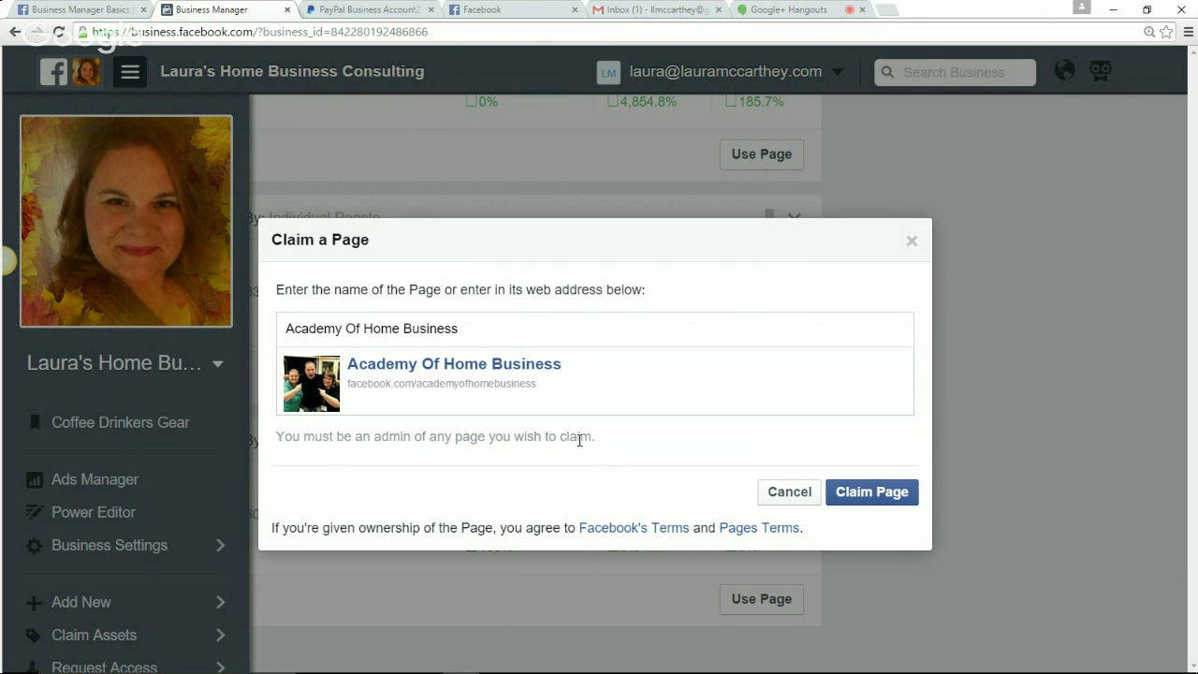
left_click(869, 493)
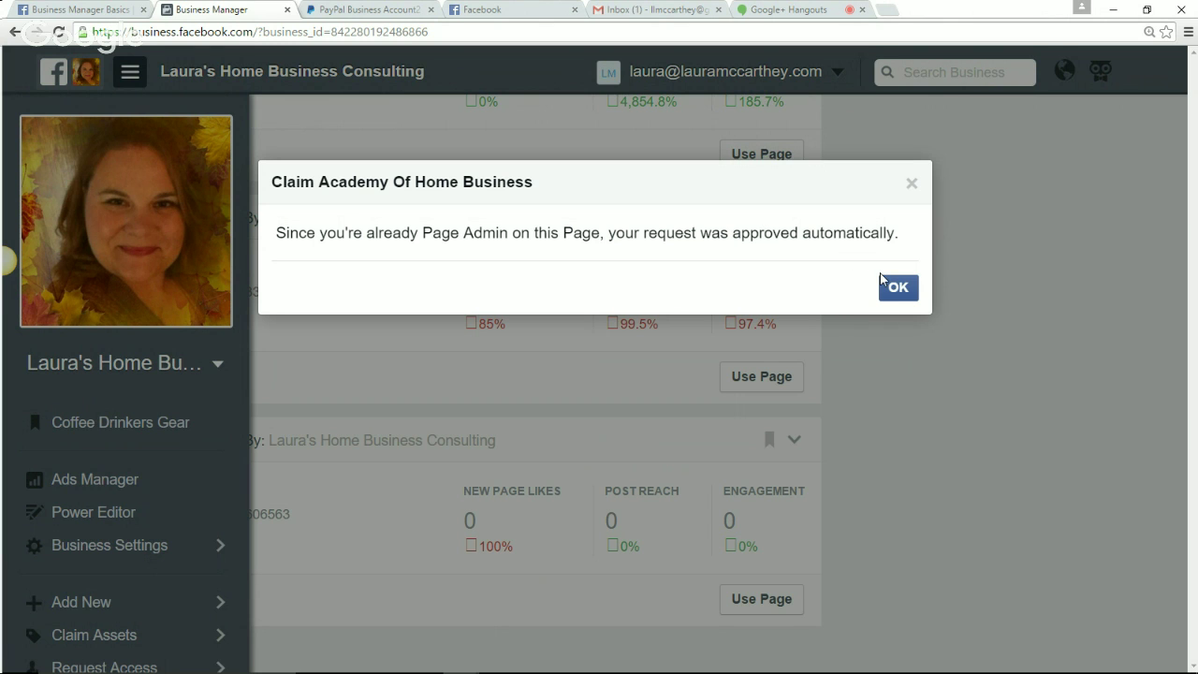
left_click(898, 288)
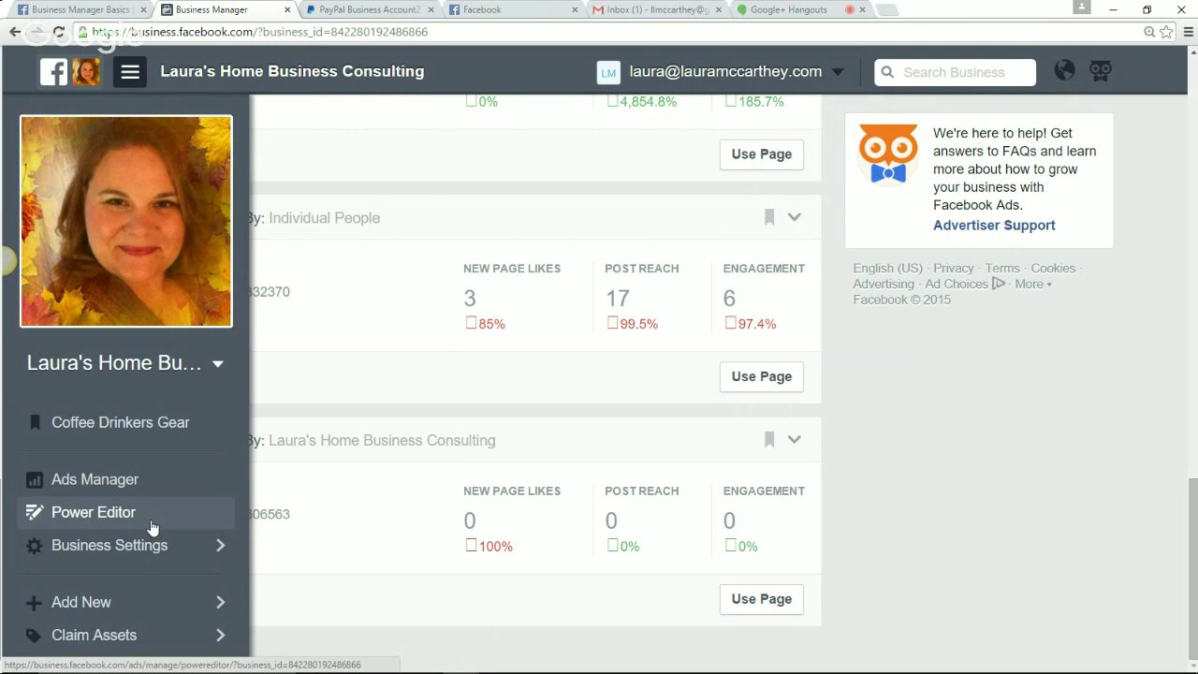
Close the business menu and look through the list of pages for the claimed page
mouse_move(122, 599)
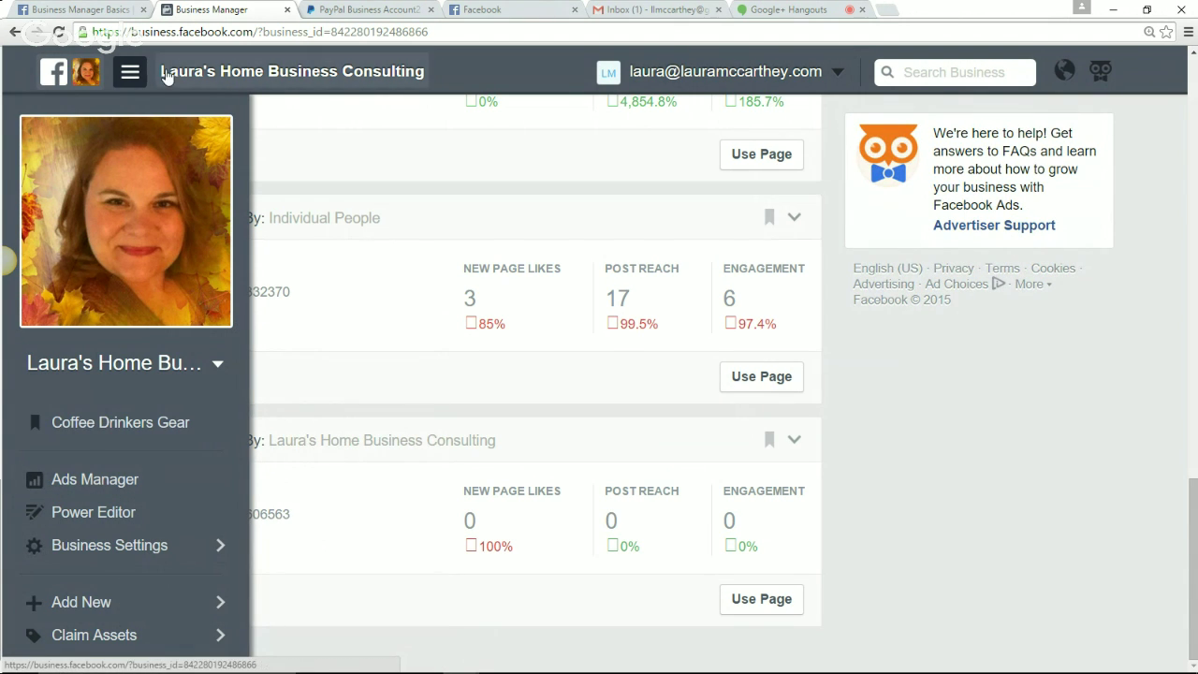
left_click(130, 72)
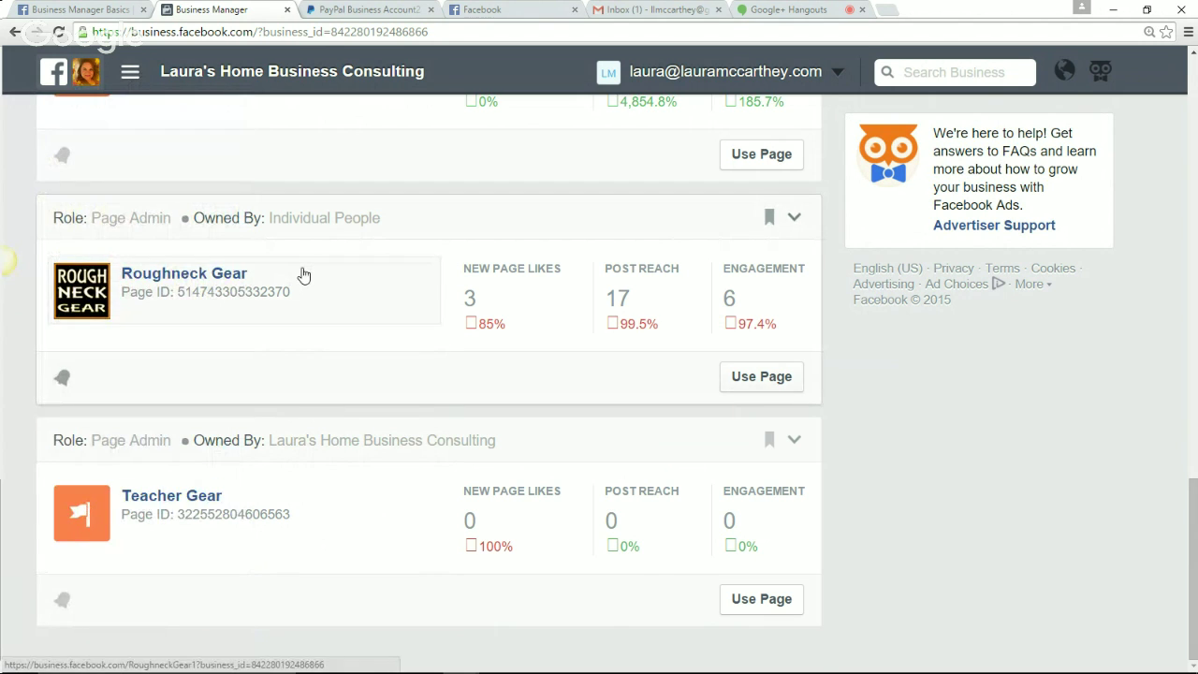
scroll(302, 274, "up", 10)
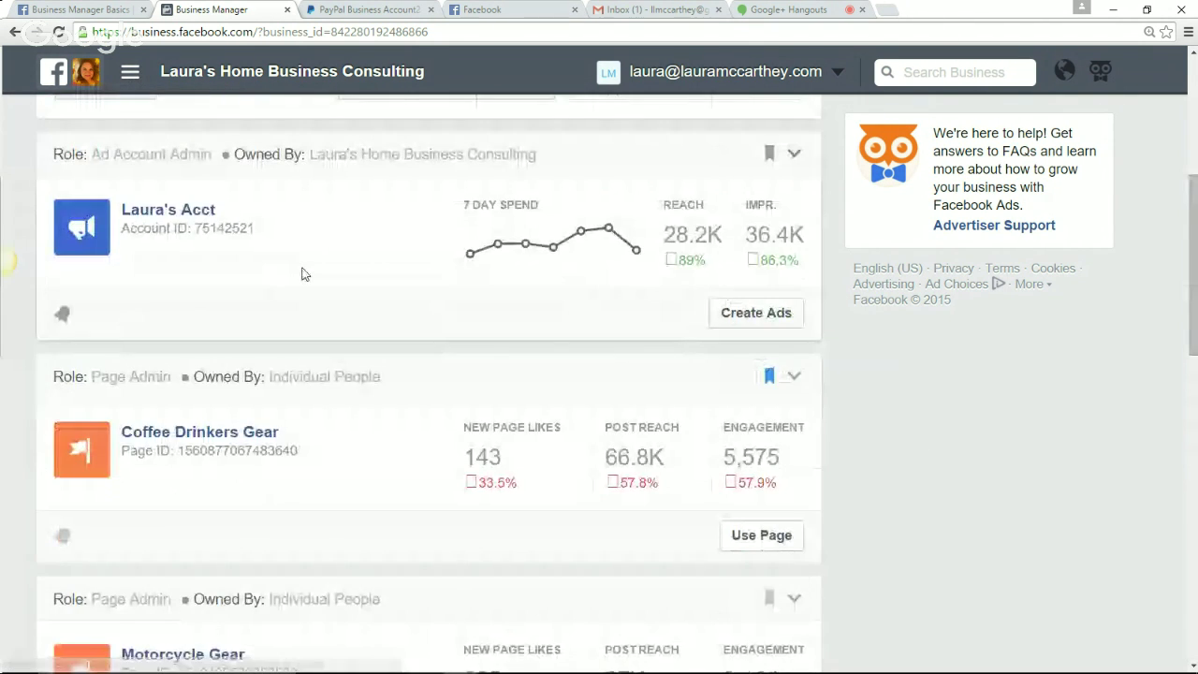
scroll(303, 274, "down", 10)
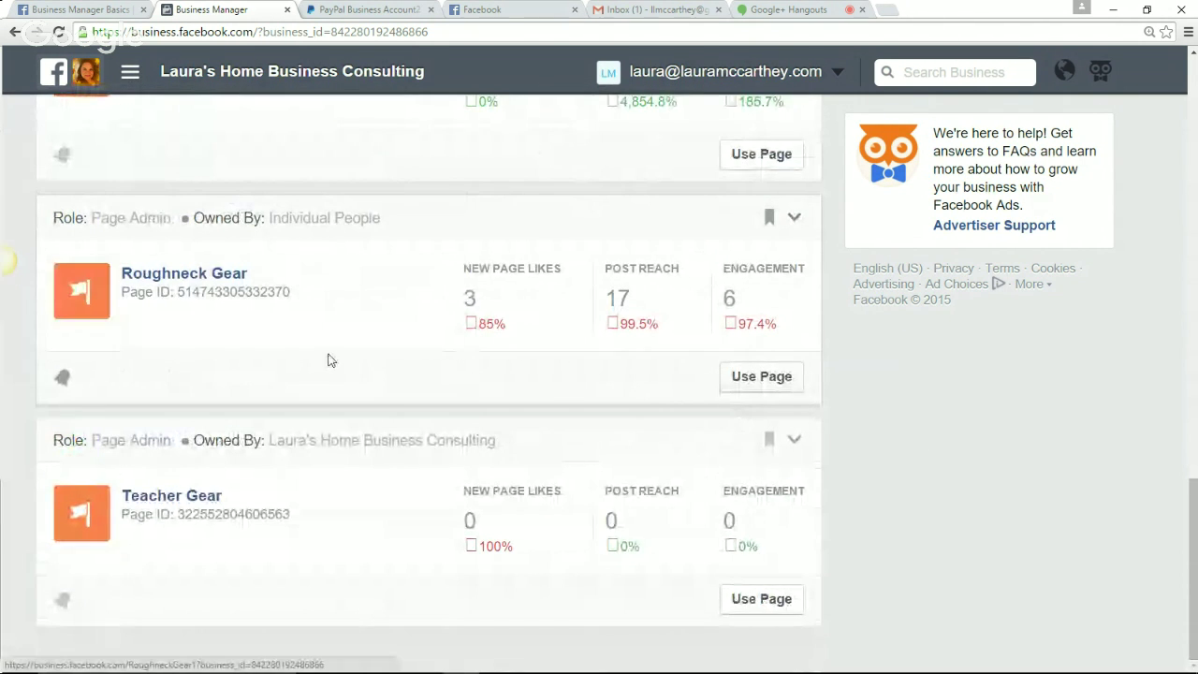
Reload the business home page and find the Academy Of Home Business page in the list to check its ownership
scroll(329, 359, "up", 3)
left_click(237, 73)
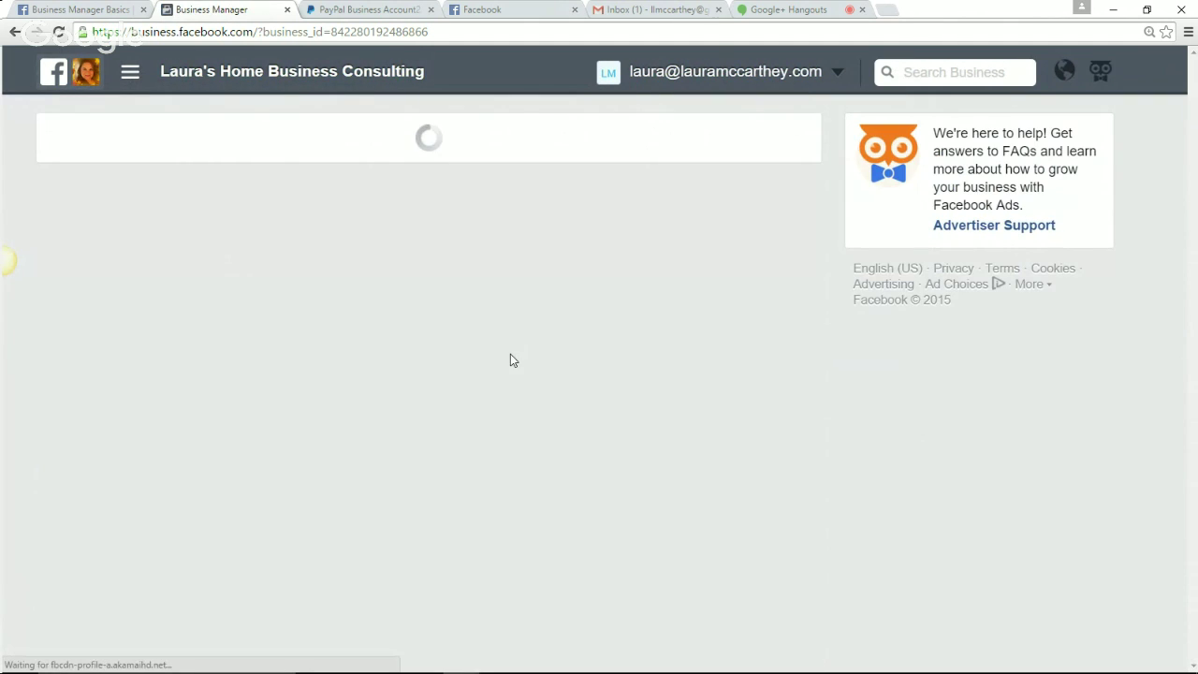
scroll(510, 353, "down", 3)
scroll(510, 354, "down", 5)
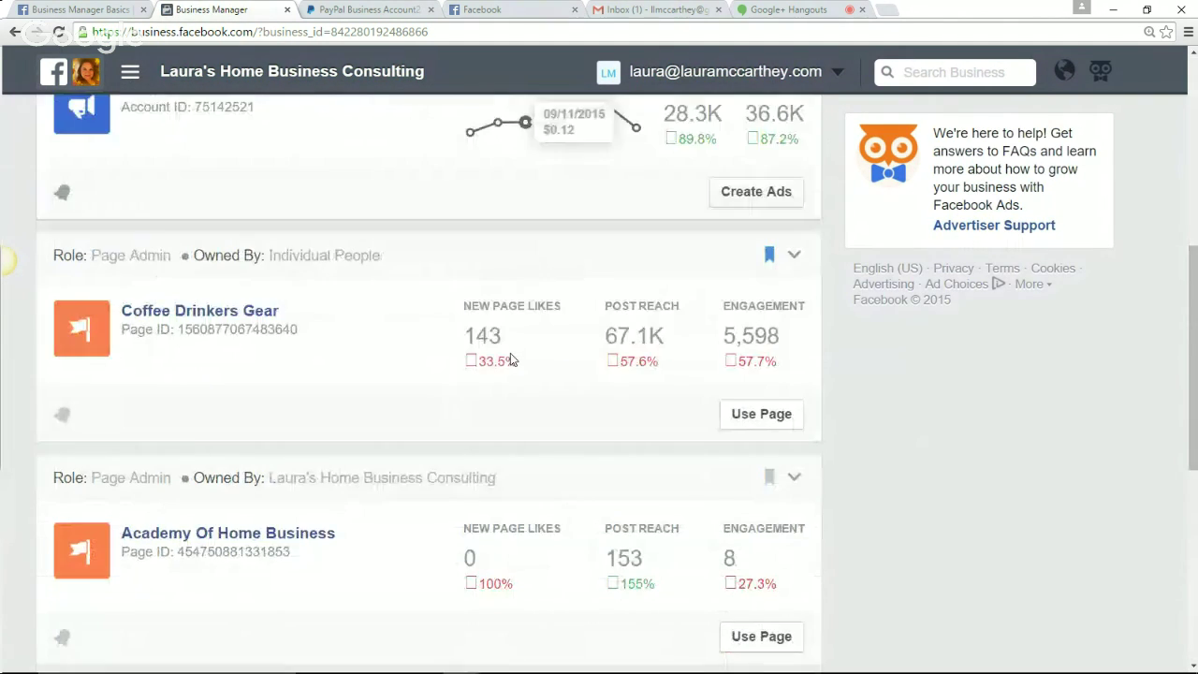
scroll(510, 353, "up", 2)
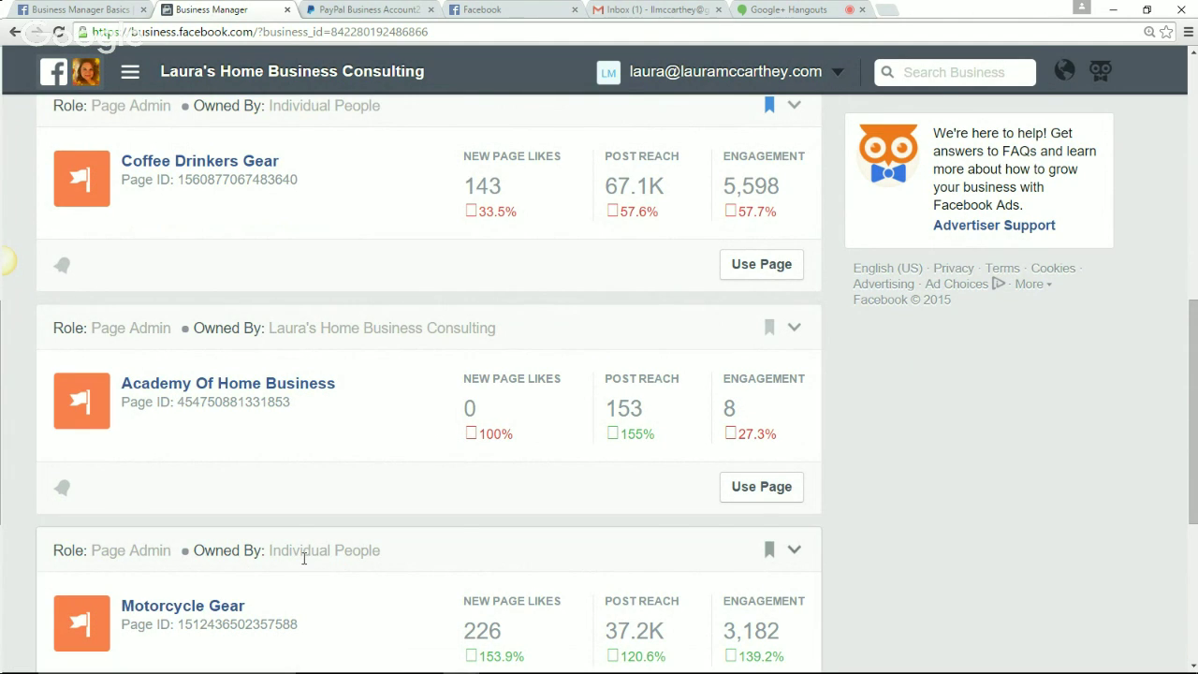
scroll(301, 559, "down", 1)
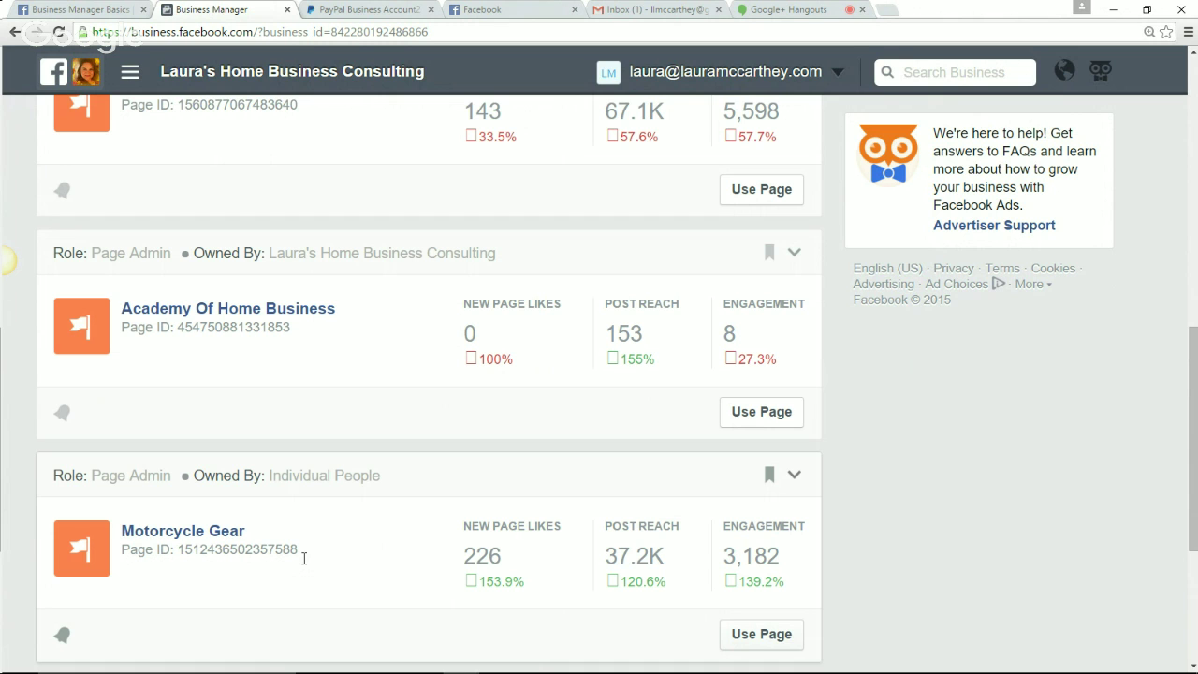
scroll(303, 559, "down", 1)
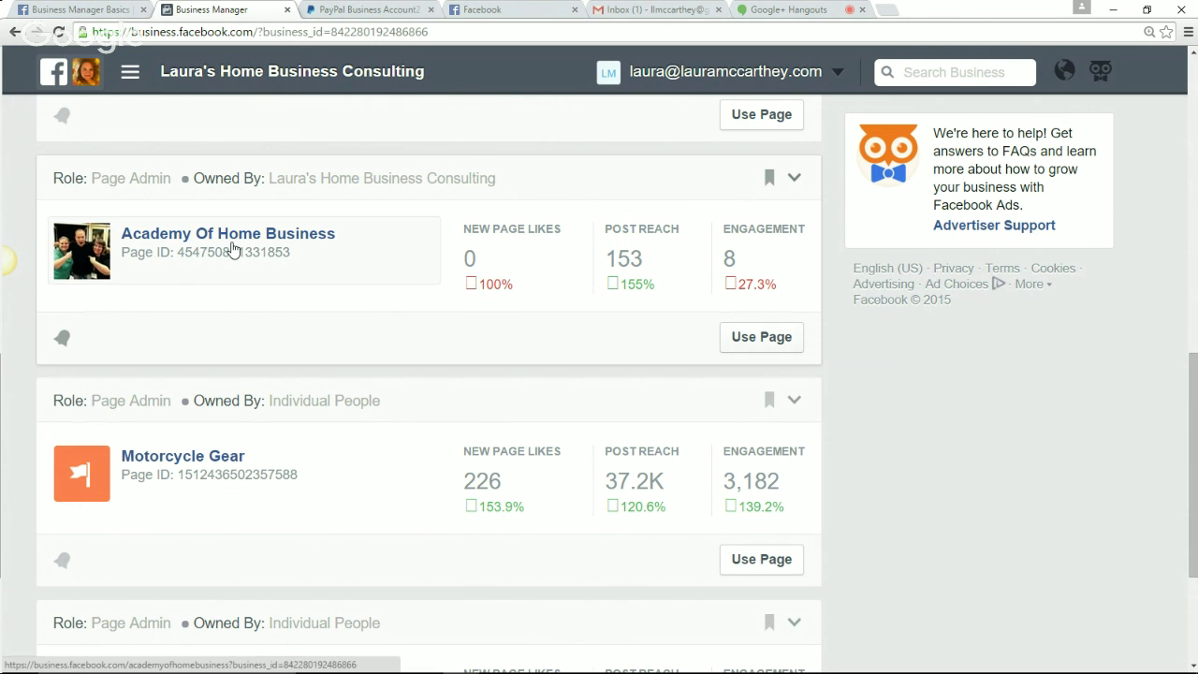
Compare the ownership of the other pages in the list and return to the spend and impressions overview
scroll(233, 248, "up", 1)
scroll(249, 300, "up", 4)
scroll(249, 300, "down", 6)
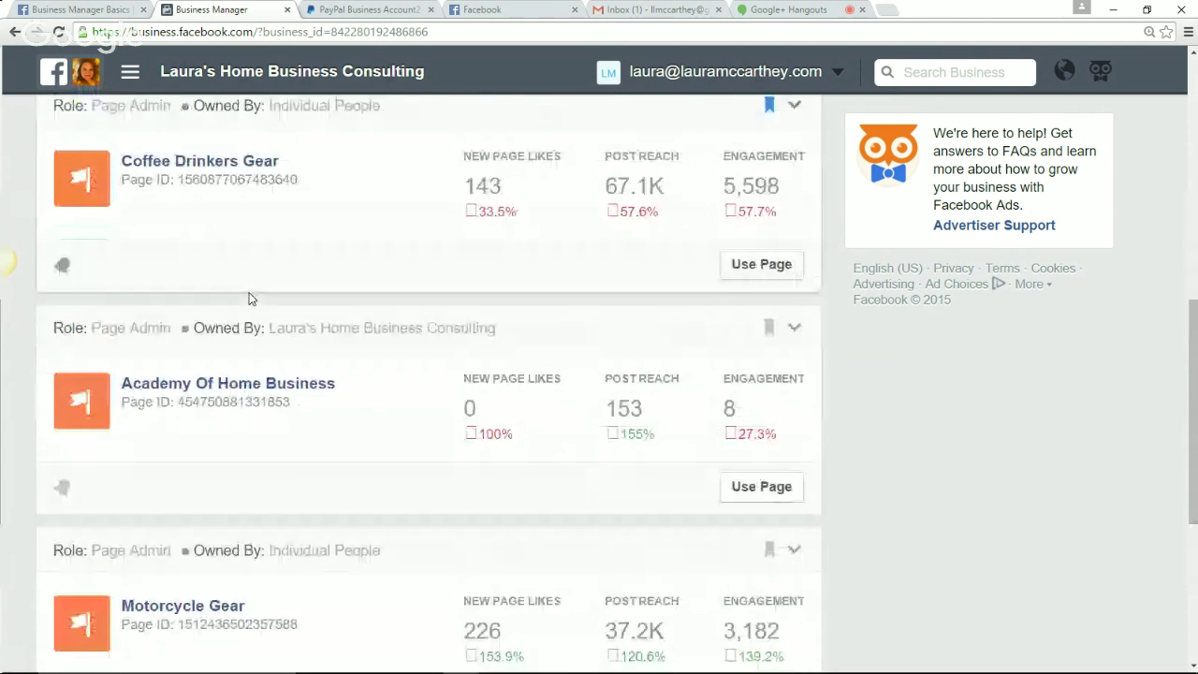
scroll(249, 299, "down", 6)
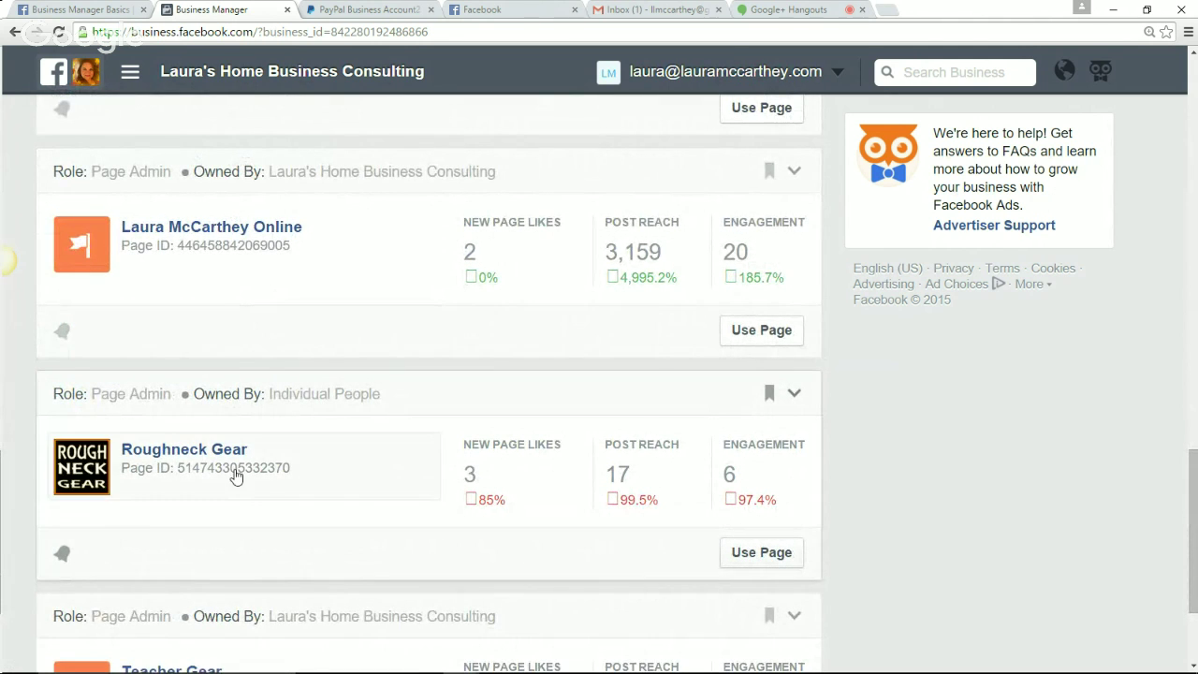
scroll(211, 438, "up", 3)
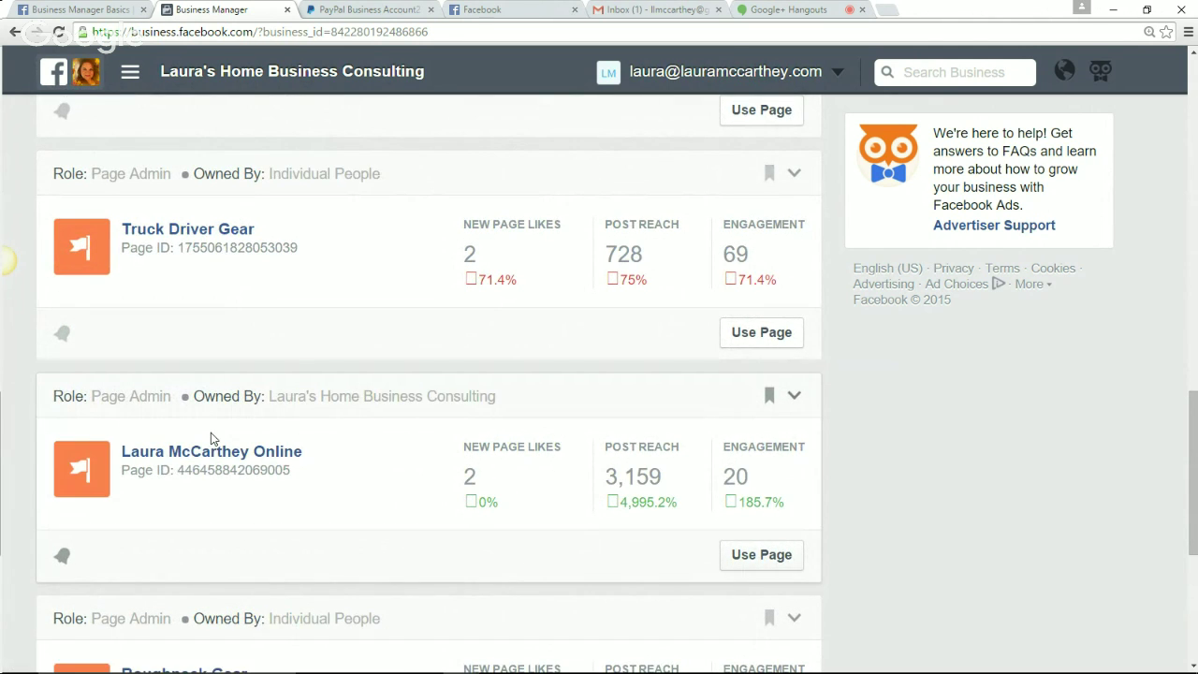
scroll(212, 438, "up", 3)
scroll(211, 438, "up", 10)
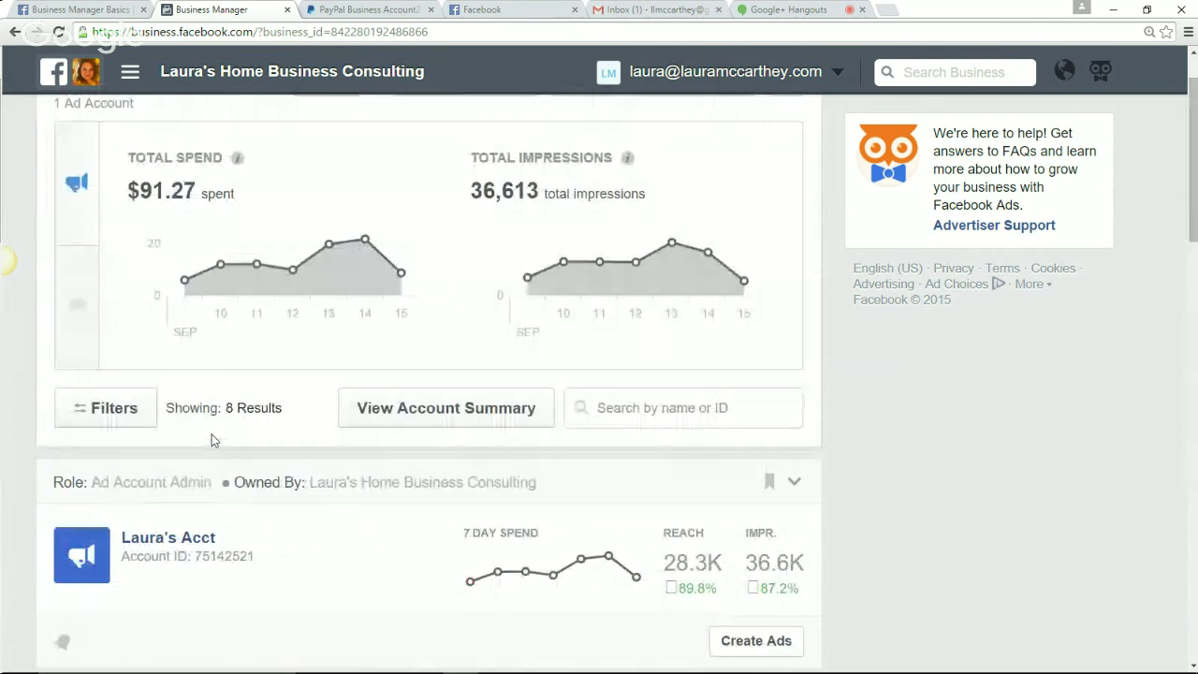
Start adding a new page to the business in the Cause or Community category
left_click(129, 75)
mouse_move(139, 606)
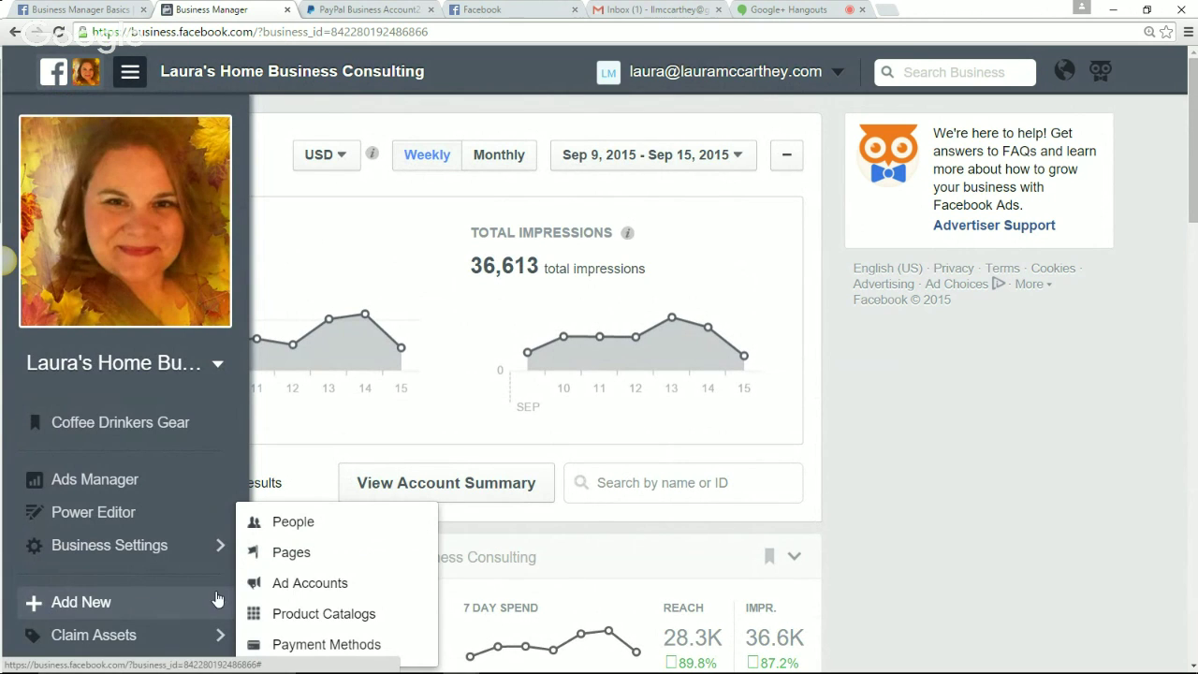
left_click(281, 552)
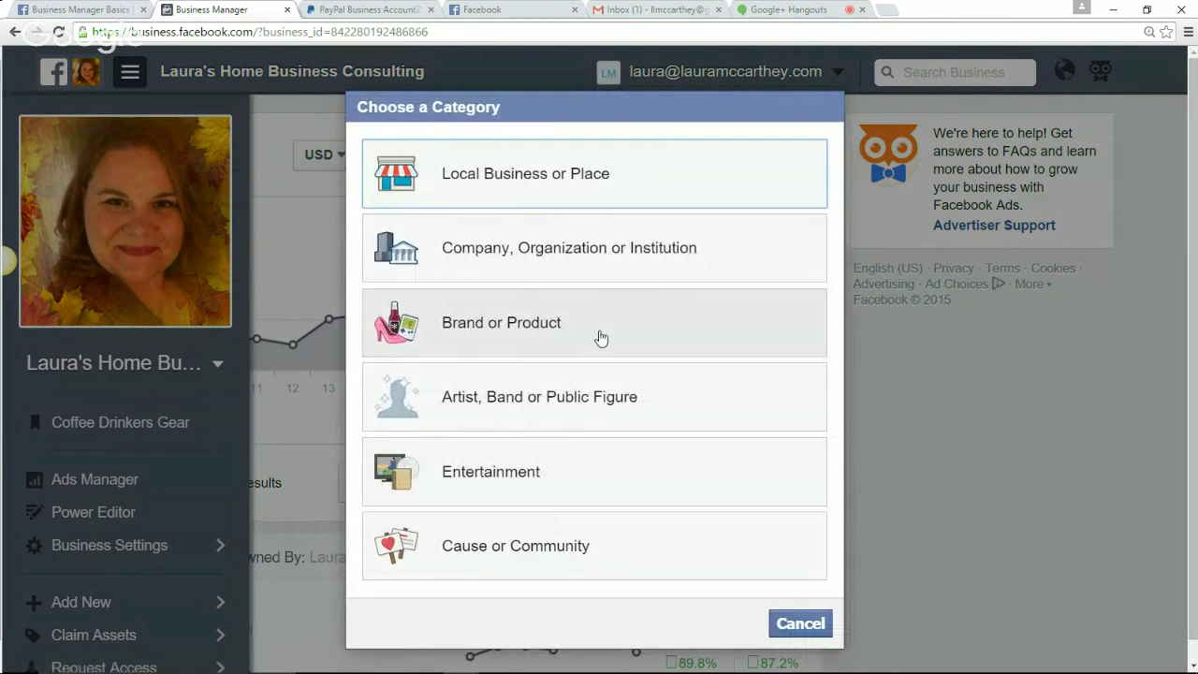
left_click(609, 567)
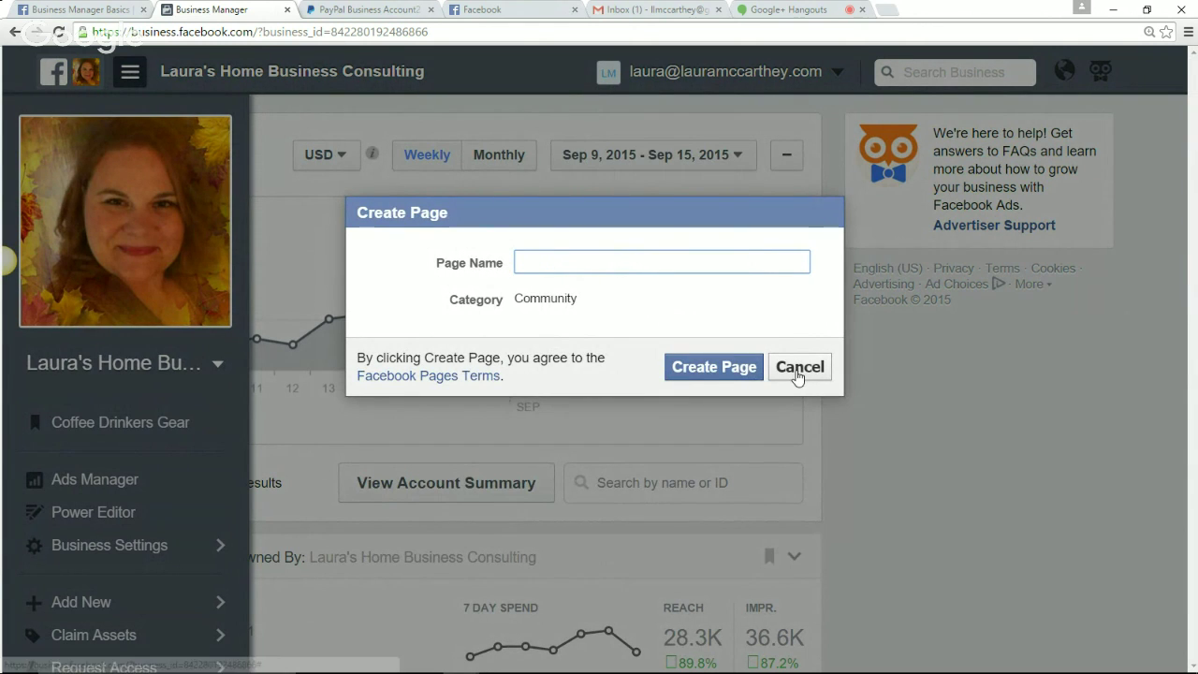
Look at the Create Page option in the regular Facebook account menu, and cancel the unfinished page form in Business Manager
left_click(486, 11)
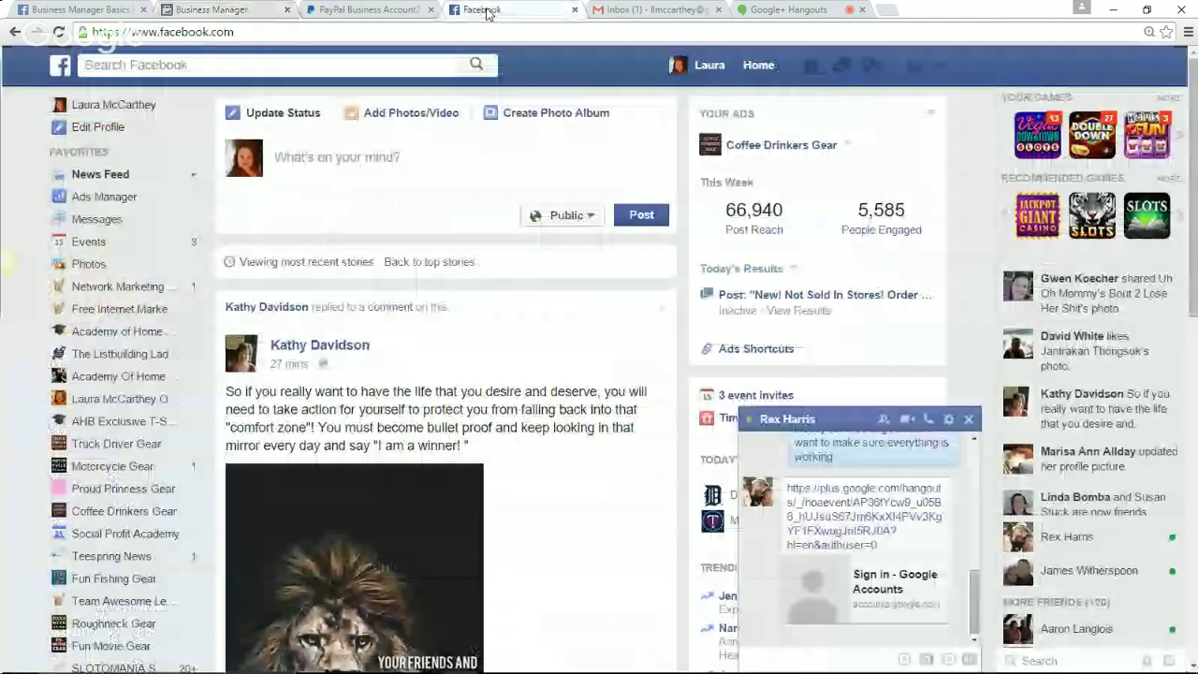
left_click(937, 66)
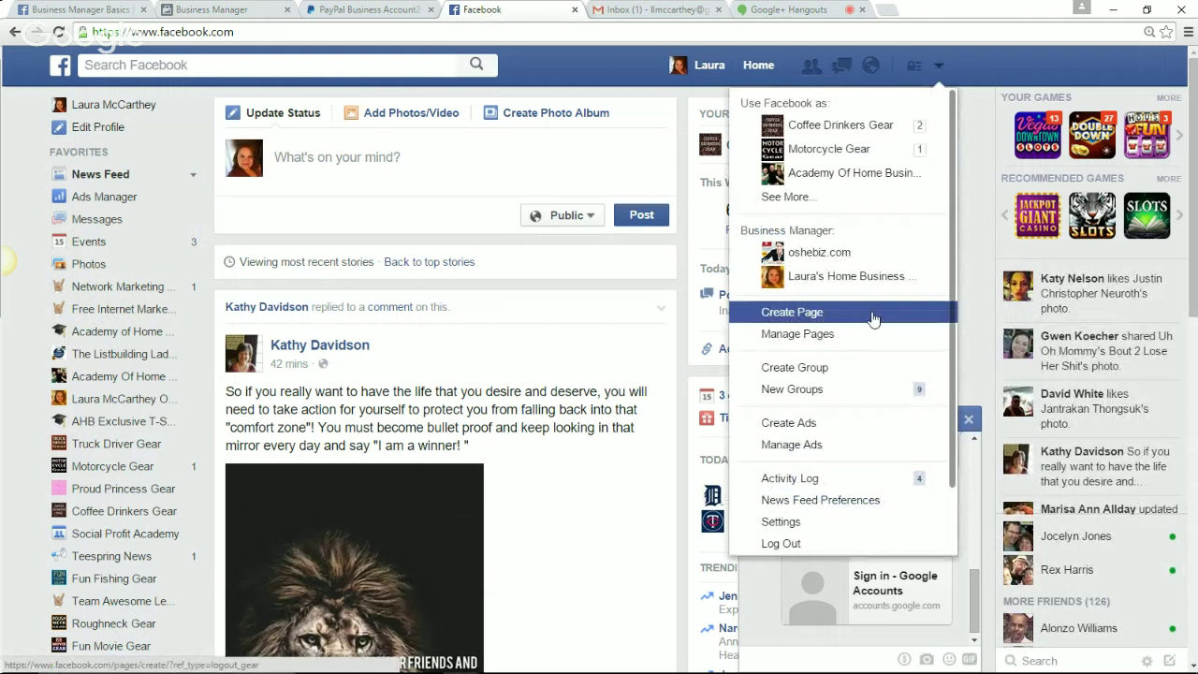
left_click(937, 65)
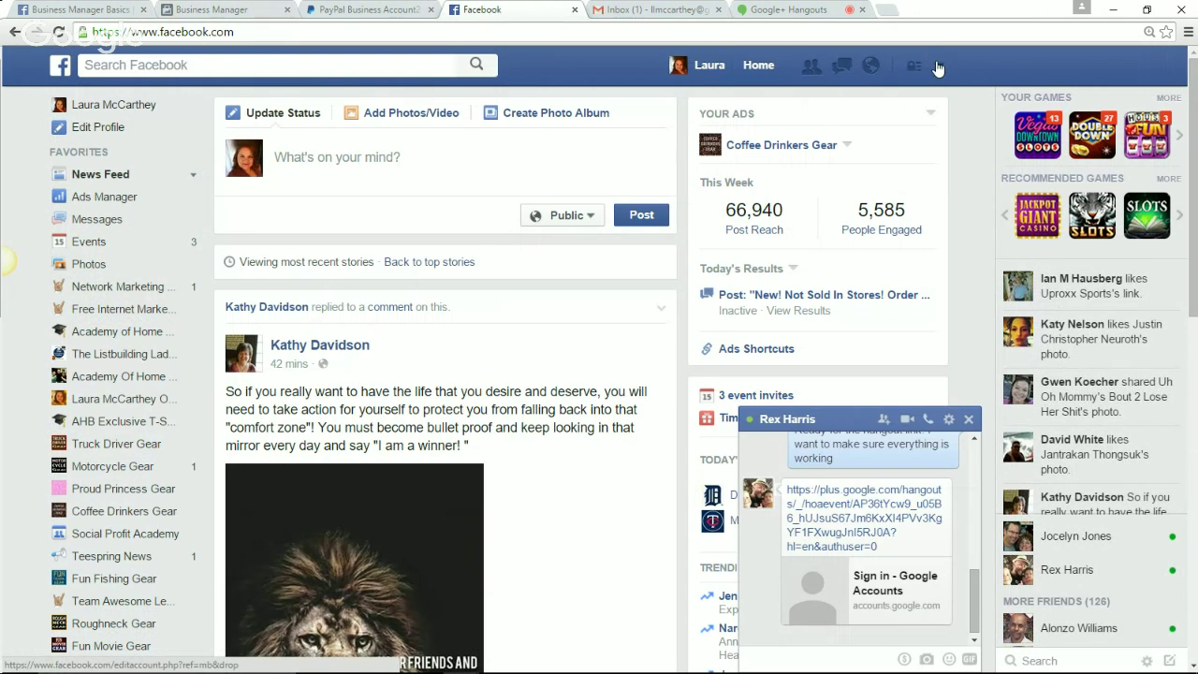
left_click(172, 11)
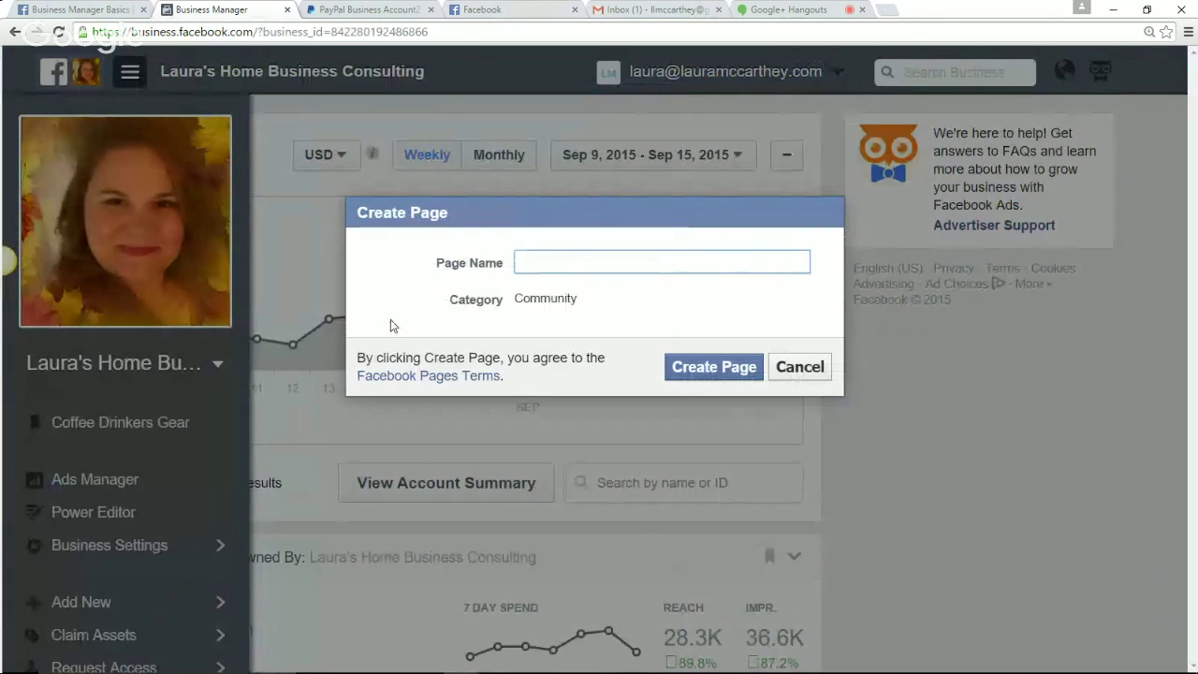
left_click(815, 375)
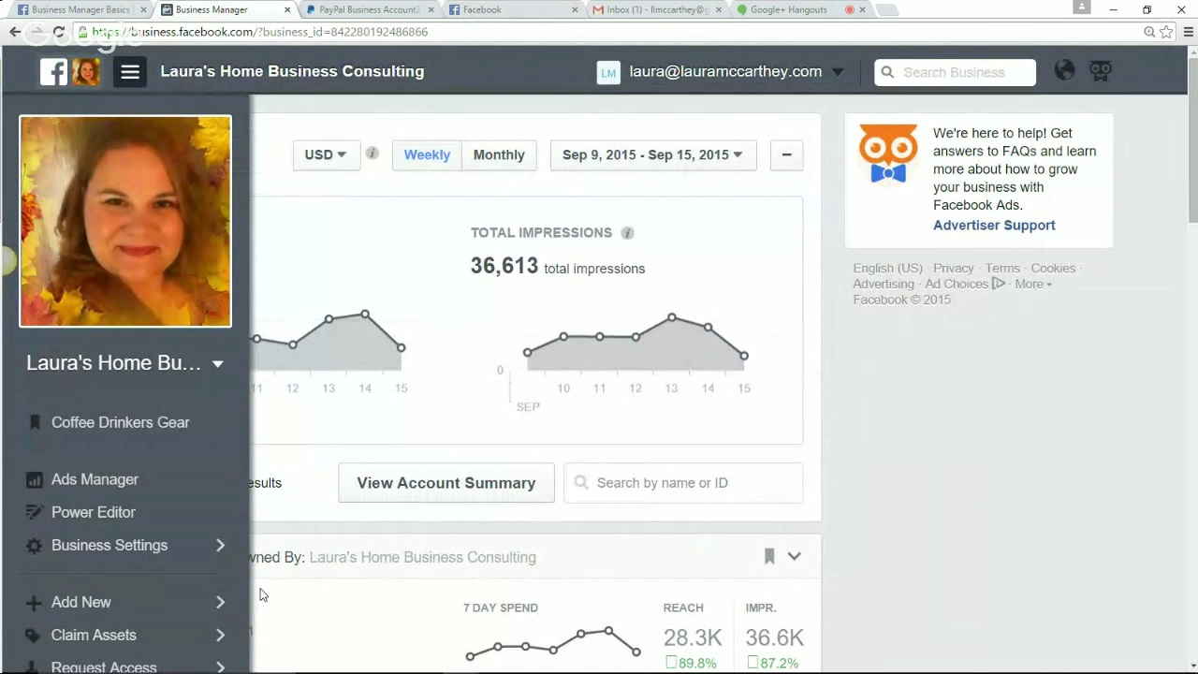
Open the business settings at the People section
mouse_move(211, 597)
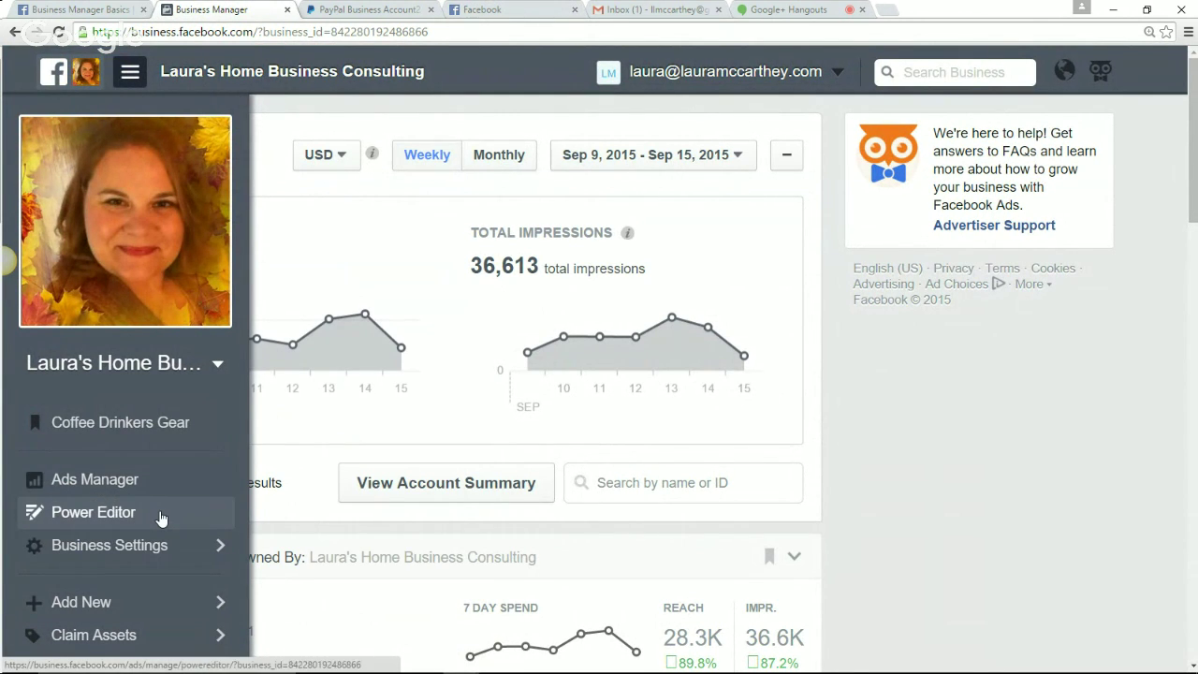
mouse_move(161, 545)
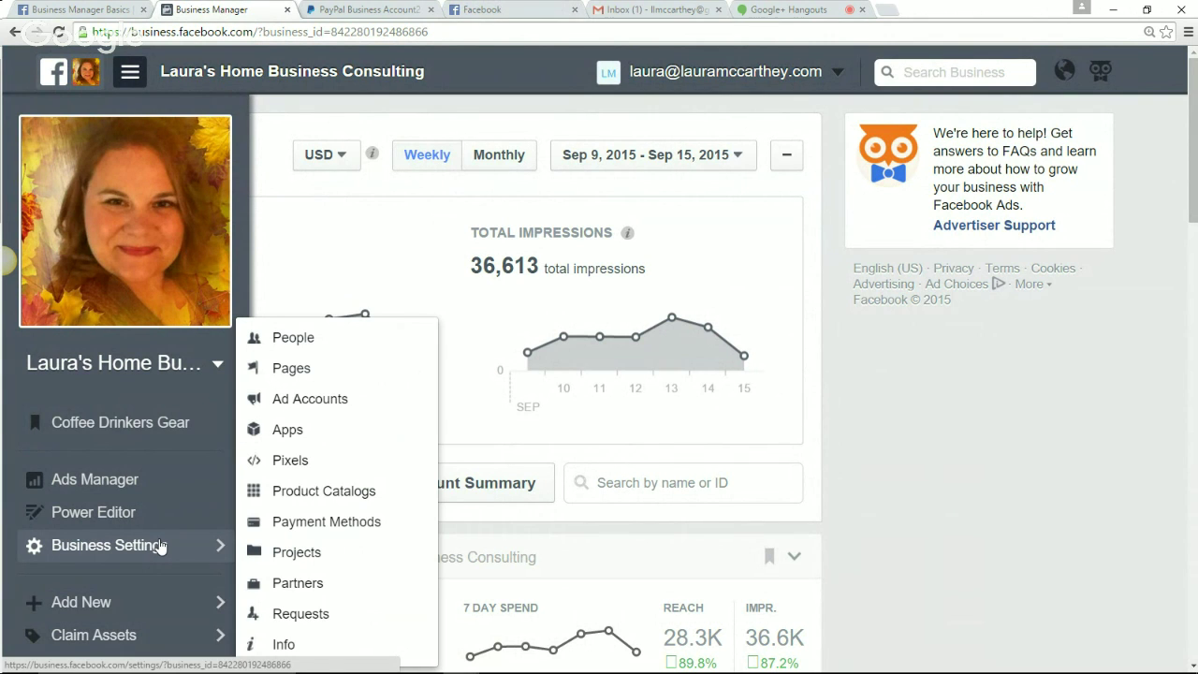
left_click(161, 545)
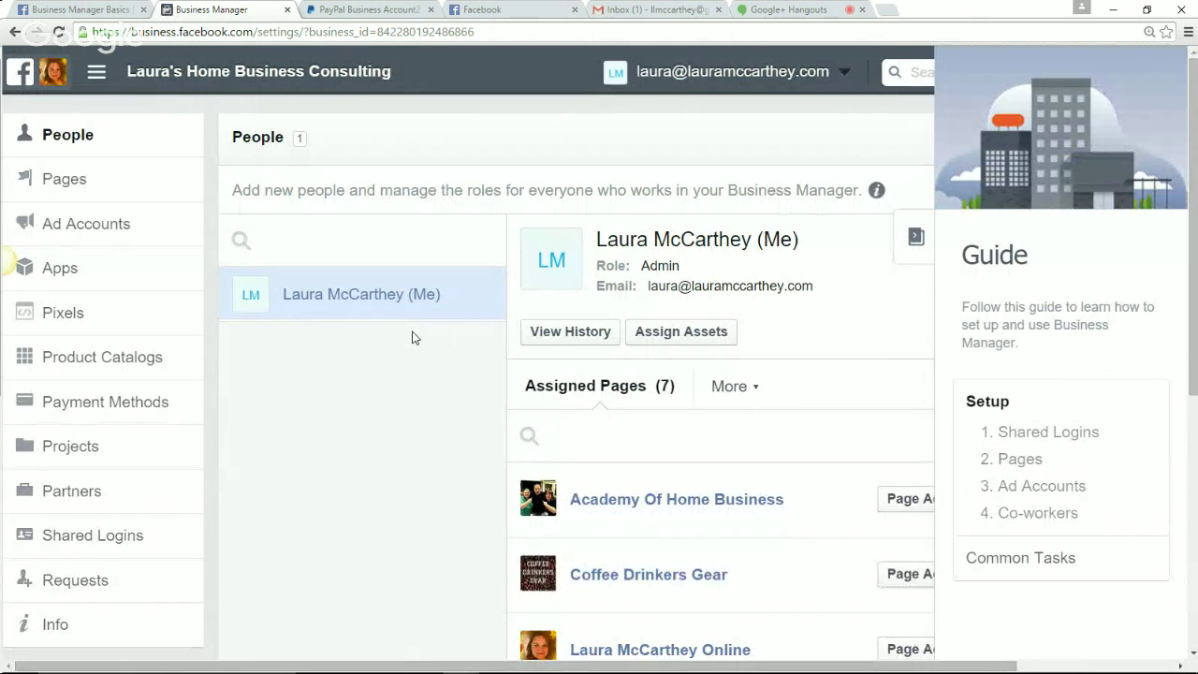
Look through the pages assigned to the admin in the People section
scroll(846, 400, "down", 5)
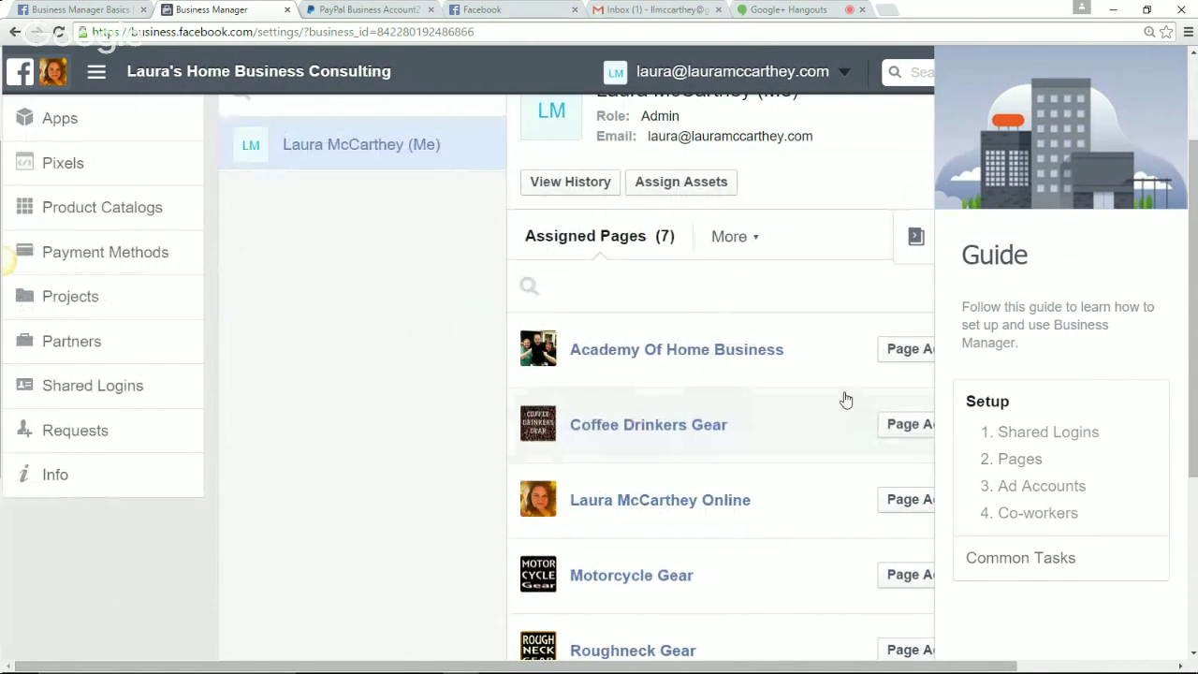
scroll(846, 400, "down", 1)
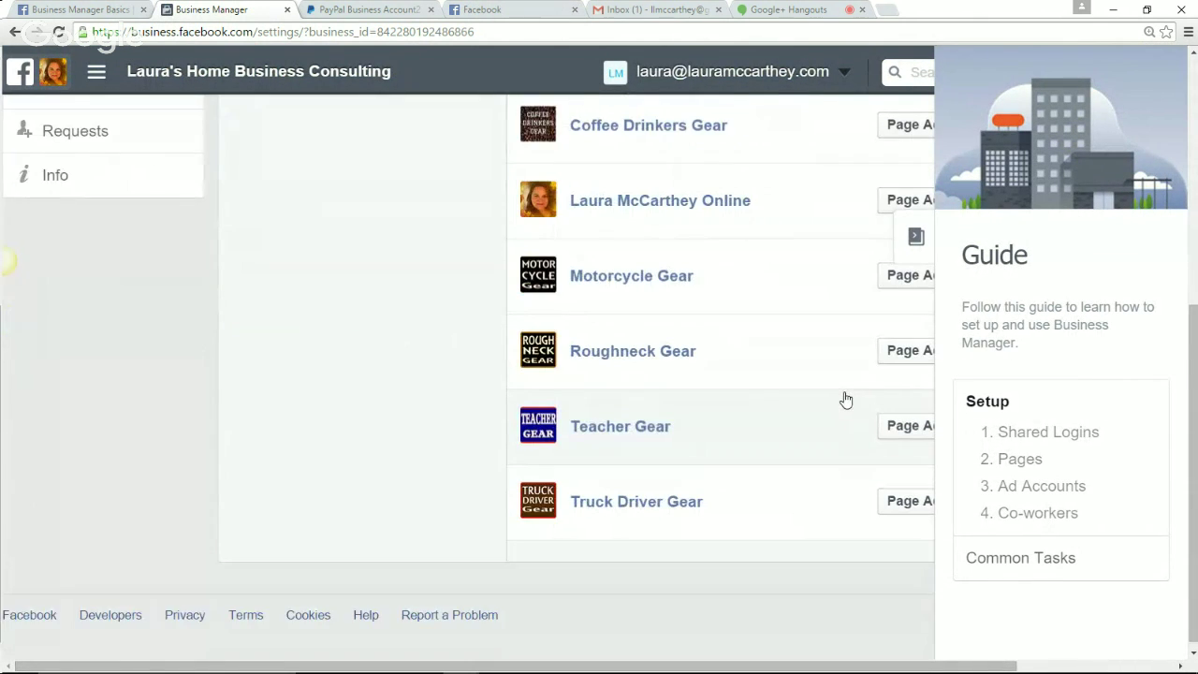
scroll(843, 412, "up", 5)
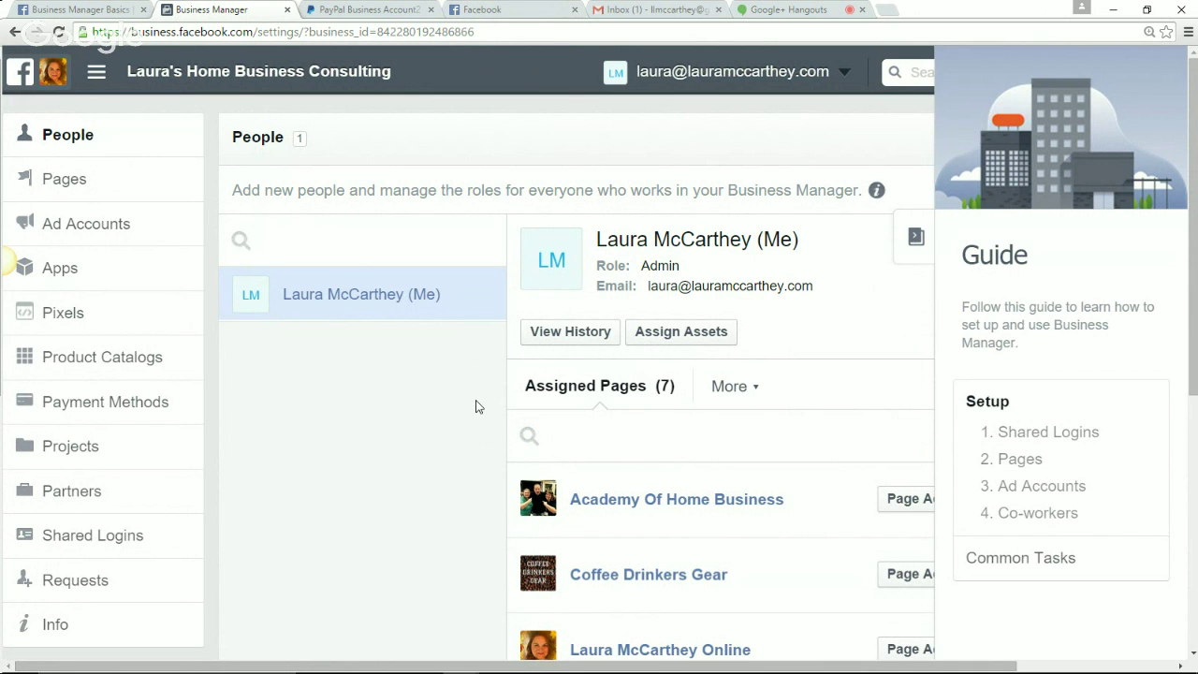
scroll(665, 519, "down", 1)
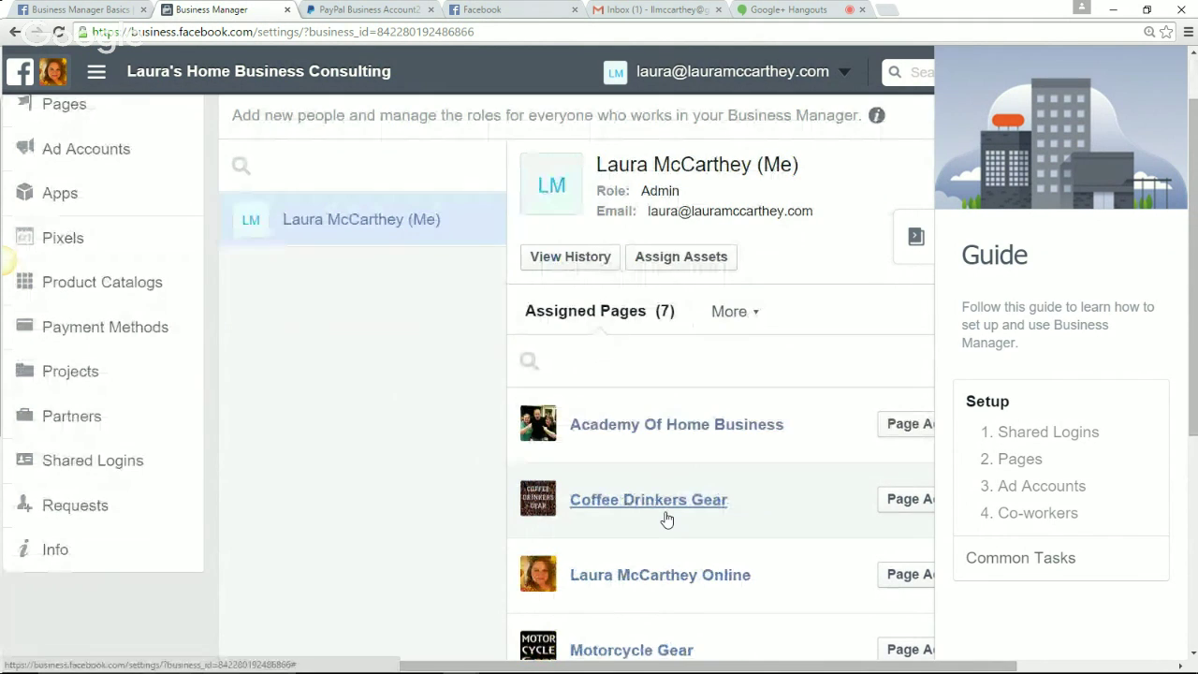
scroll(666, 518, "up", 1)
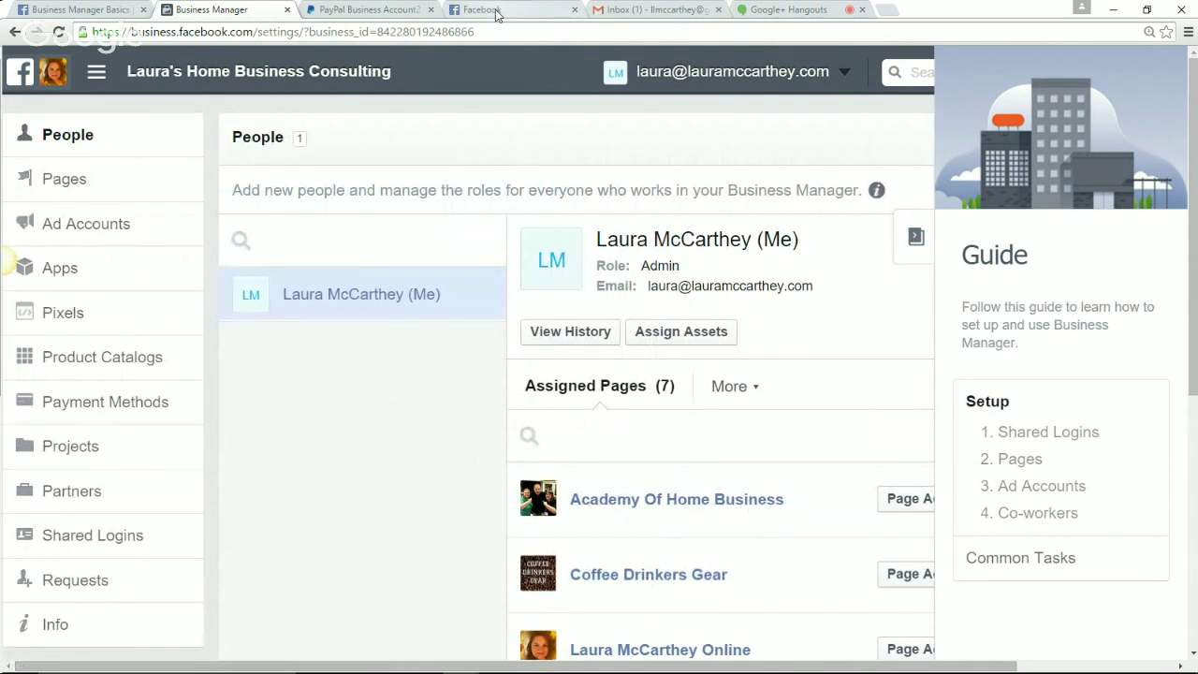
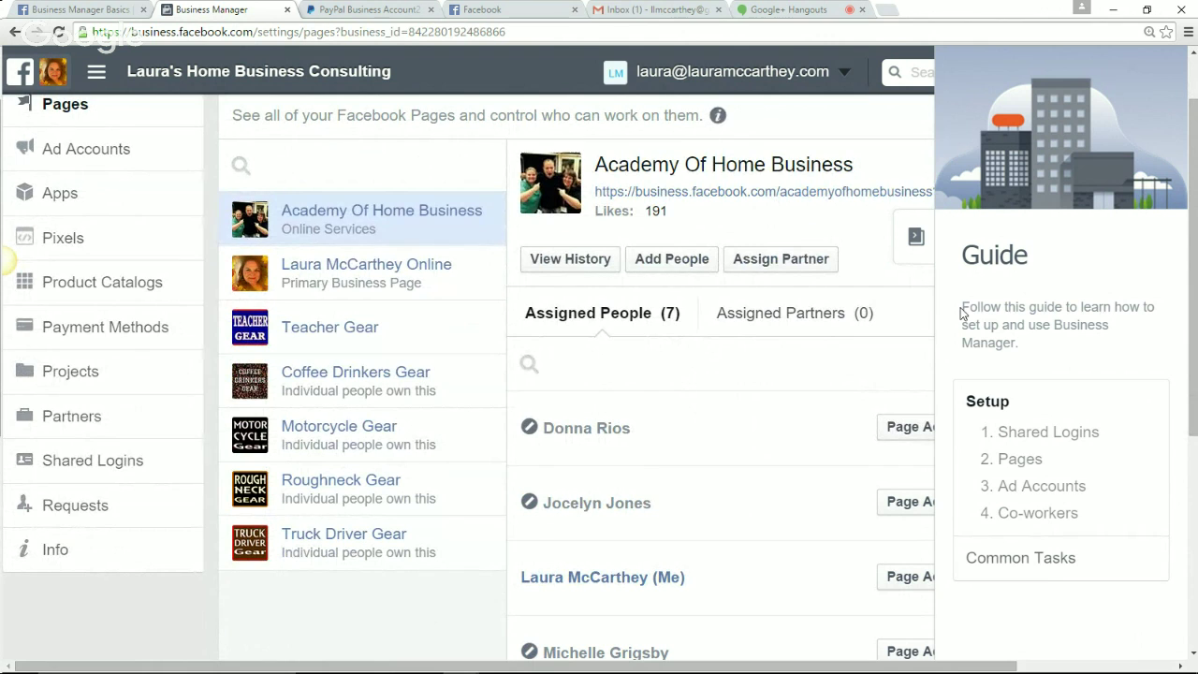
Reduce the browser zoom to 125% and examine the people assigned to the Academy Of Home Business page and the available roles
left_click(1189, 31)
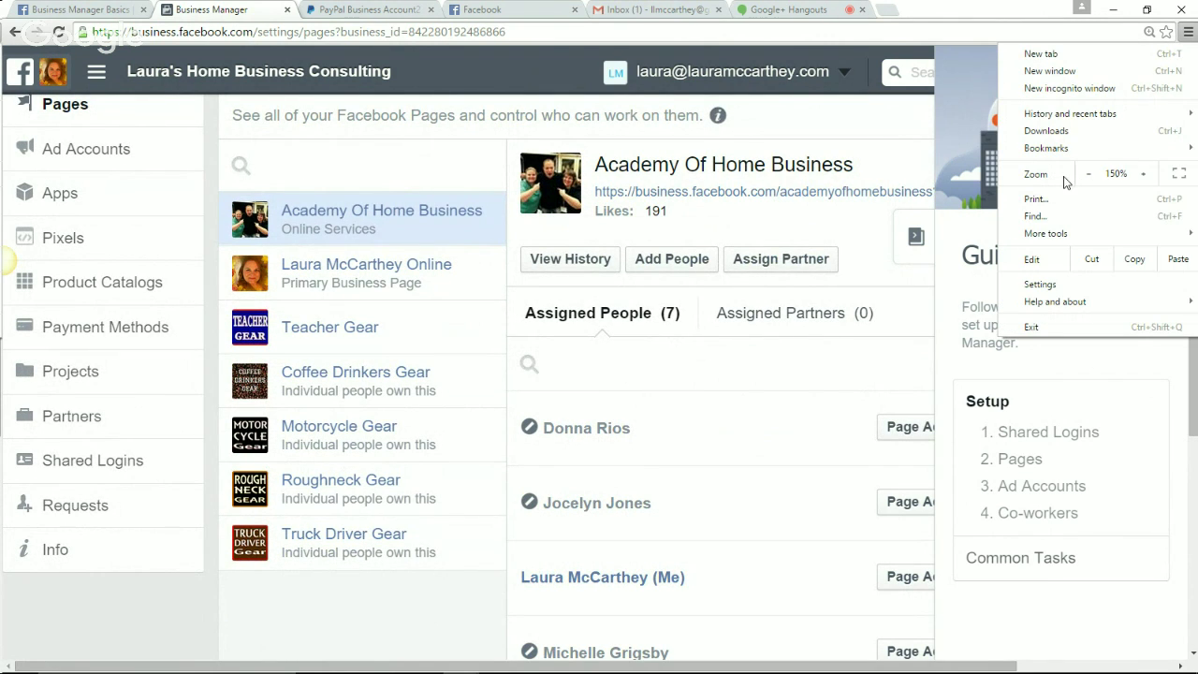
left_click(1089, 174)
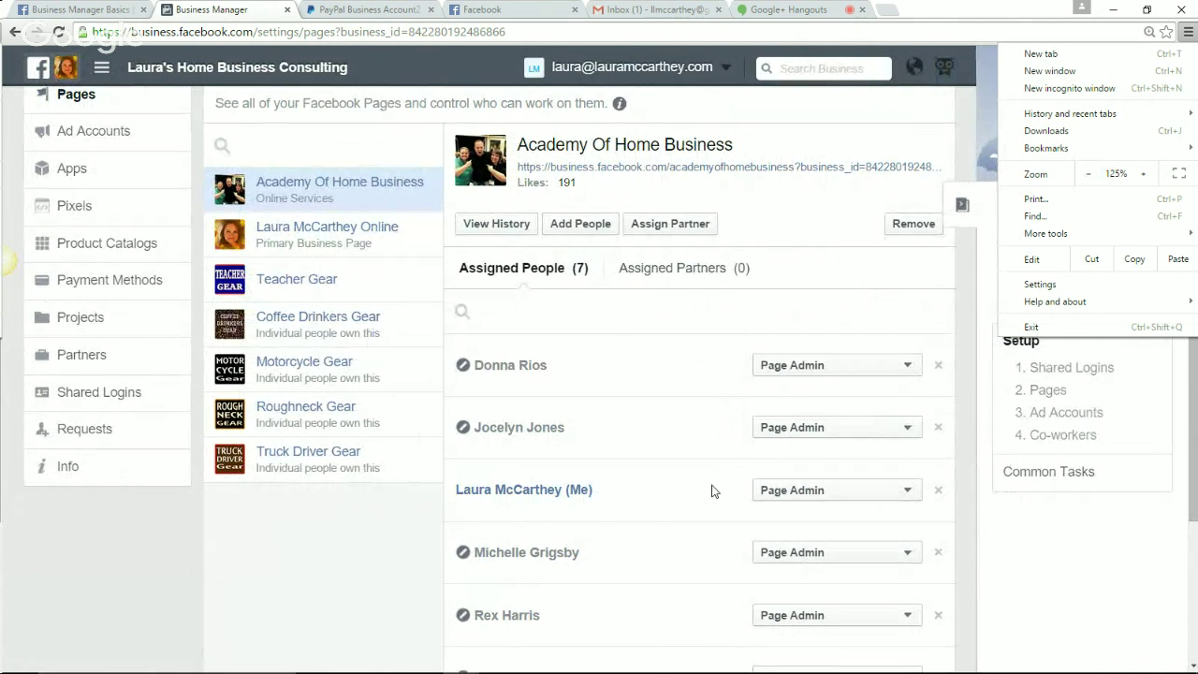
scroll(701, 422, "down", 1)
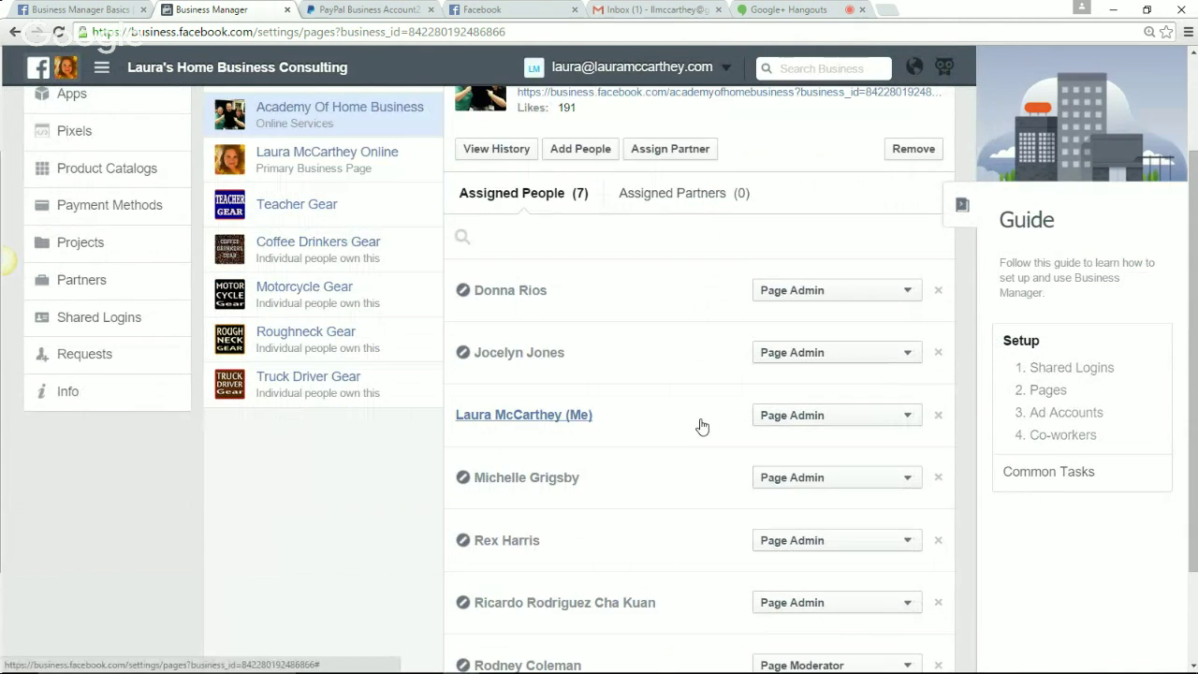
scroll(704, 425, "down", 1)
scroll(701, 471, "down", 1)
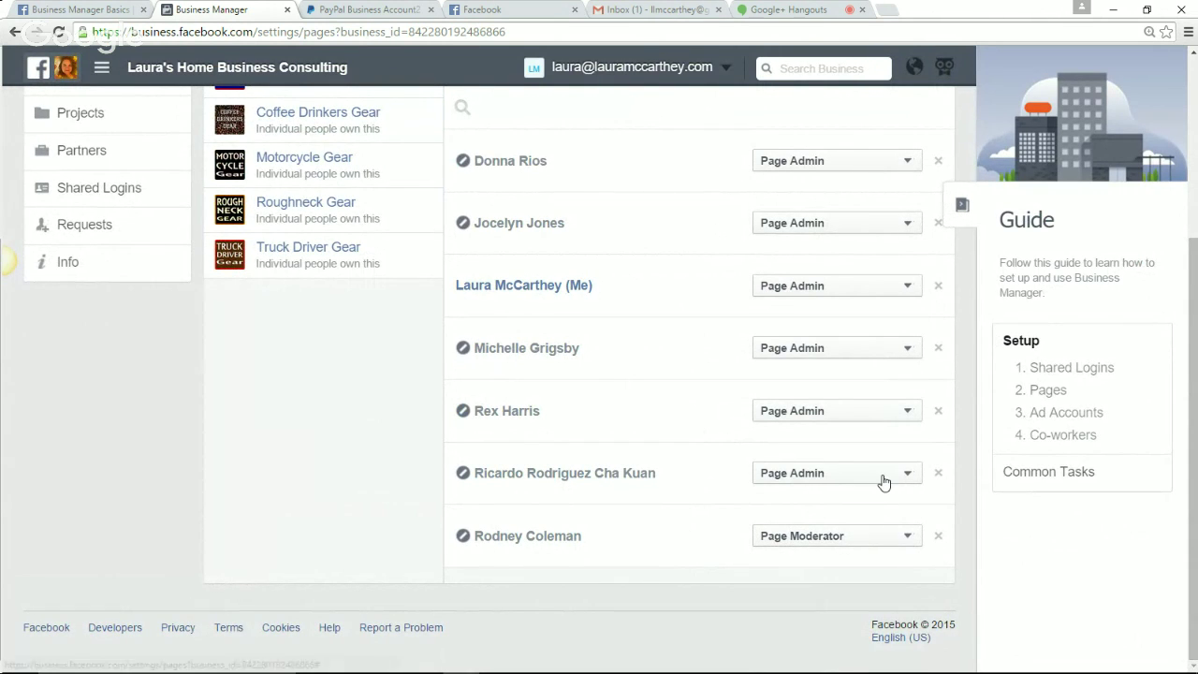
scroll(736, 415, "up", 1)
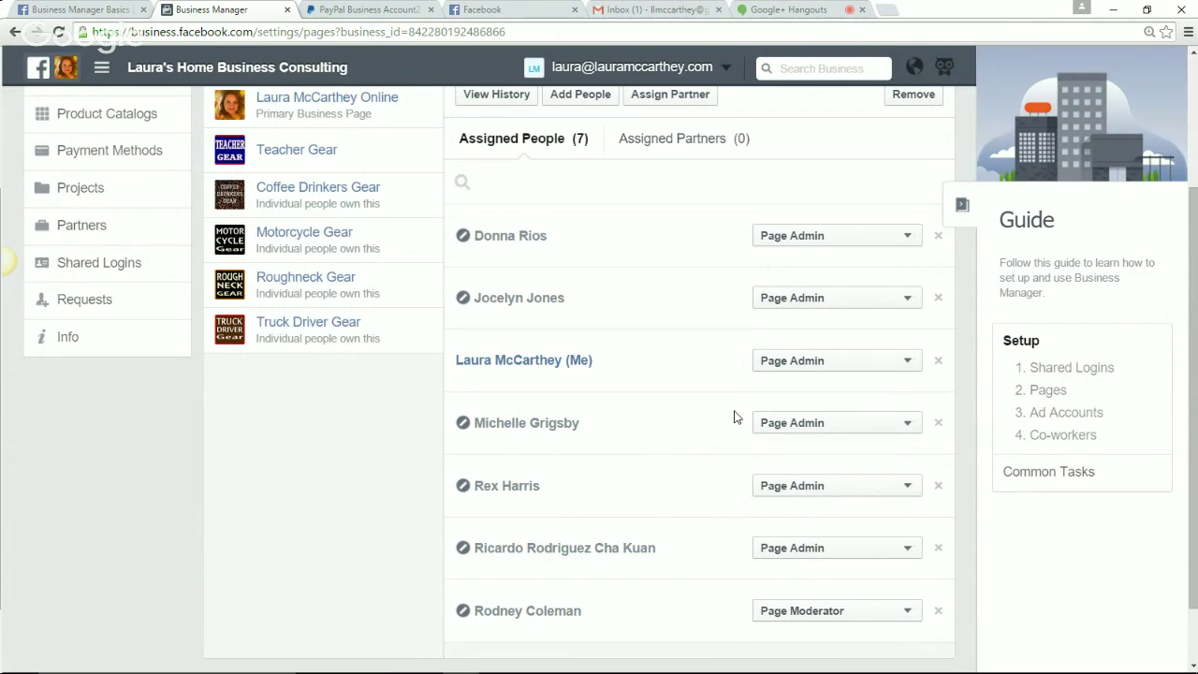
left_click(843, 307)
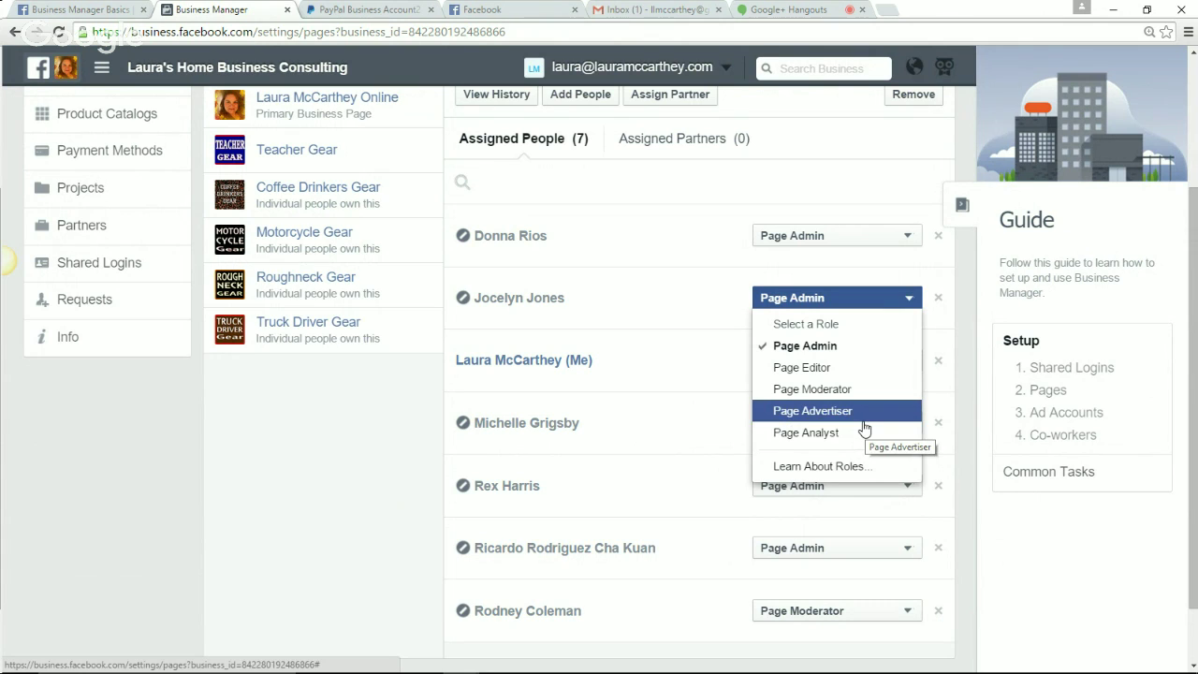
left_click(717, 305)
Set the role of the second-to-last person assigned to the Academy Of Home Business page to Page Moderator
scroll(717, 326, "down", 1)
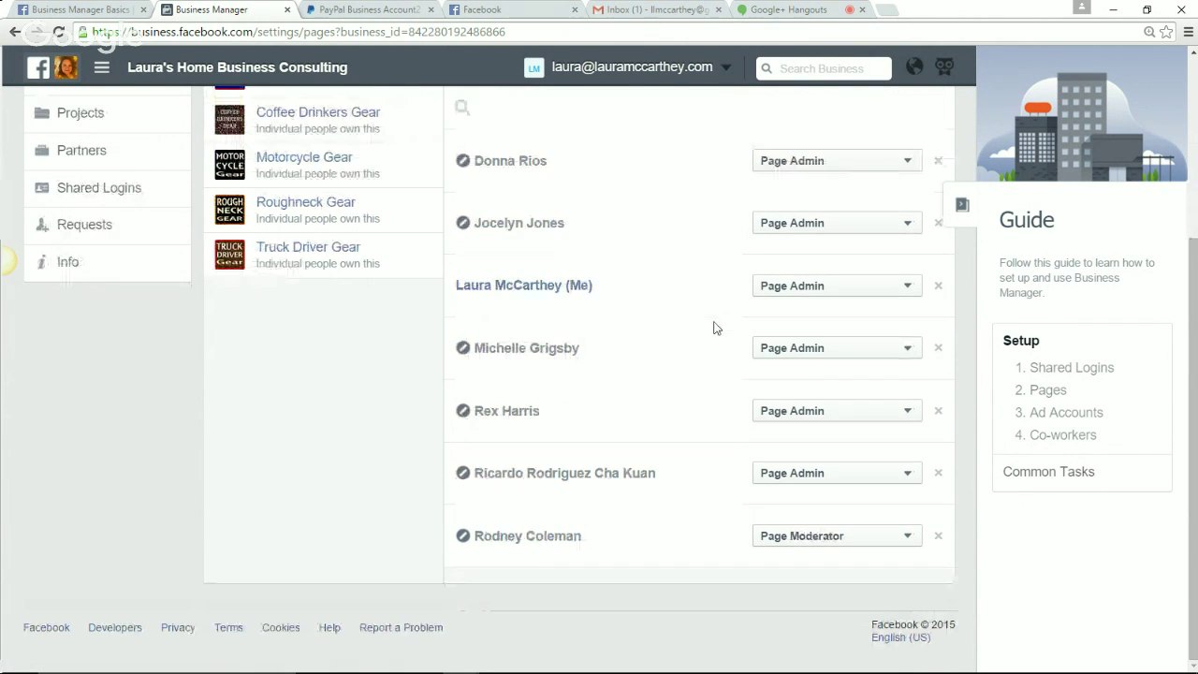
left_click(847, 482)
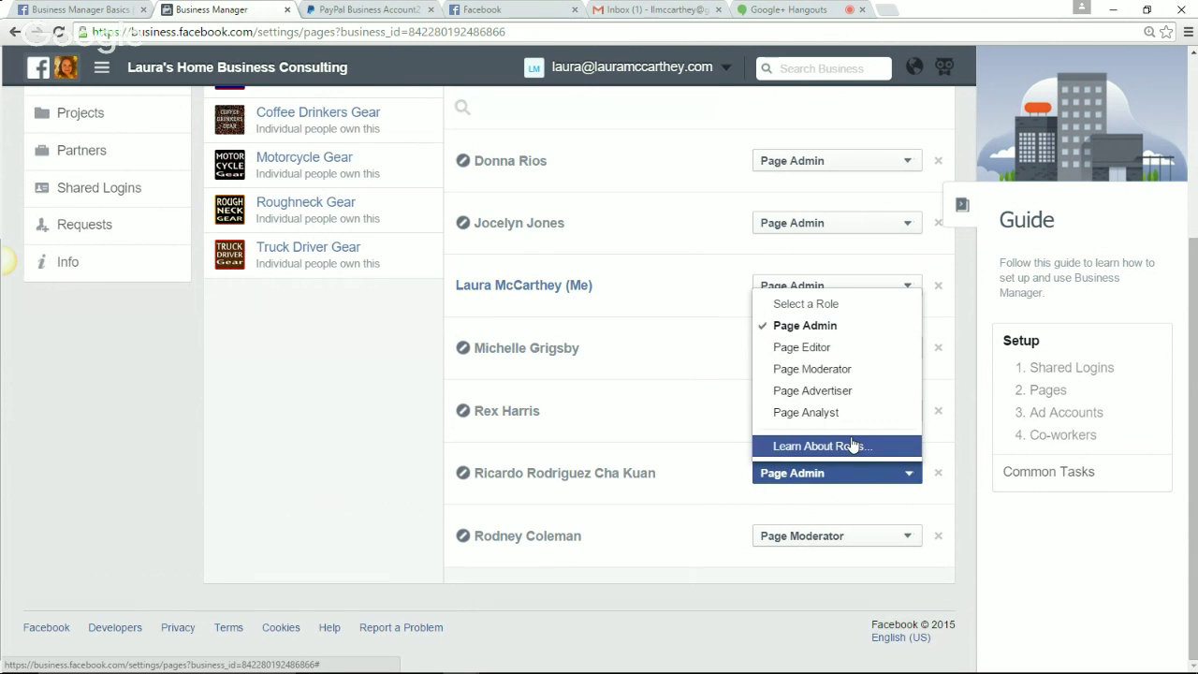
left_click(862, 371)
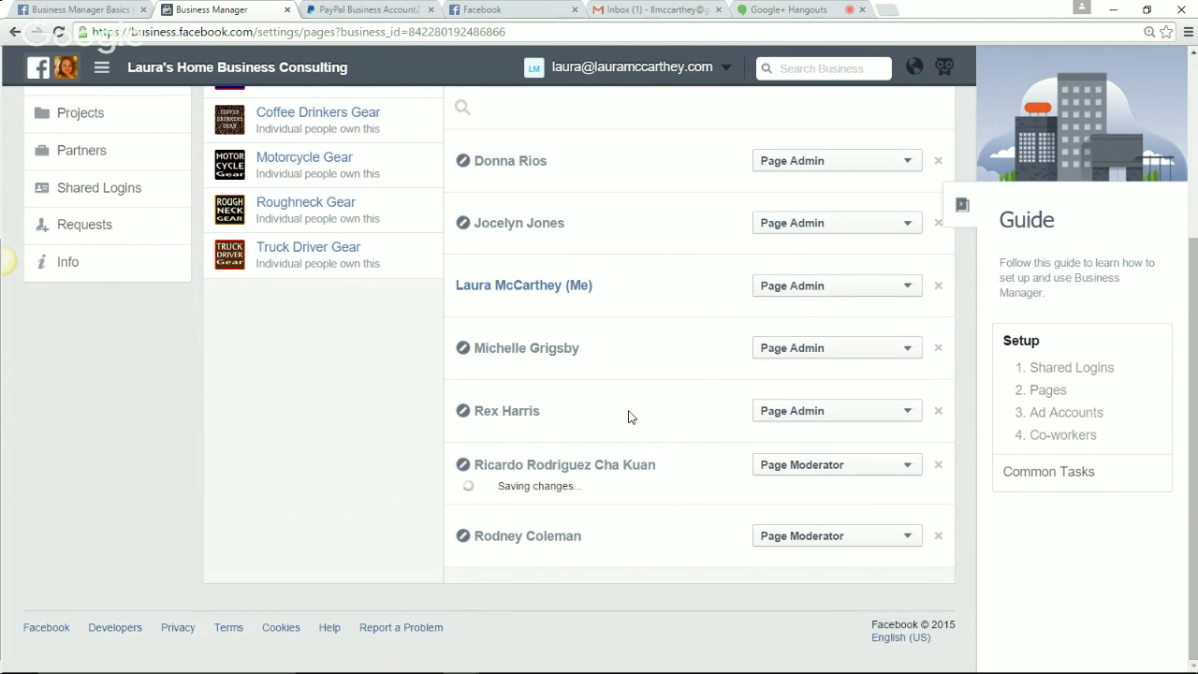
Examine the dialog for assigning the Academy Of Home Business page to a partner, and cancel it without entering a business ID
scroll(684, 321, "up", 1)
scroll(684, 321, "up", 1)
scroll(684, 321, "down", 2)
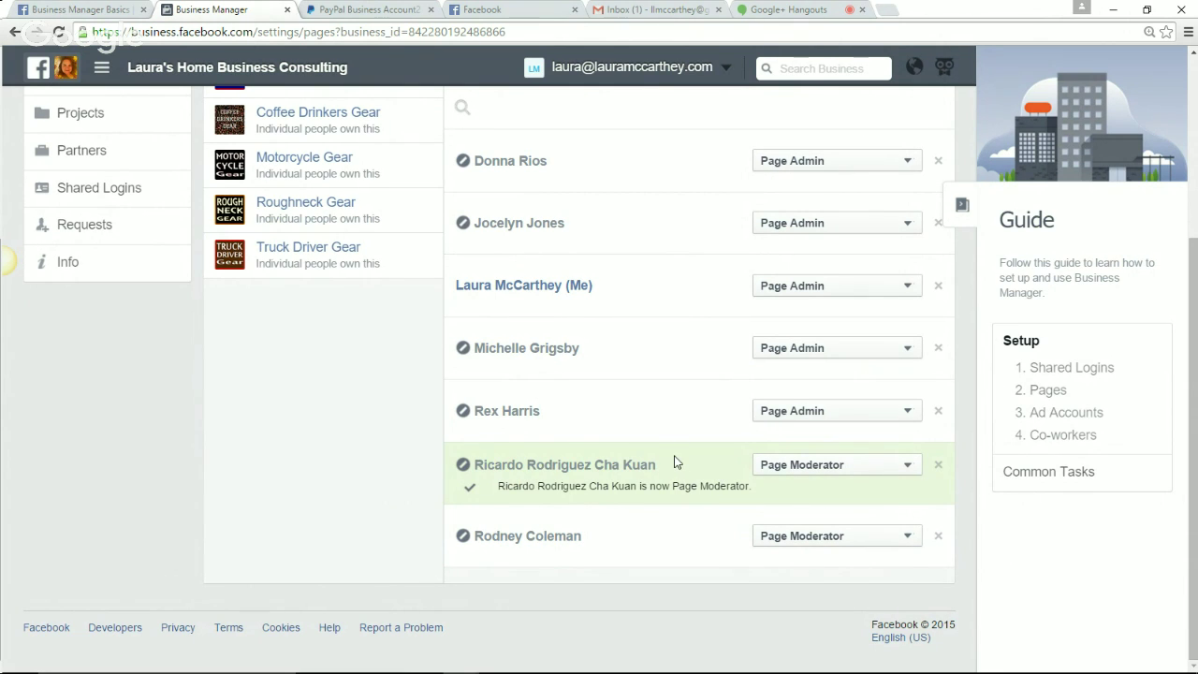
scroll(675, 463, "up", 1)
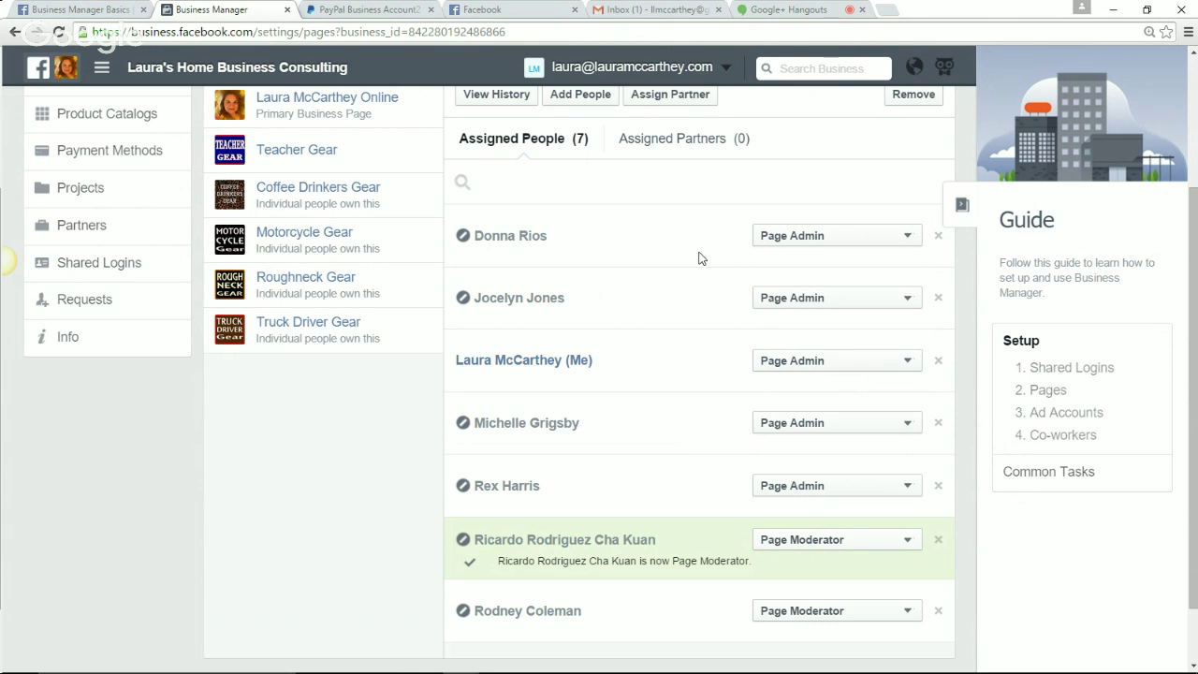
scroll(377, 236, "up", 1)
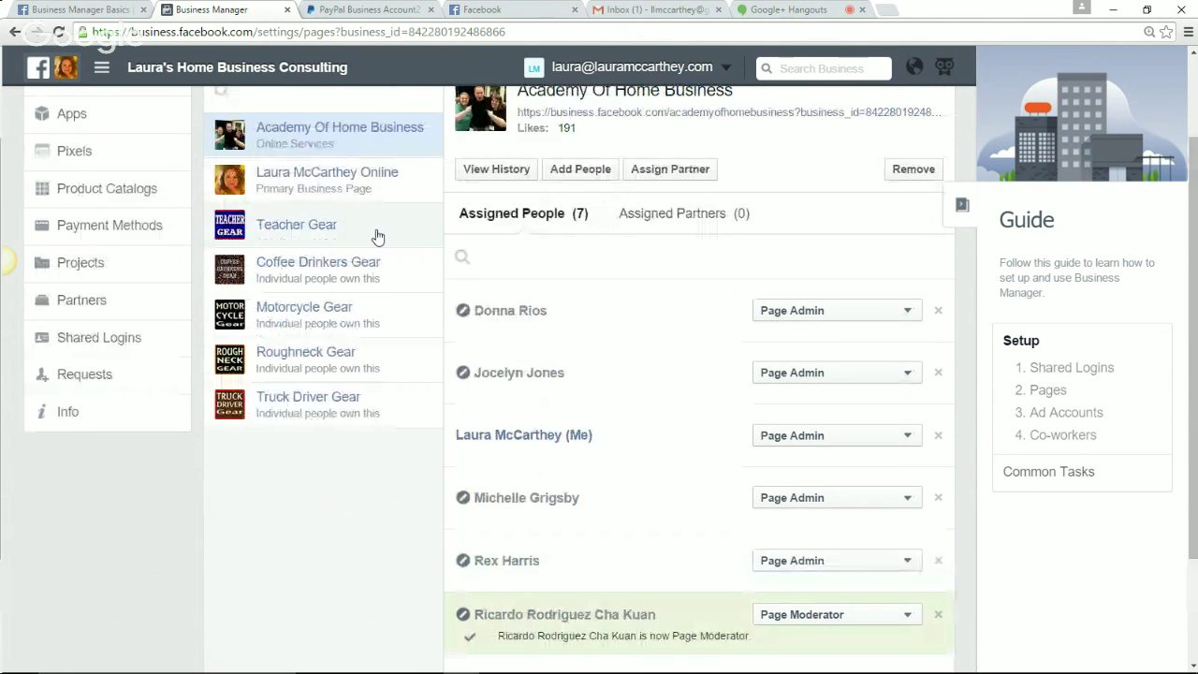
scroll(377, 236, "up", 1)
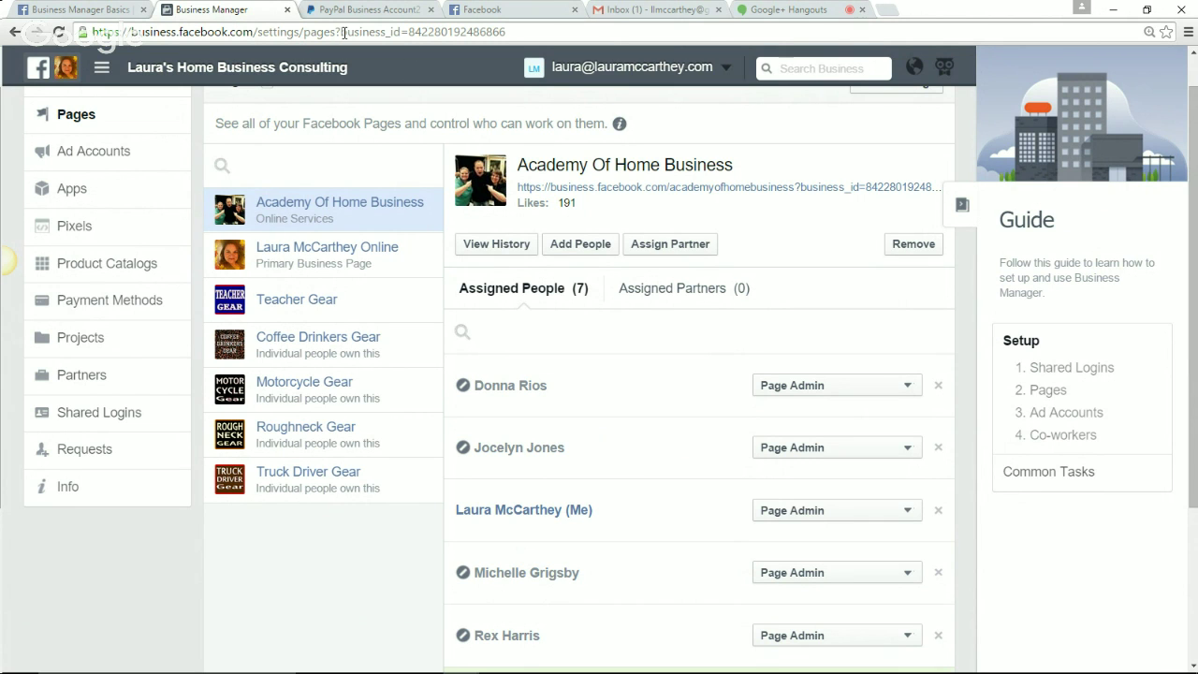
left_click(688, 247)
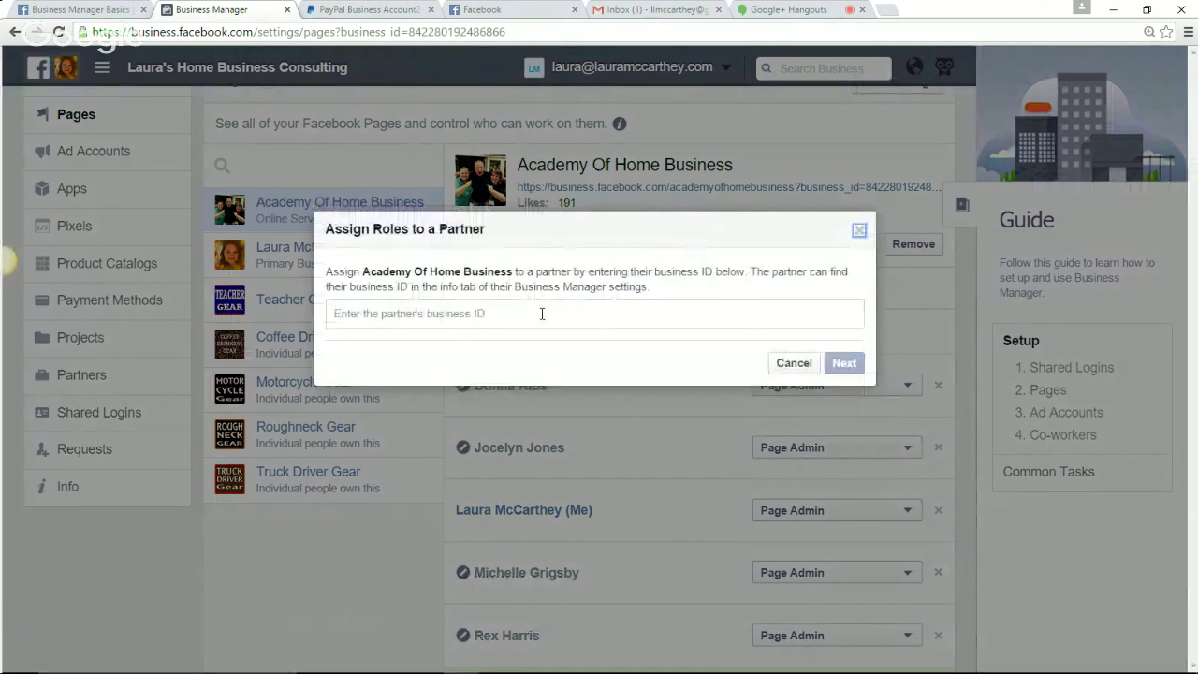
left_click(506, 313)
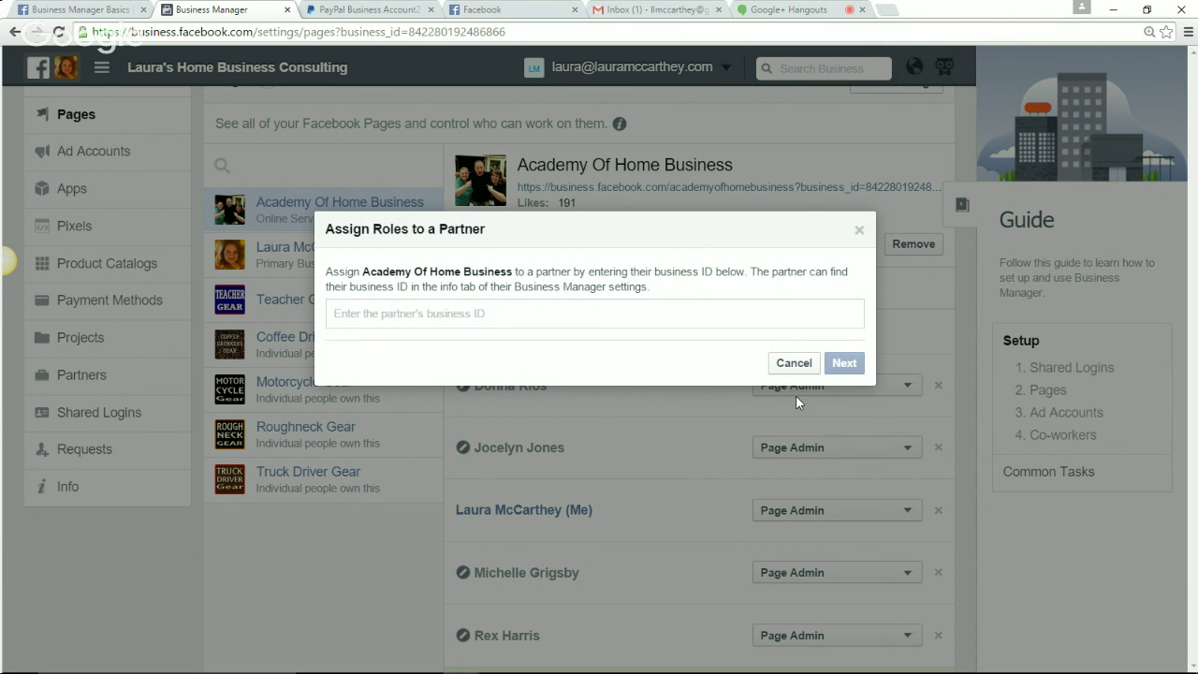
left_click(801, 366)
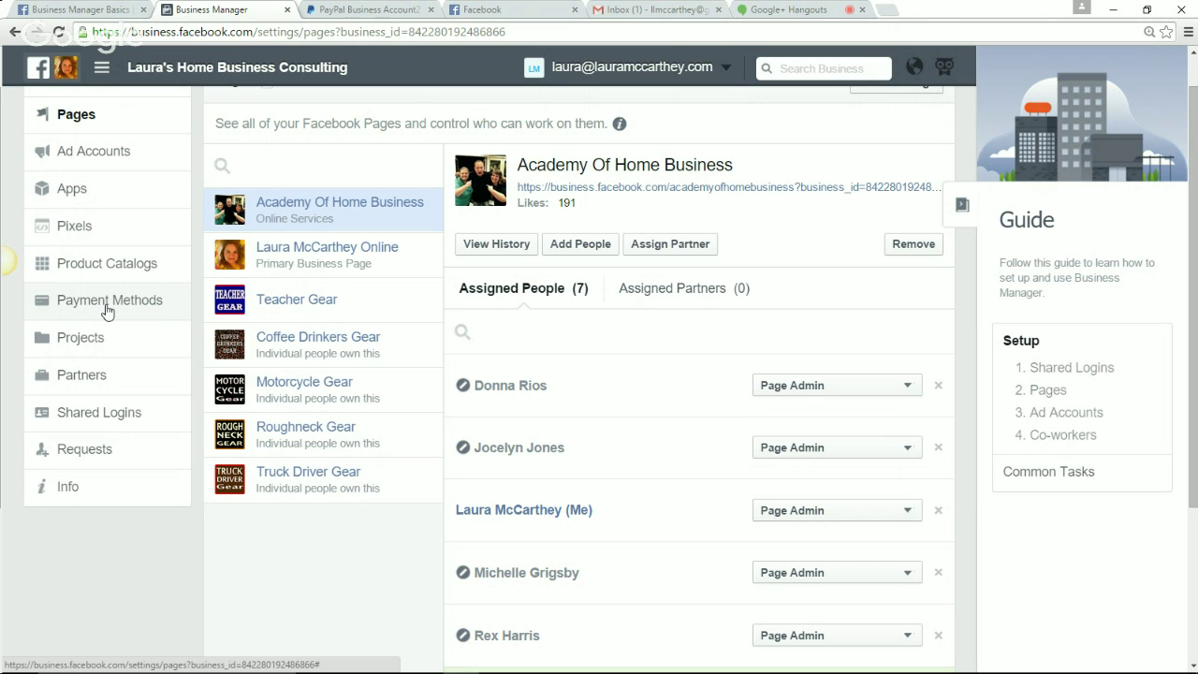
View the PayPal business account page, and return to Business Manager to examine the Projects settings
left_click(360, 9)
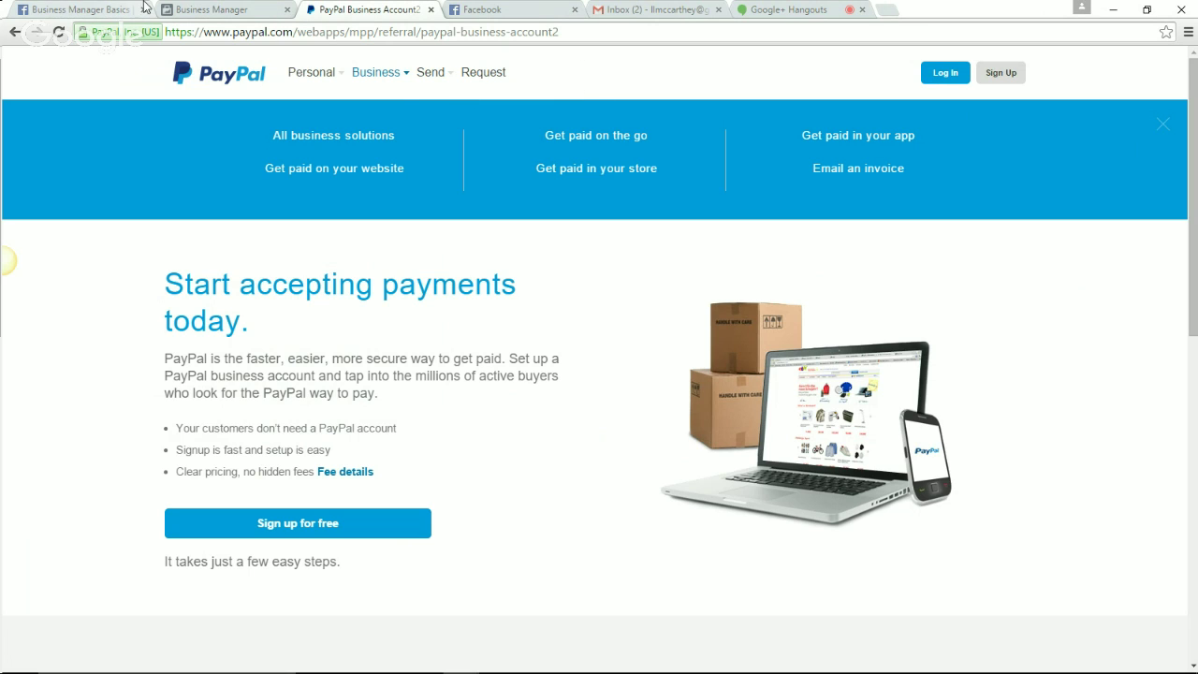
left_click(214, 11)
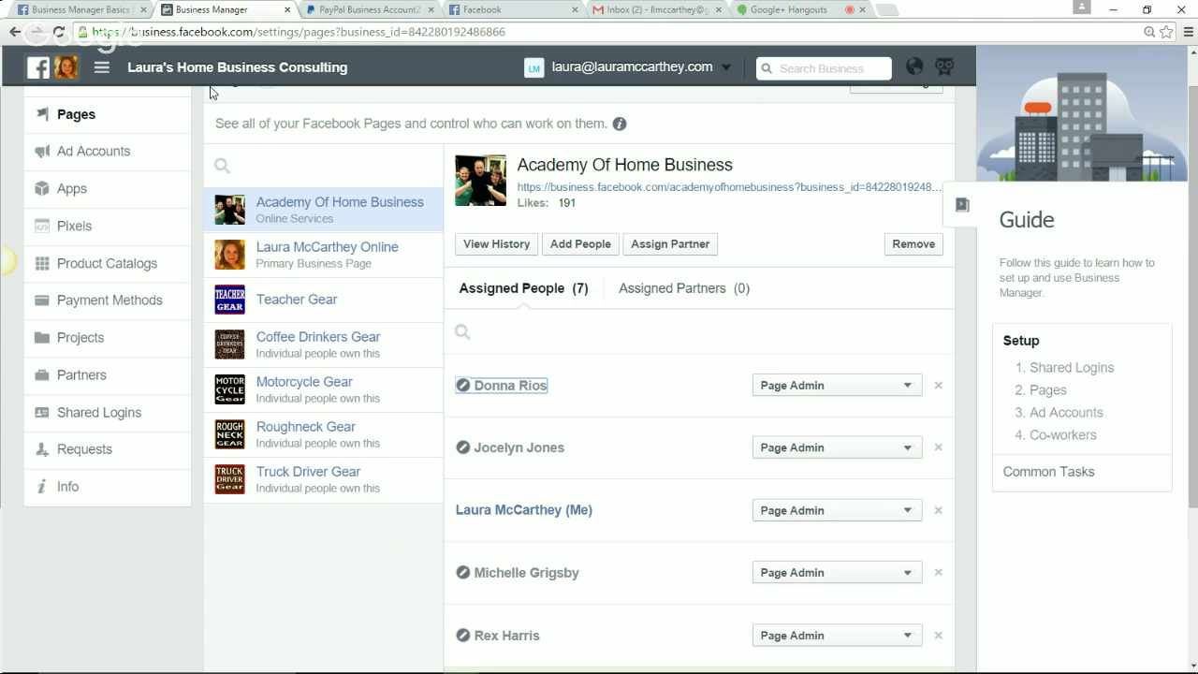
left_click(101, 354)
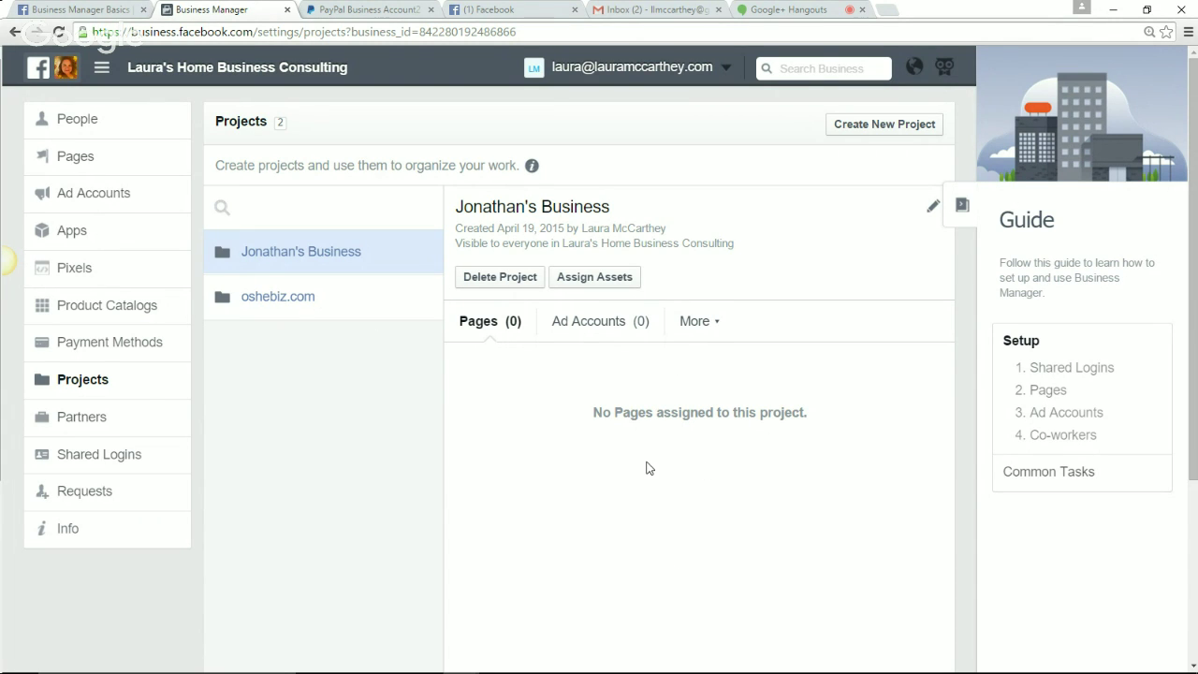
Look through the Partners, Shared Logins, Requests and Apps sections of the business settings
left_click(108, 433)
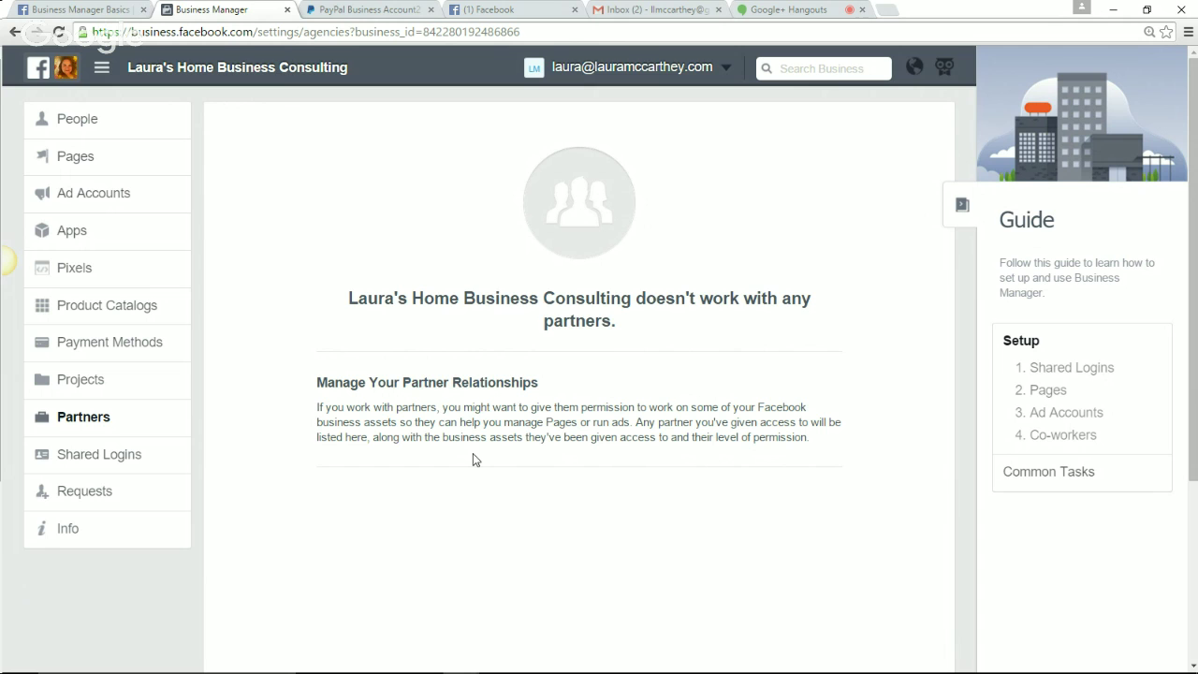
left_click(112, 461)
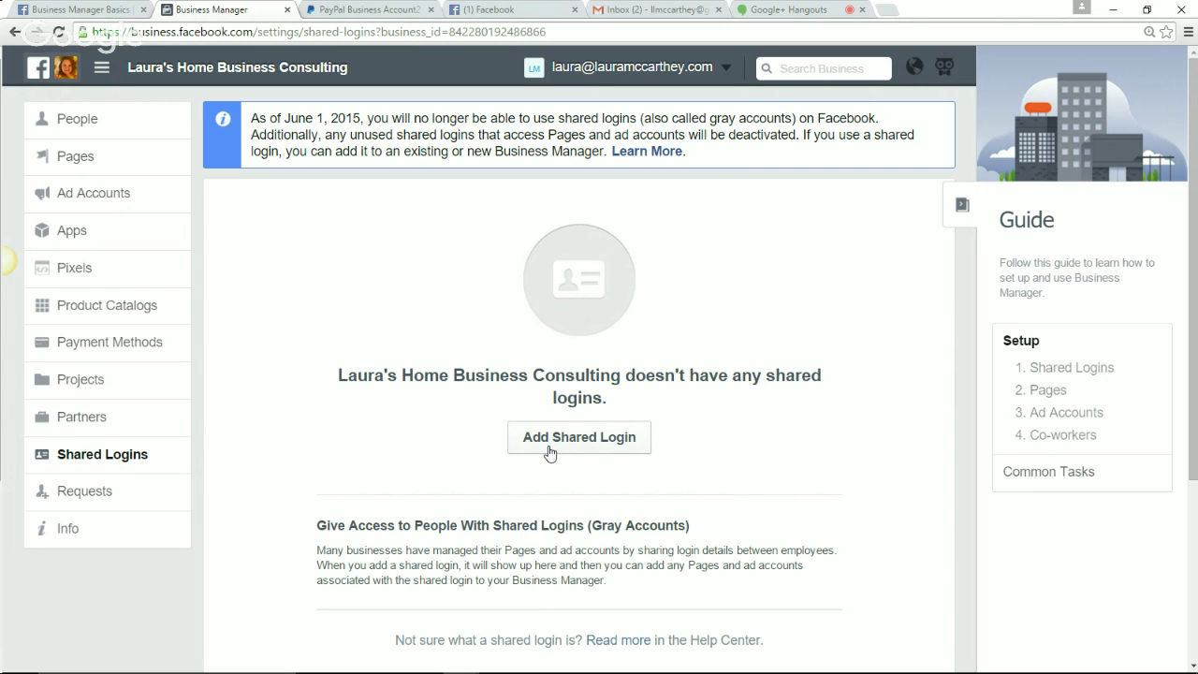
left_click(87, 495)
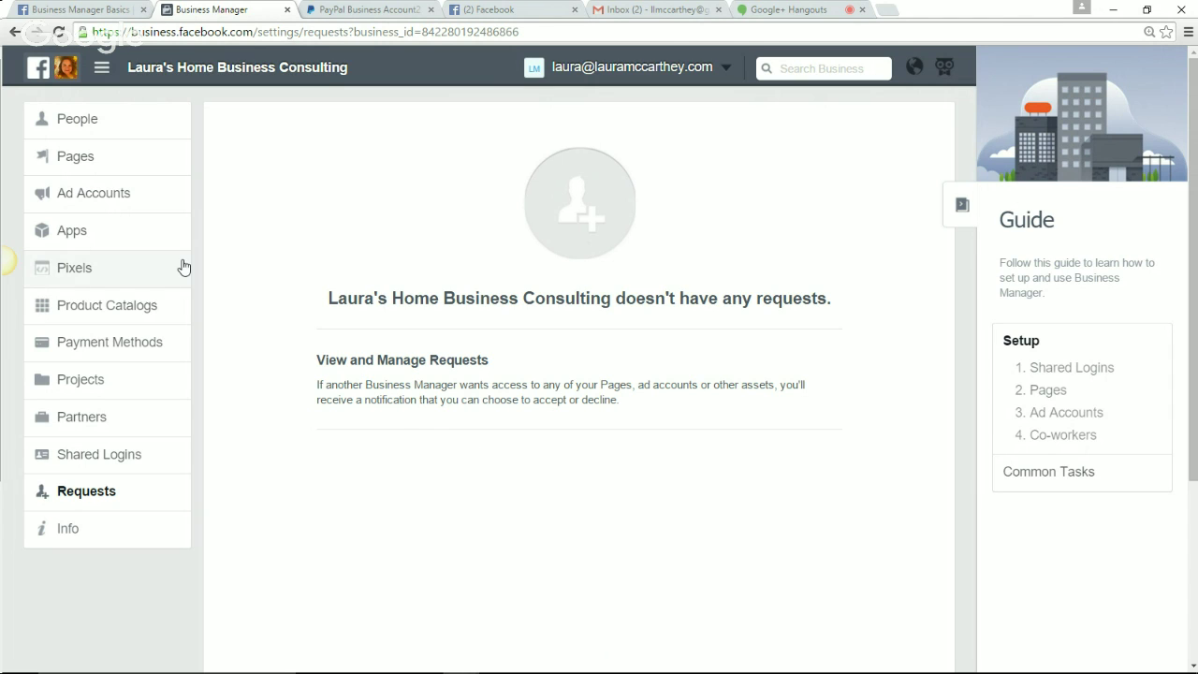
left_click(99, 244)
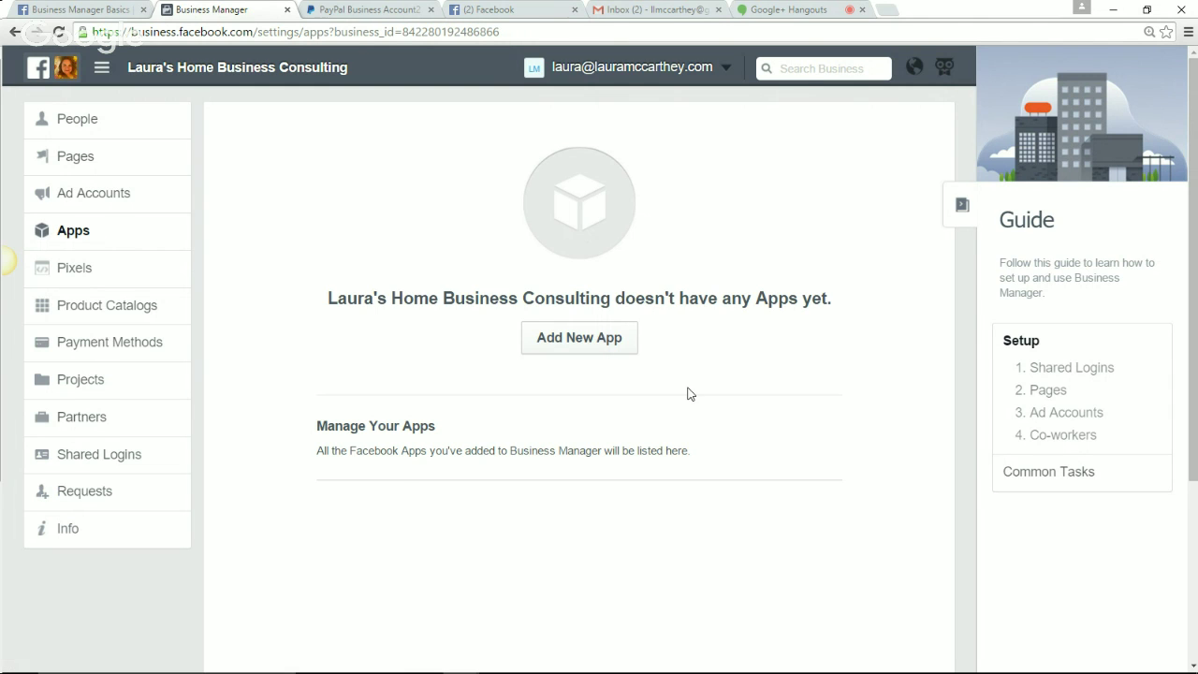
Review the ad account's details and assigned people, and the people assigned to the primary business page
left_click(77, 205)
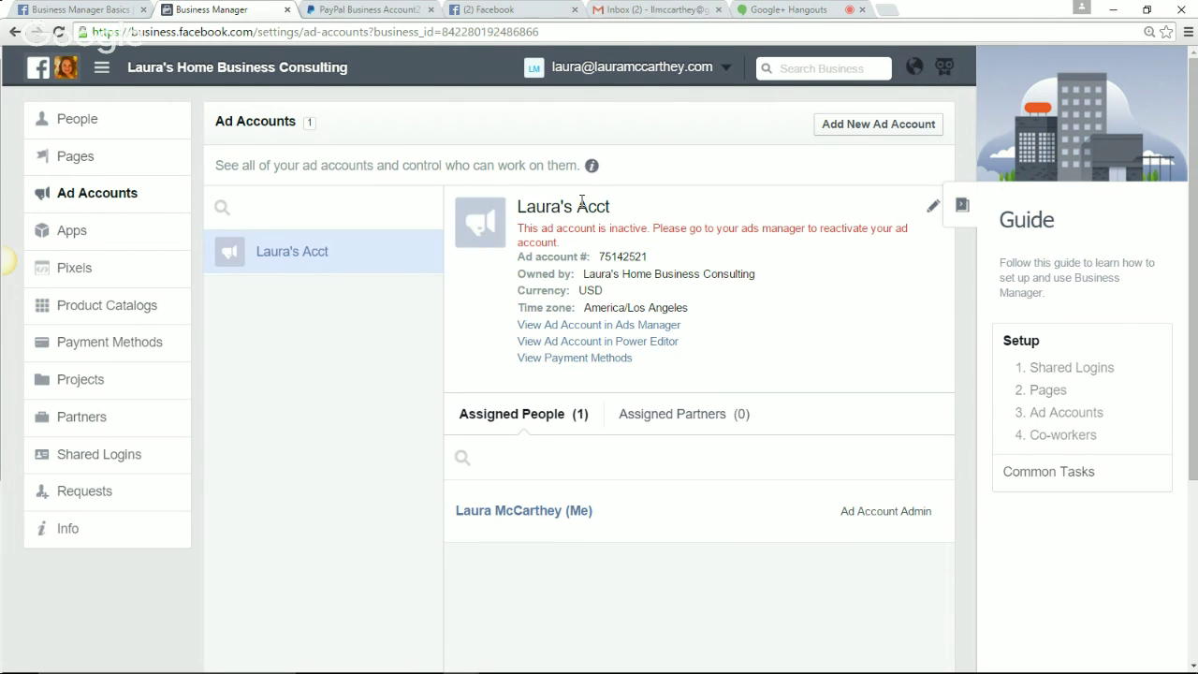
scroll(582, 202, "down", 2)
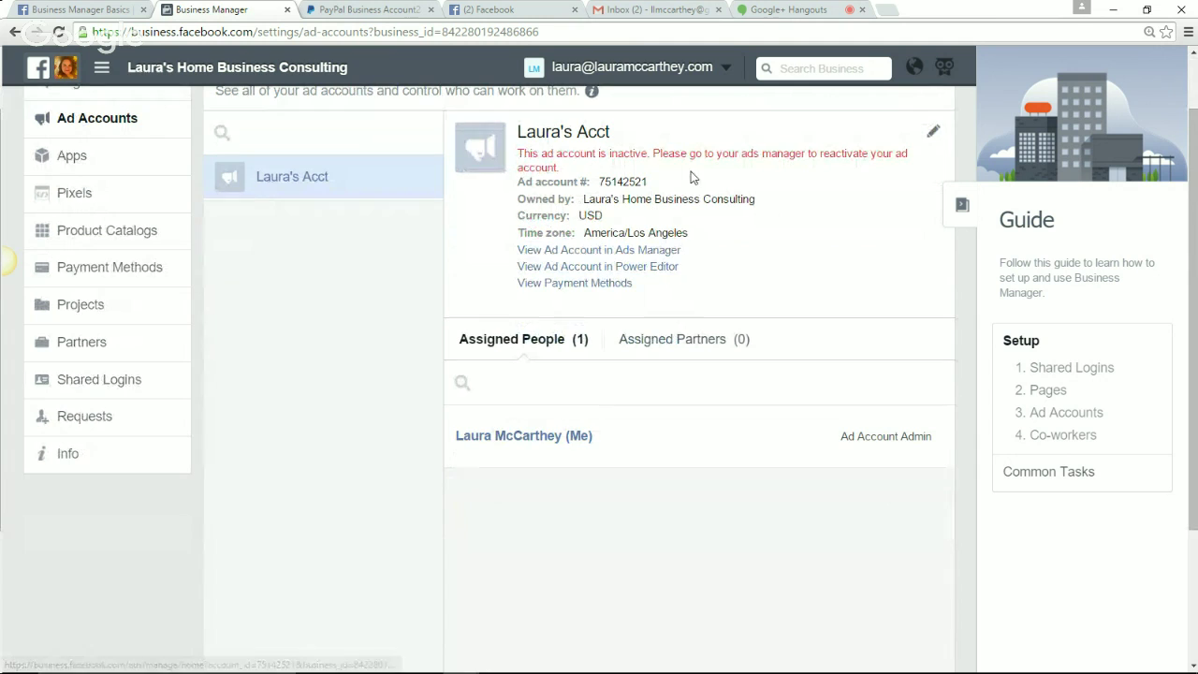
scroll(423, 256, "up", 2)
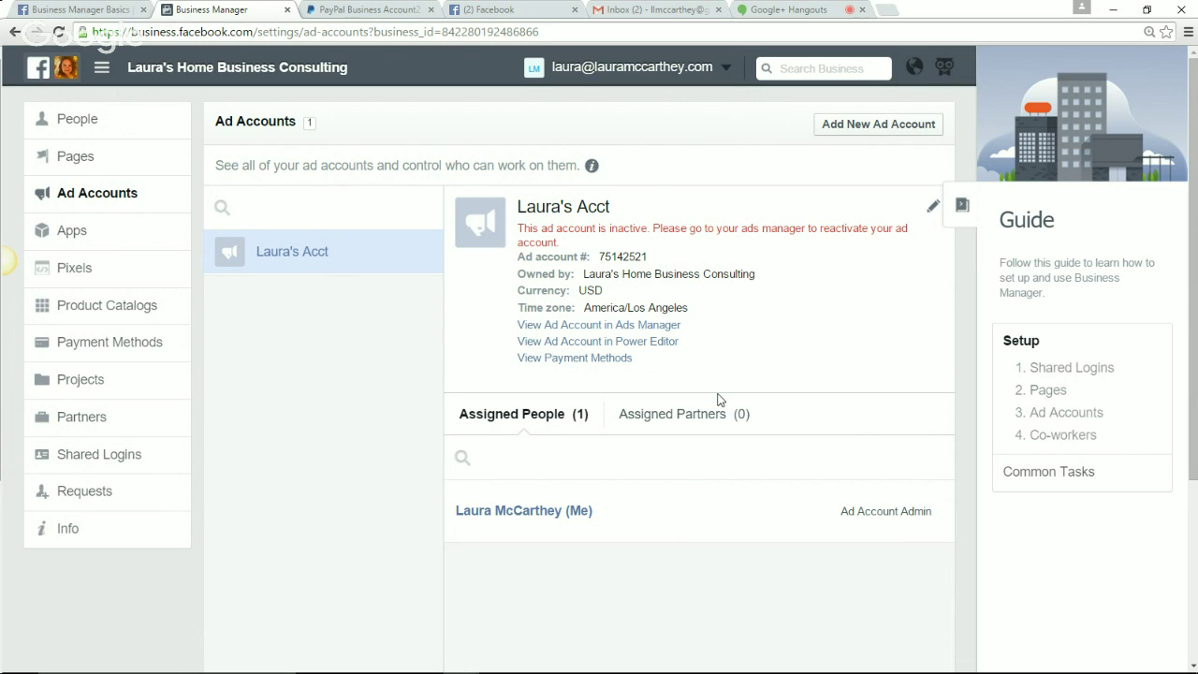
left_click(111, 166)
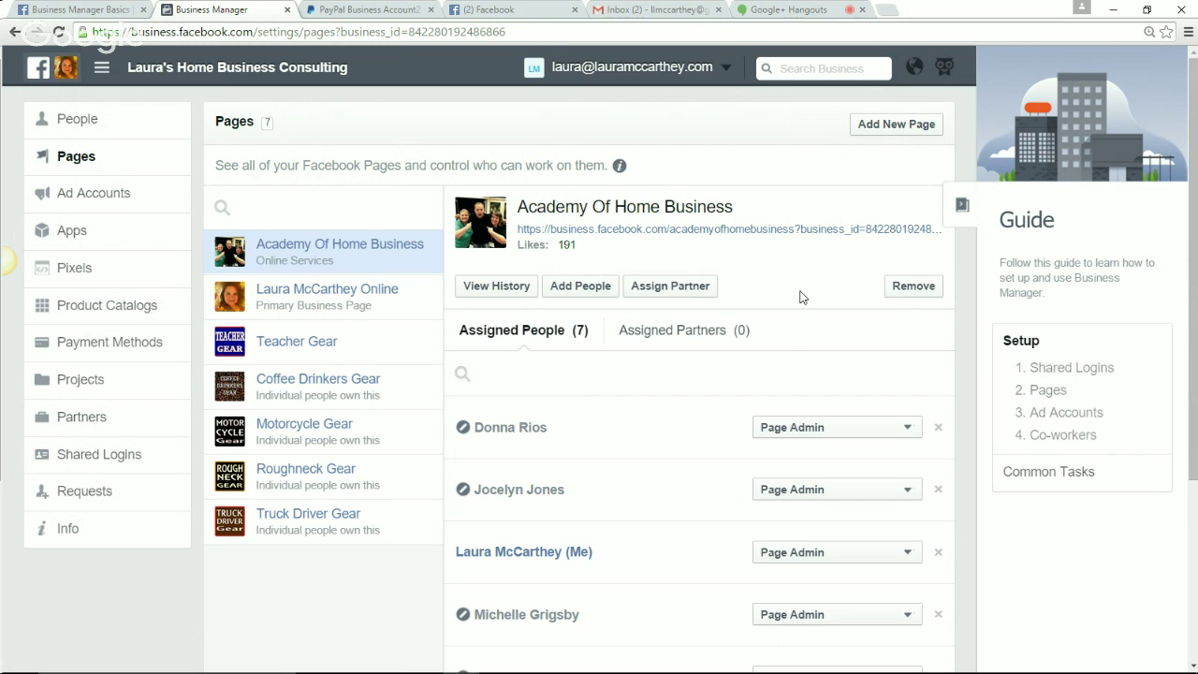
left_click(319, 304)
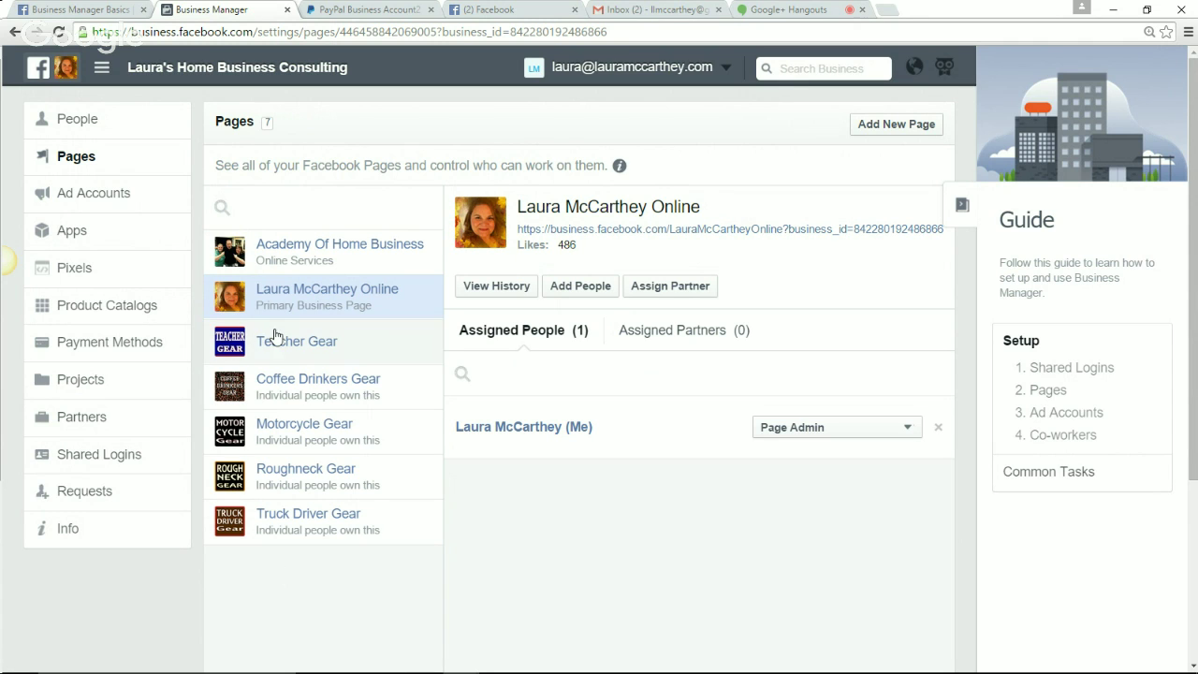
In the People section, view the asset types that can be assigned to the admin, and close the dialog without assigning any
left_click(80, 128)
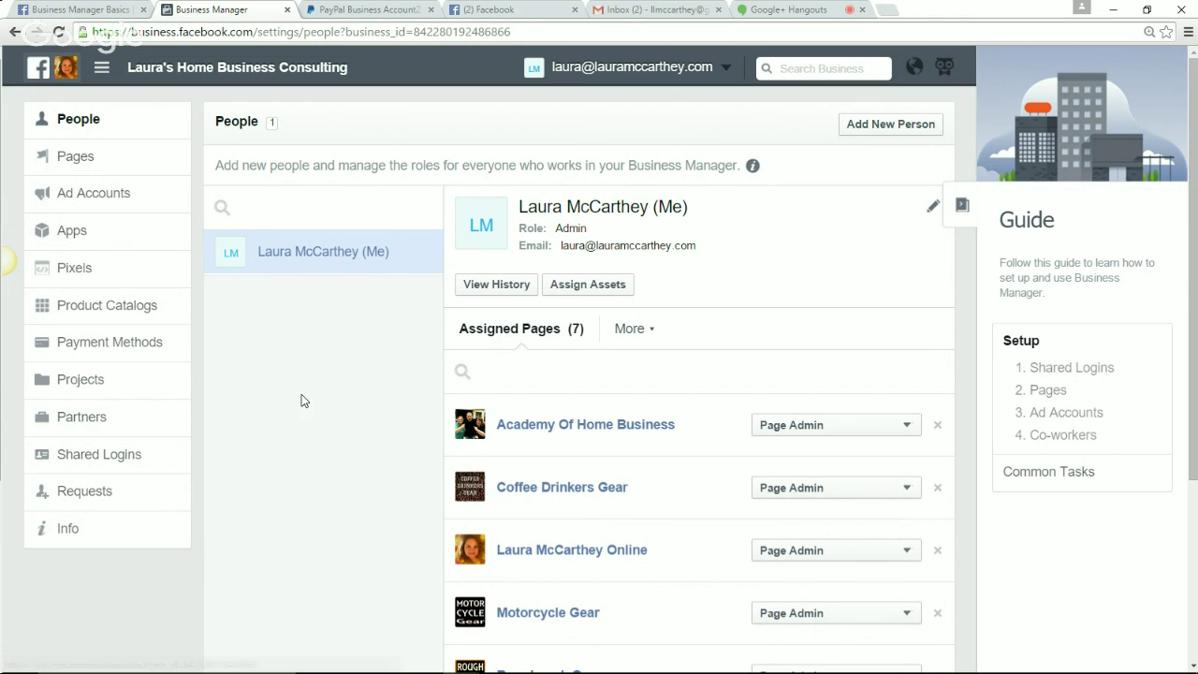
left_click(597, 287)
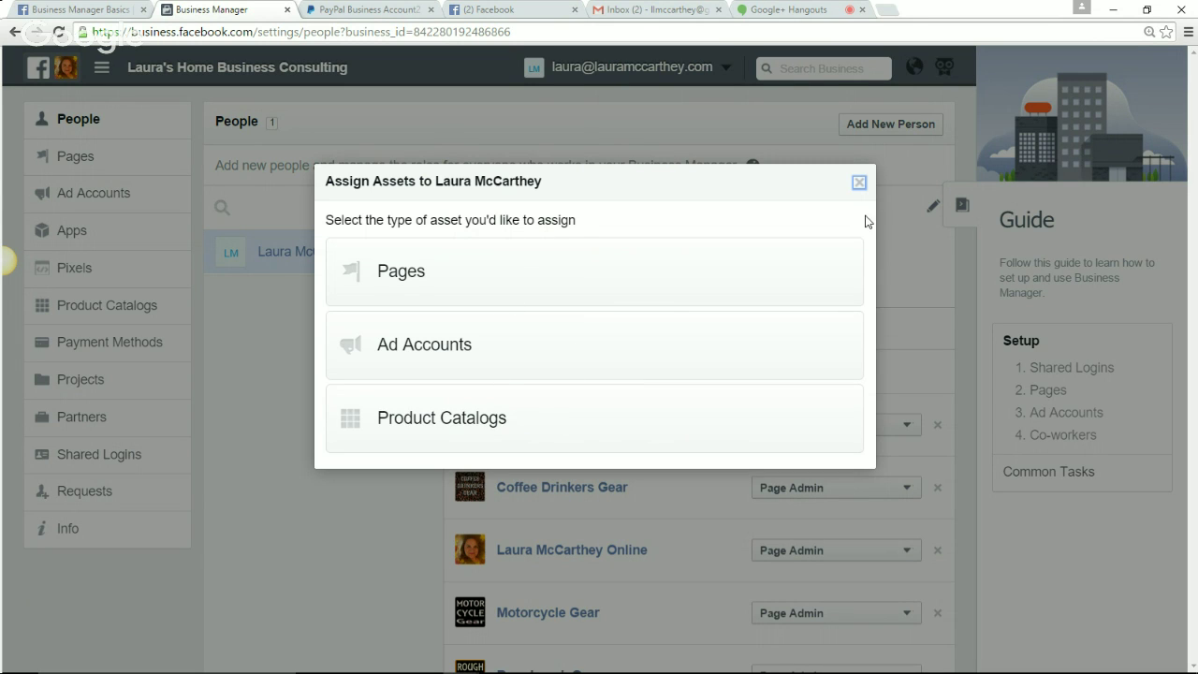
left_click(860, 184)
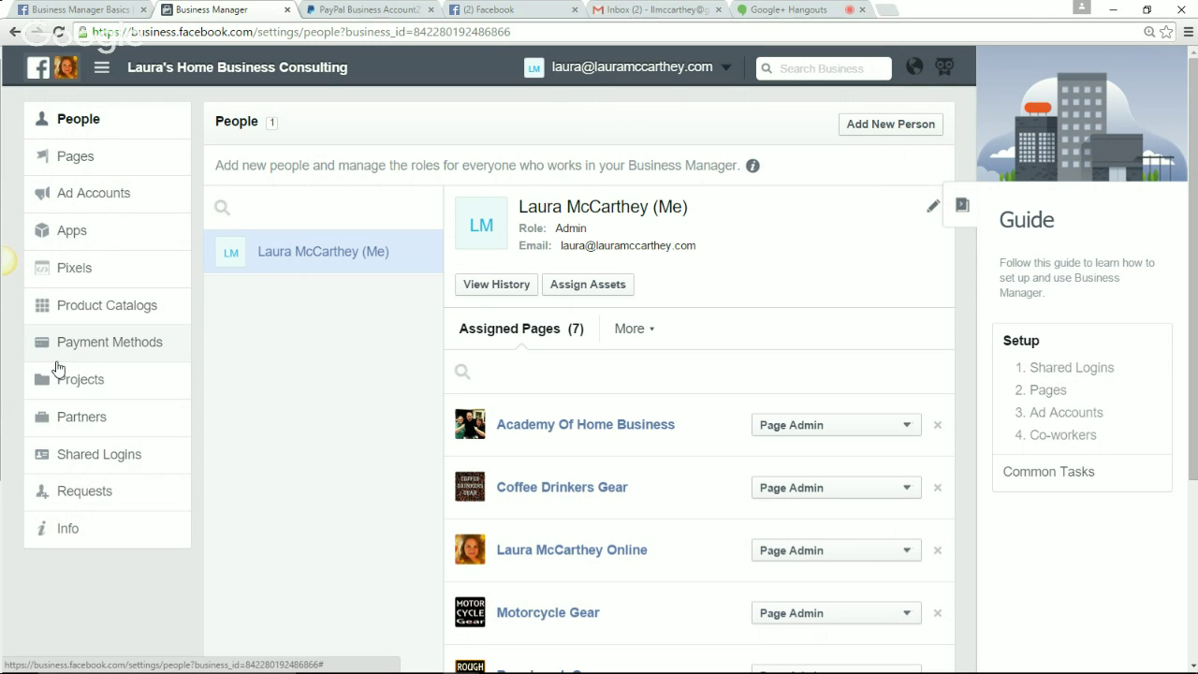
Switch to the Facebook news feed, minimize the open chat and dismiss the game request notifications
left_click(67, 10)
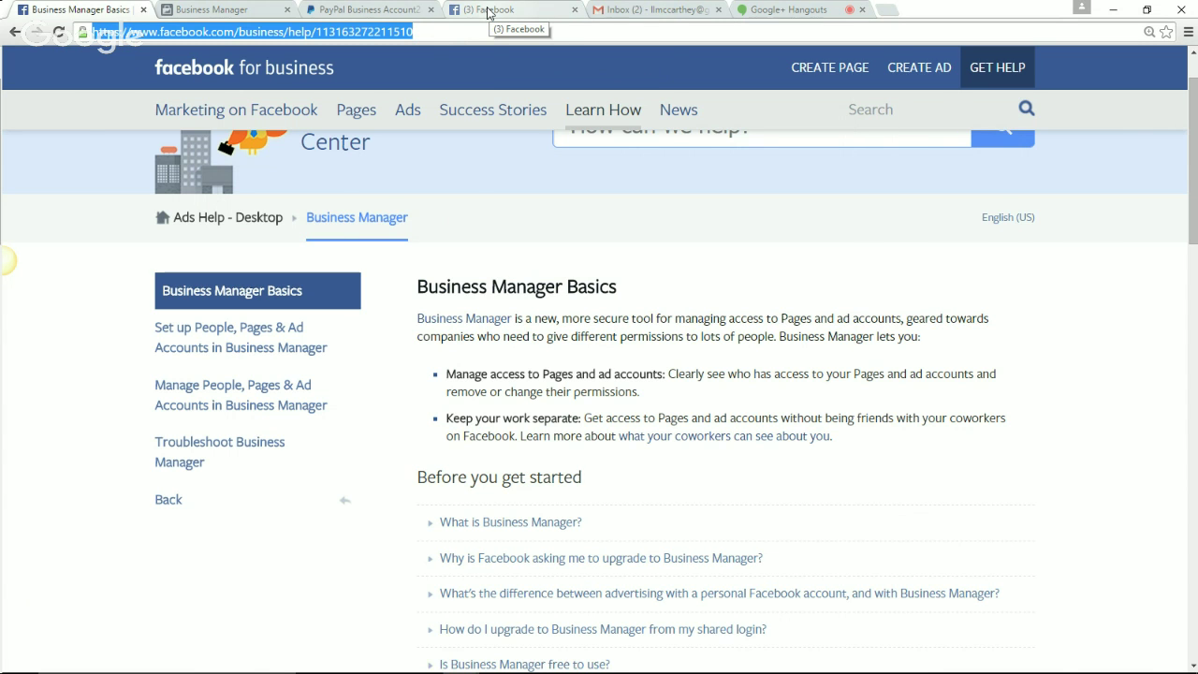
left_click(488, 12)
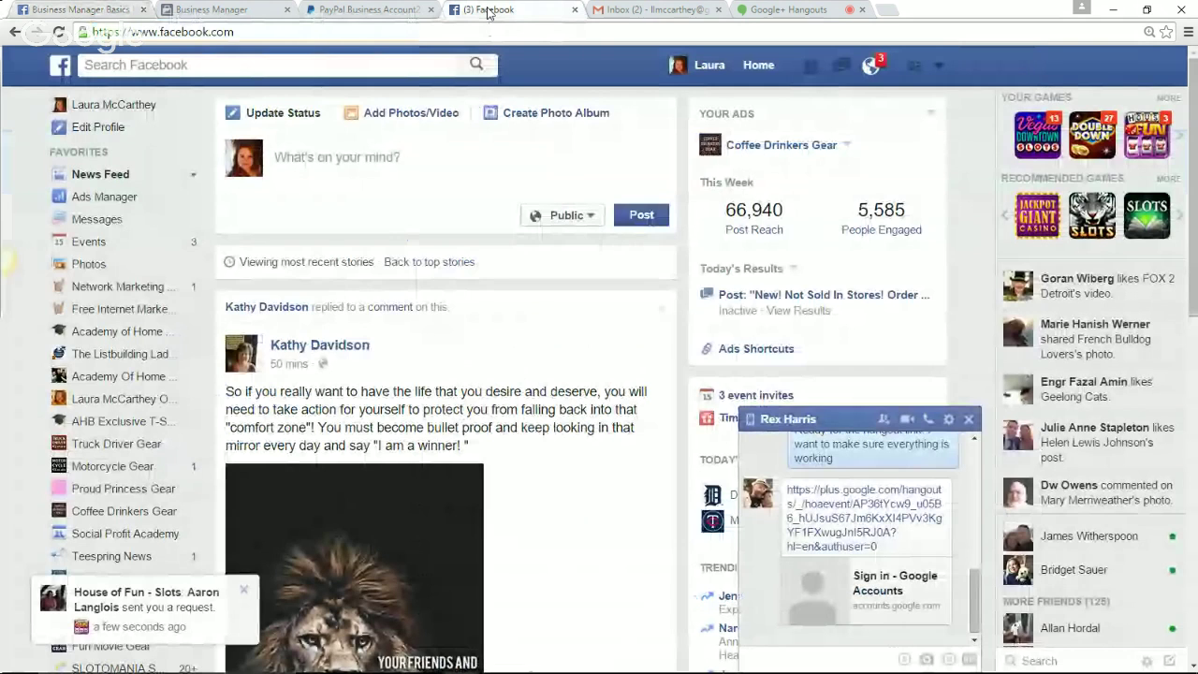
left_click(850, 420)
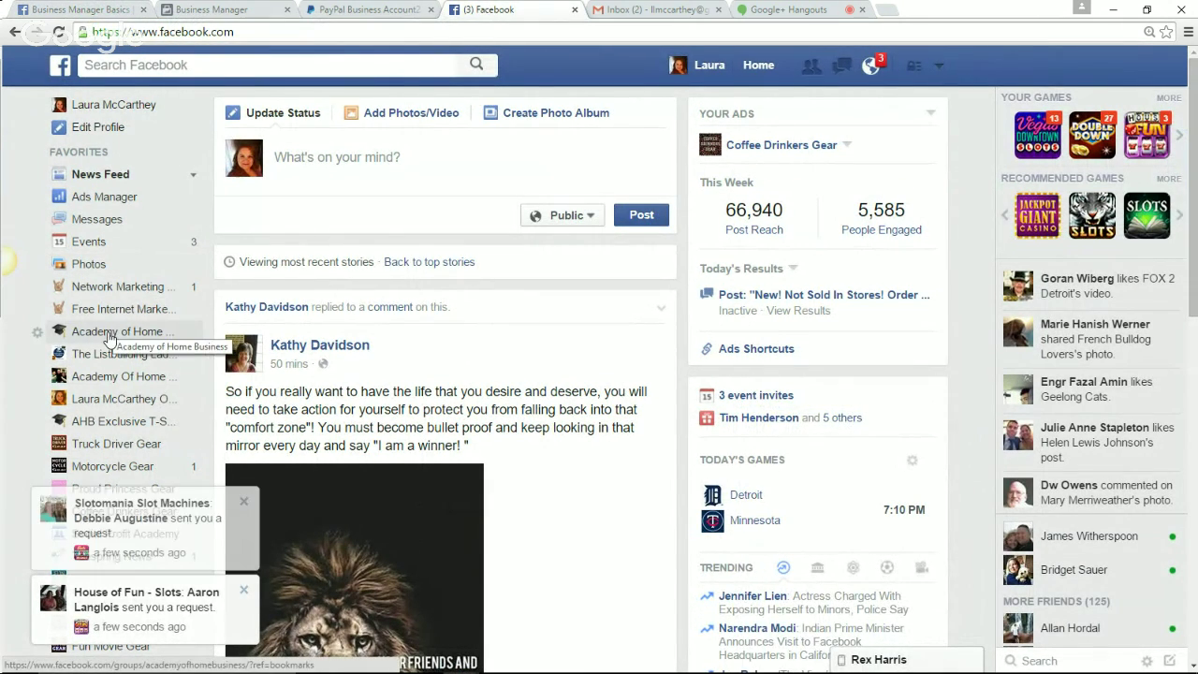
left_click(243, 502)
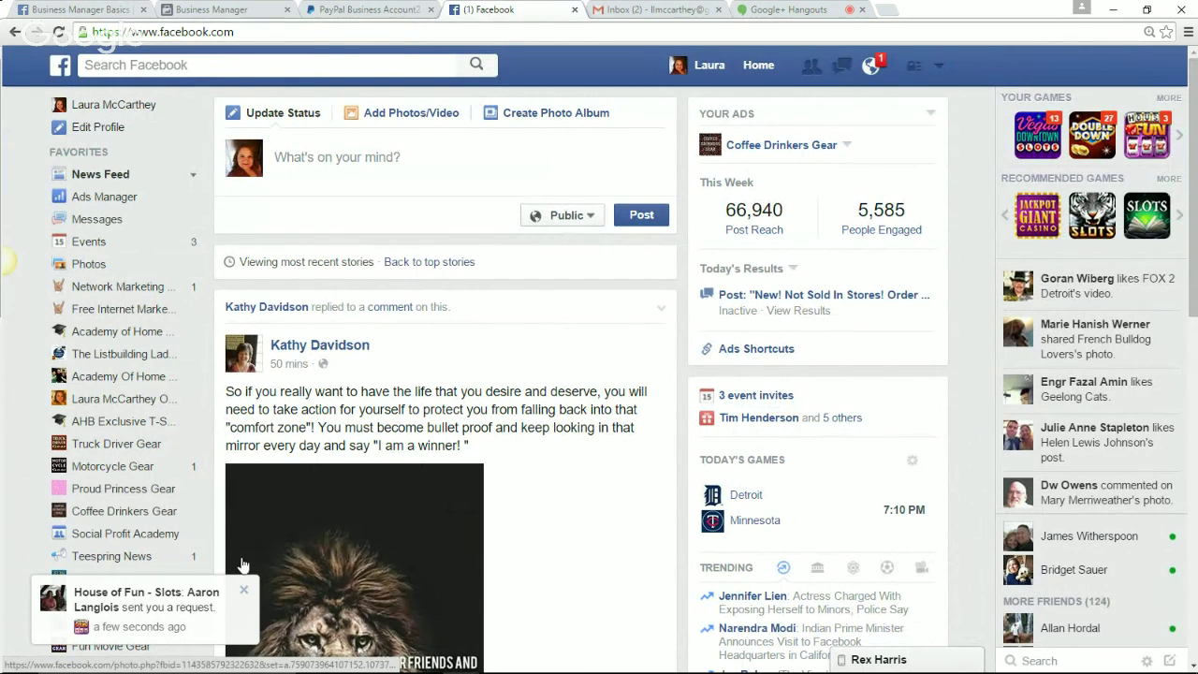
left_click(244, 589)
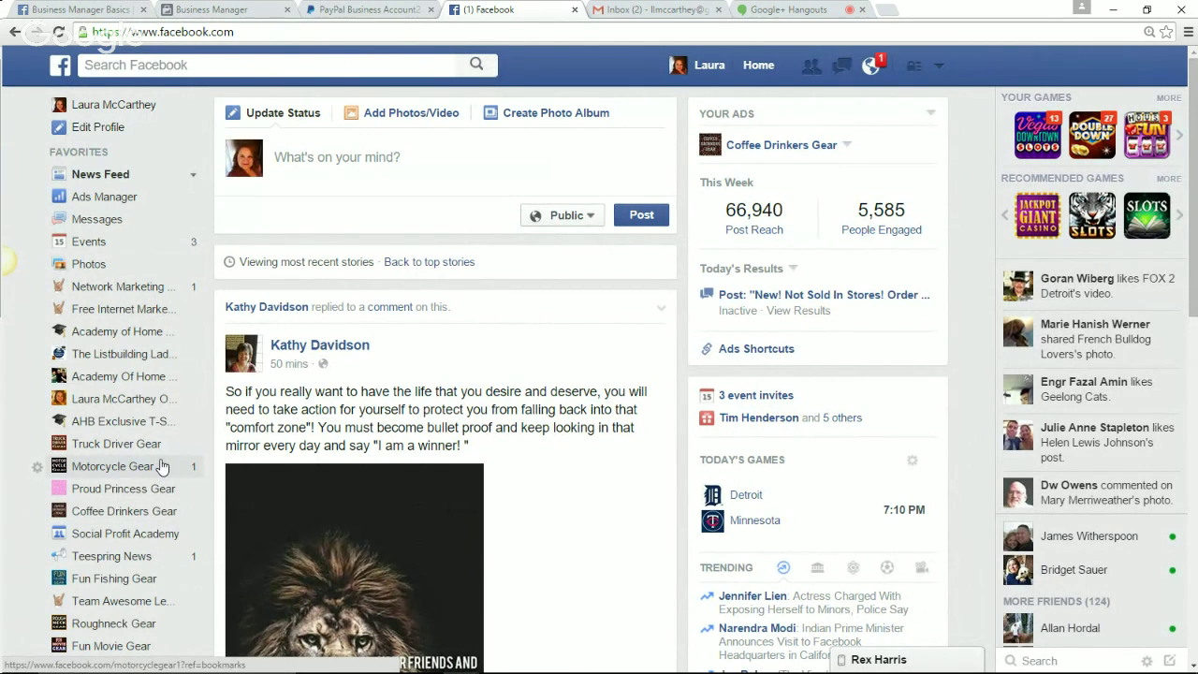
Open the primary business page from the Facebook favorites and look through its cover, admin bar and timeline posts
left_click(160, 403)
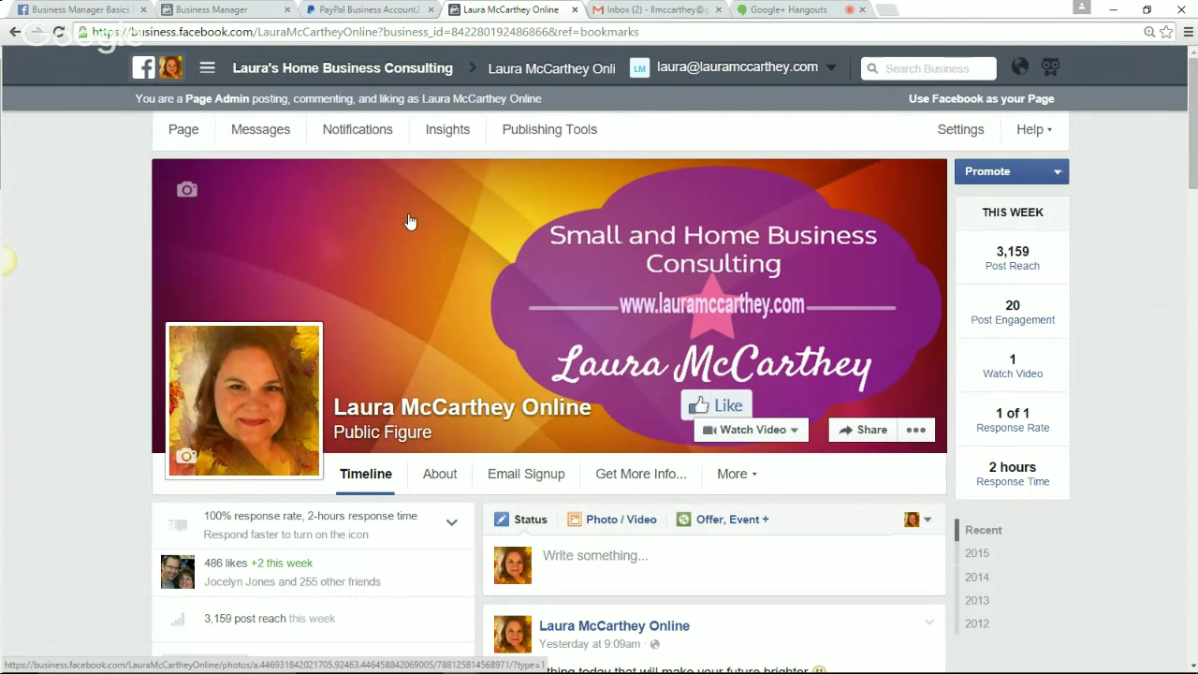
scroll(409, 221, "down", 1)
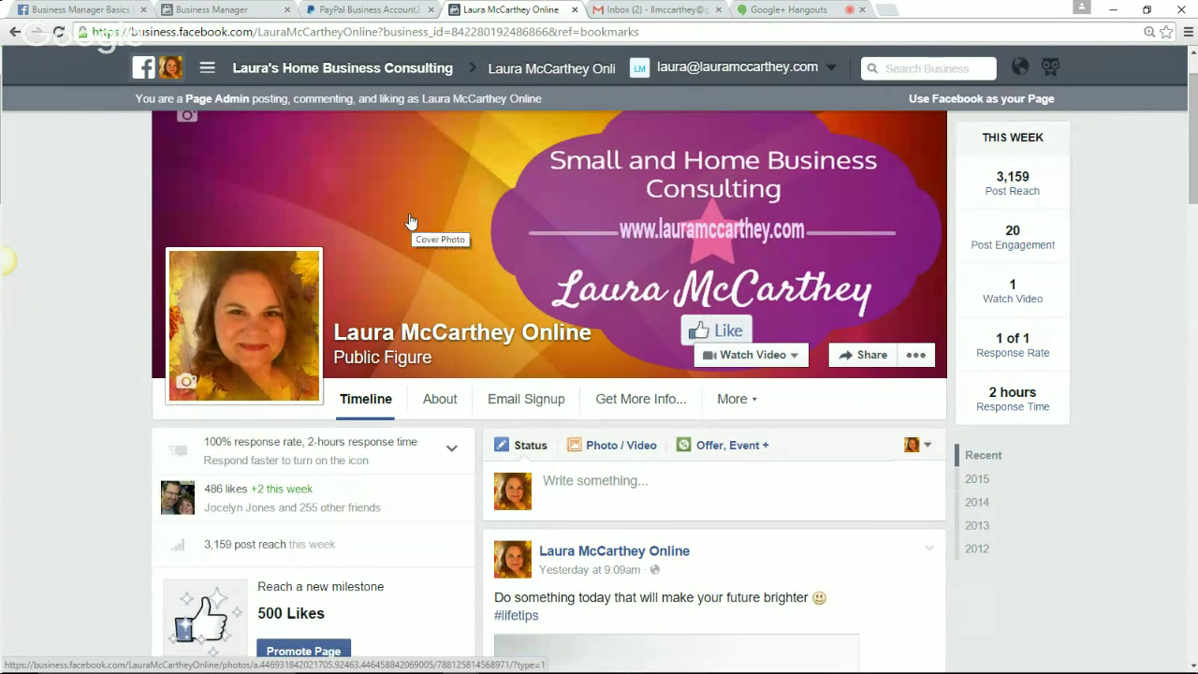
scroll(502, 335, "up", 1)
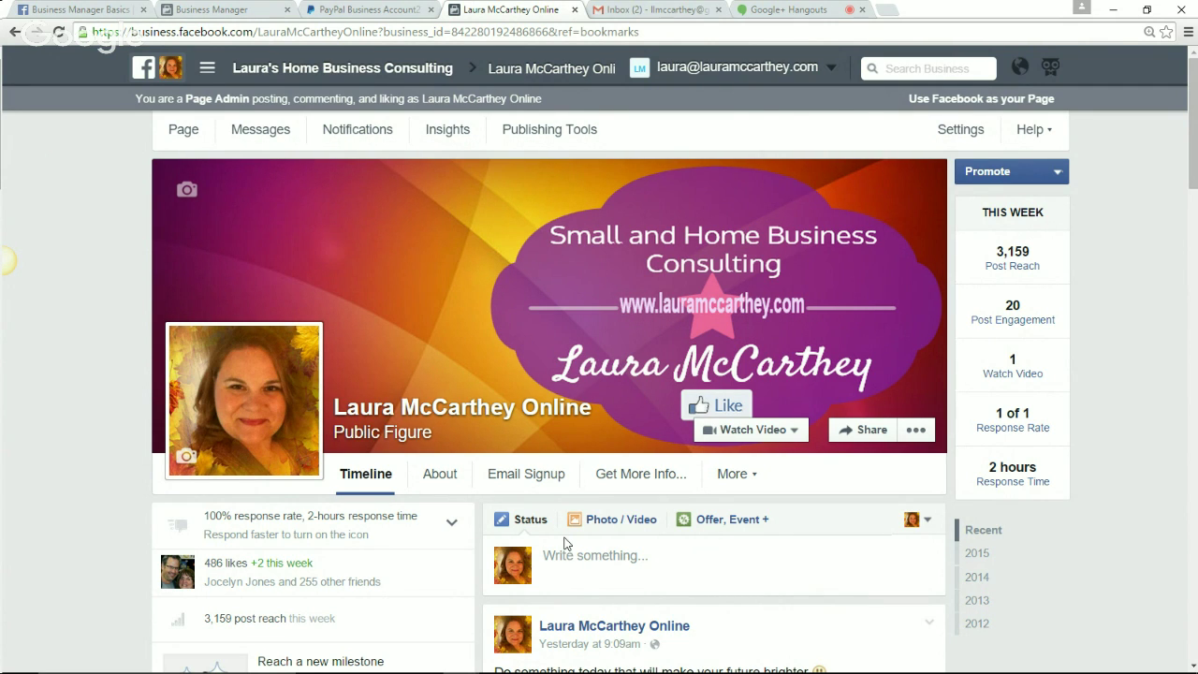
scroll(564, 543, "down", 2)
scroll(562, 557, "down", 4)
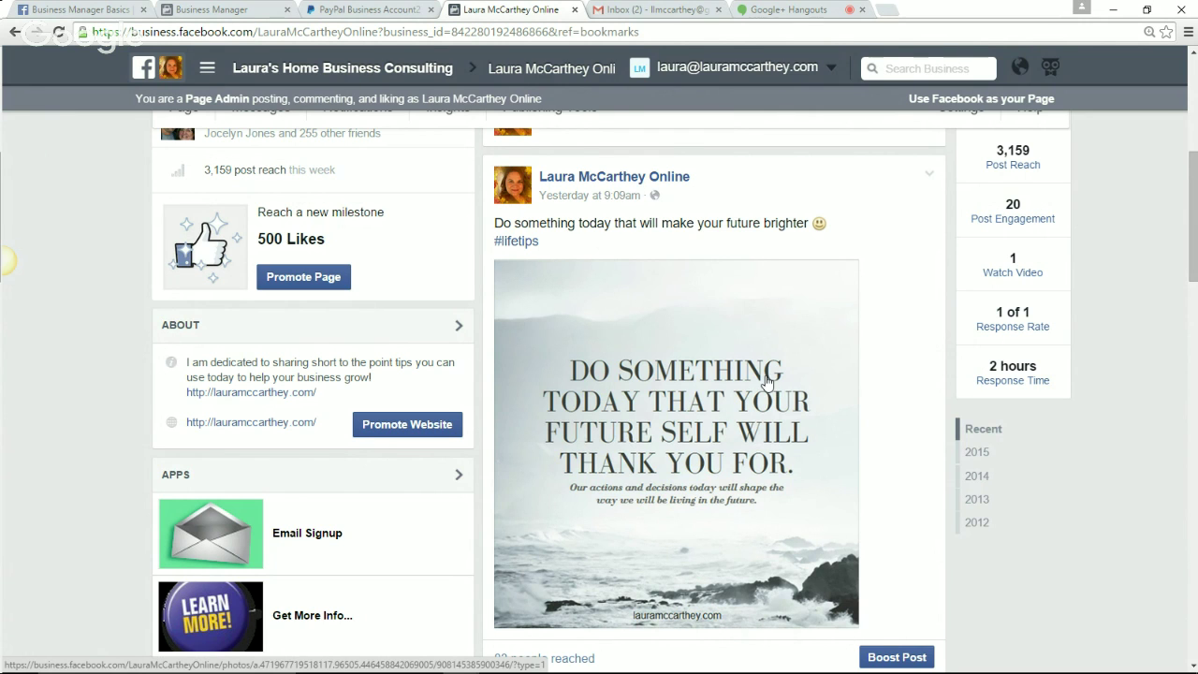
scroll(749, 421, "up", 3)
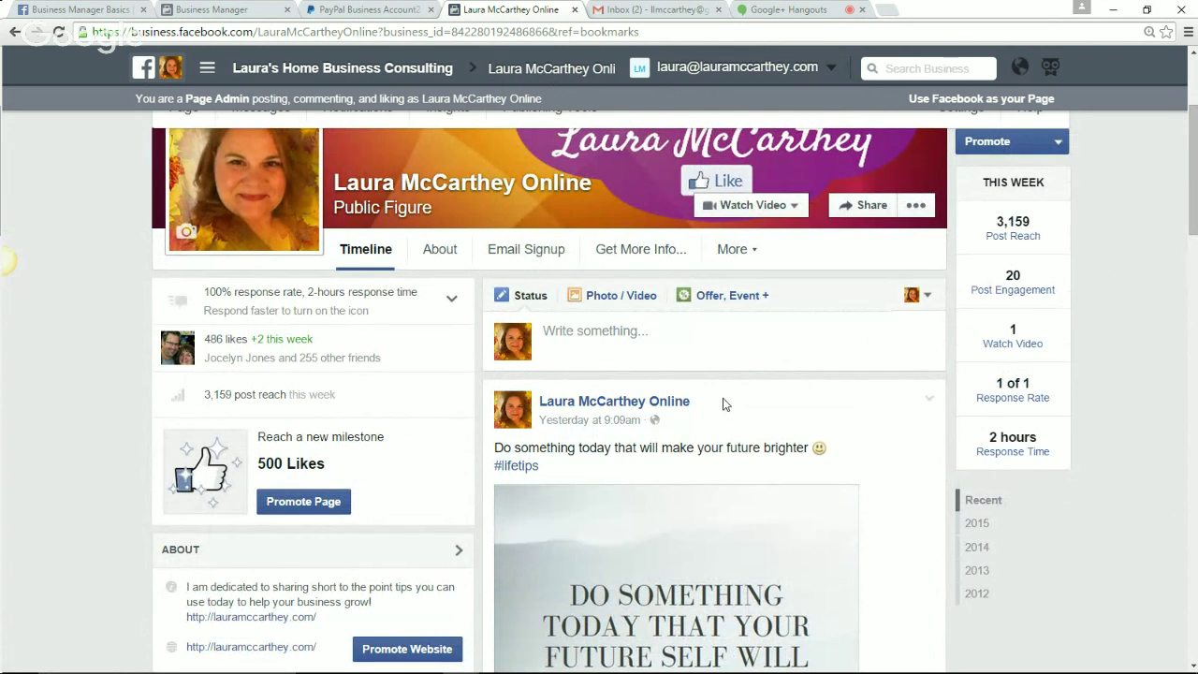
scroll(722, 404, "up", 3)
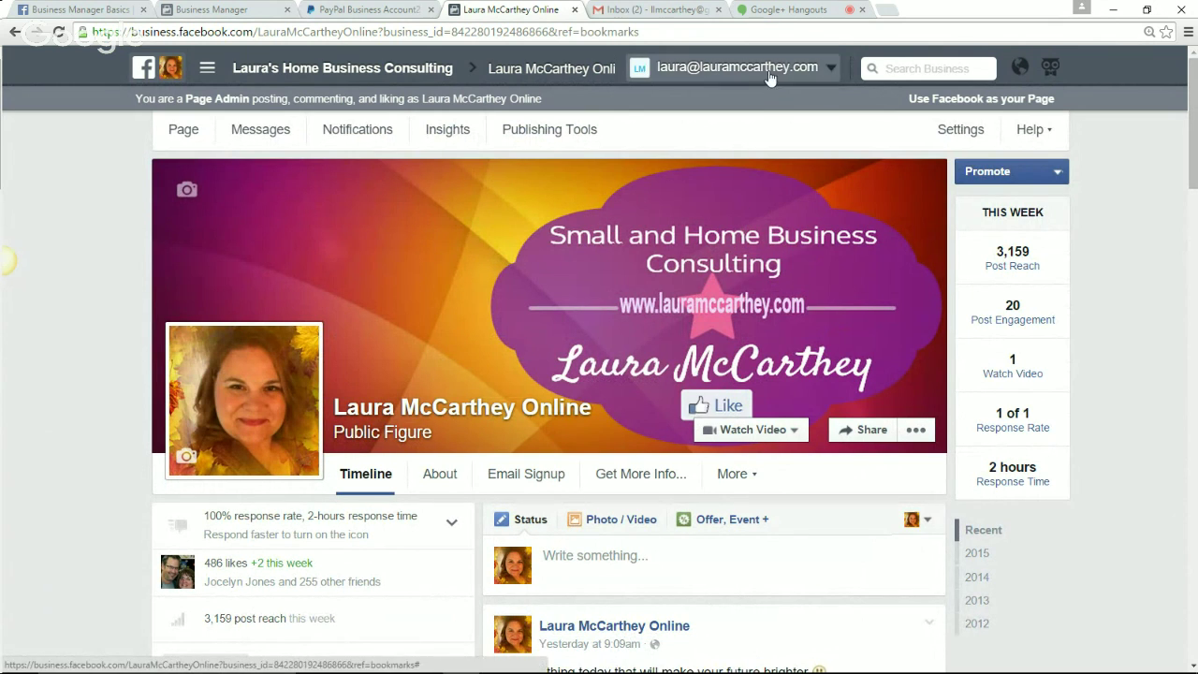
Switch to the Google+ Hangouts call and mute the microphone
left_click(783, 11)
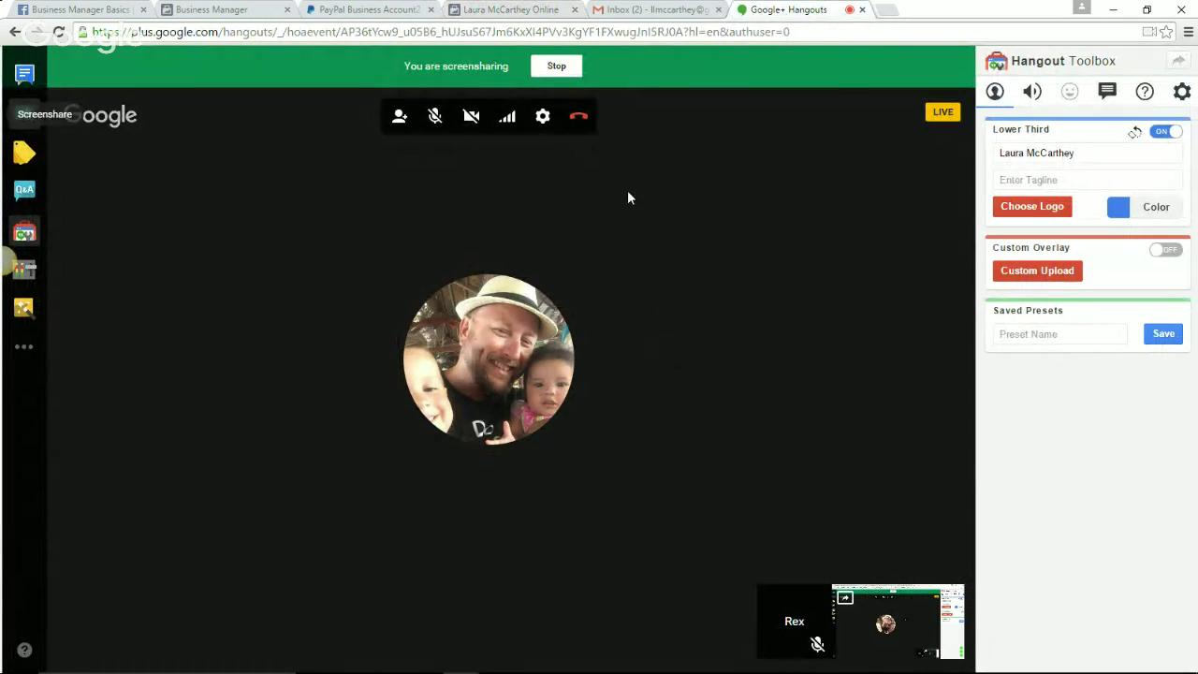
left_click(435, 116)
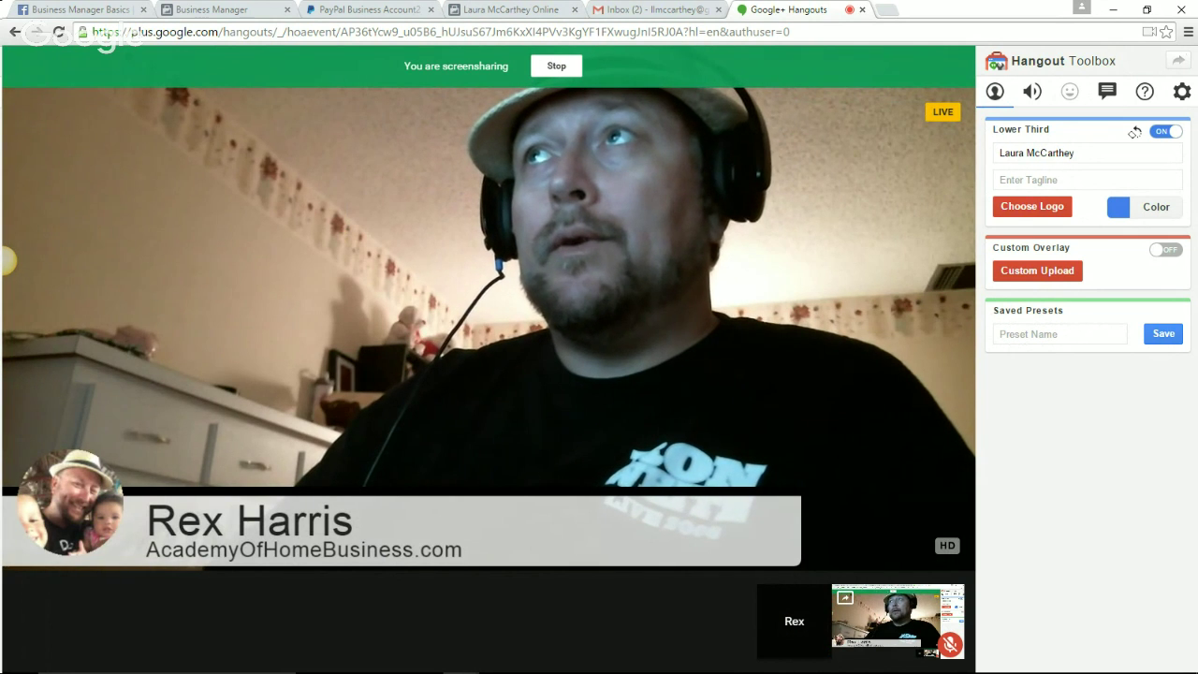
Unmute the microphone in the Hangouts call and stop sharing the screen
mouse_move(953, 646)
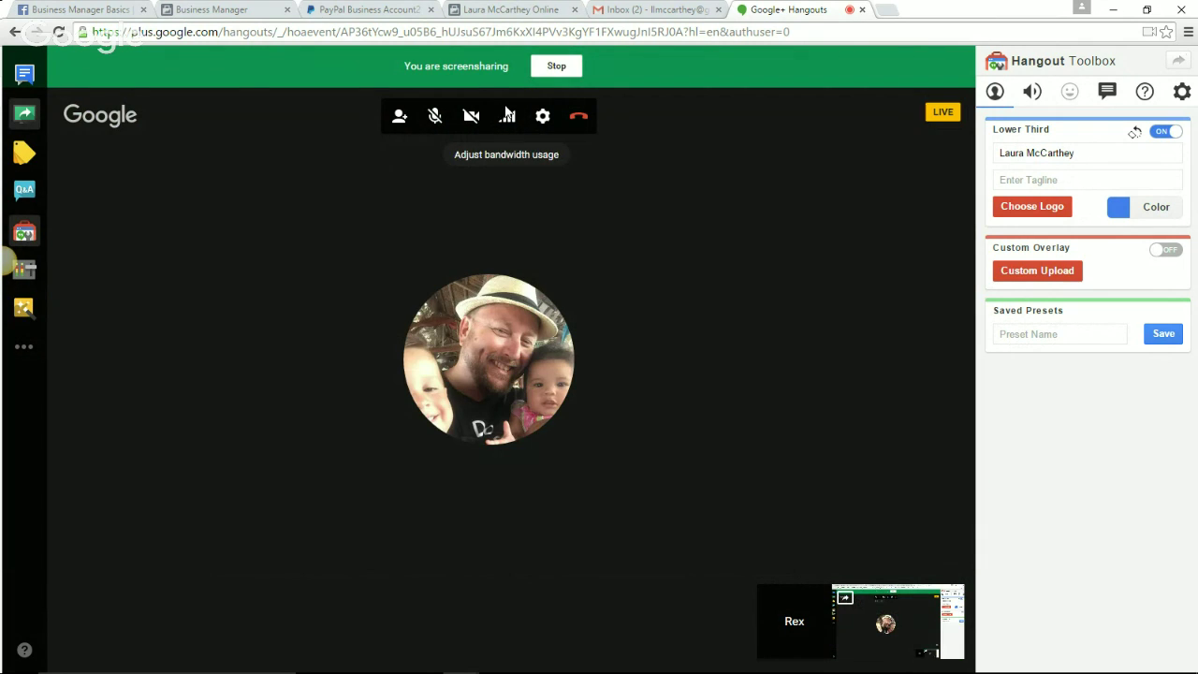
left_click(438, 118)
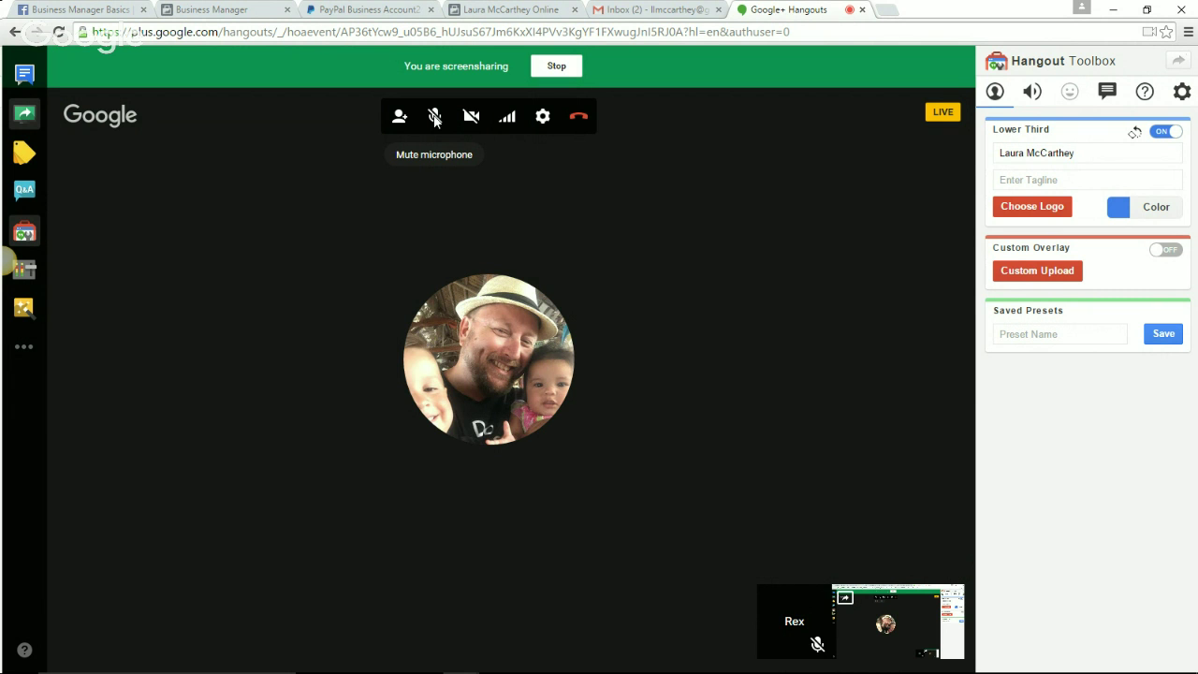
left_click(557, 65)
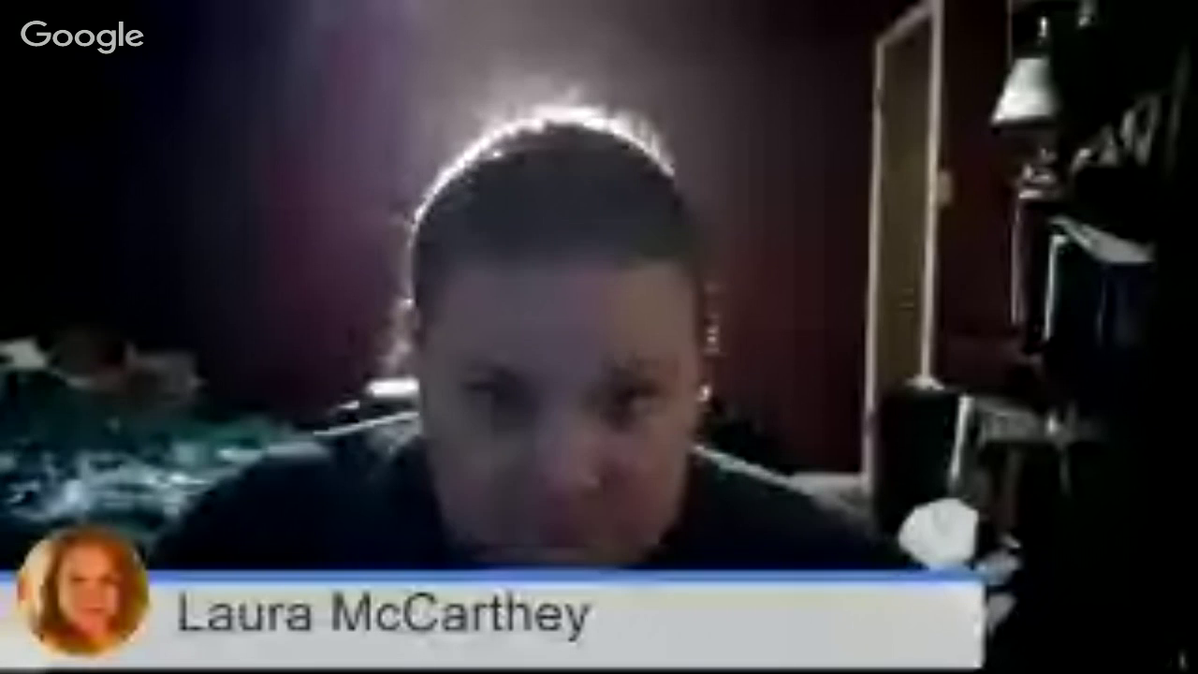
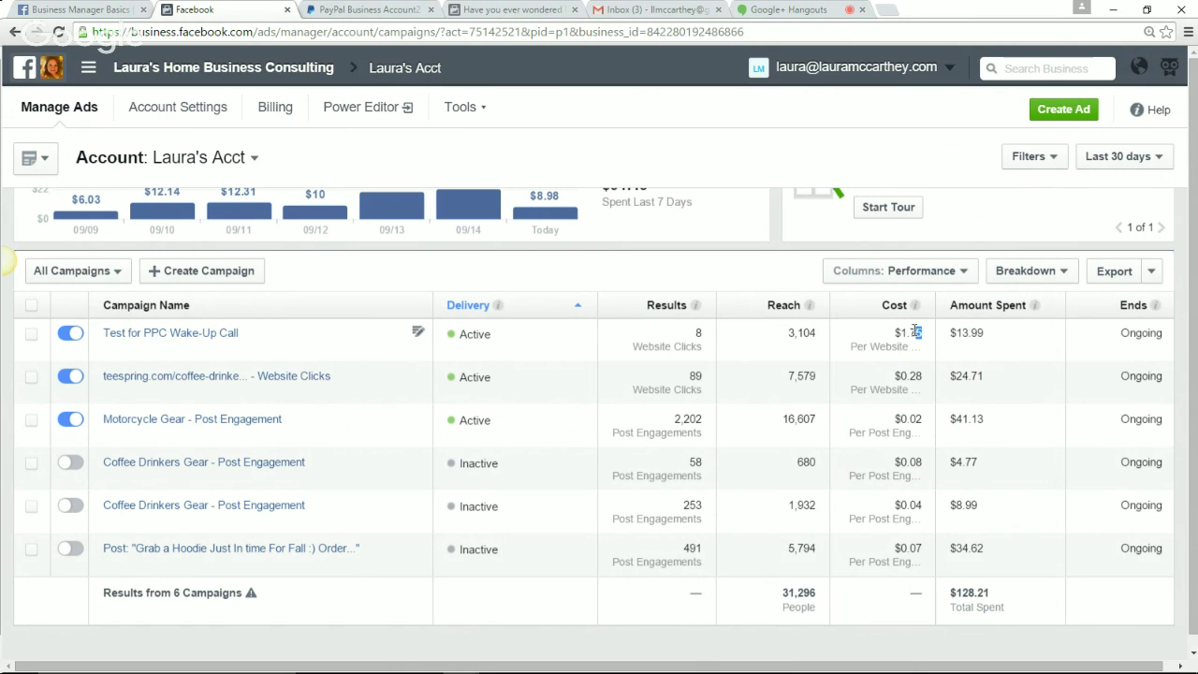
Compare the cost per result of the active campaigns in the ad account's campaign table
left_click(914, 372)
left_click_drag(917, 419, 923, 420)
left_click(992, 424)
Open the ad account's Audiences list and review the sizes of the custom and saved audiences
left_click(480, 110)
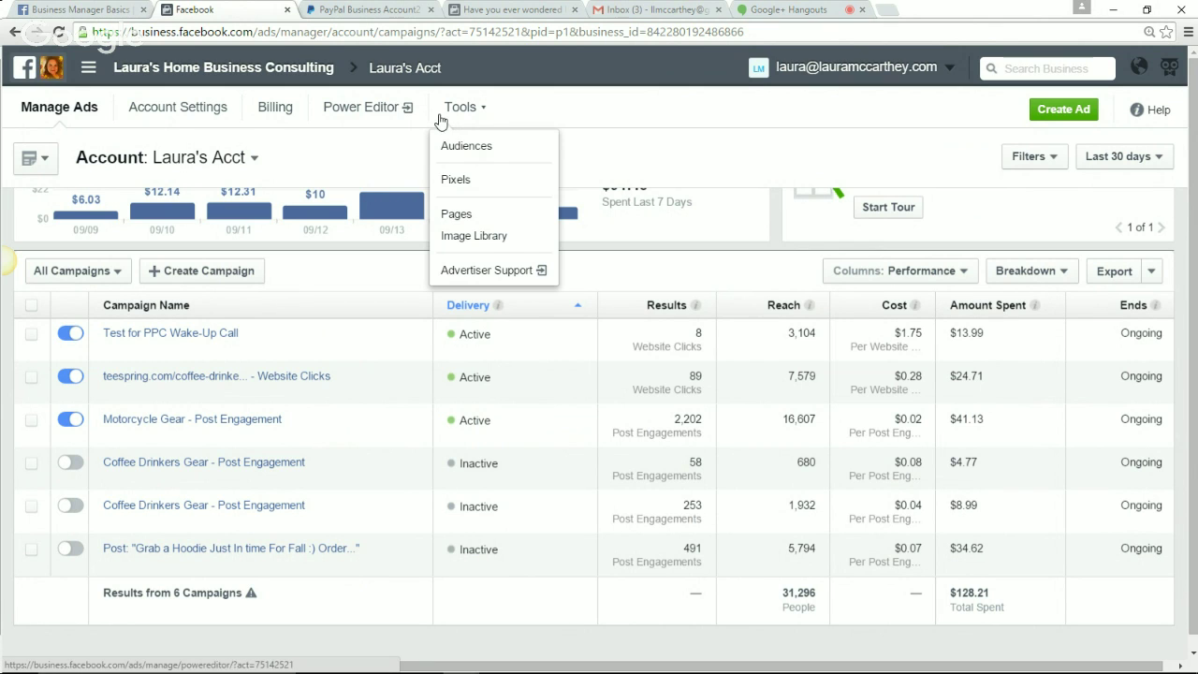
left_click(478, 154)
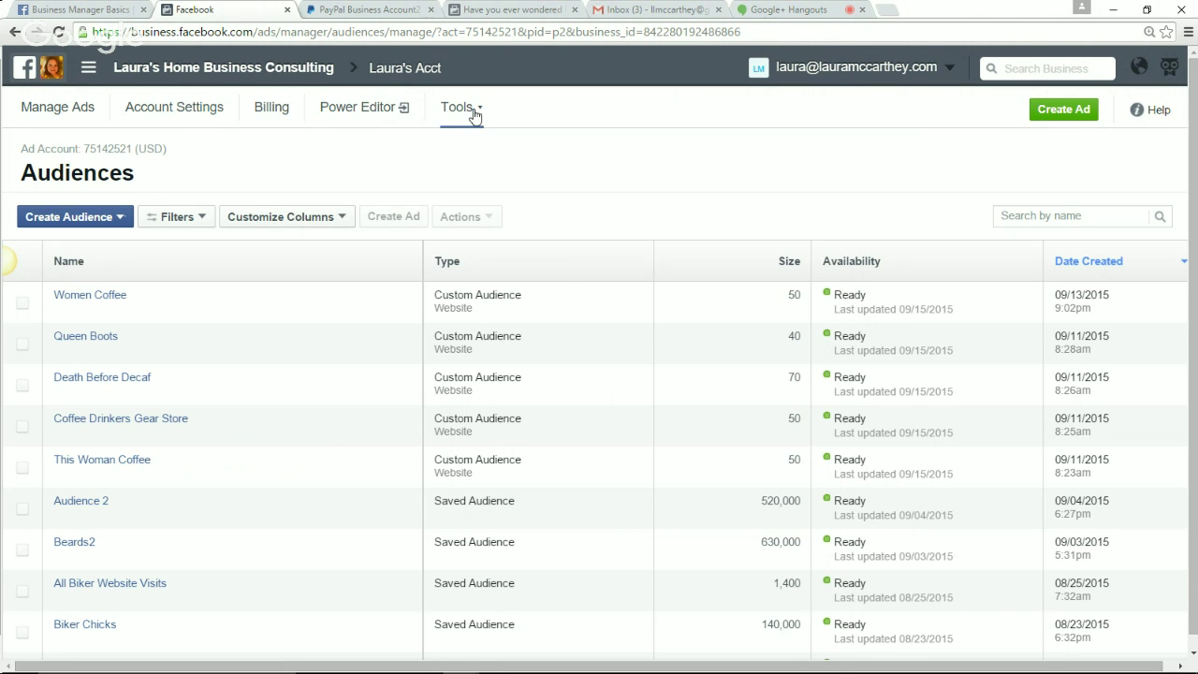
left_click(472, 110)
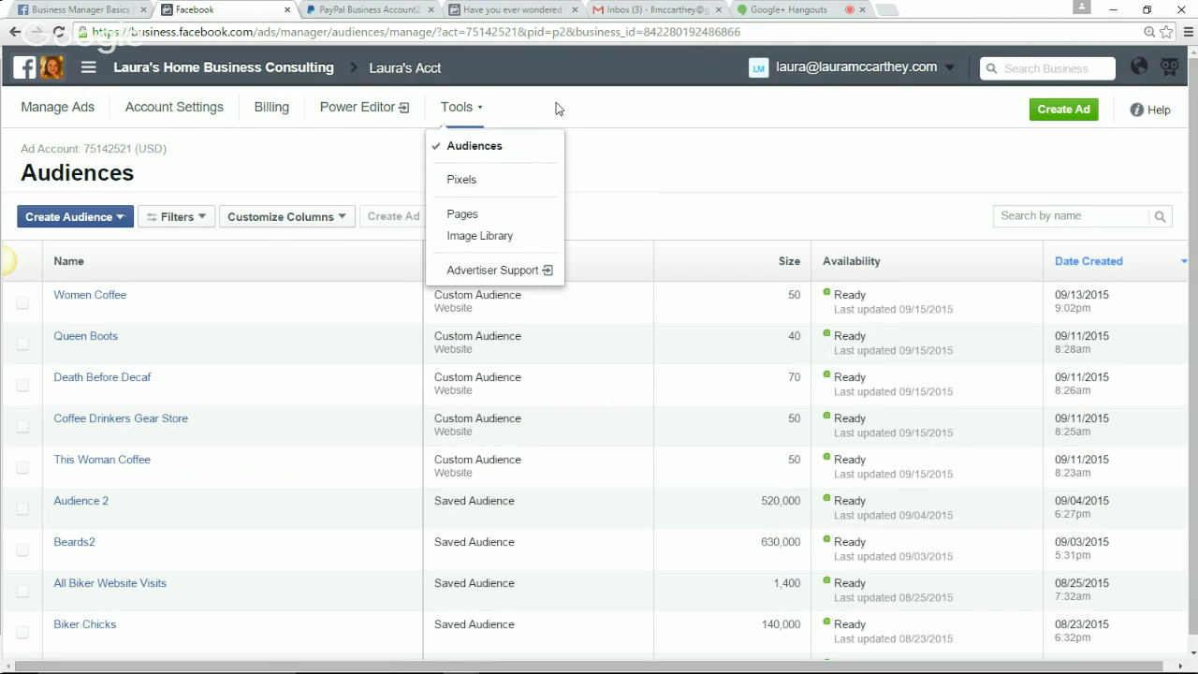
left_click(653, 164)
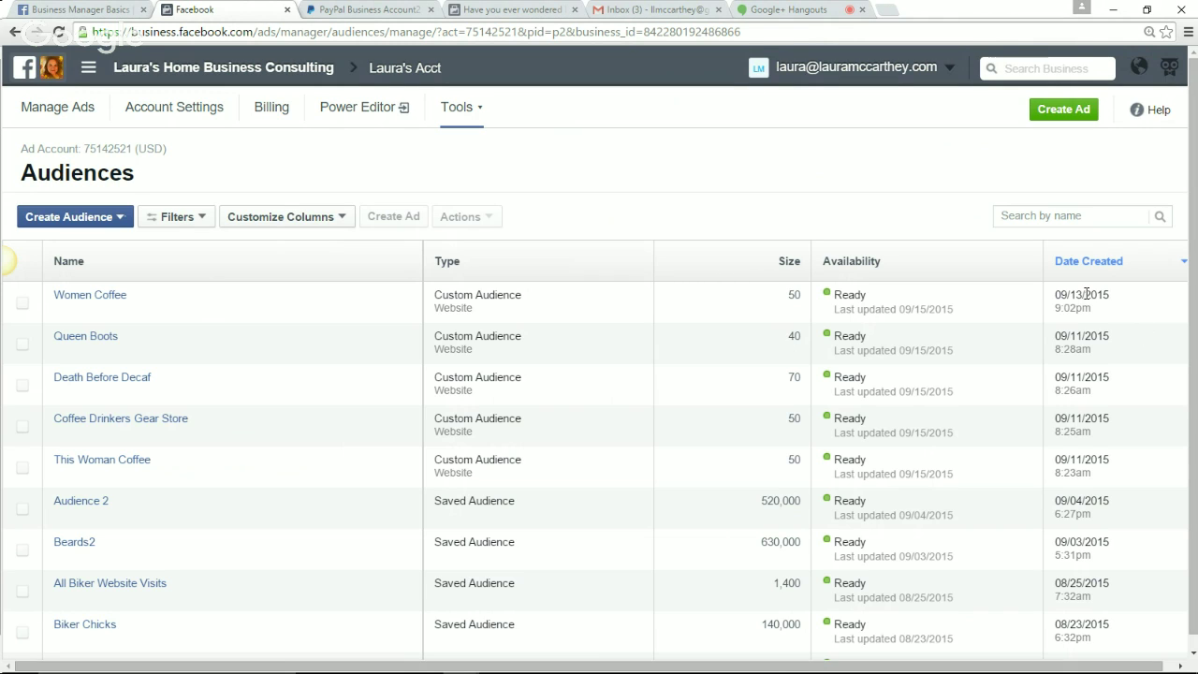
double_click(794, 294)
left_click(779, 234)
scroll(571, 458, "down", 1)
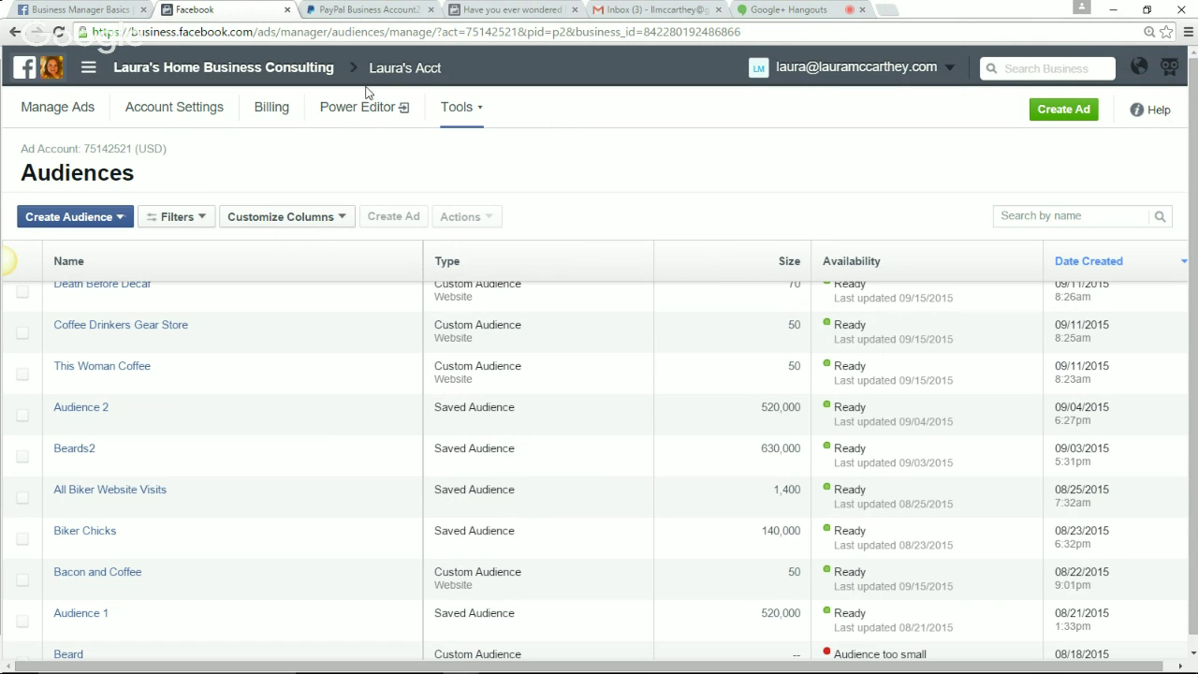
Switch from Ads Manager to the Google+ Hangouts call and stop the screen share
mouse_move(1069, 627)
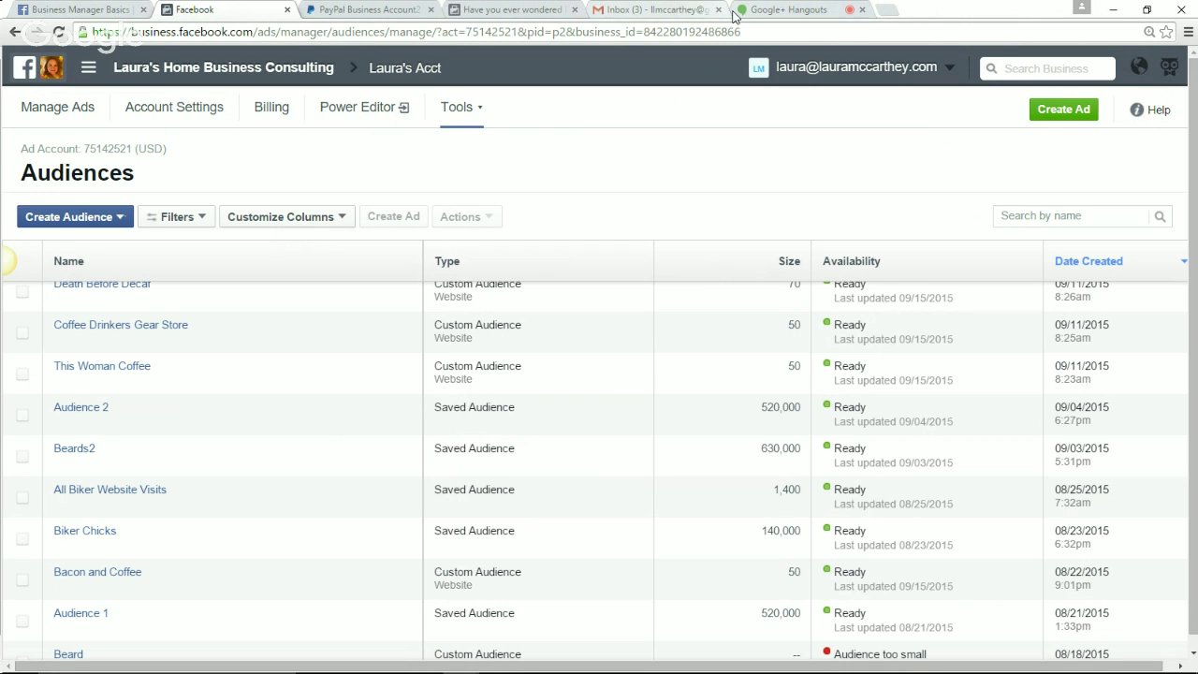
left_click(760, 11)
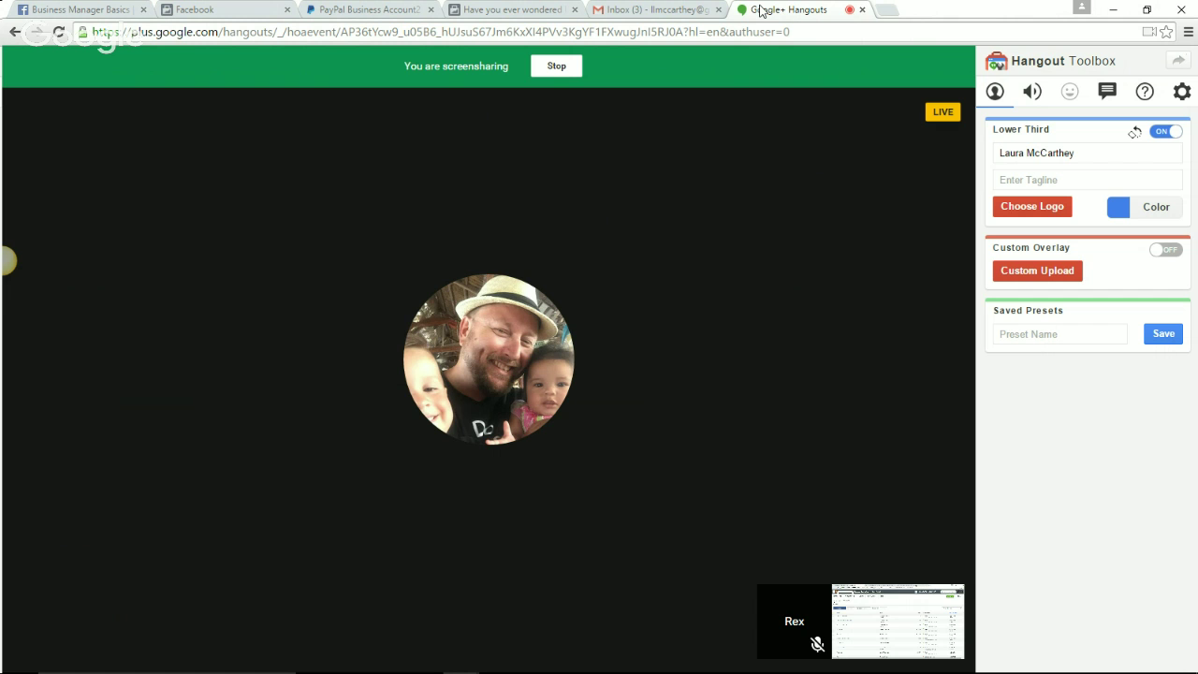
left_click(553, 64)
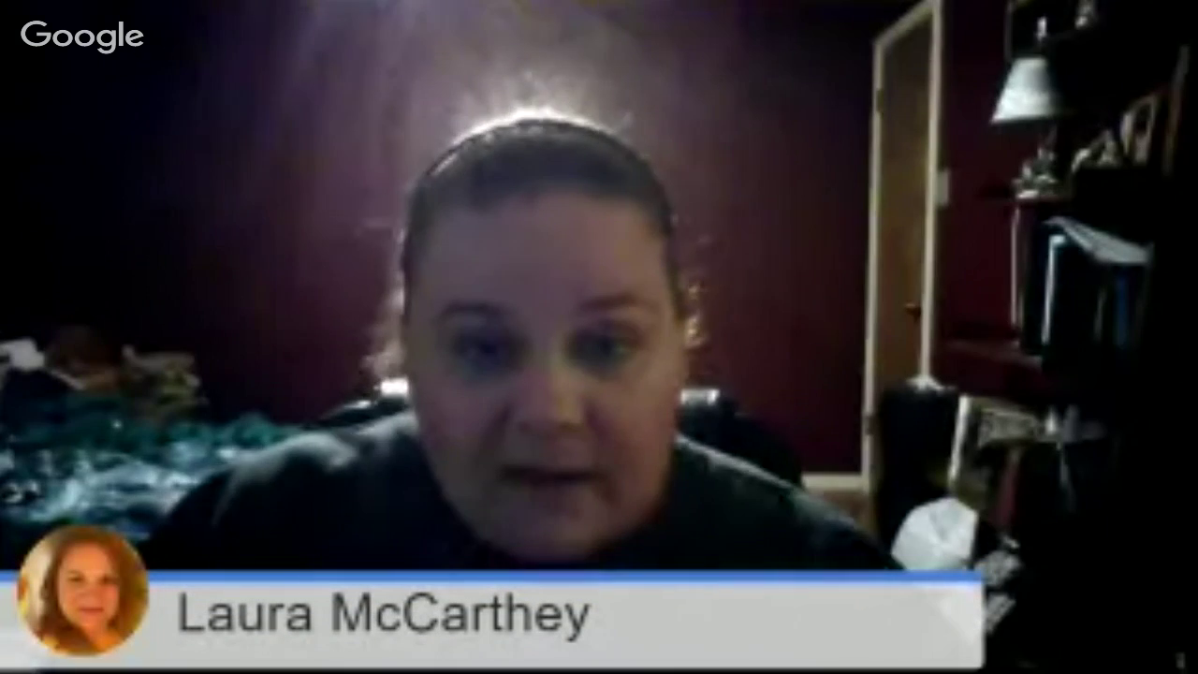
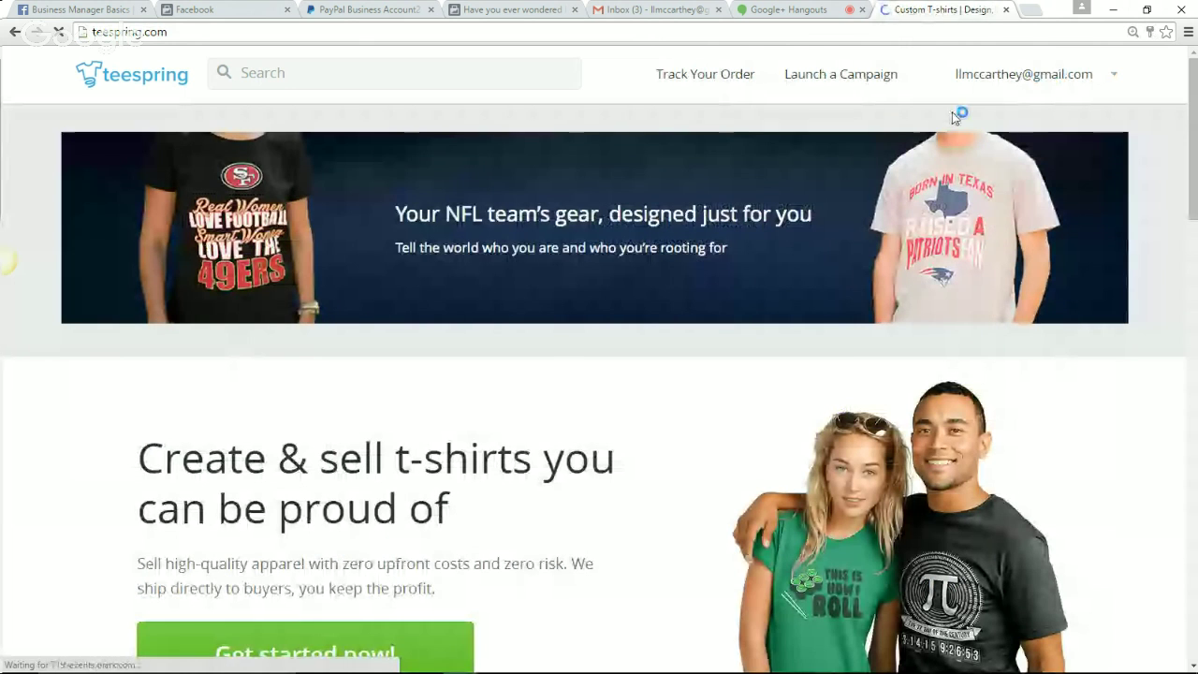
Open the Teespring account settings and look through the profile, marketing, Facebook Ad Dashboard and email options
left_click(976, 82)
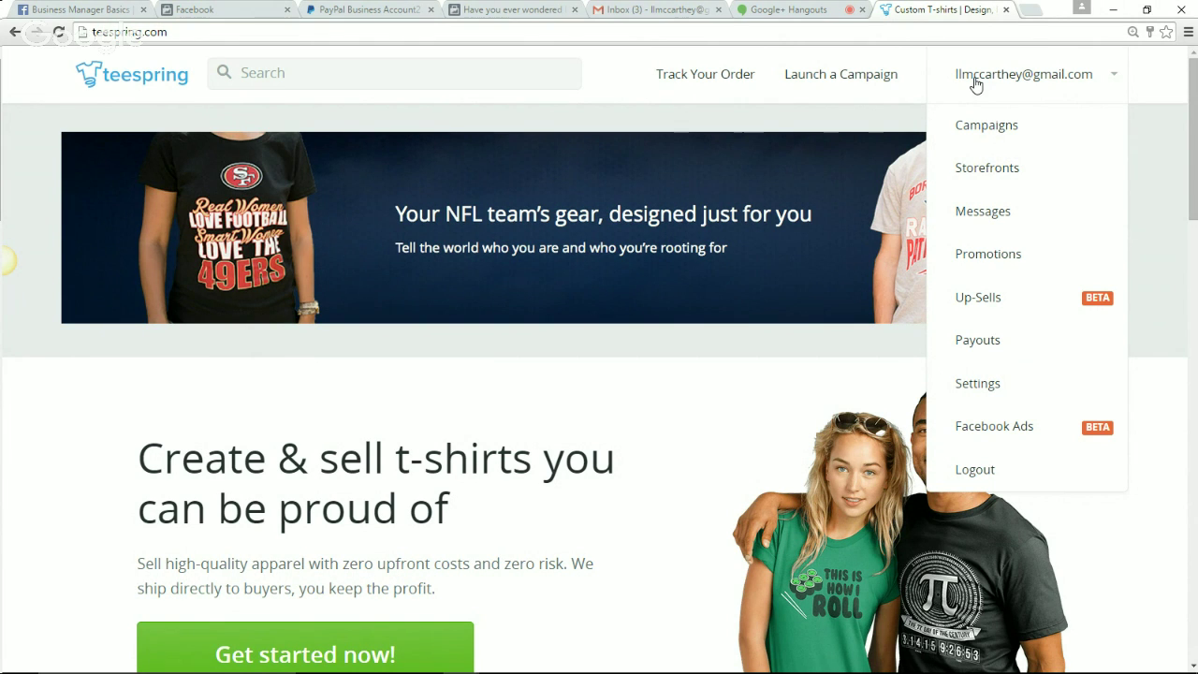
left_click(978, 391)
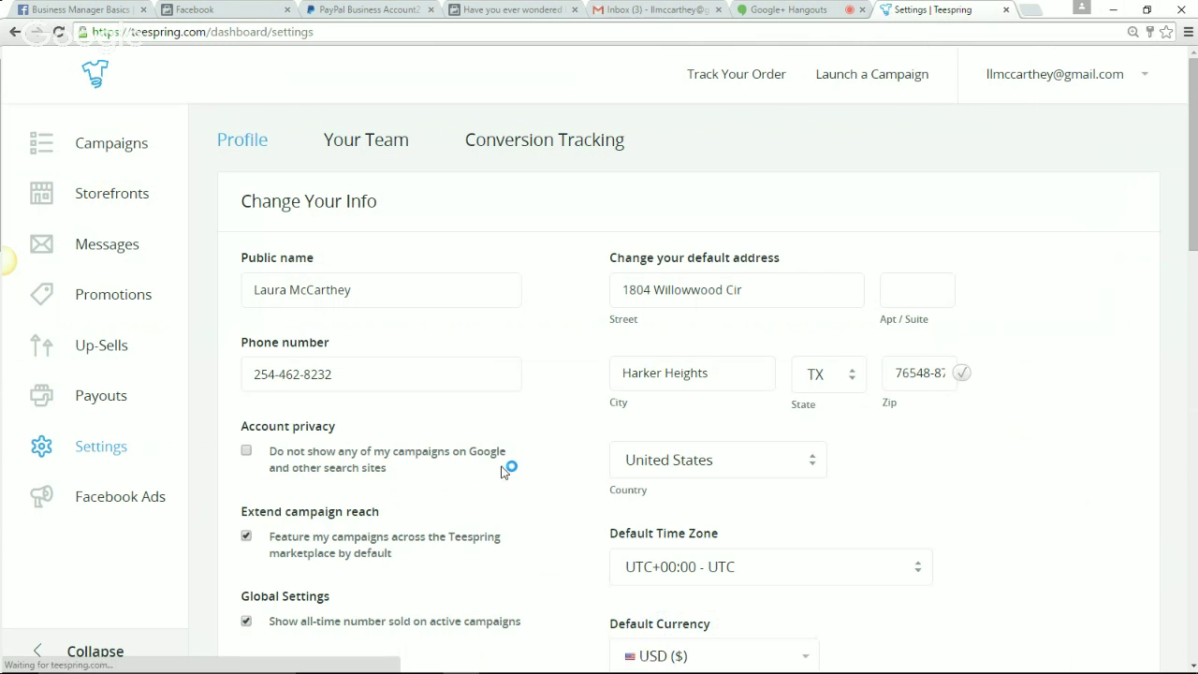
scroll(473, 430, "down", 3)
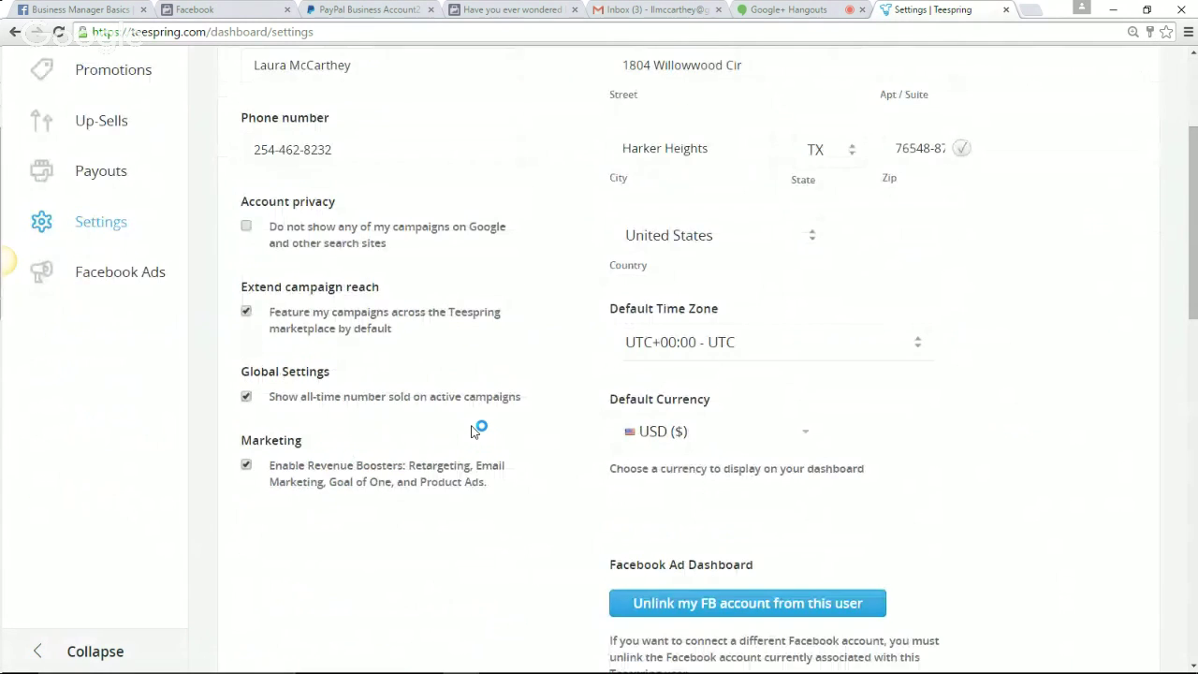
scroll(472, 431, "down", 2)
scroll(473, 430, "down", 6)
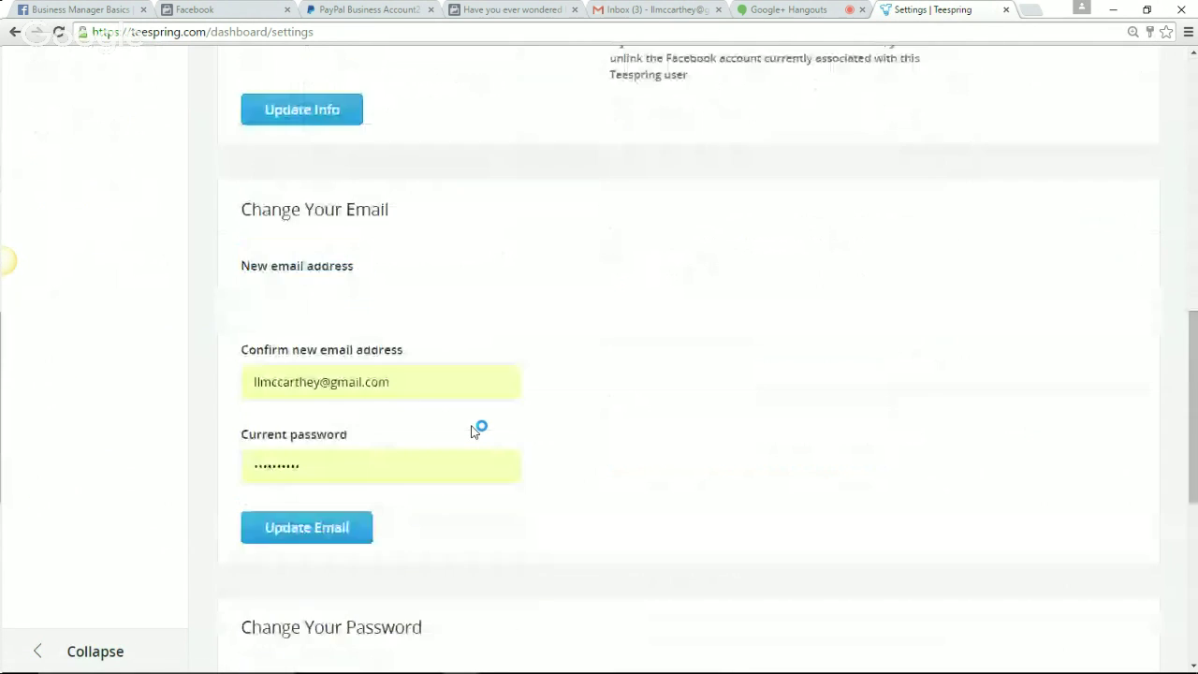
scroll(473, 430, "down", 3)
scroll(472, 430, "up", 14)
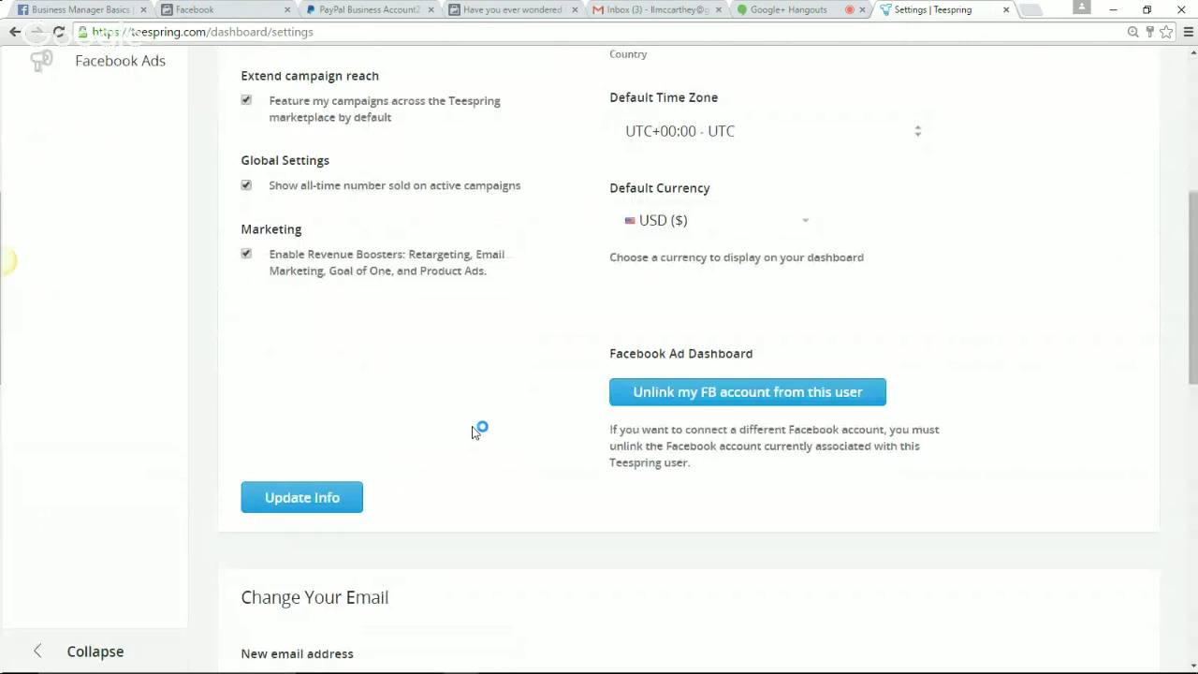
scroll(475, 428, "up", 1)
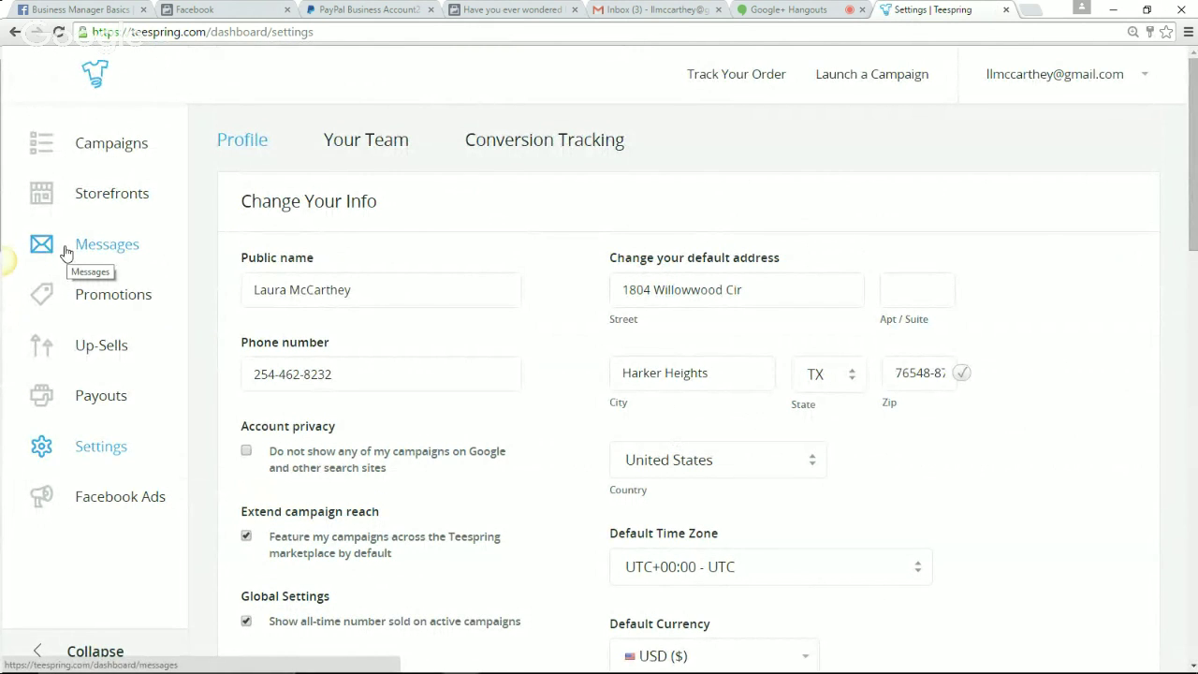
Open the settings of the COFFEE DRINKERS (COFFEE PROBLEM) Tee campaign and examine its lifecycle and tracking options
left_click(110, 148)
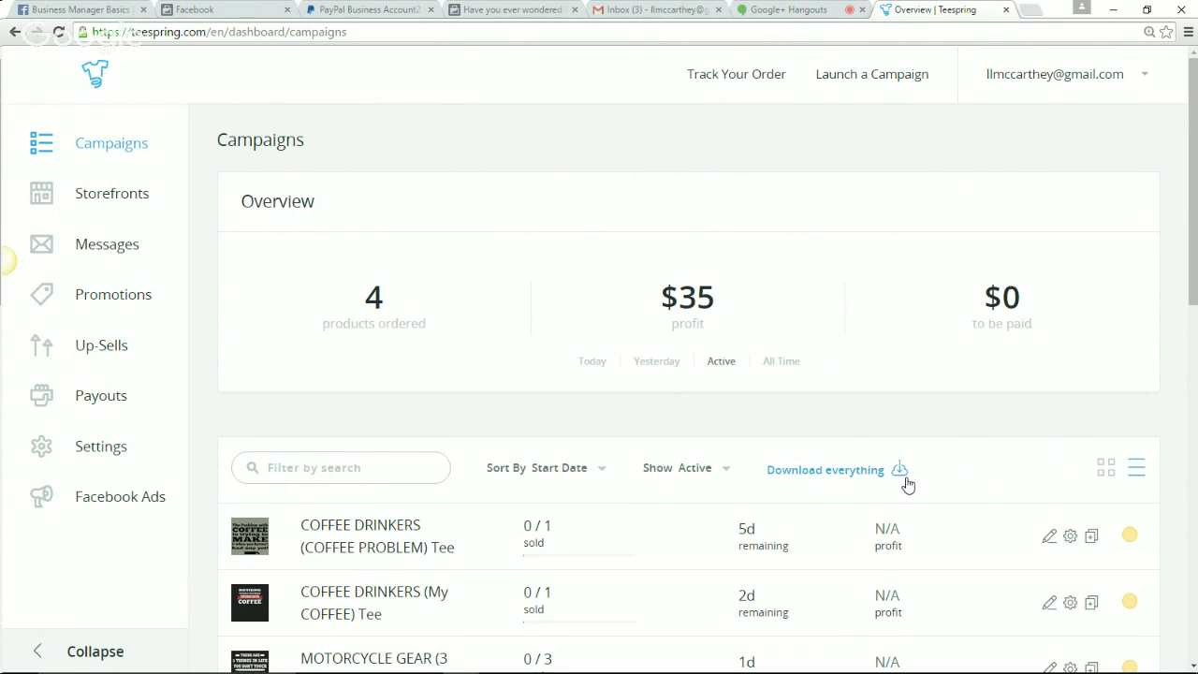
scroll(954, 435, "down", 1)
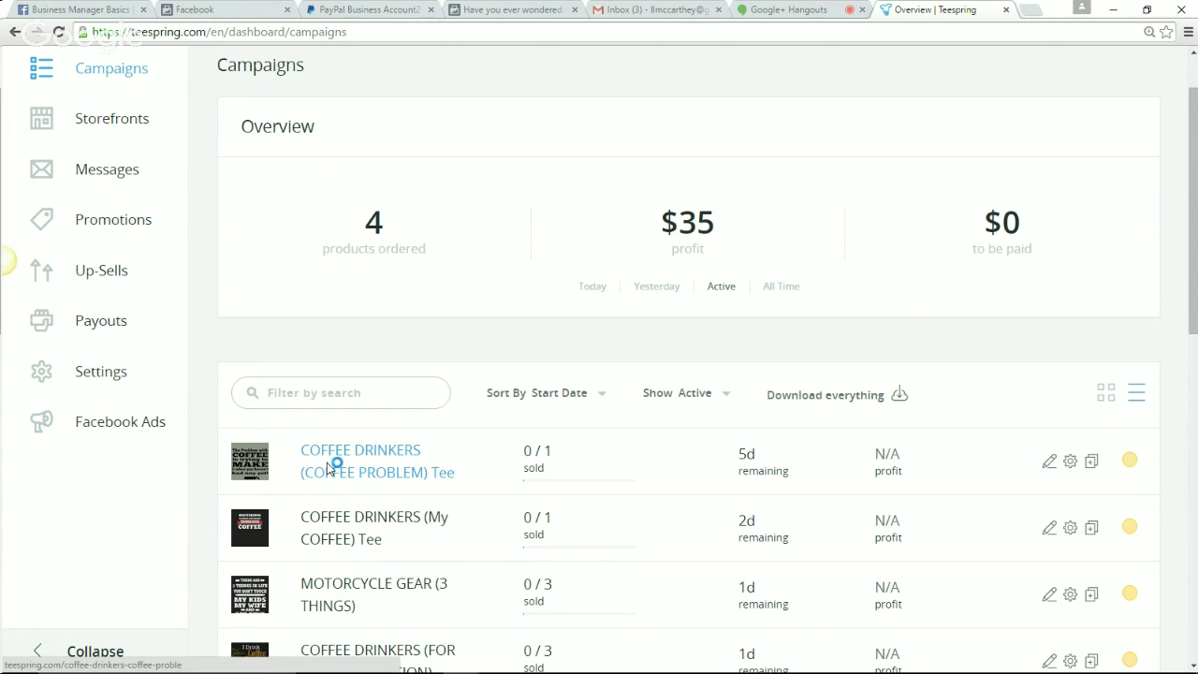
left_click(1070, 461)
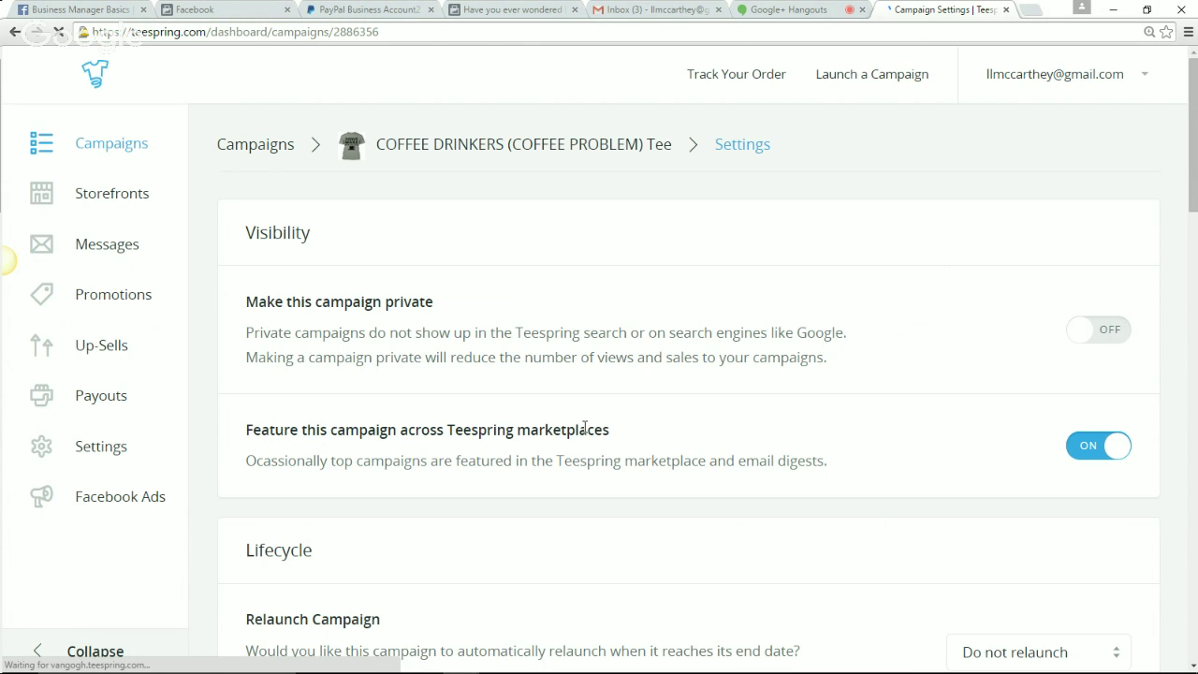
scroll(582, 424, "down", 1)
scroll(582, 424, "down", 8)
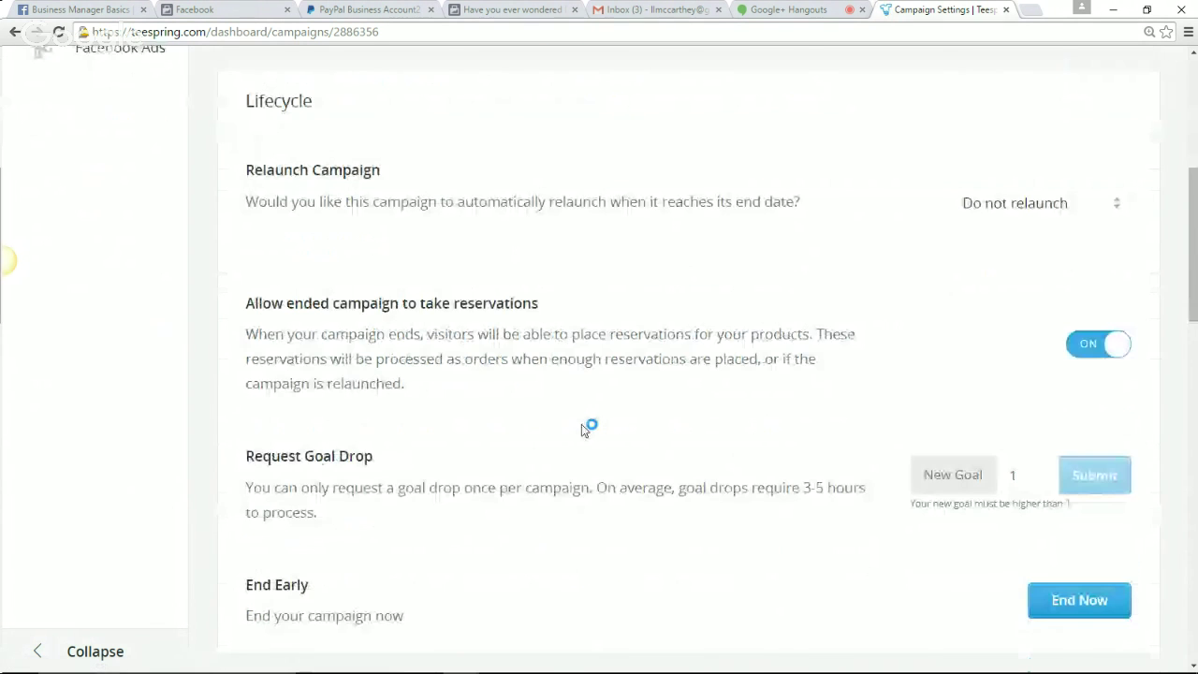
scroll(582, 426, "down", 1)
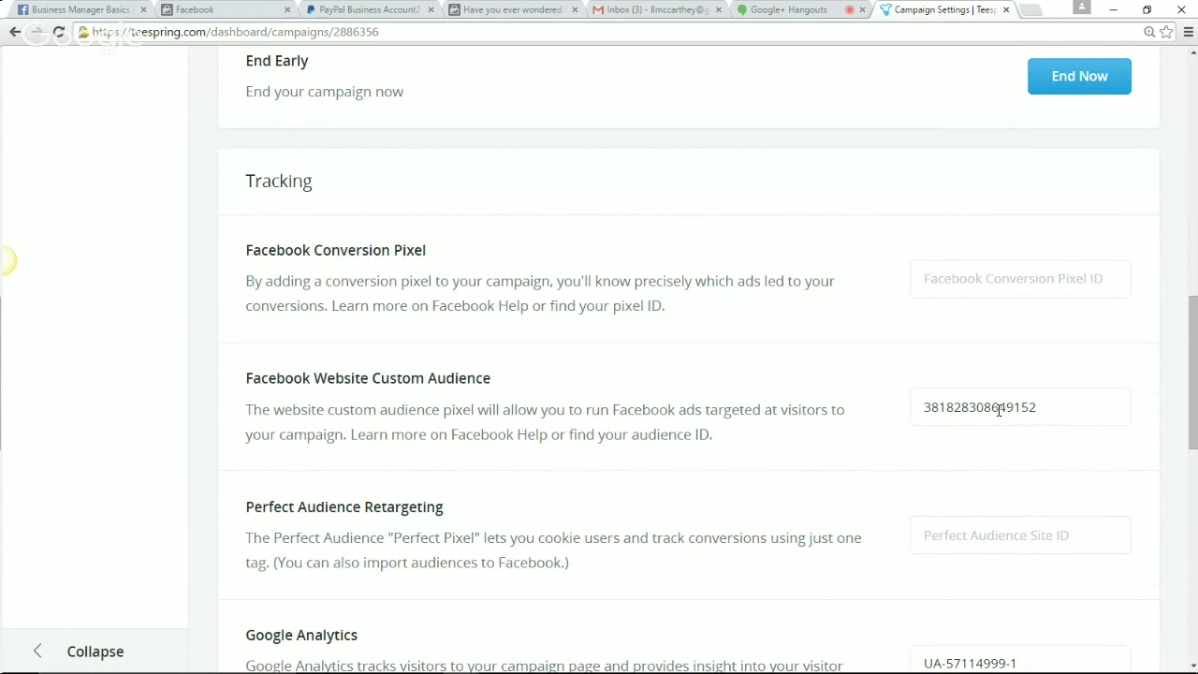
Highlight the Facebook Website Custom Audience ID in the campaign's tracking settings
scroll(646, 512, "down", 1)
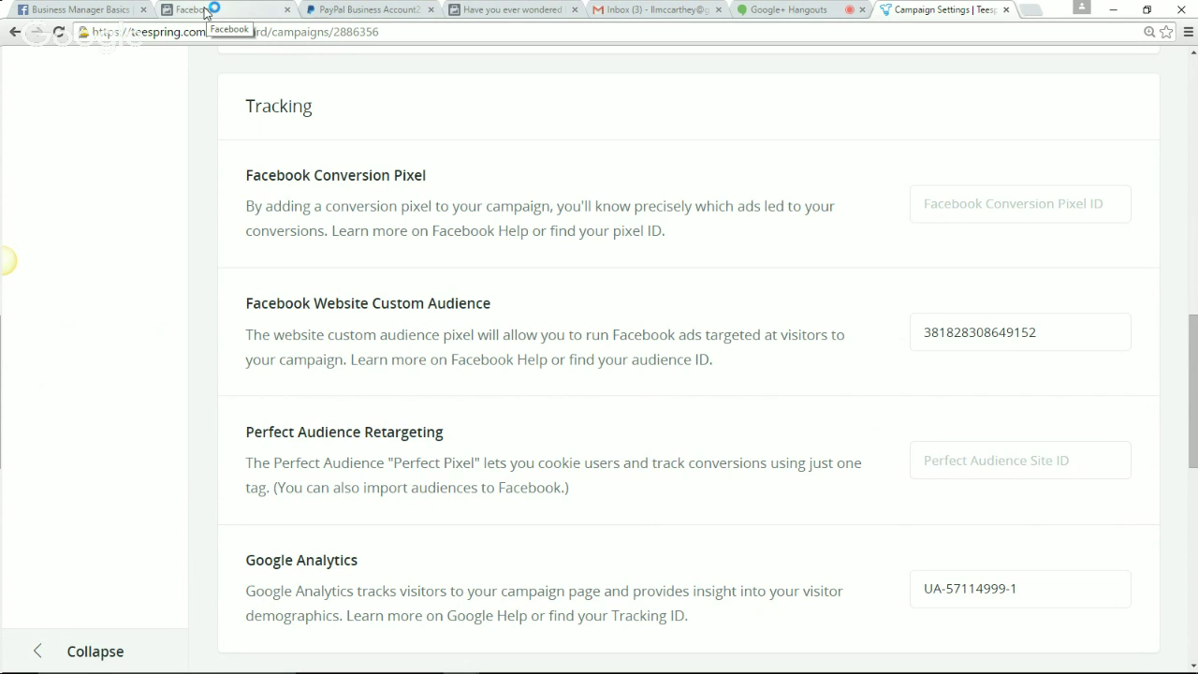
left_click_drag(1050, 336, 908, 334)
scroll(777, 429, "up", 2)
scroll(777, 429, "up", 2)
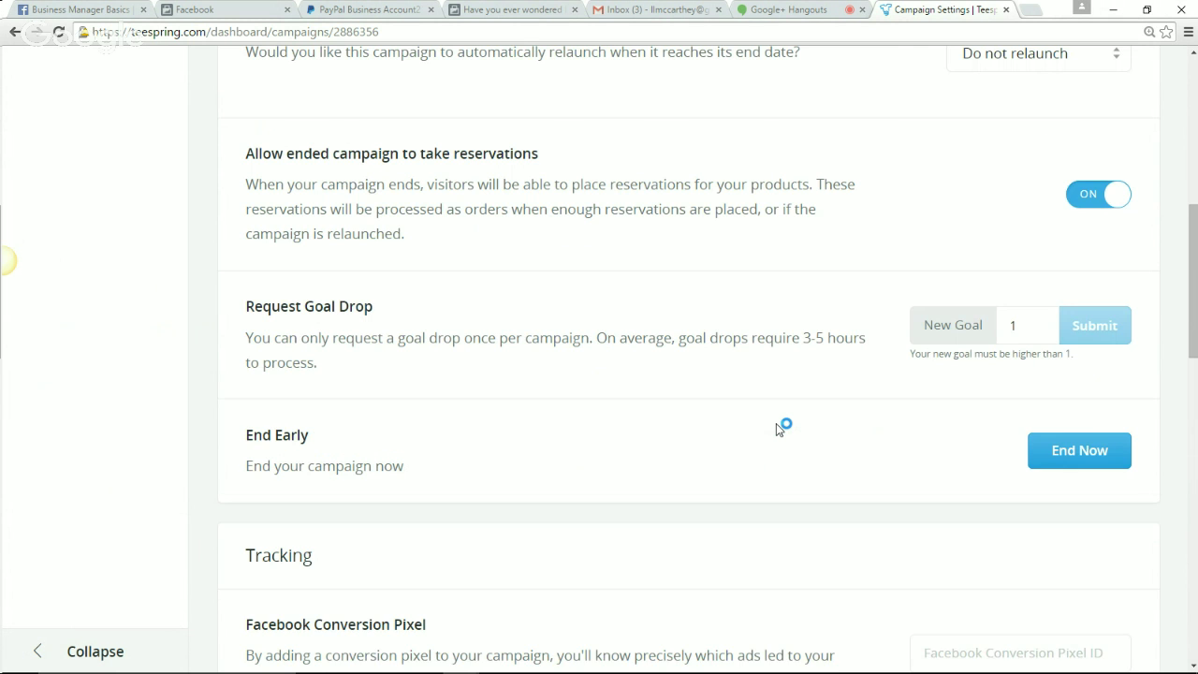
scroll(778, 428, "up", 5)
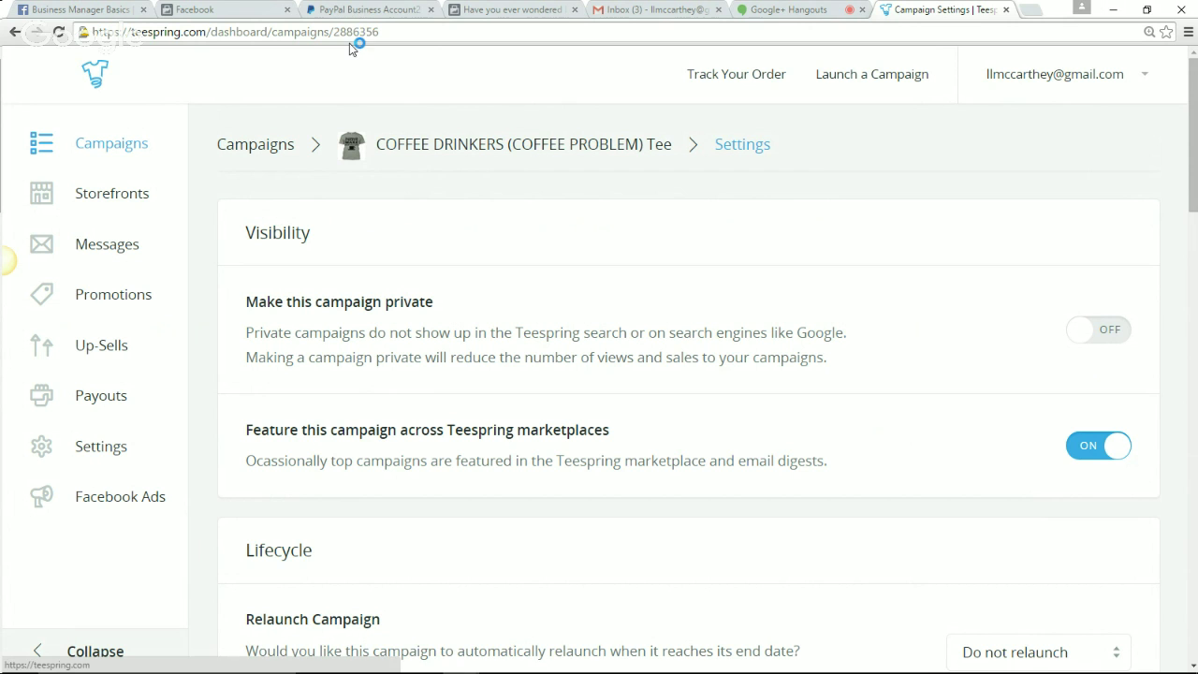
left_click(192, 9)
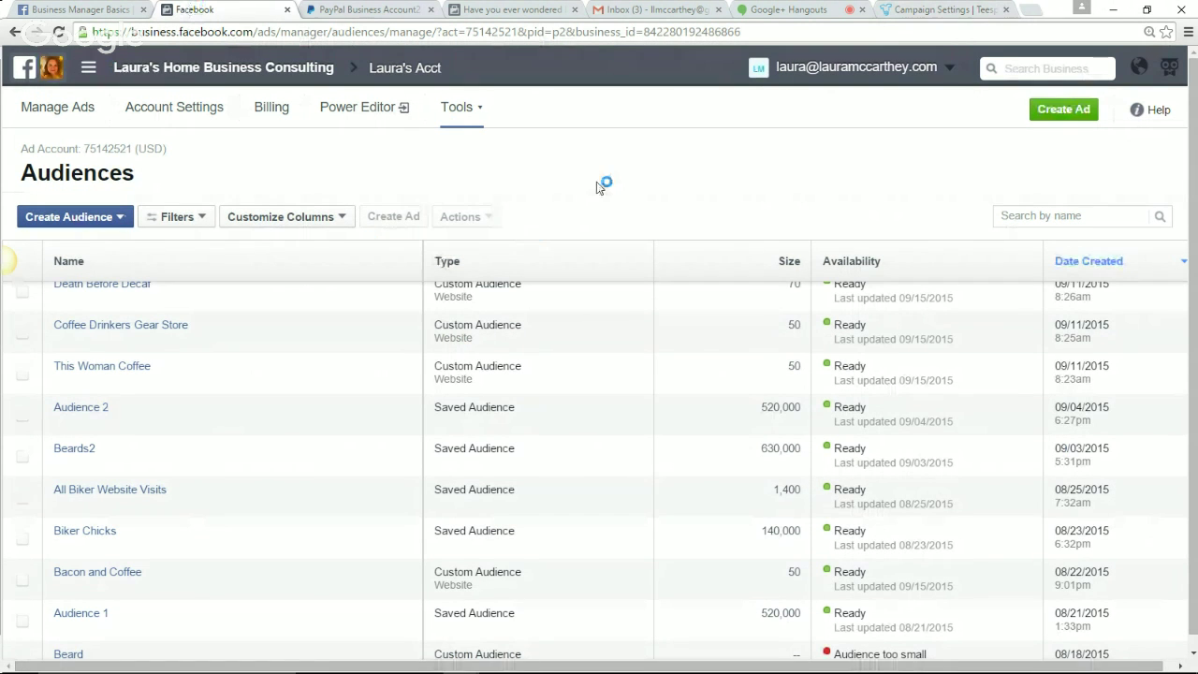
left_click(1064, 111)
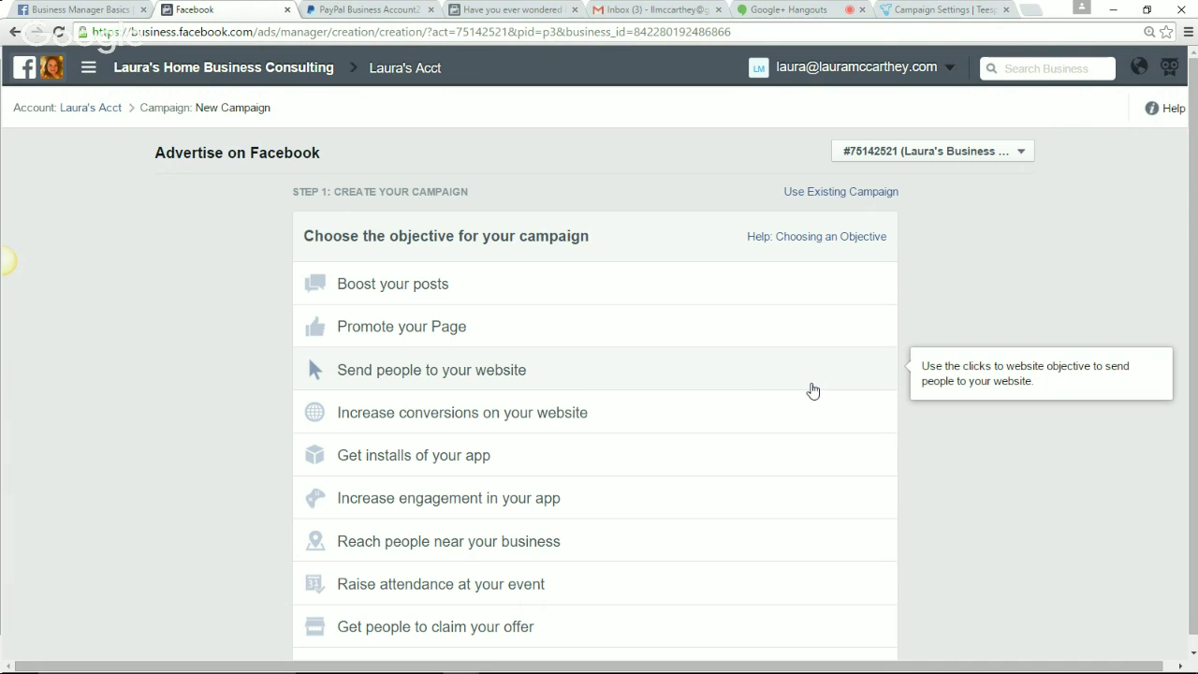
left_click(554, 385)
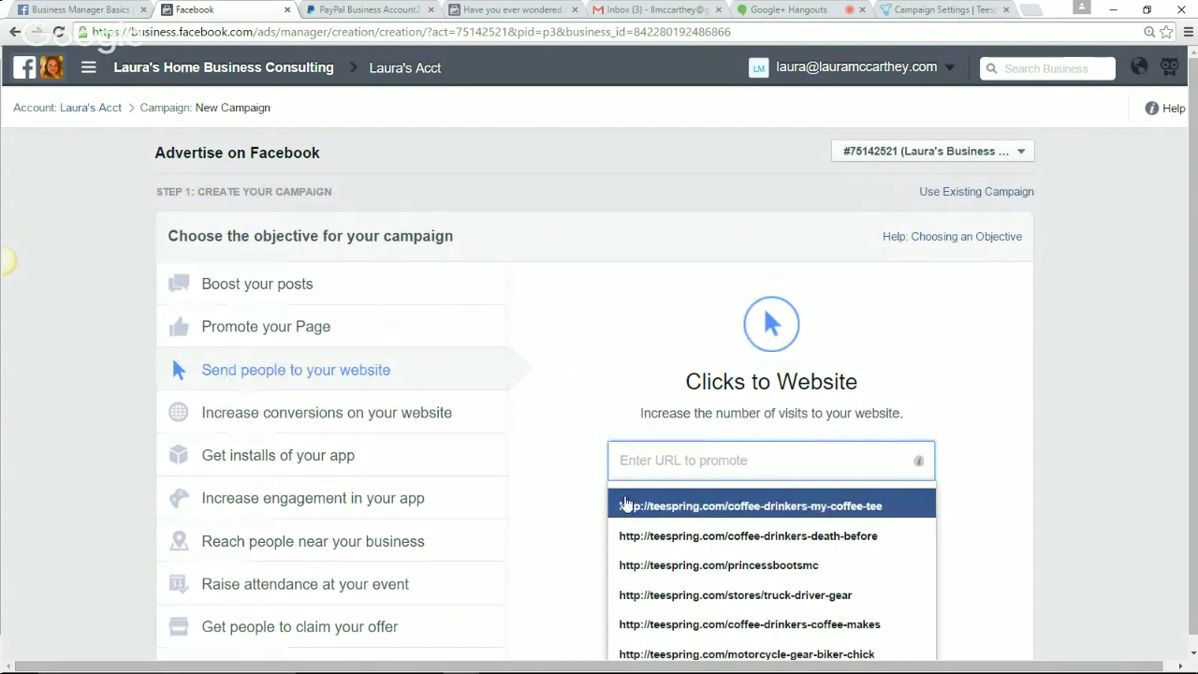
left_click(700, 507)
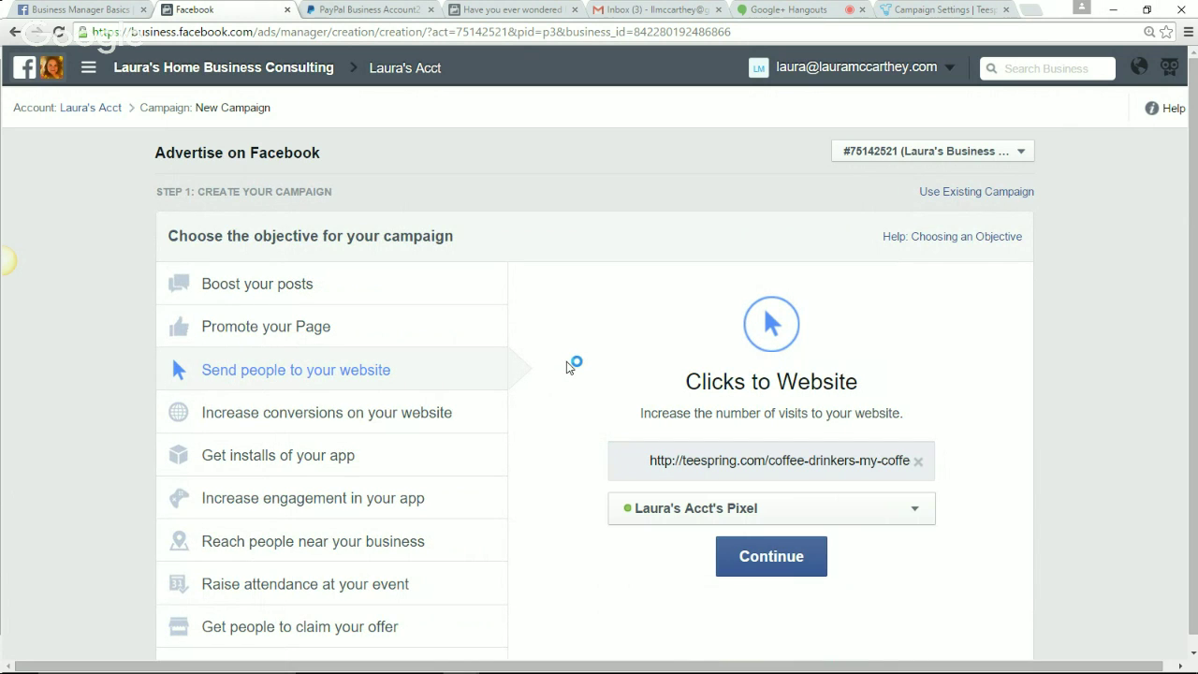
Assign the Teespring Checkouts conversion tracking pixel to the Clicks to Website campaign
scroll(567, 366, "down", 1)
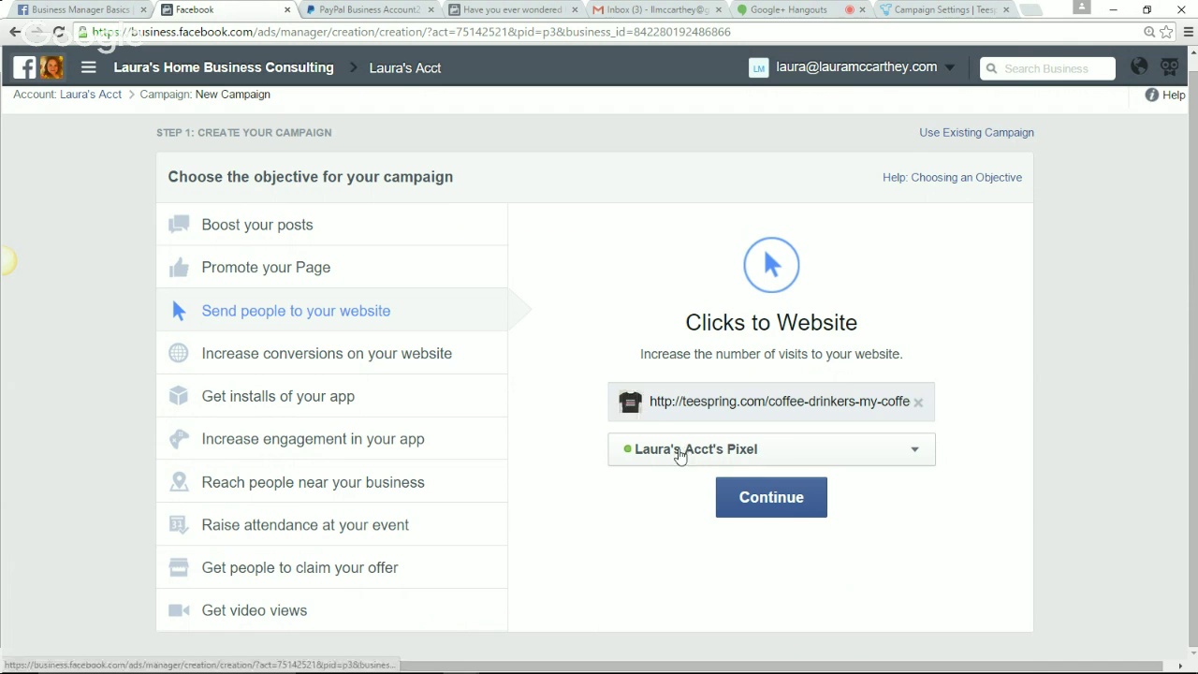
left_click(811, 449)
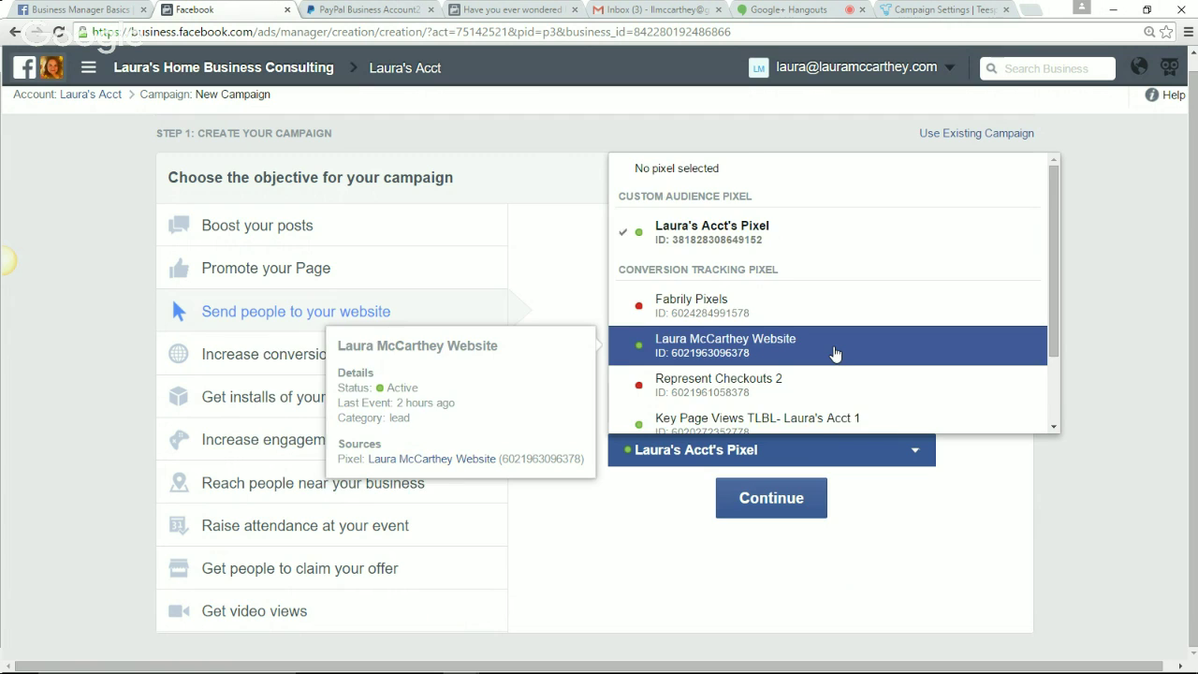
scroll(836, 354, "down", 2)
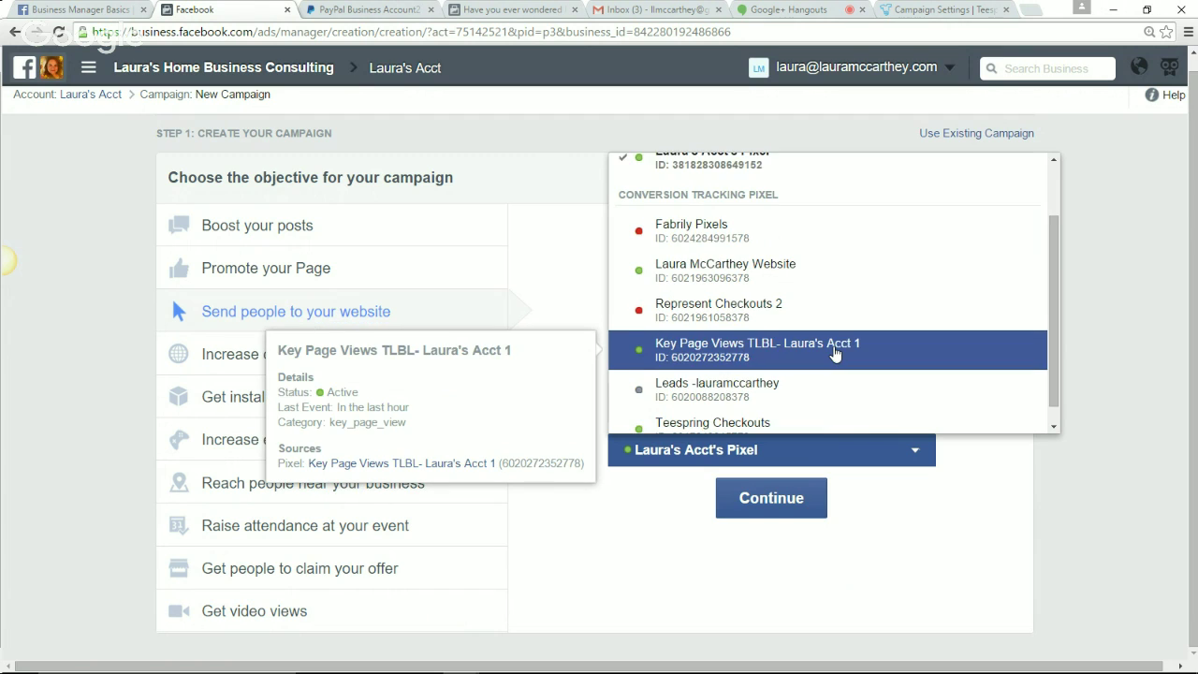
left_click(828, 411)
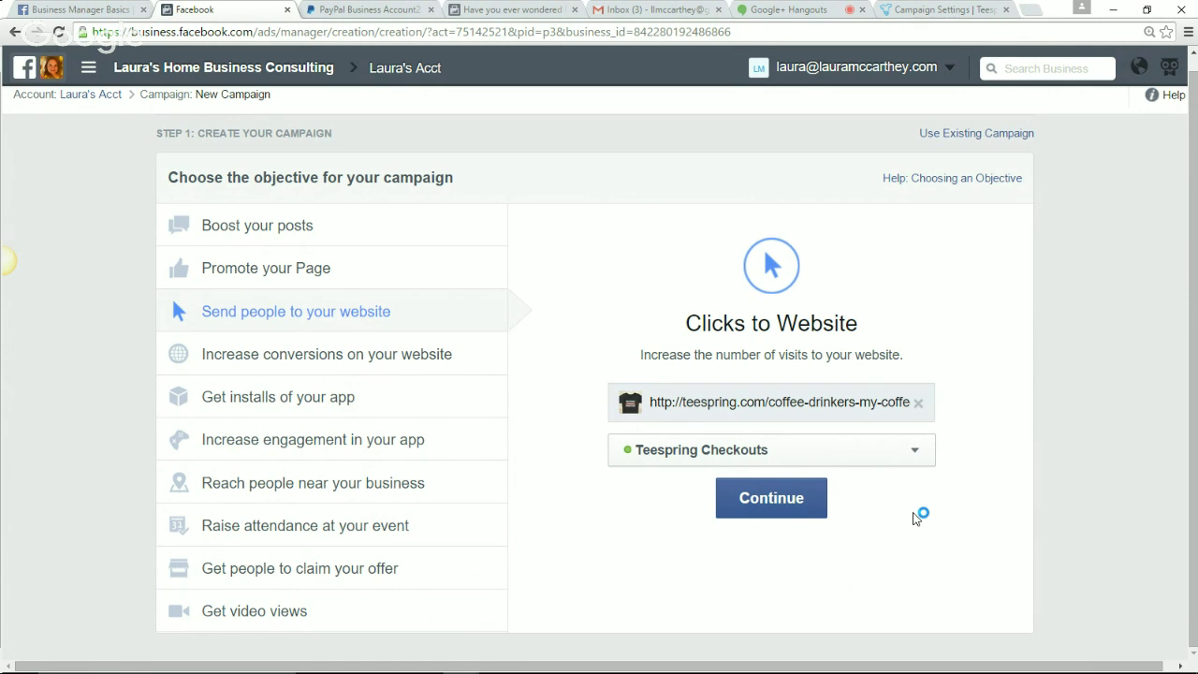
Continue with the Clicks to Website objective and examine the audience, budget, pricing, creative and ad preview sections
left_click(767, 508)
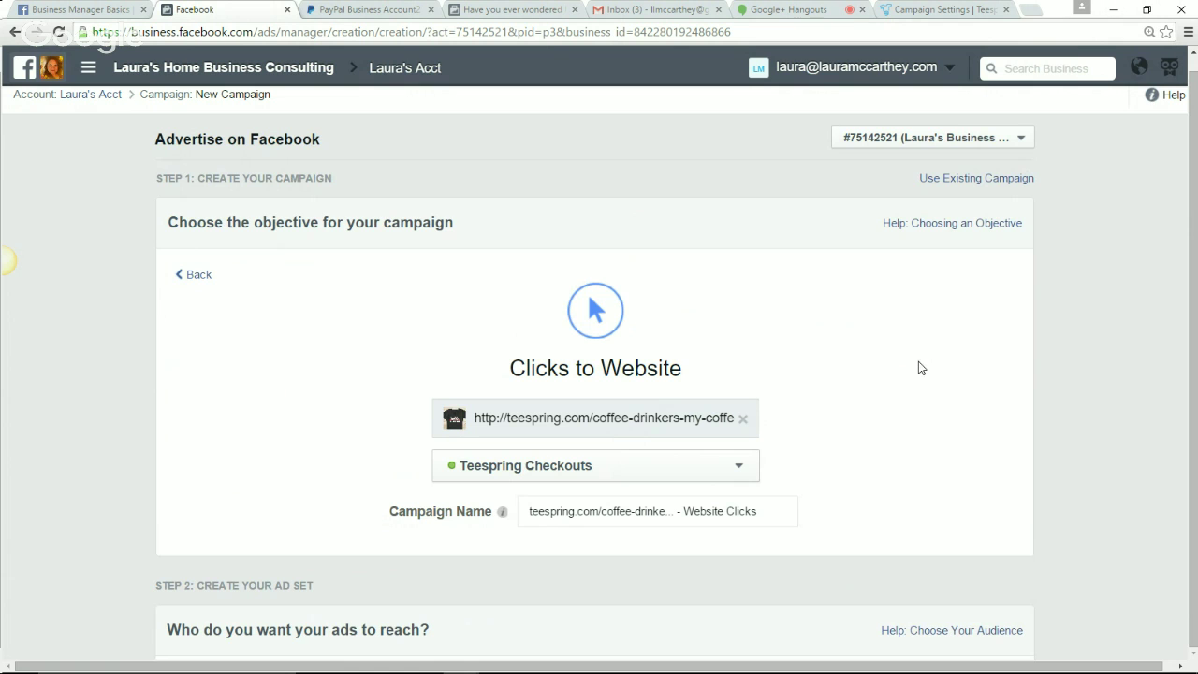
scroll(896, 359, "down", 3)
scroll(800, 354, "down", 5)
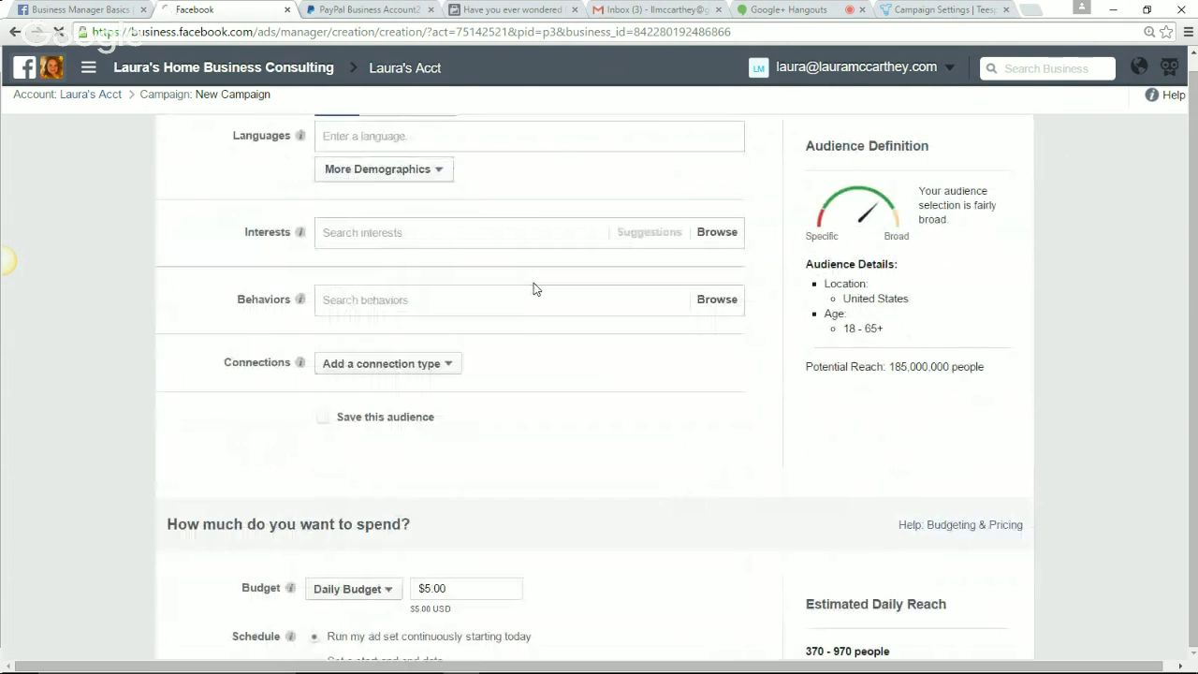
scroll(536, 290, "down", 3)
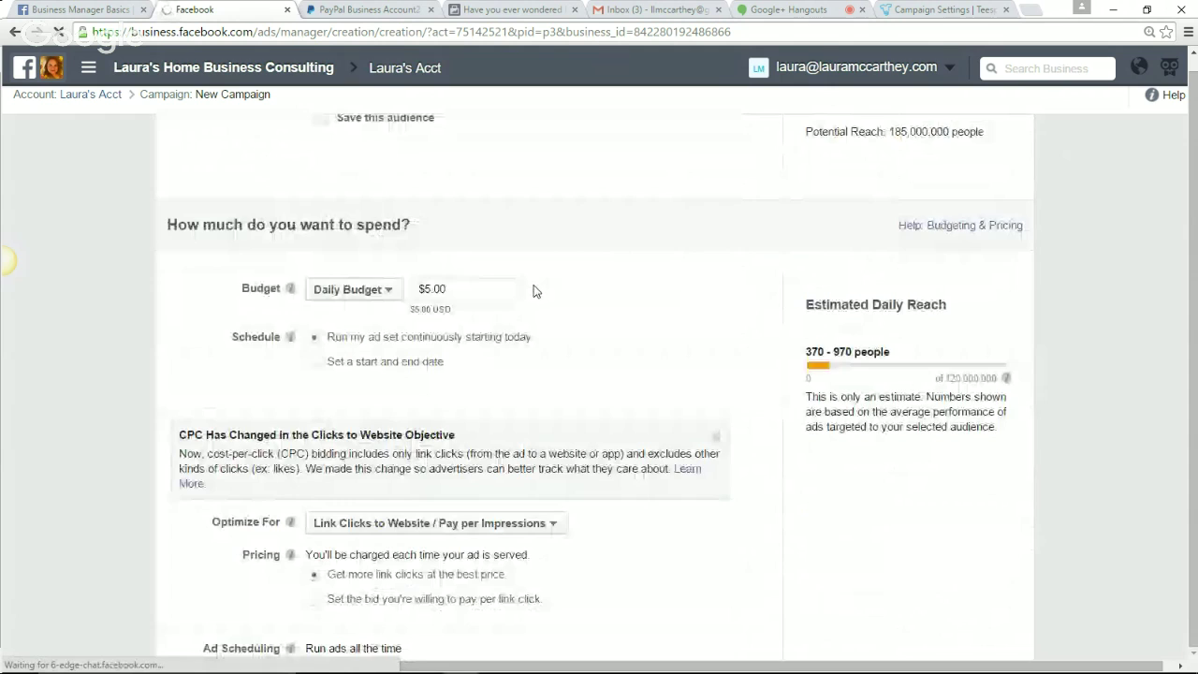
scroll(533, 291, "down", 3)
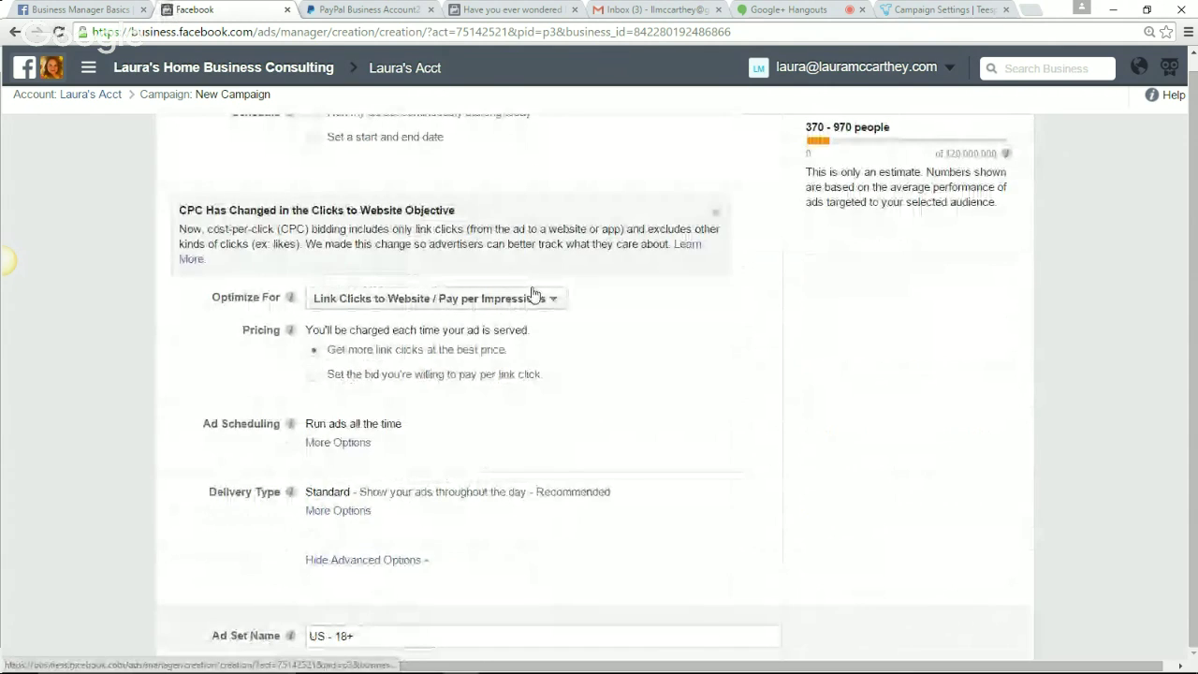
scroll(533, 293, "down", 9)
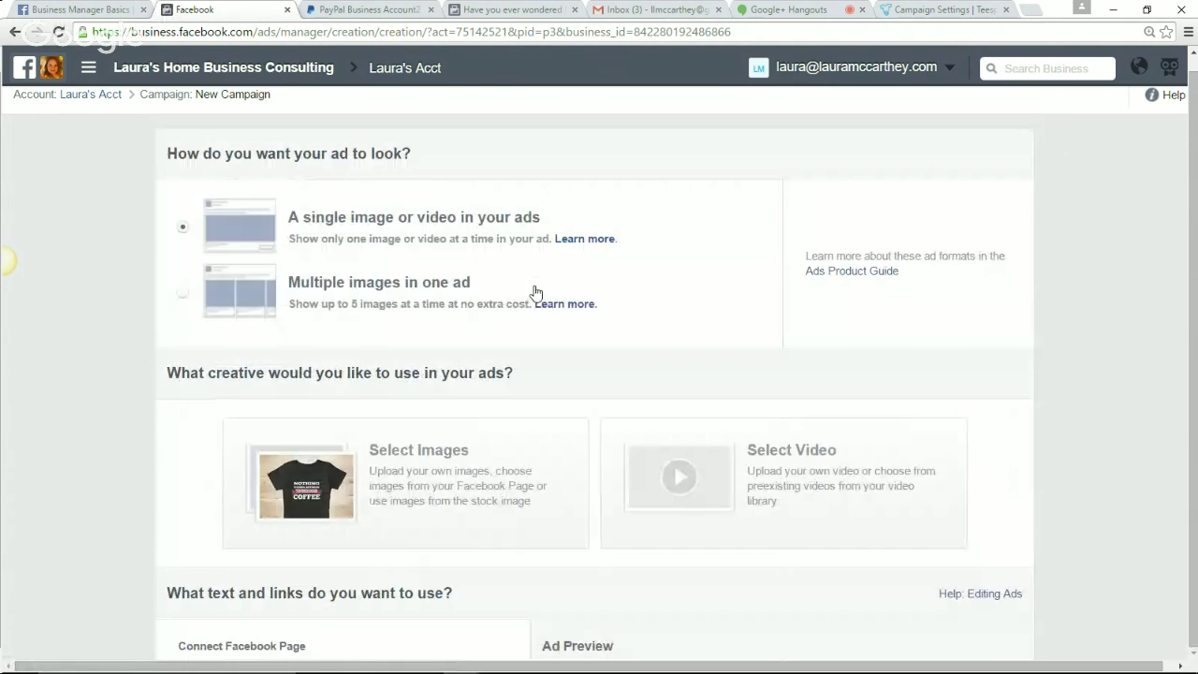
scroll(536, 293, "down", 6)
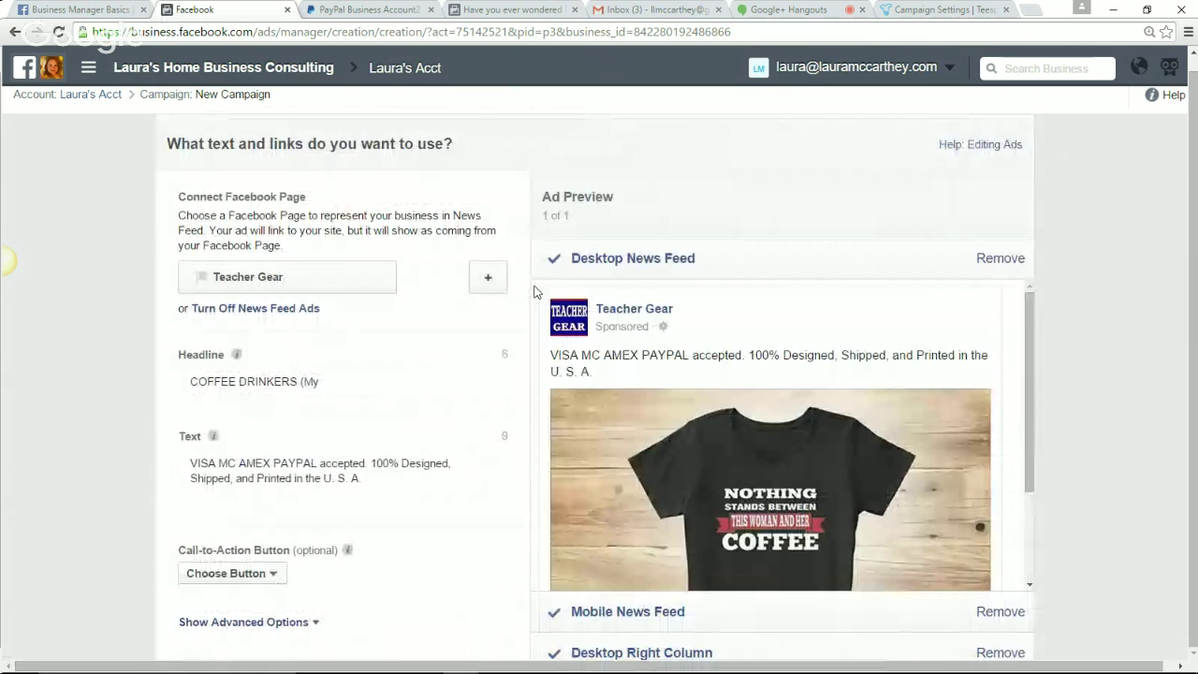
scroll(537, 293, "down", 2)
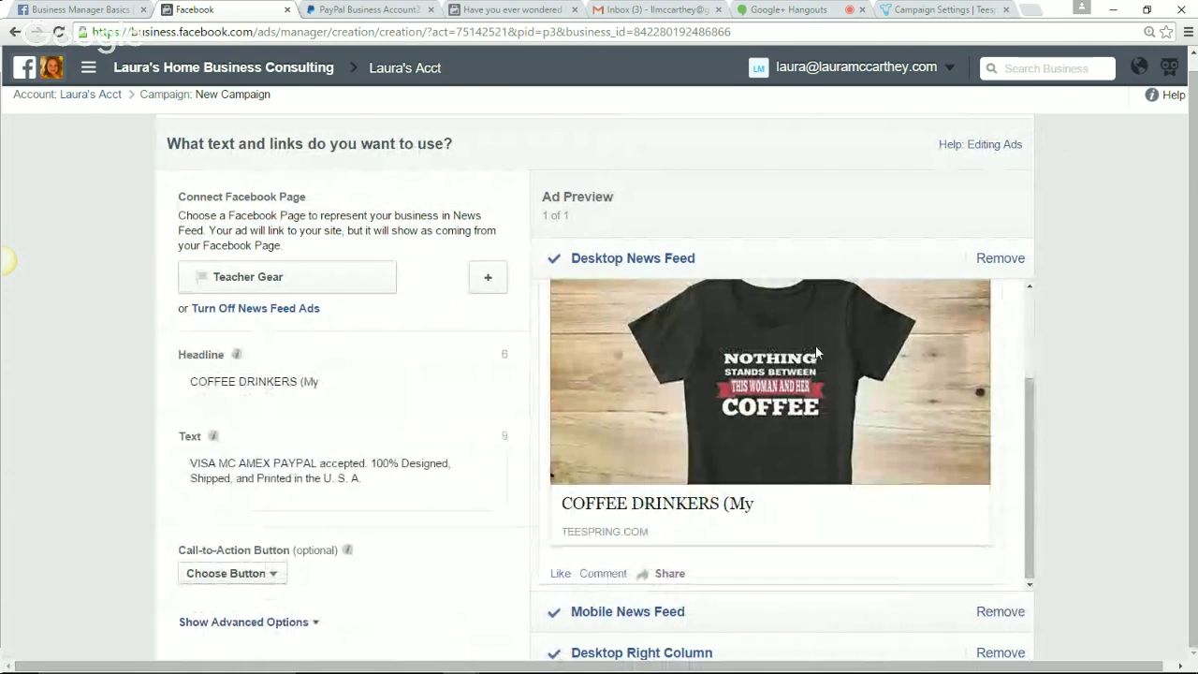
scroll(565, 432, "down", 3)
scroll(500, 409, "up", 4)
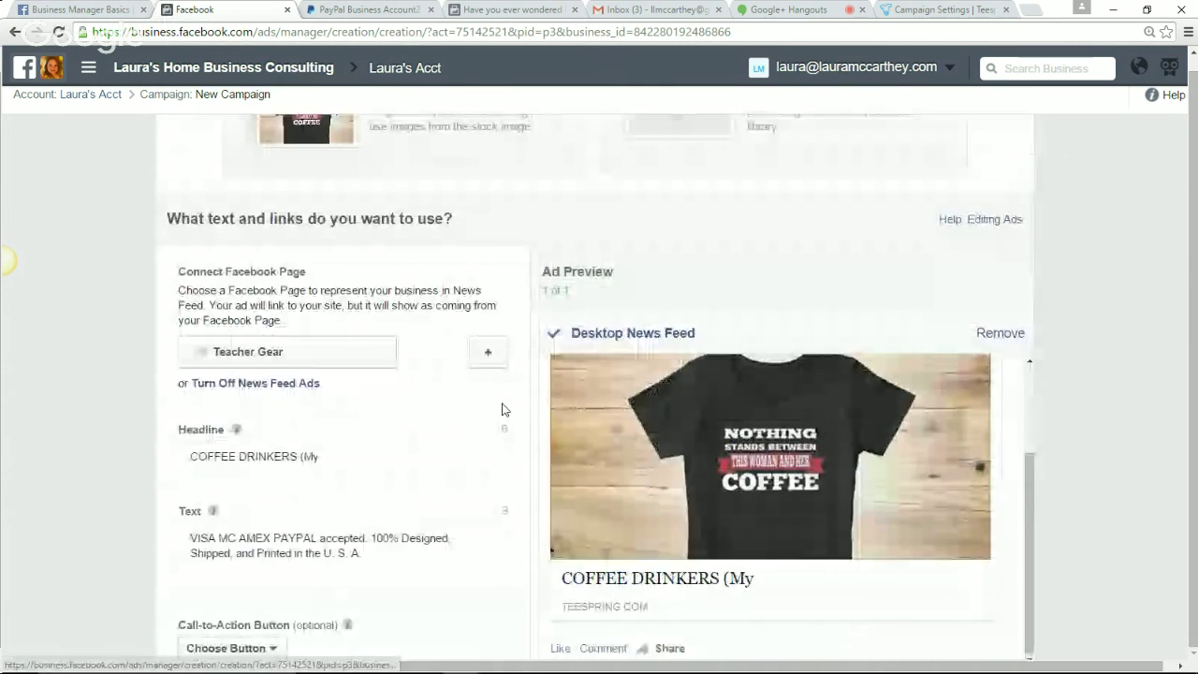
scroll(502, 409, "up", 15)
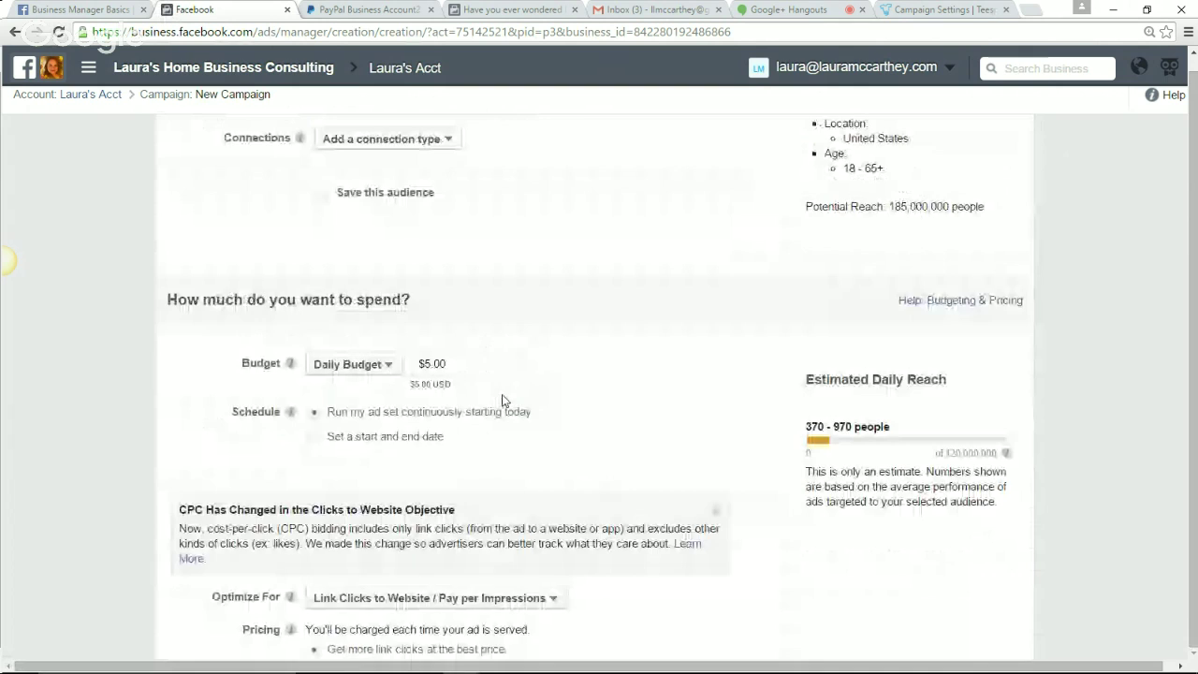
scroll(502, 400, "up", 5)
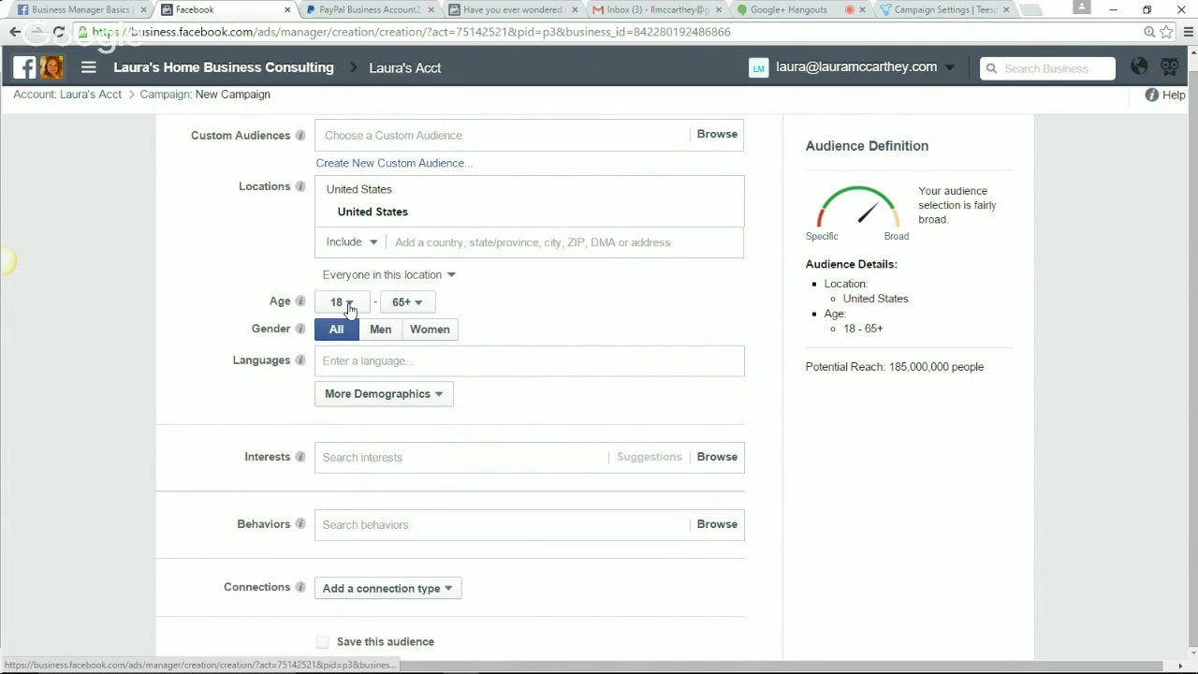
Search the interests for "coffee" and add the lowercase coffee interest to the ad set's audience
left_click(365, 363)
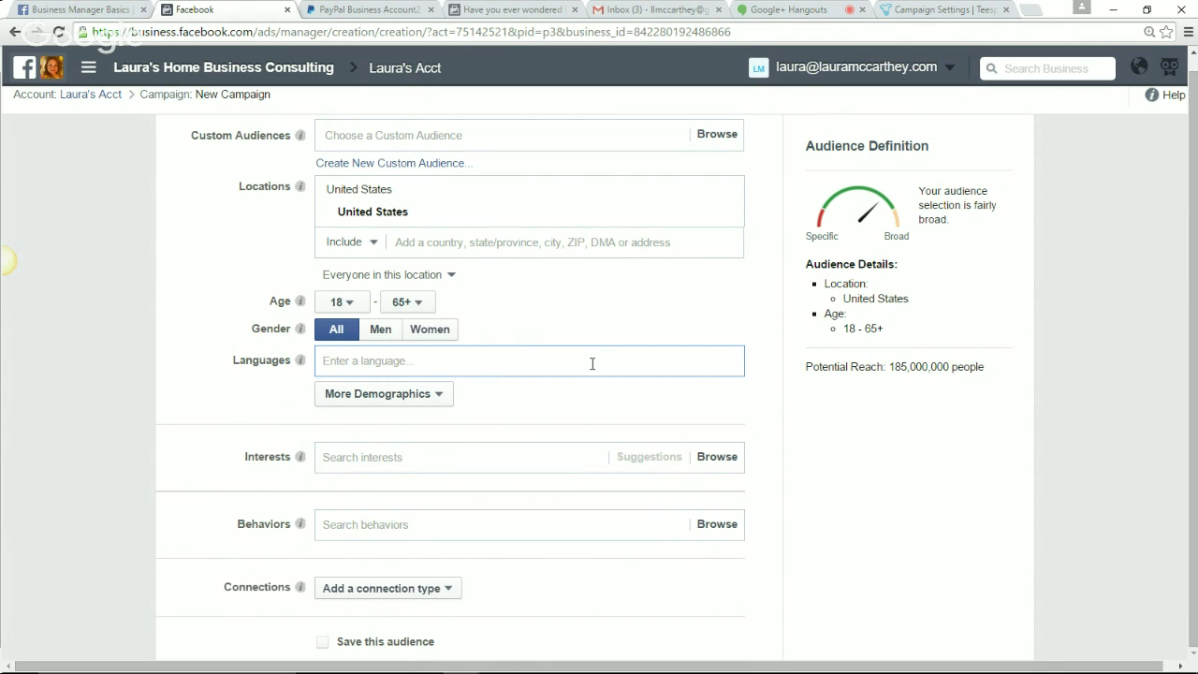
scroll(581, 403, "down", 1)
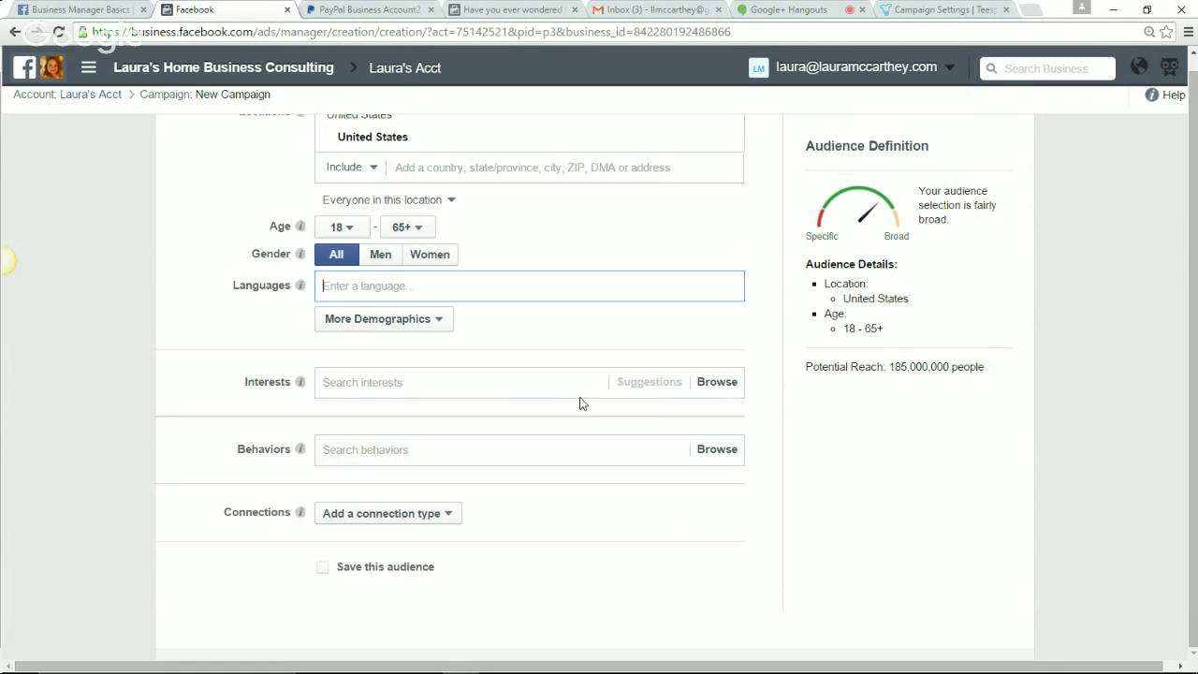
left_click(505, 382)
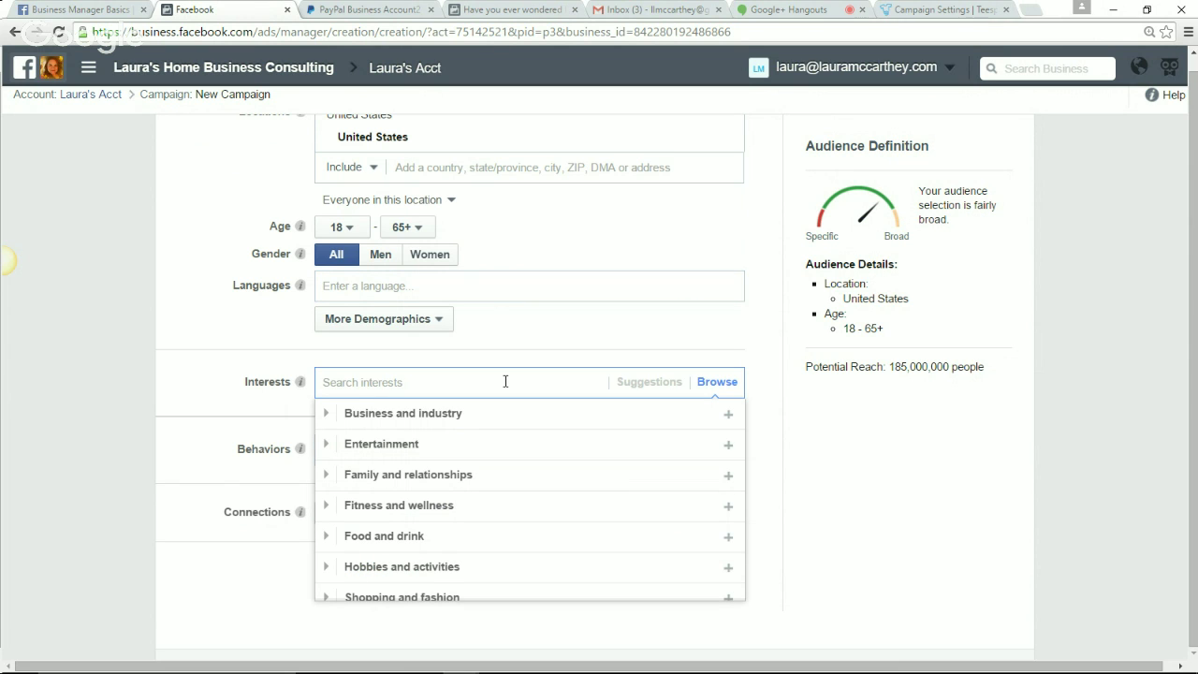
type("coffee")
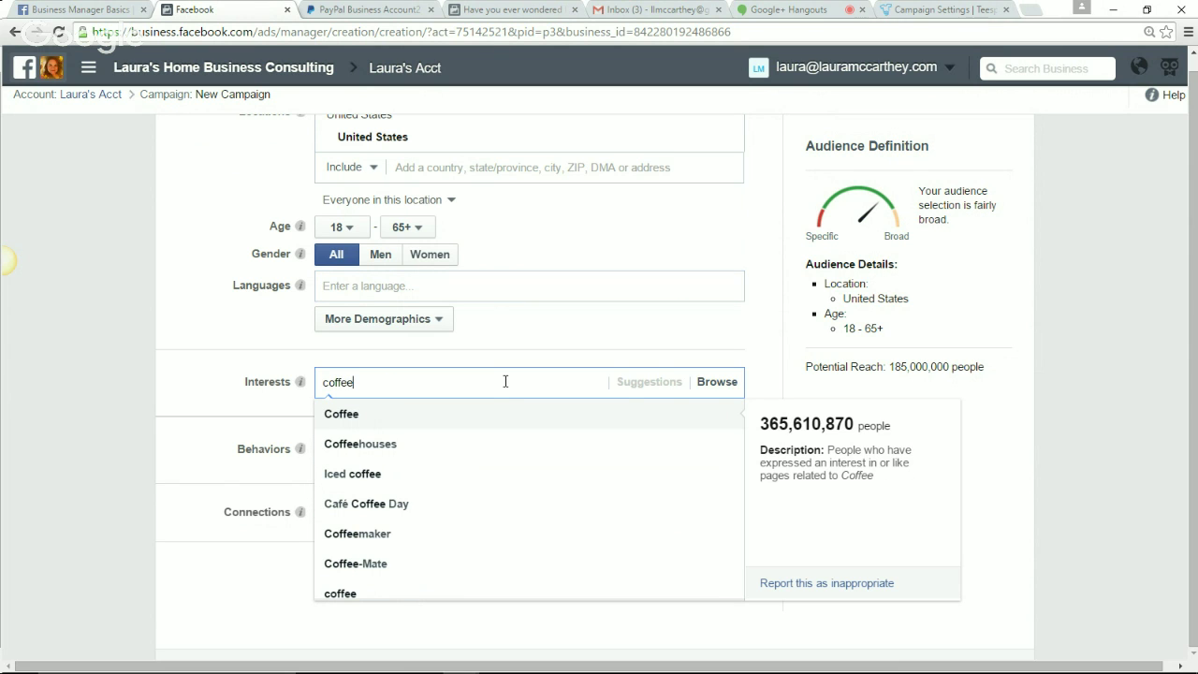
scroll(508, 471, "down", 1)
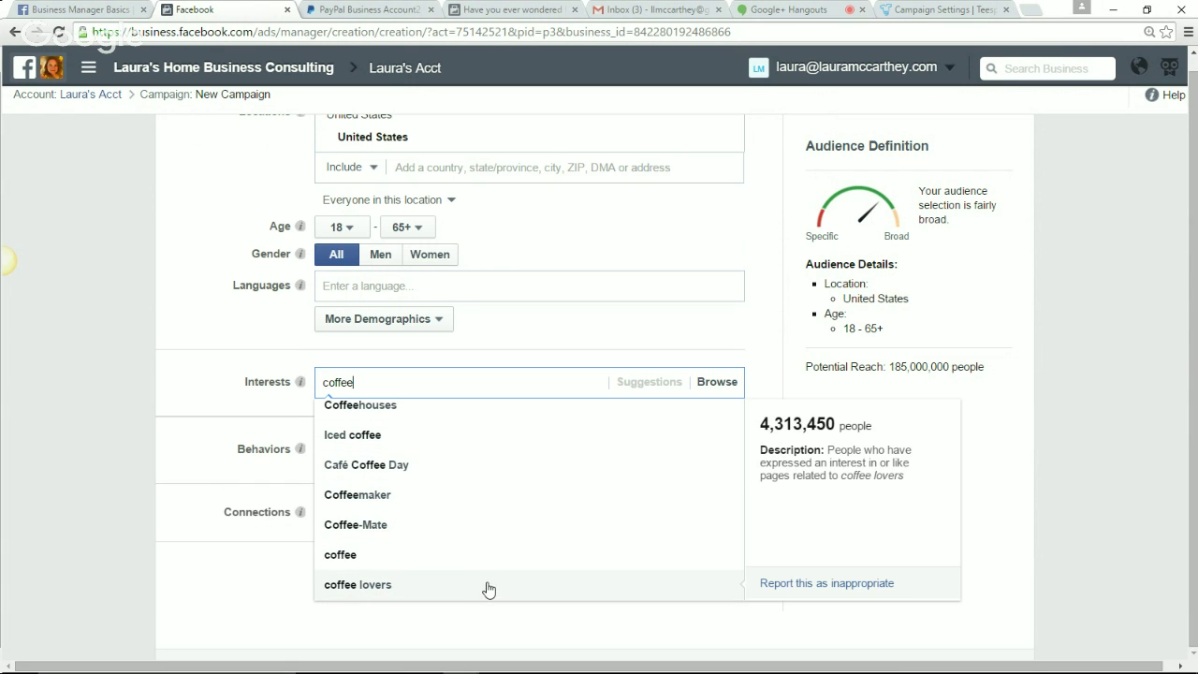
left_click(419, 556)
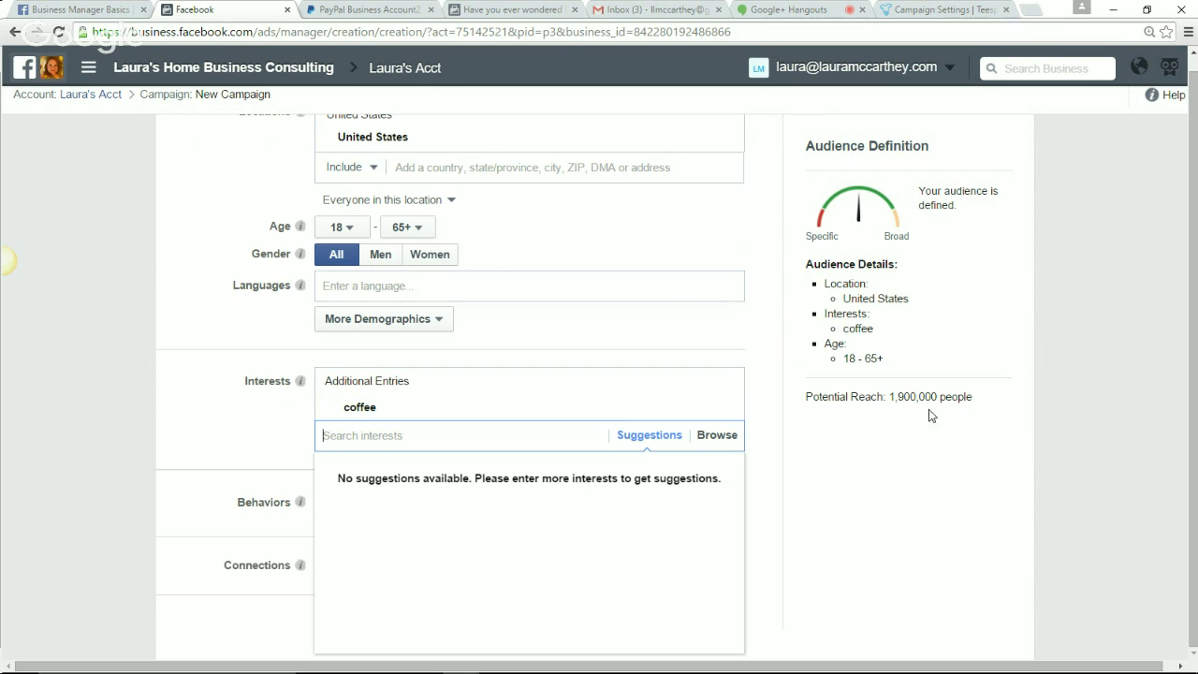
left_click(618, 341)
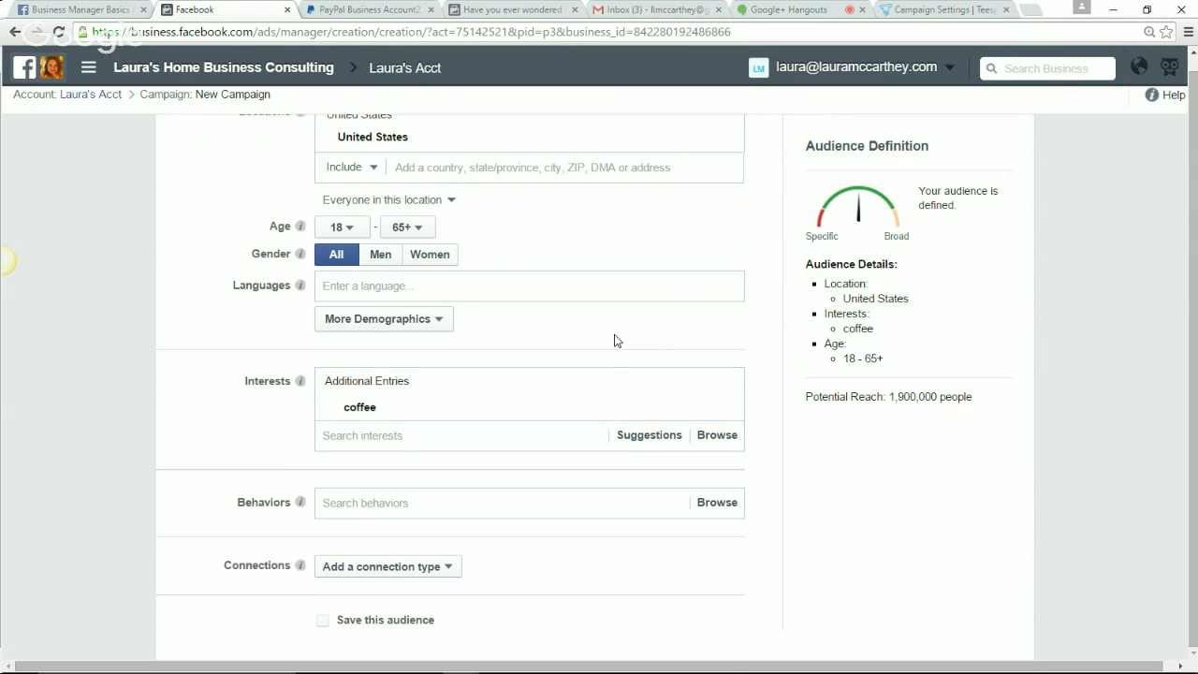
Replace the coffee interest with Email marketing in the ad set's audience targeting
scroll(613, 341, "up", 2)
scroll(614, 349, "down", 2)
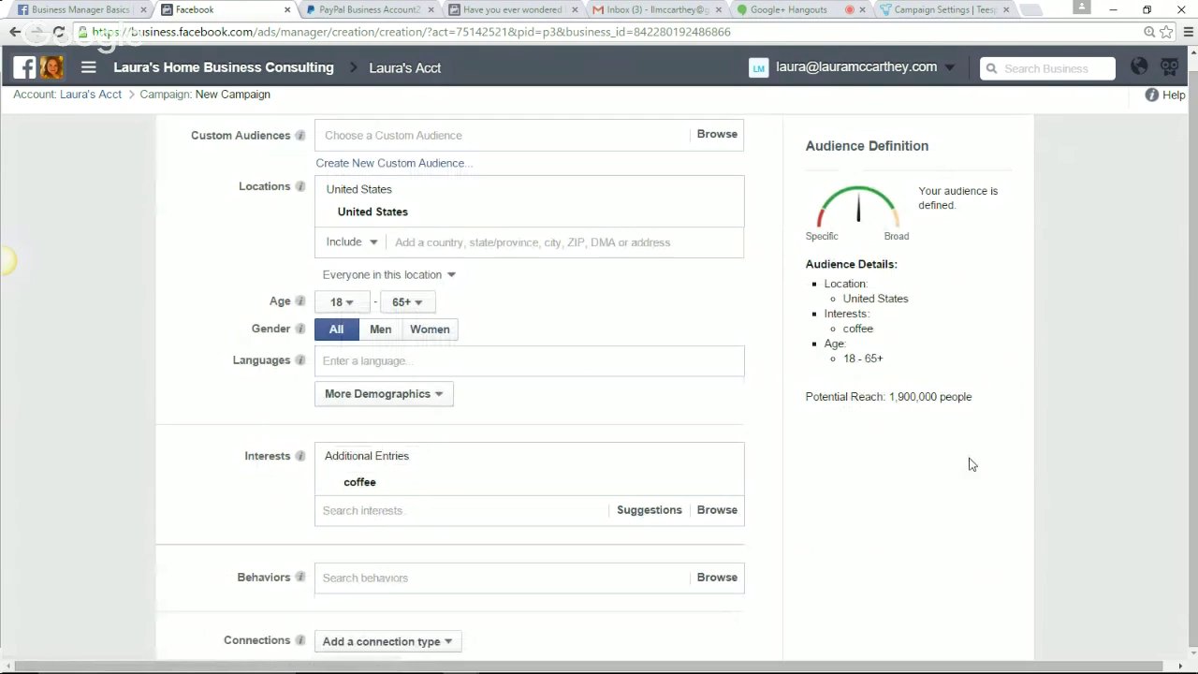
scroll(587, 348, "down", 1)
scroll(587, 348, "down", 2)
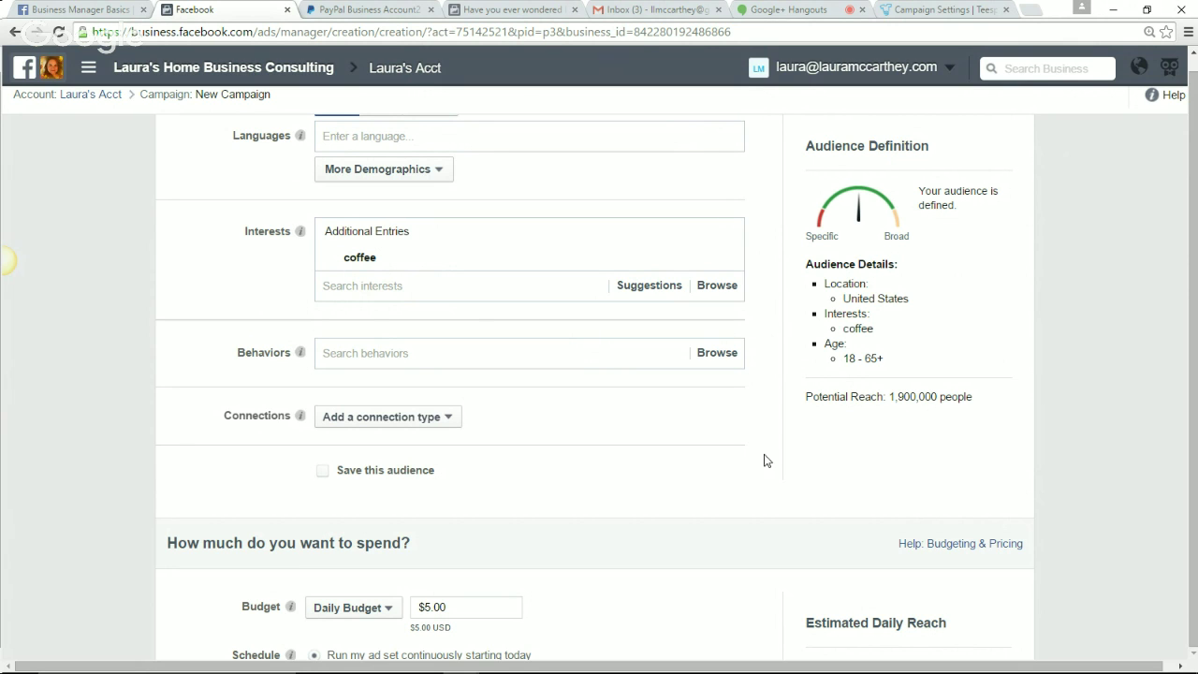
scroll(568, 344, "up", 5)
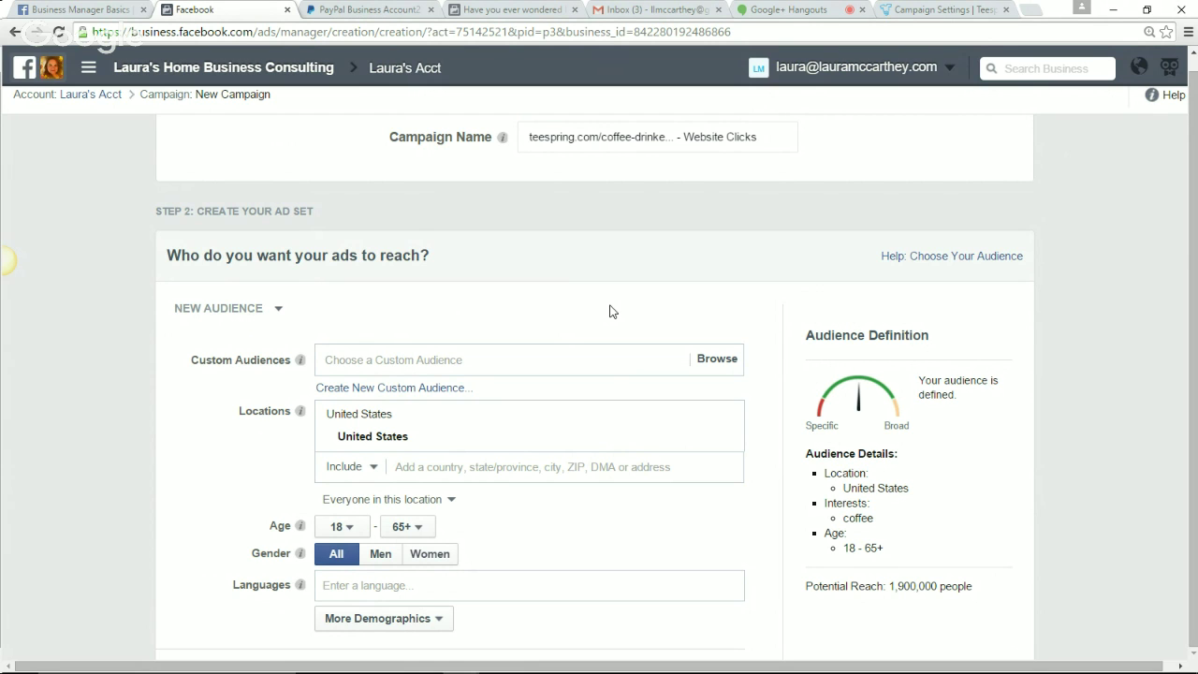
scroll(610, 311, "down", 3)
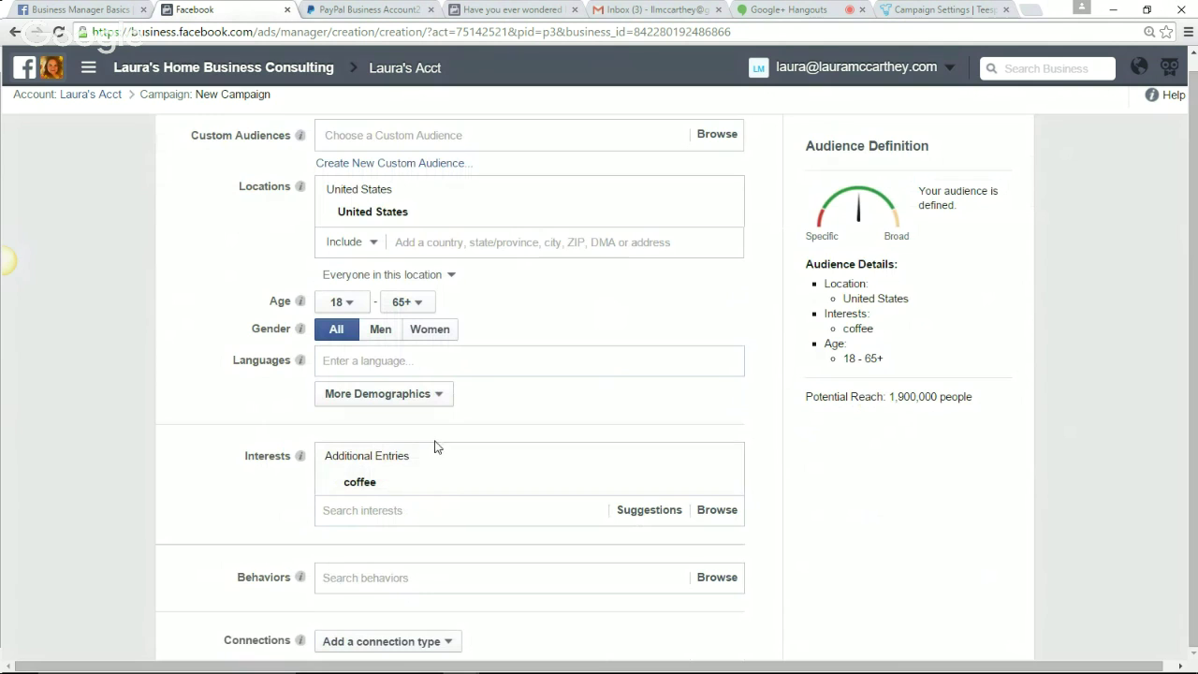
left_click(393, 512)
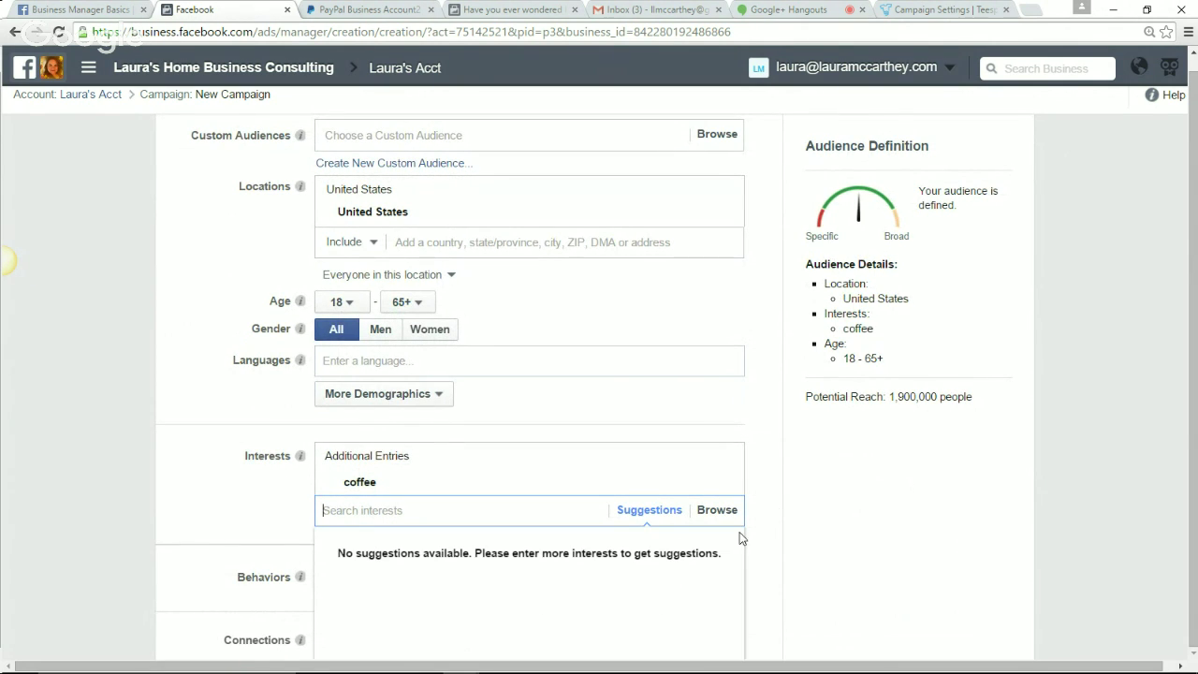
left_click(728, 485)
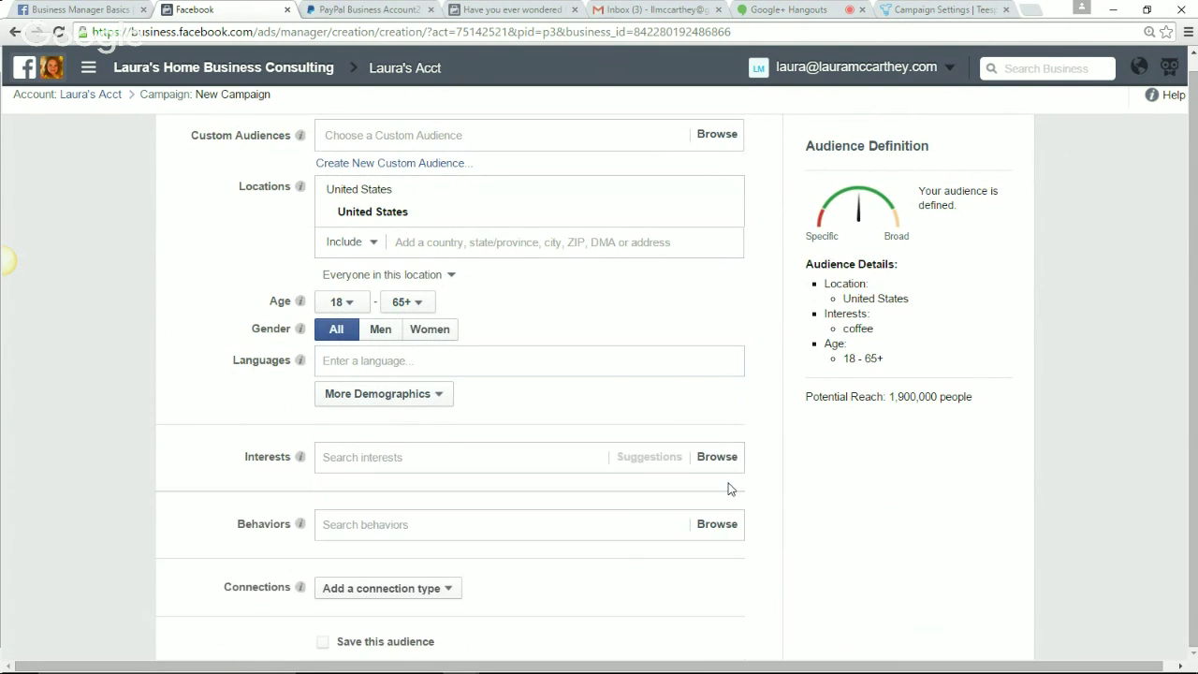
left_click(423, 461)
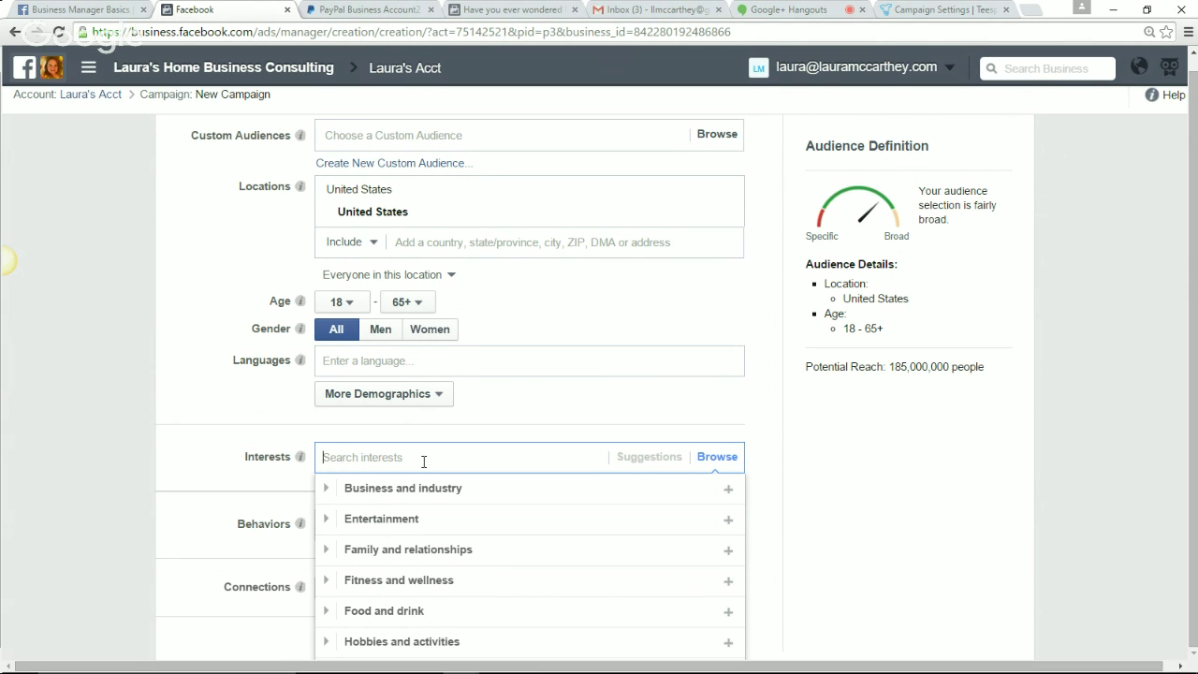
type("email")
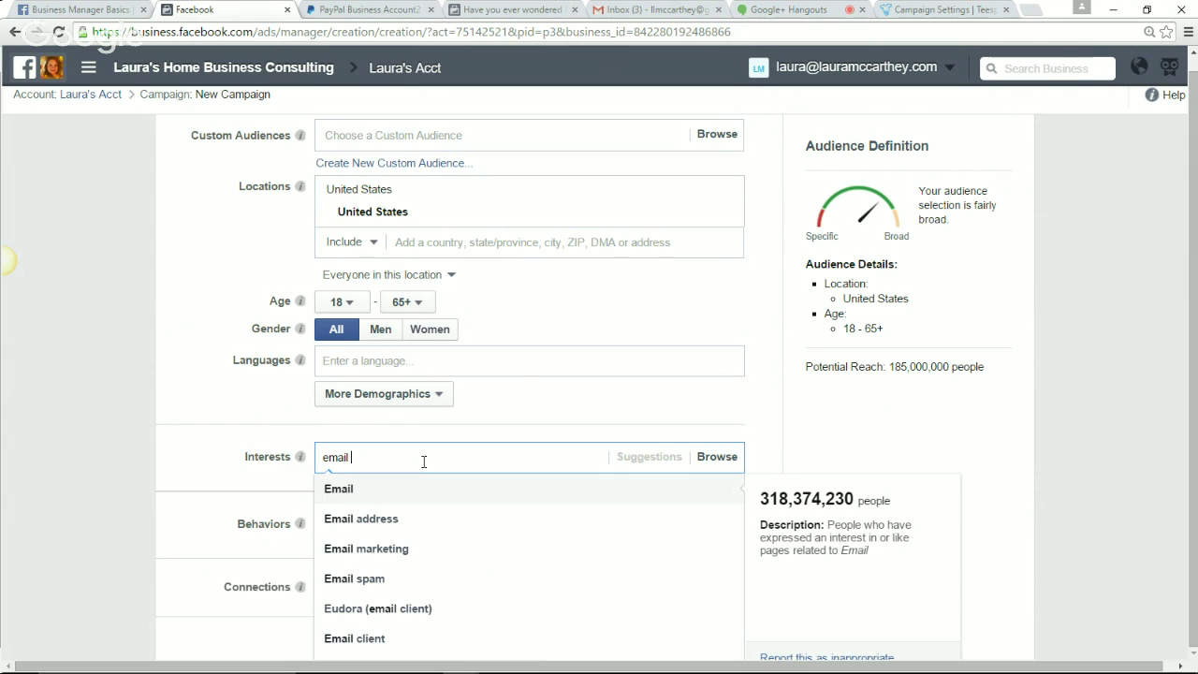
left_click(422, 554)
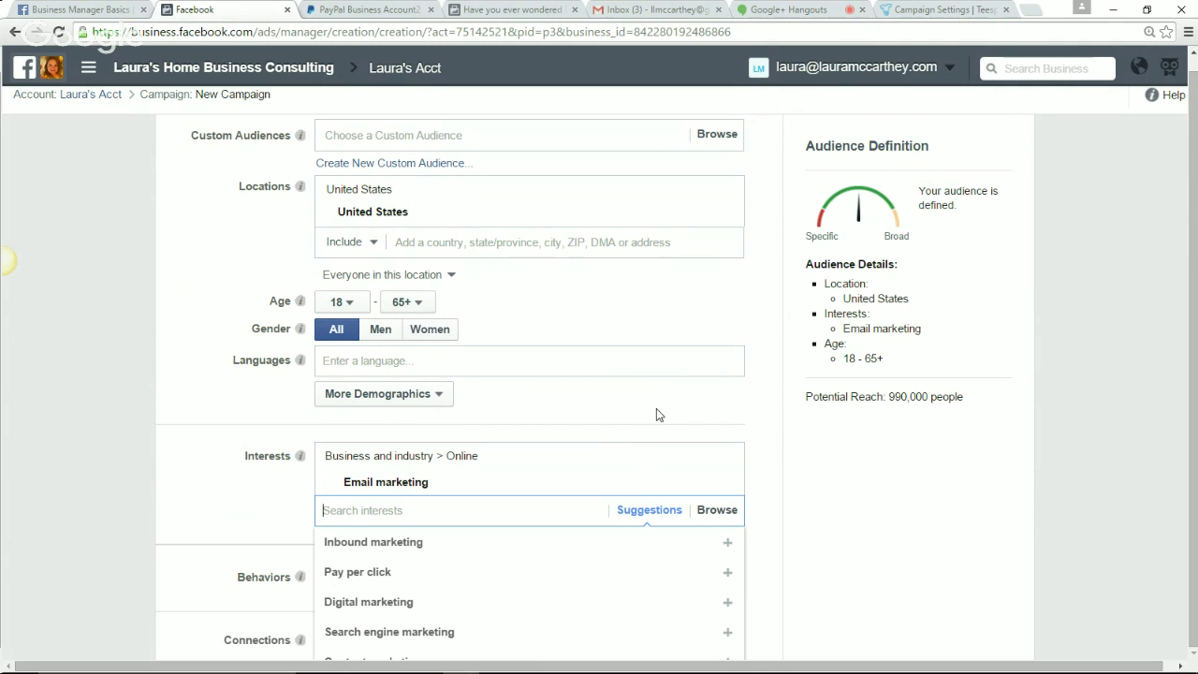
Replace the Email marketing interest with the capitalized Bowling interest and view that interest's audience description
scroll(697, 374, "down", 3)
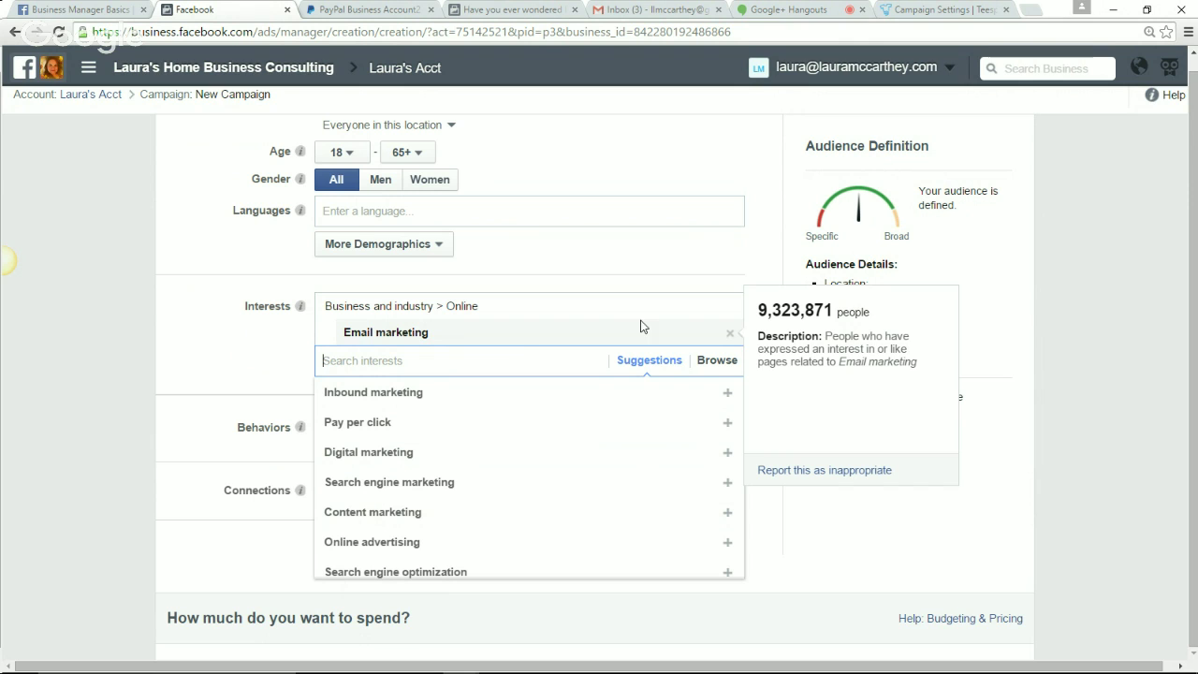
left_click(730, 335)
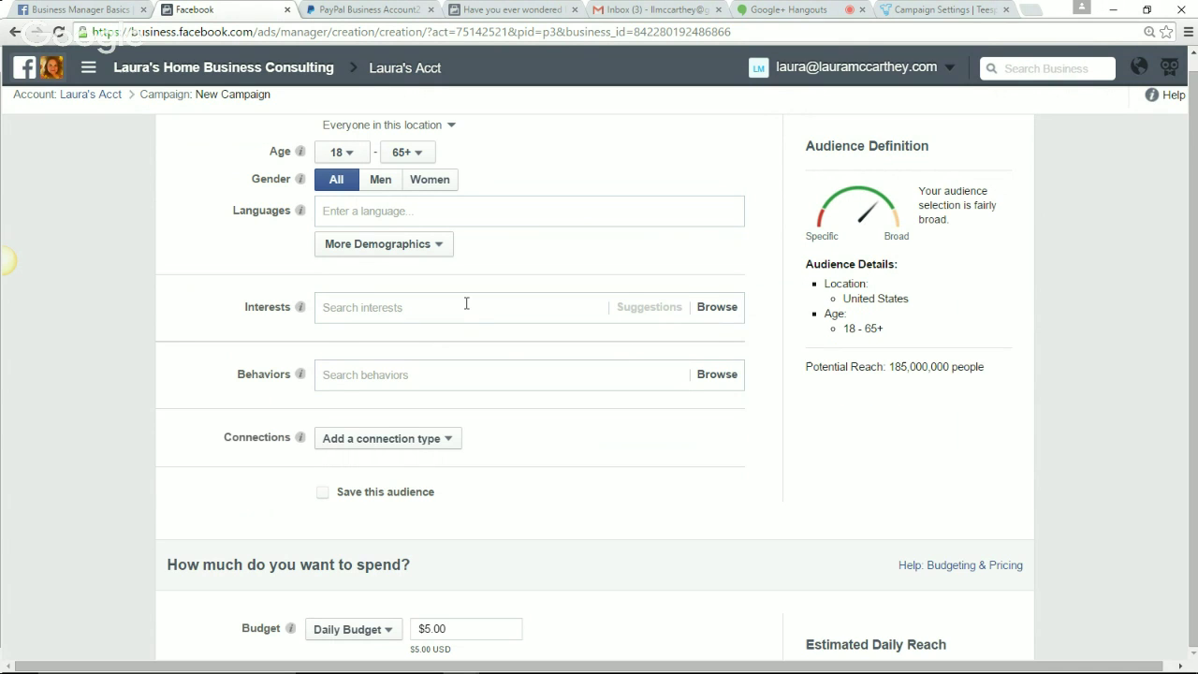
left_click(466, 305)
type("bp")
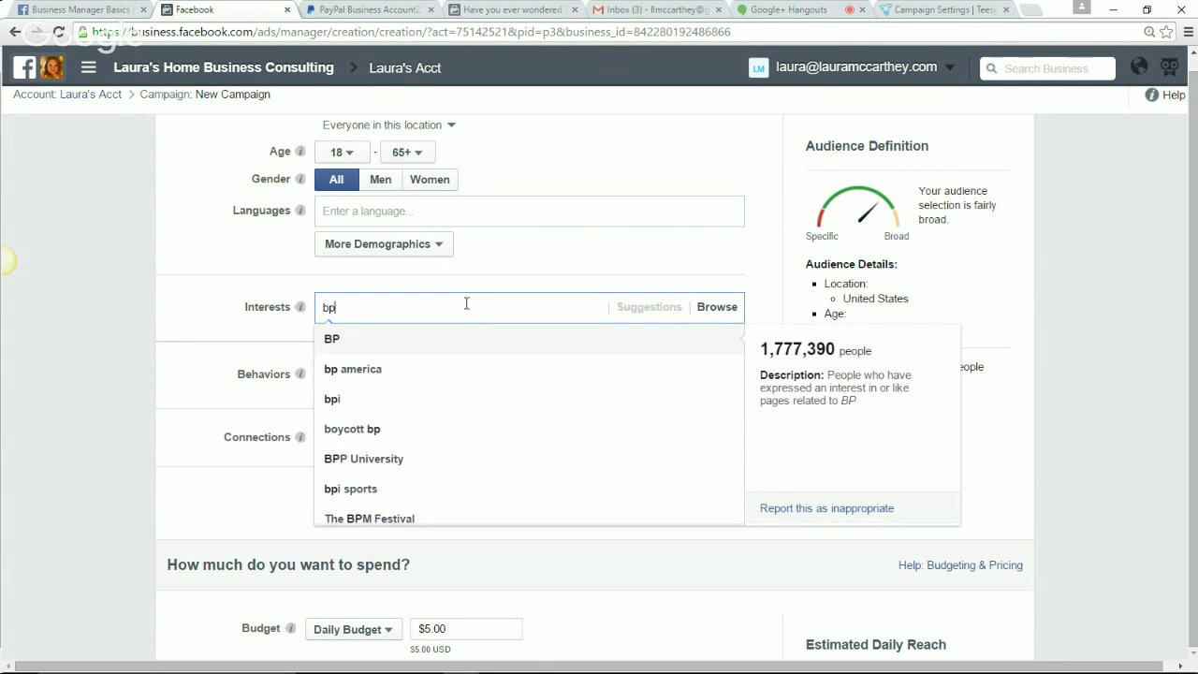
key("BackSpace")
key("BackSpace")
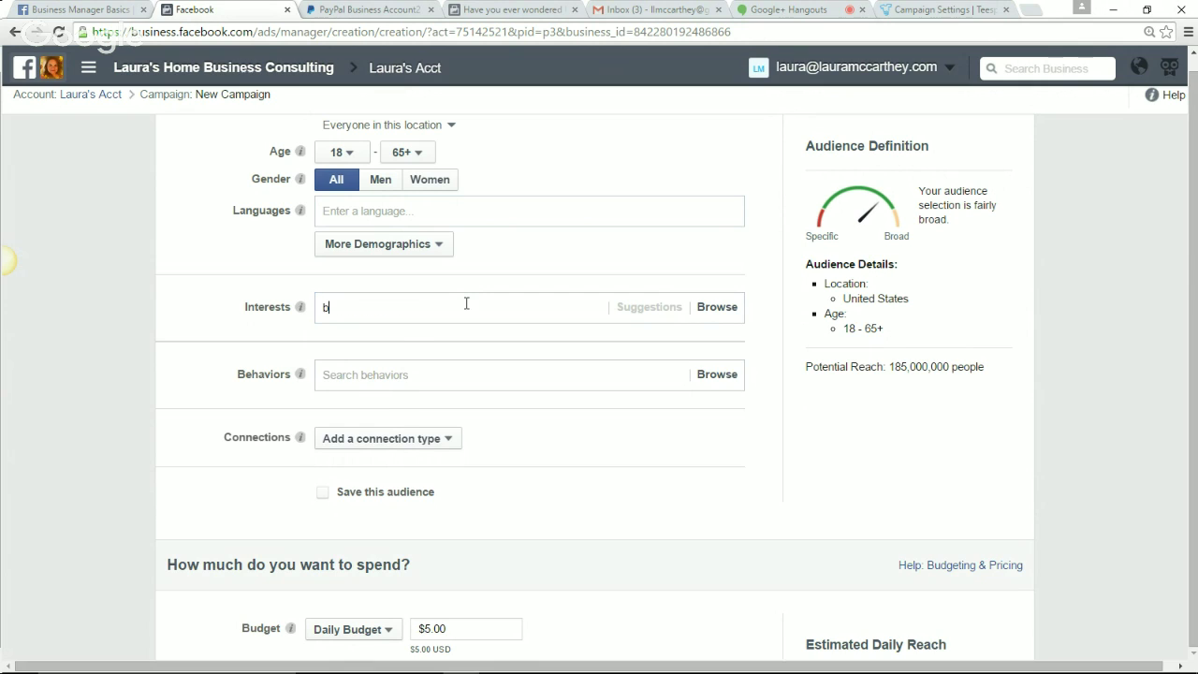
type("bowling")
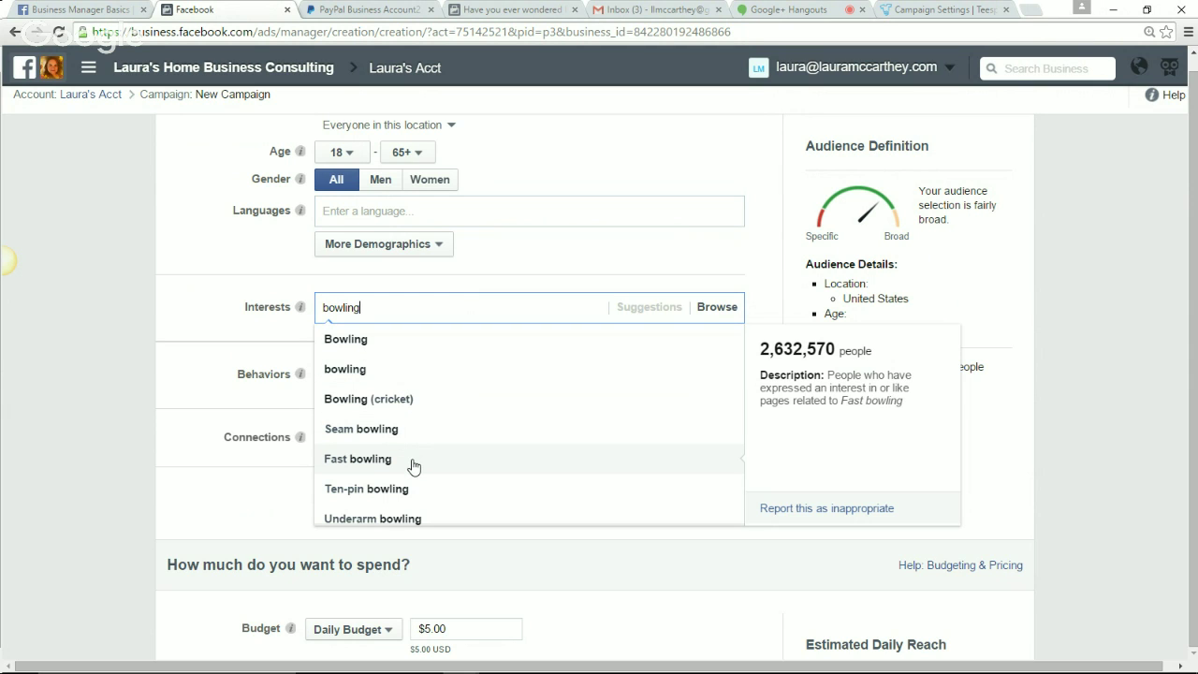
scroll(417, 492, "down", 1)
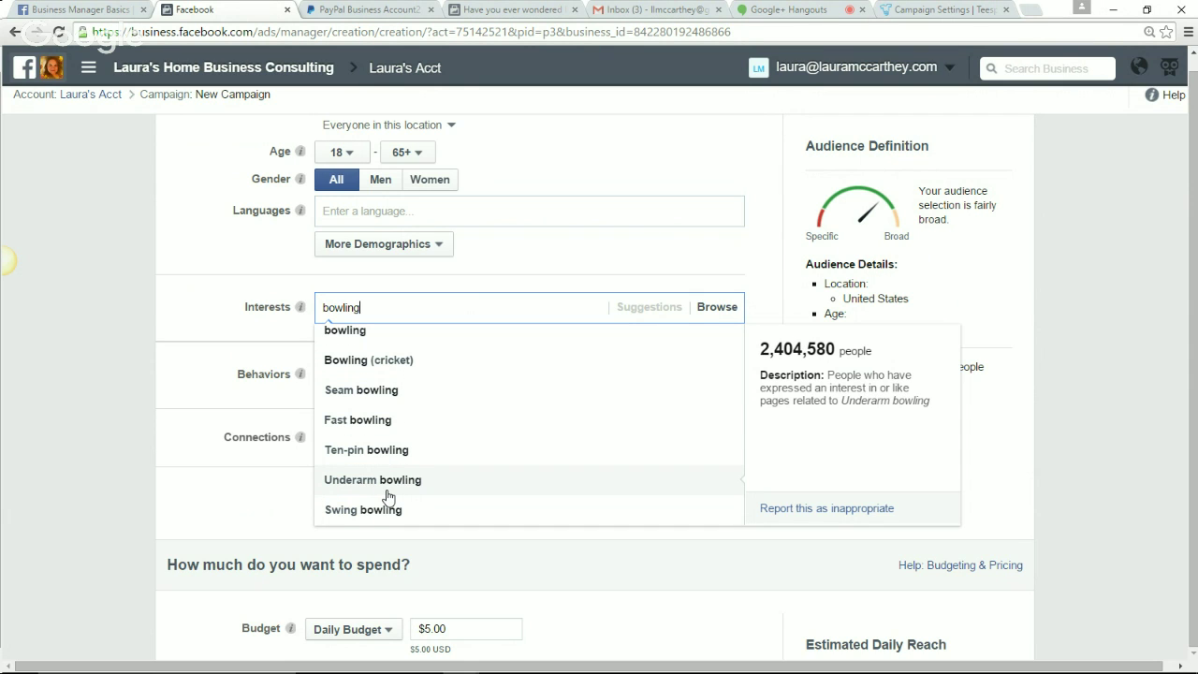
scroll(375, 343, "up", 1)
left_click(376, 342)
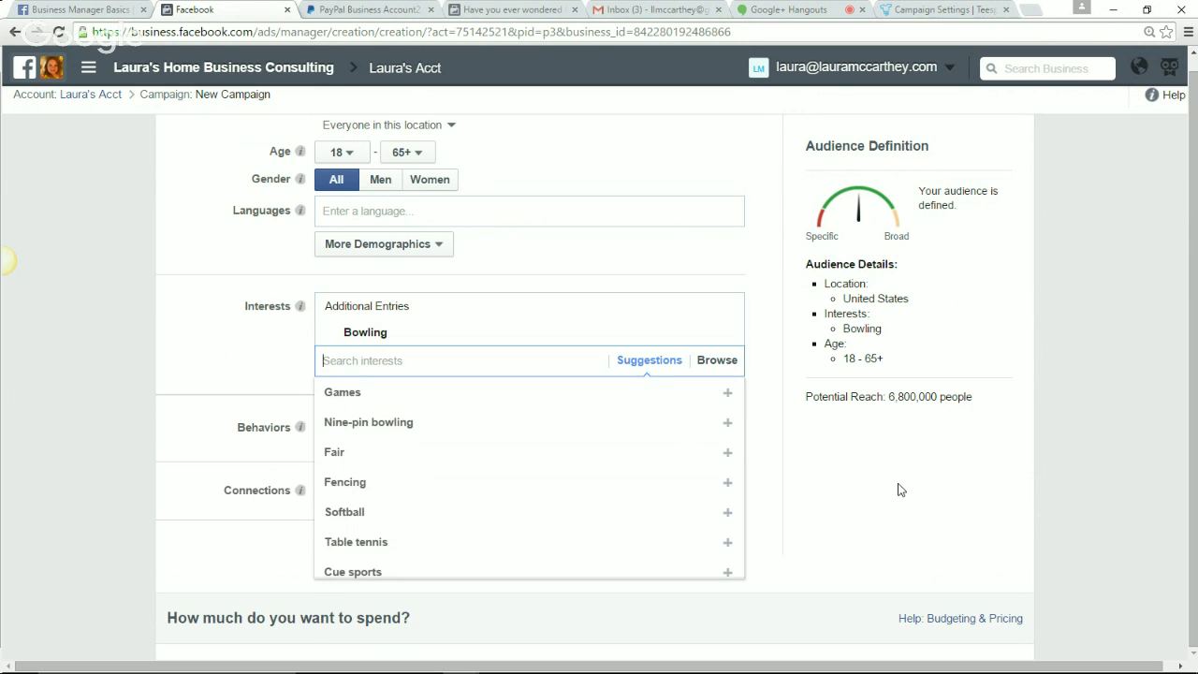
scroll(900, 490, "up", 1)
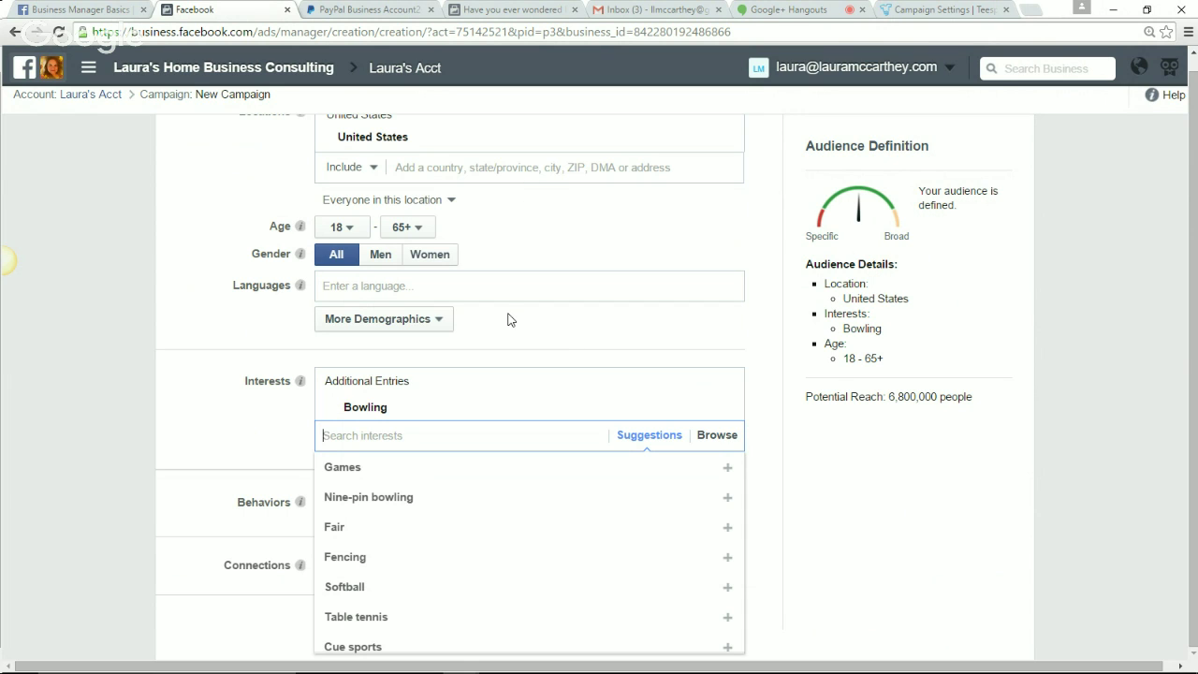
mouse_move(430, 417)
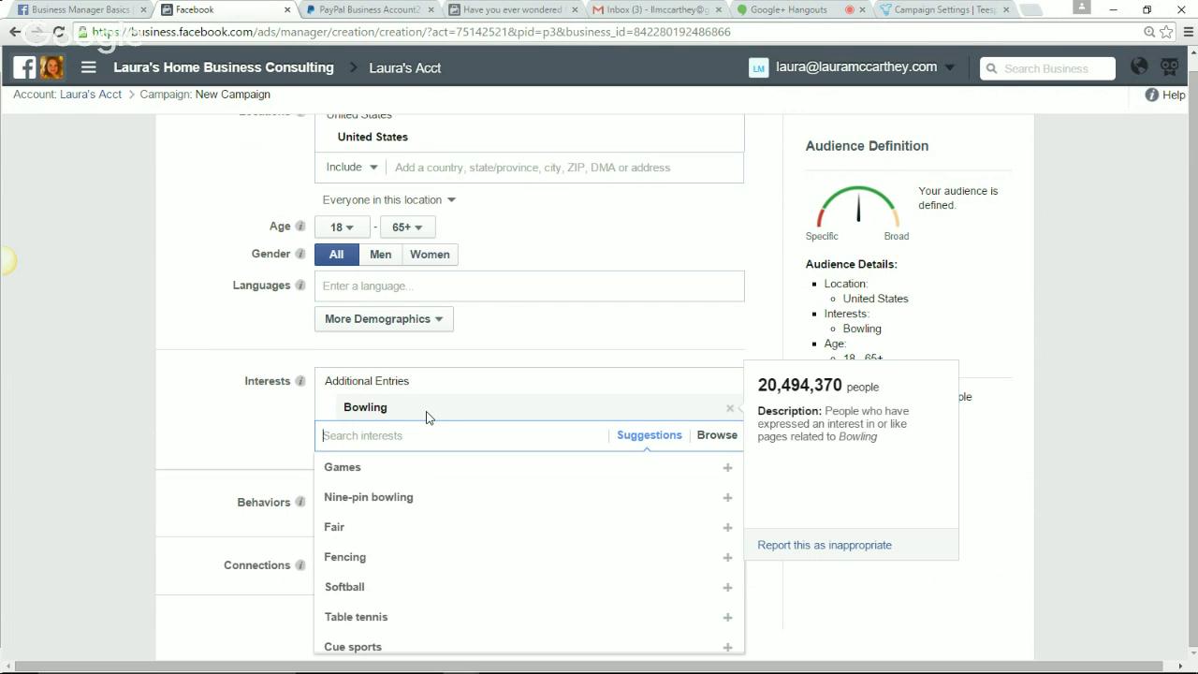
Remove the Bowling interest and change the audience location to California, United States
left_click(729, 408)
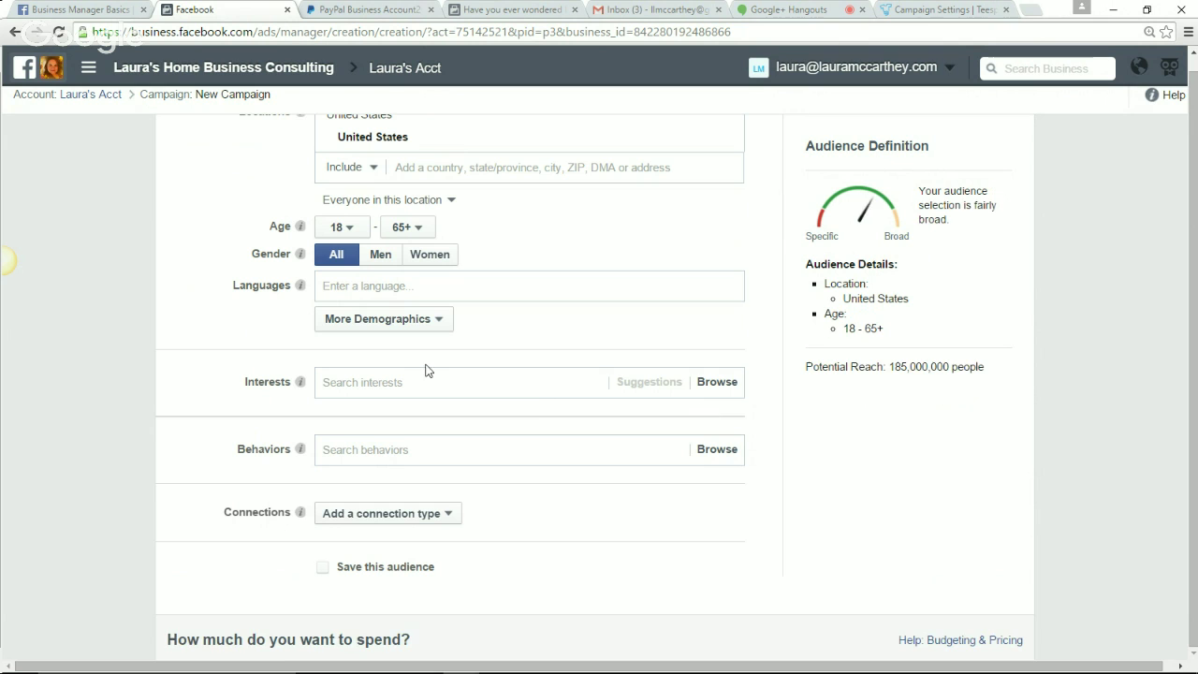
left_click(415, 380)
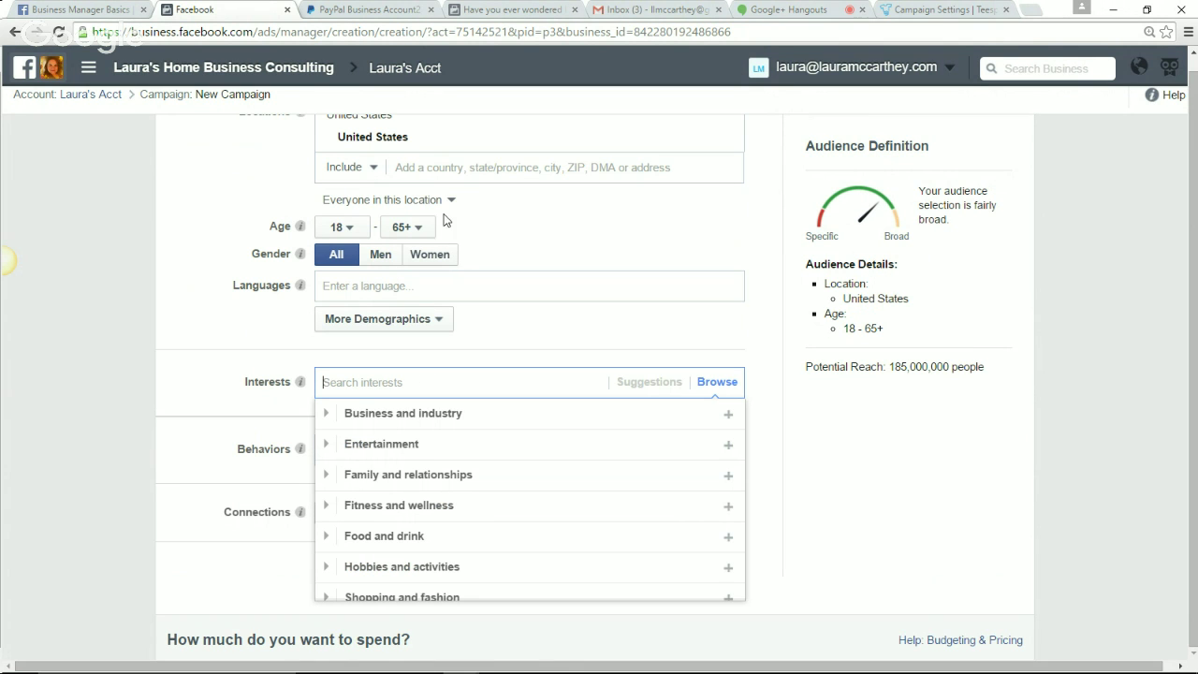
left_click(410, 169)
scroll(410, 176, "up", 1)
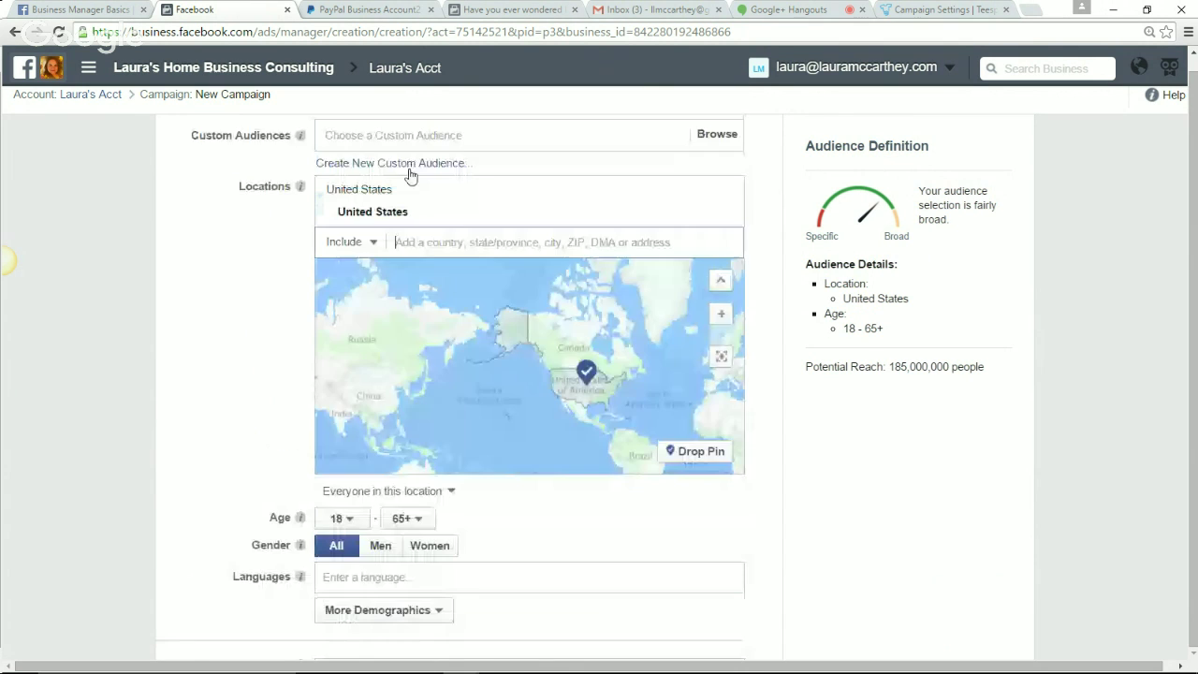
scroll(410, 175, "up", 1)
type("califor")
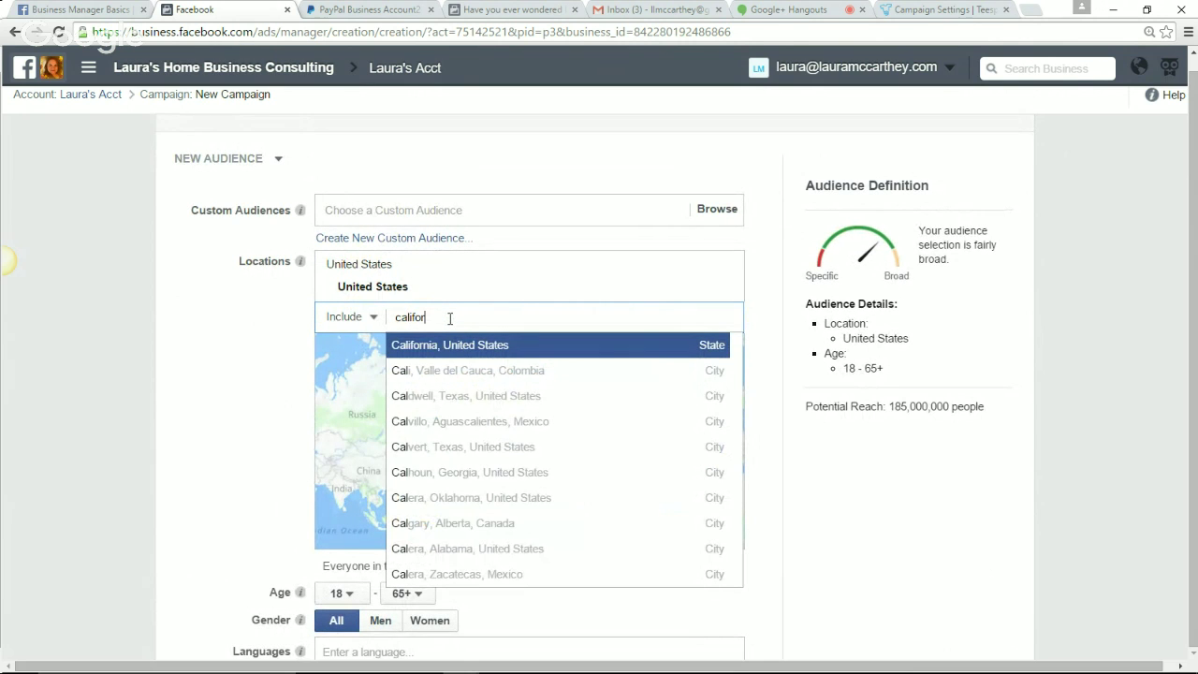
left_click(462, 352)
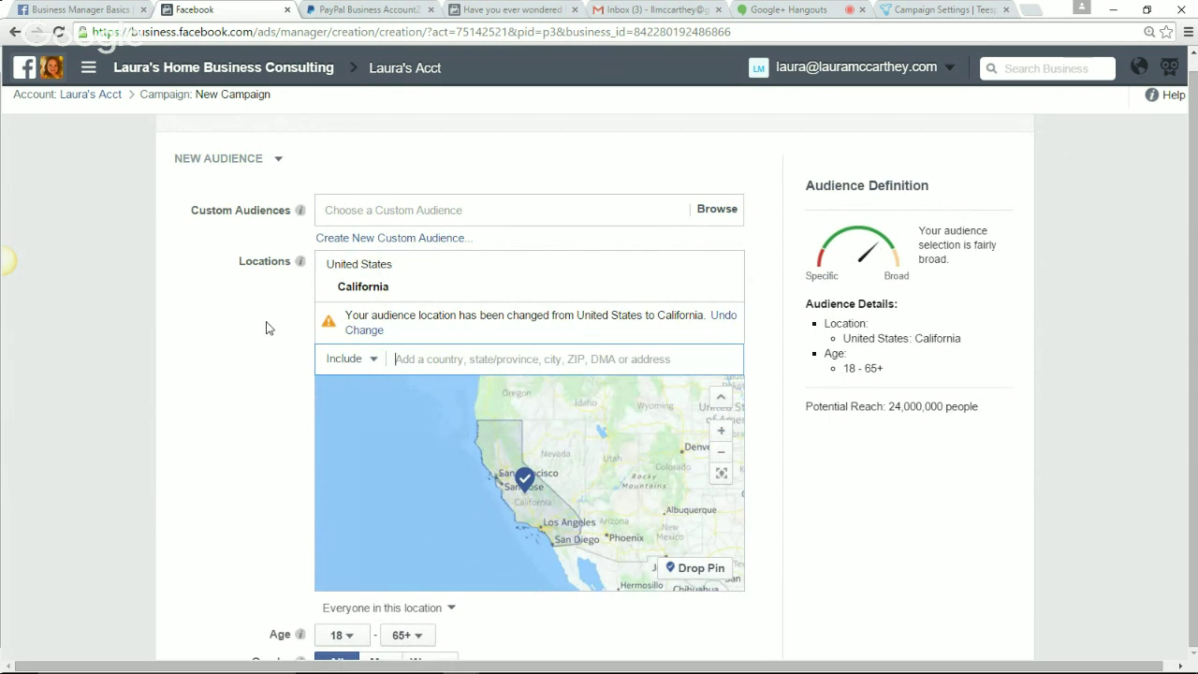
Search the interests for "new home" and add New home sales to the audience
scroll(266, 328, "down", 1)
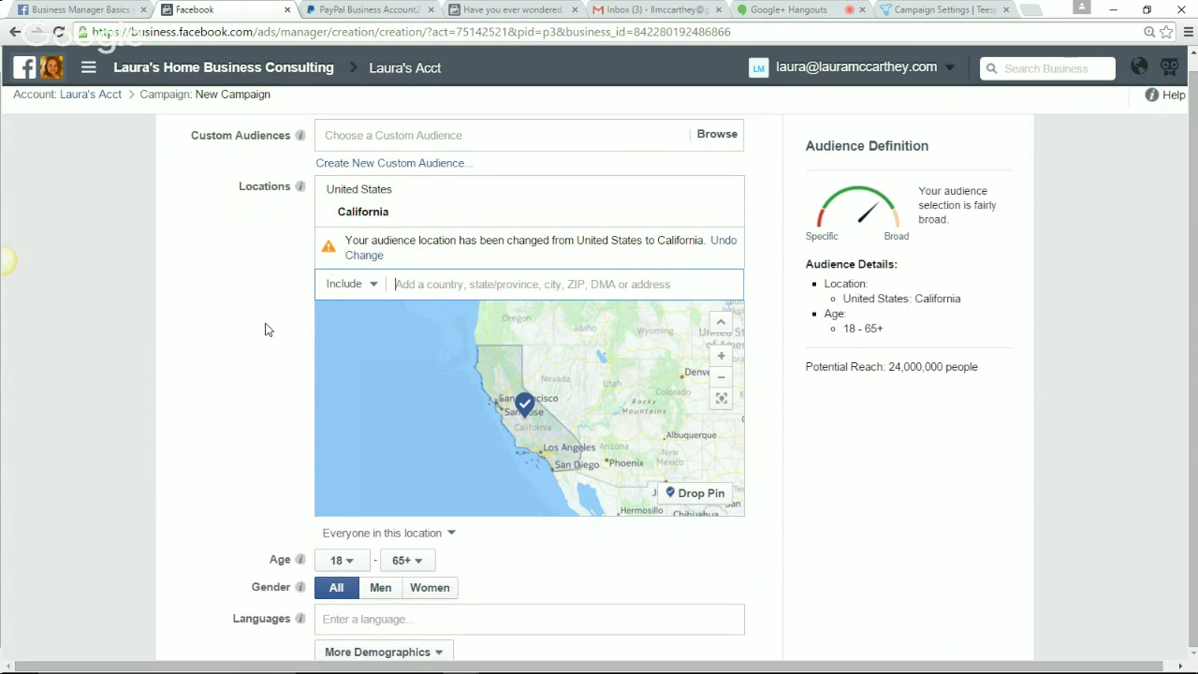
scroll(265, 328, "down", 1)
scroll(266, 330, "down", 2)
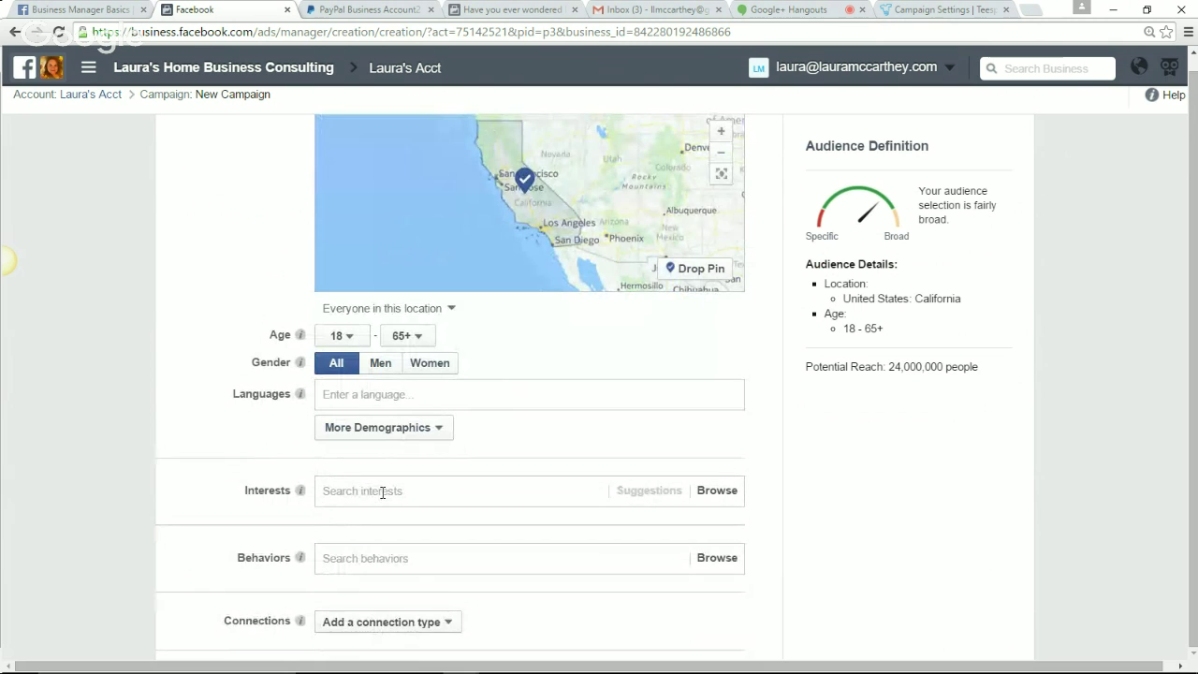
left_click(381, 493)
type("nre")
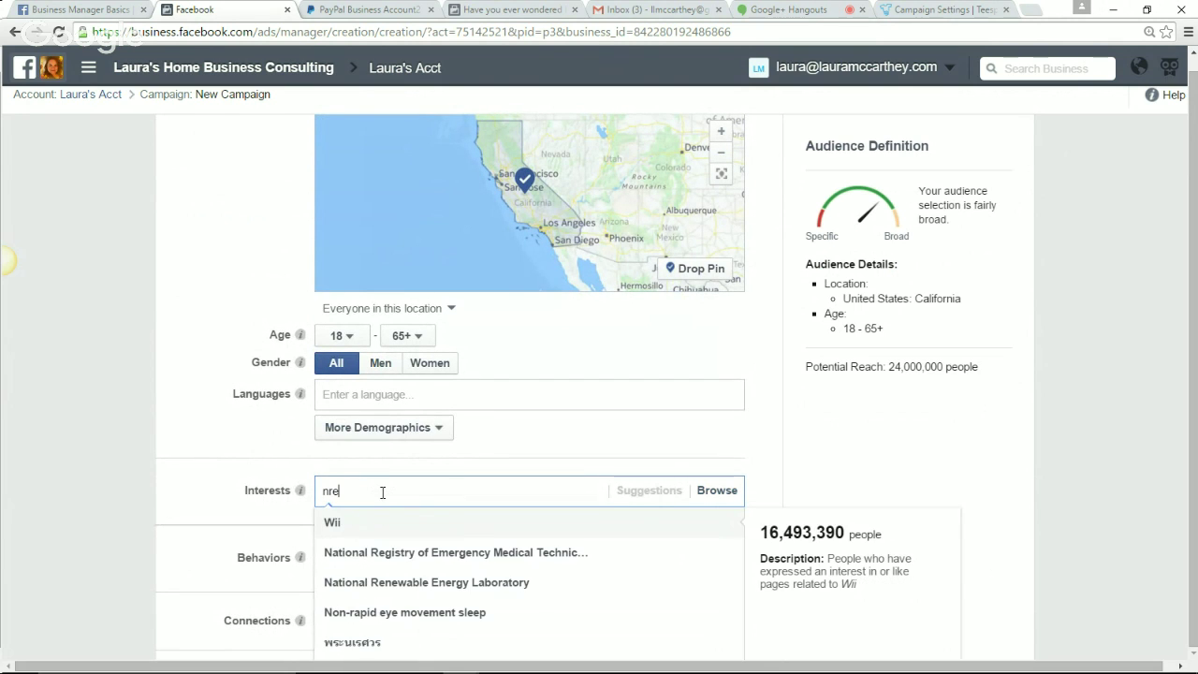
key("BackSpace")
key("BackSpace")
key("BackSpace")
type("ew home")
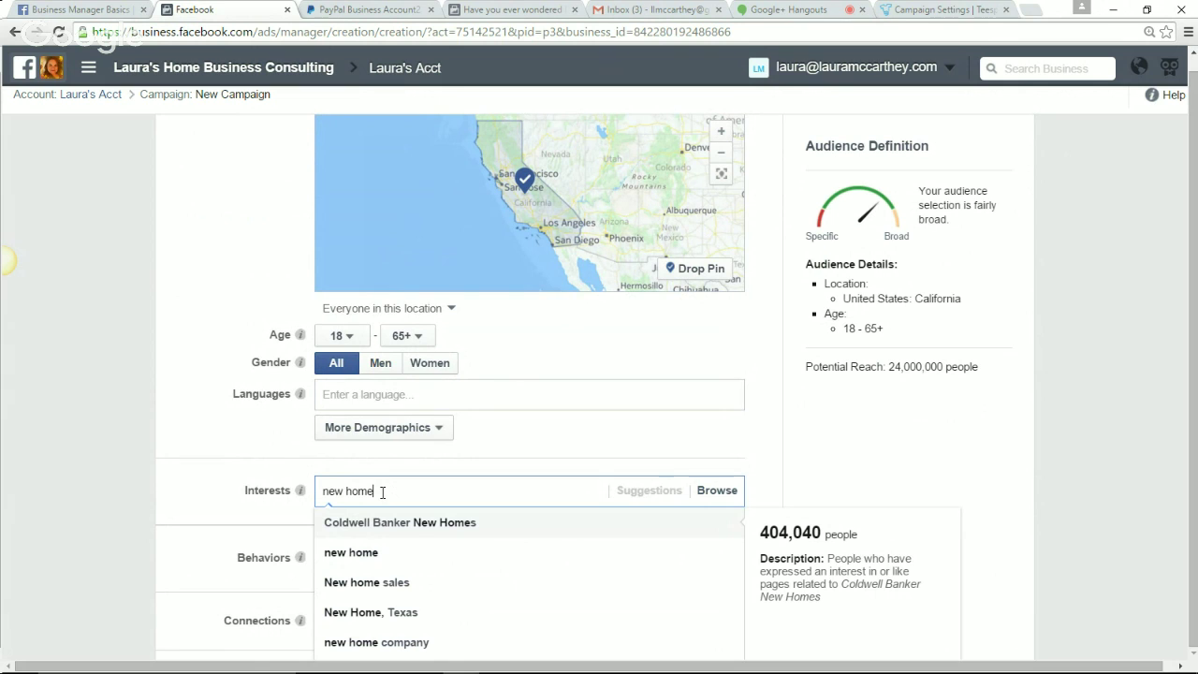
left_click(406, 582)
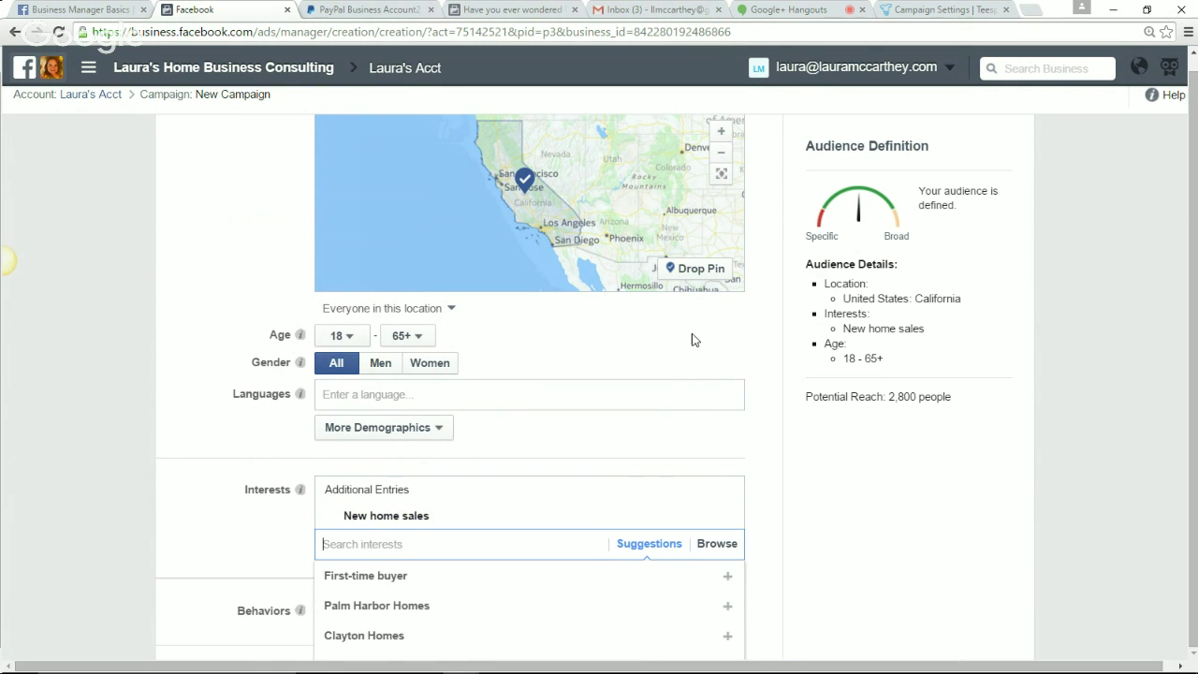
Add the suggested interests First-time buyer and Real estate investing to the audience
scroll(691, 341, "down", 1)
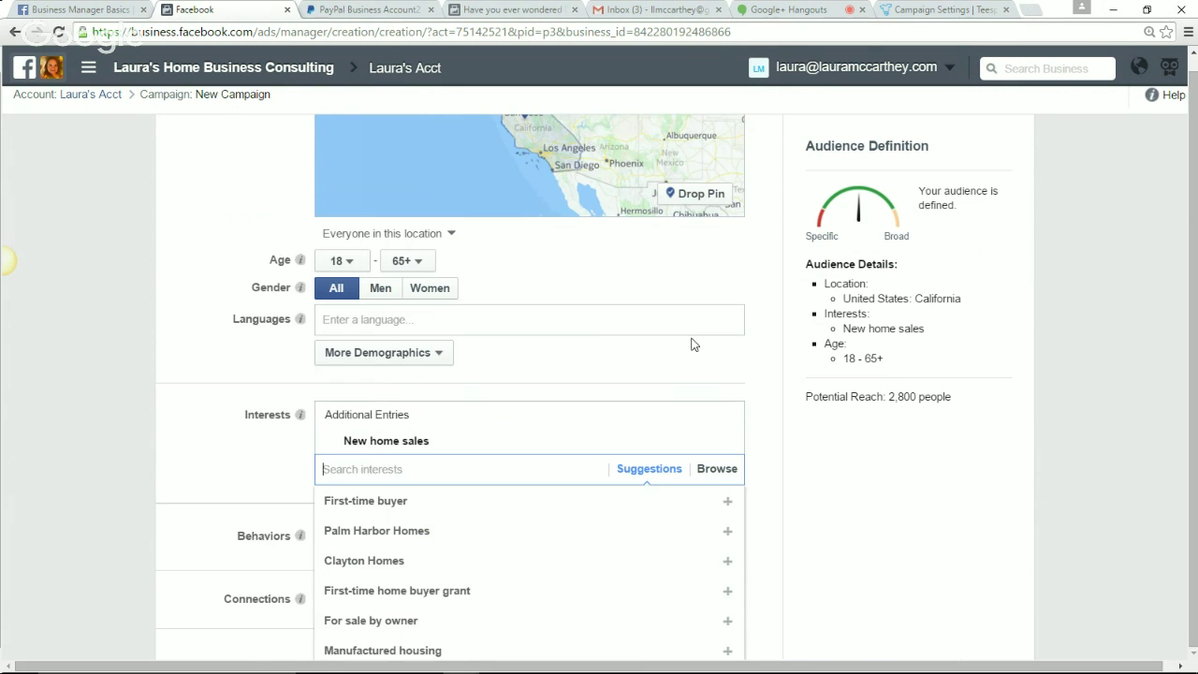
left_click(426, 515)
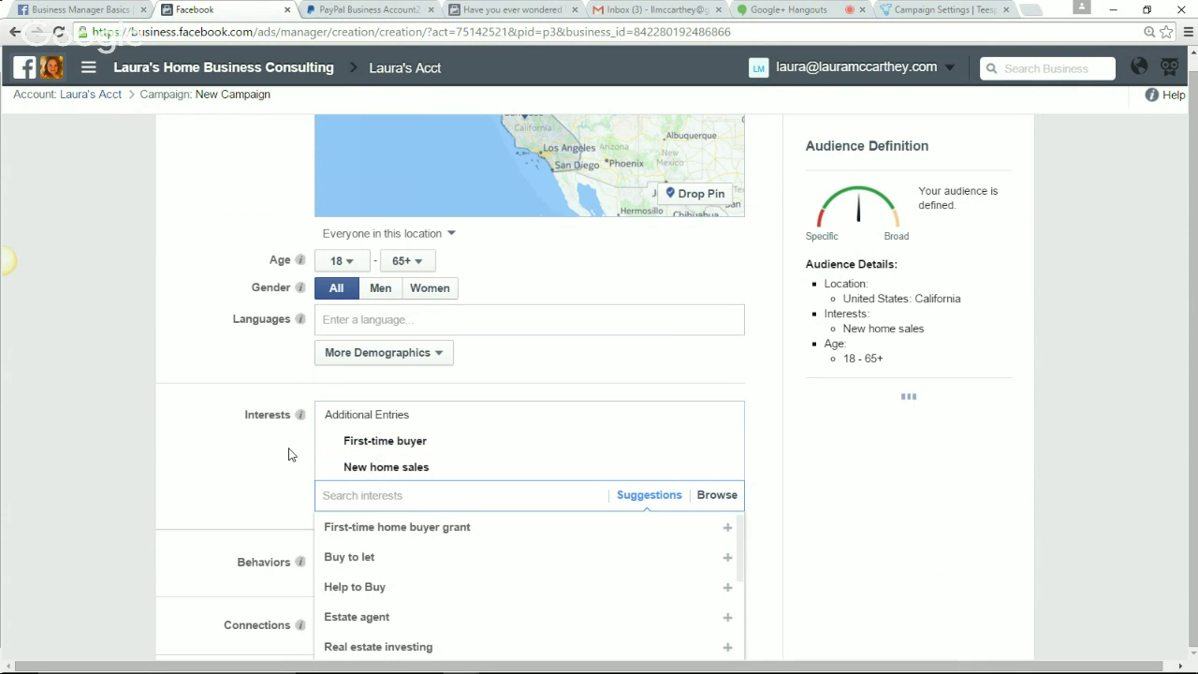
scroll(289, 452, "down", 1)
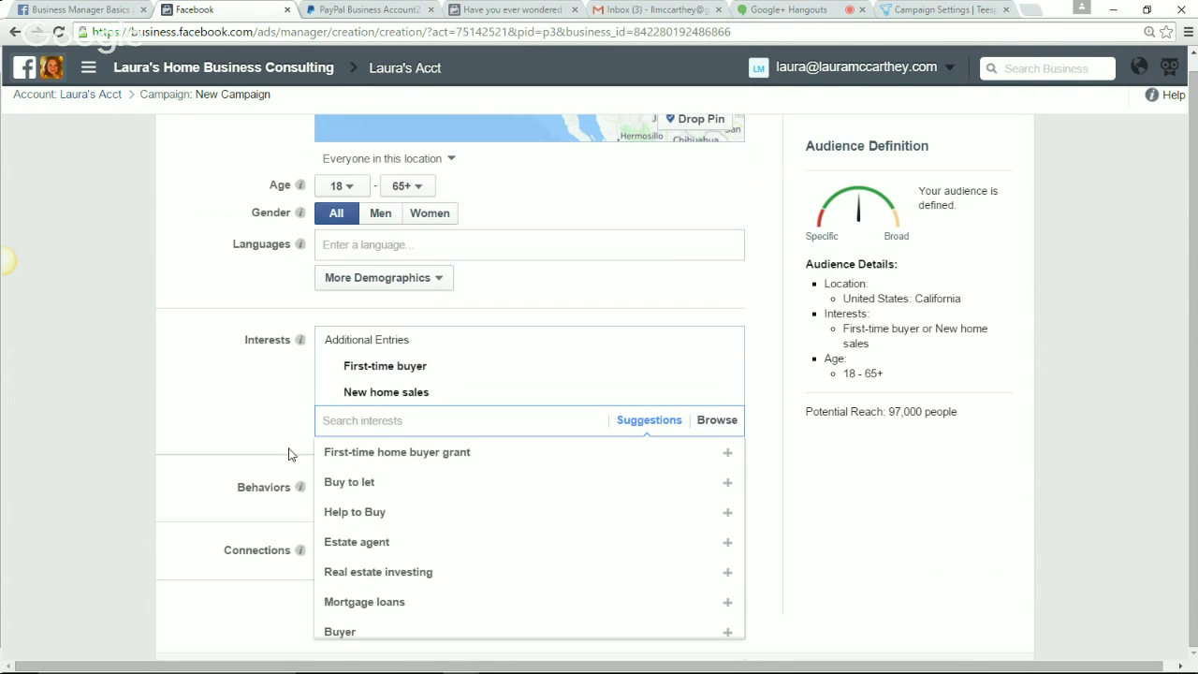
left_click(379, 572)
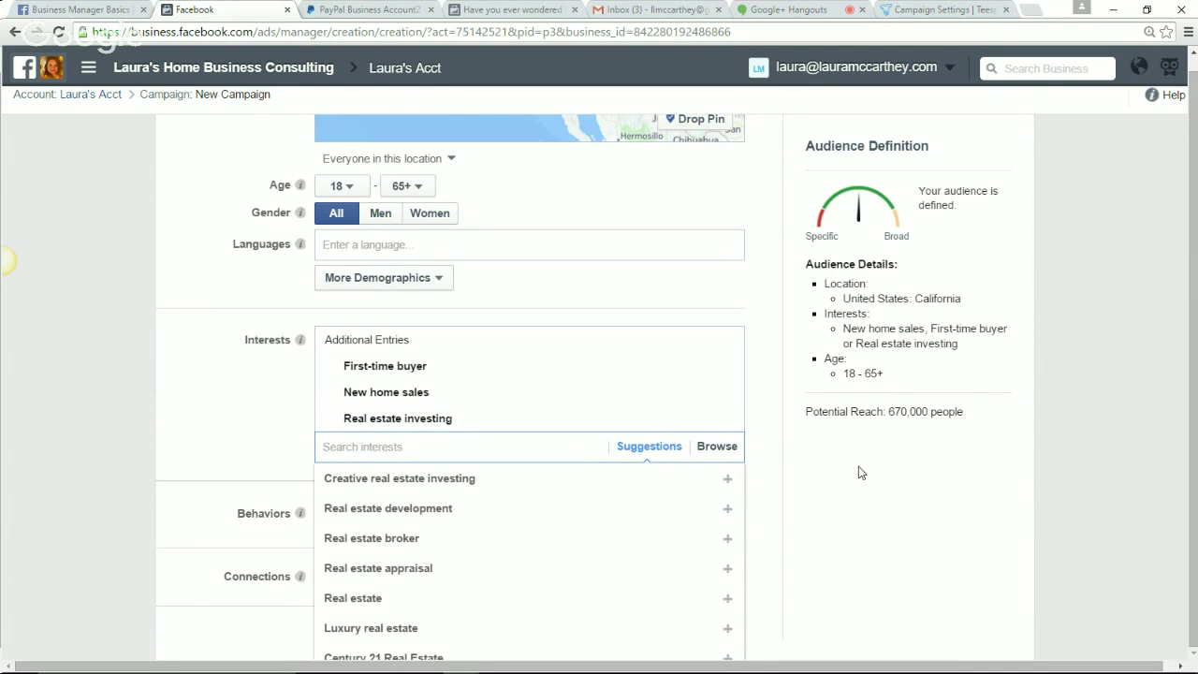
Examine the audience's potential reach, the descriptions of the three selected interests and the location targeting
left_click_drag(894, 413, 904, 420)
scroll(900, 529, "up", 1)
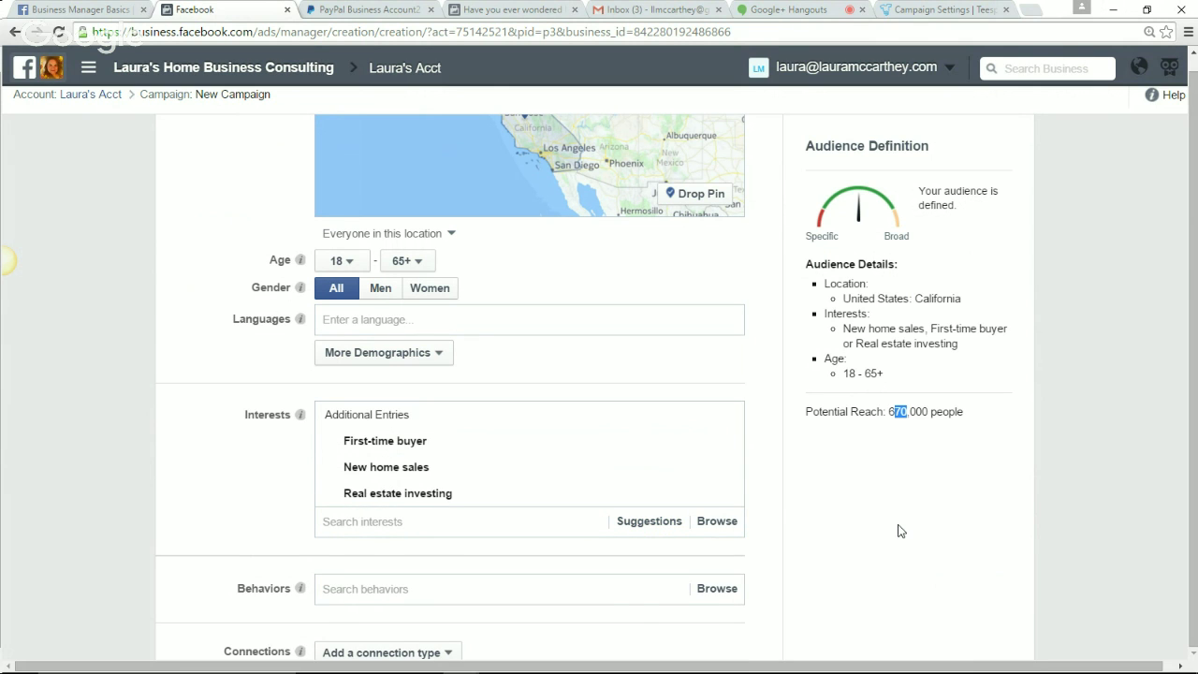
mouse_move(365, 501)
mouse_move(376, 468)
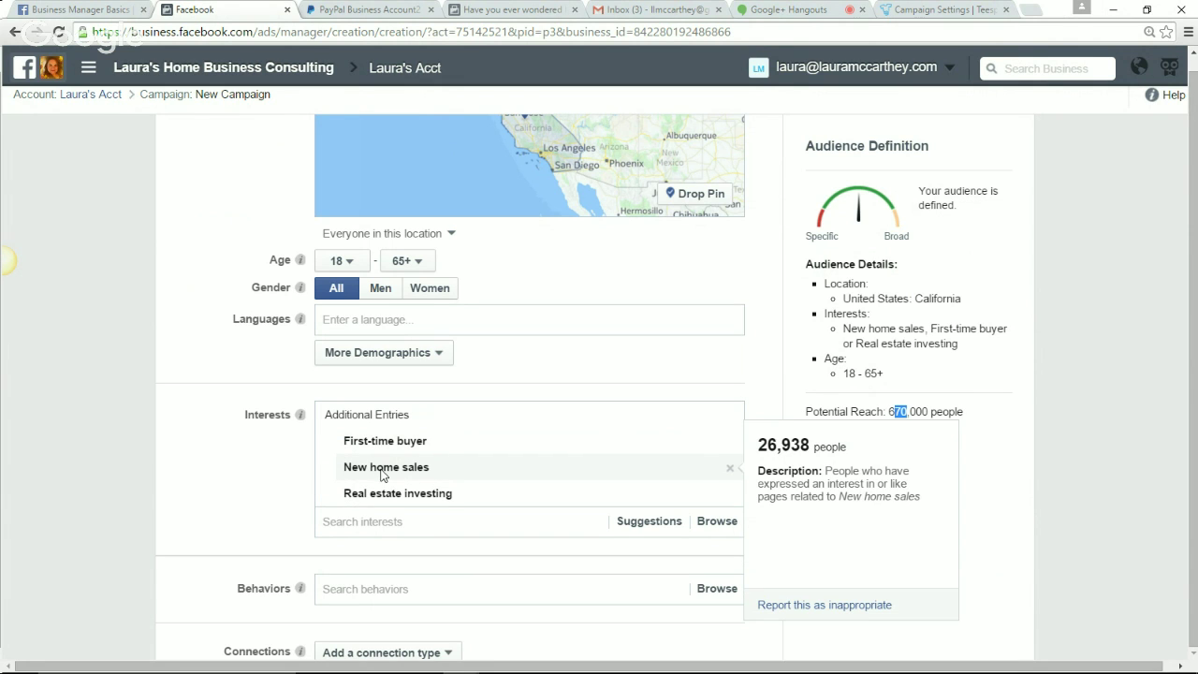
mouse_move(395, 498)
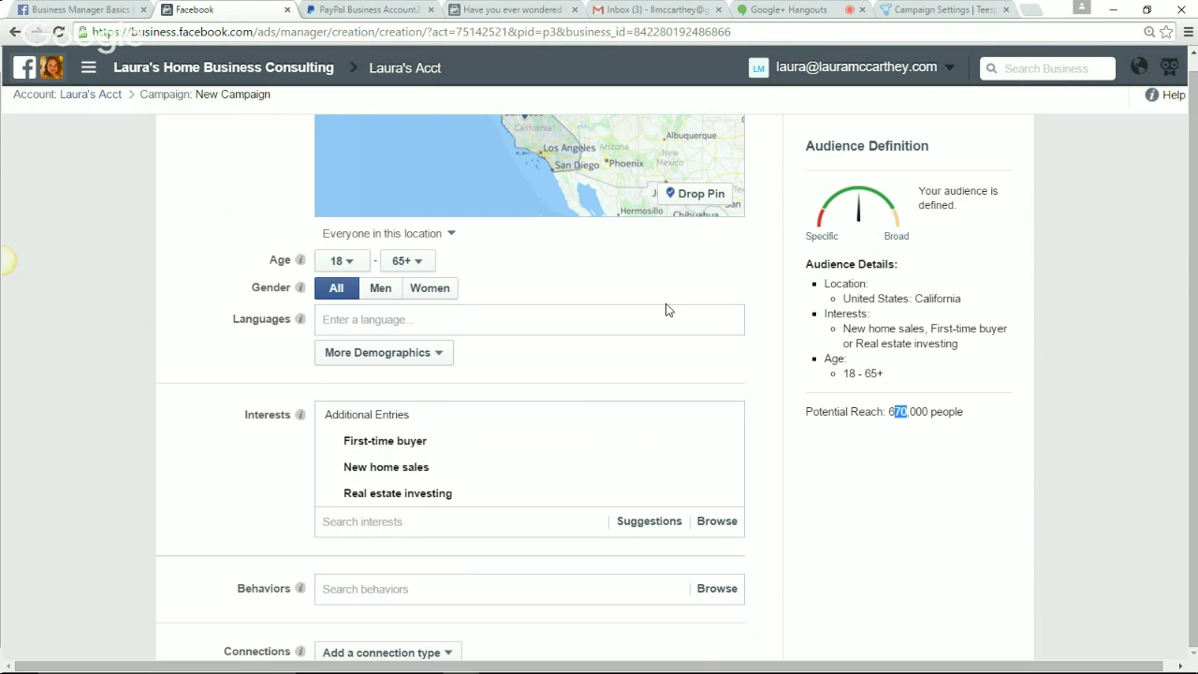
scroll(667, 309, "up", 1)
scroll(667, 310, "up", 2)
scroll(449, 300, "down", 2)
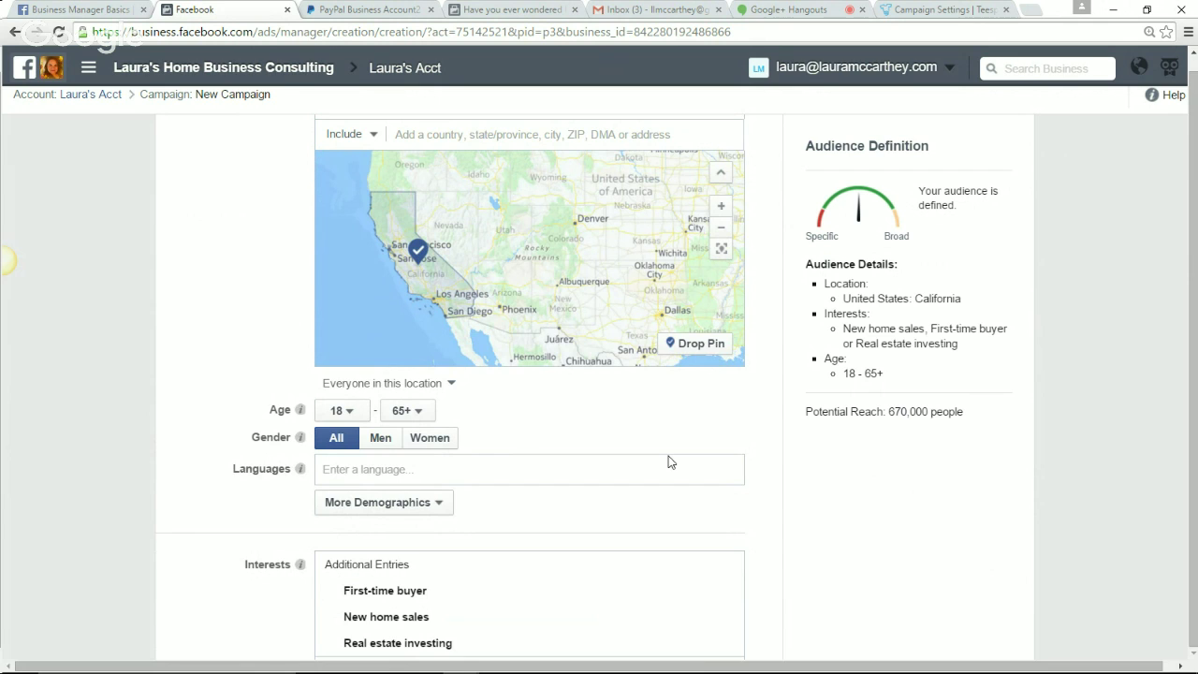
scroll(670, 461, "down", 1)
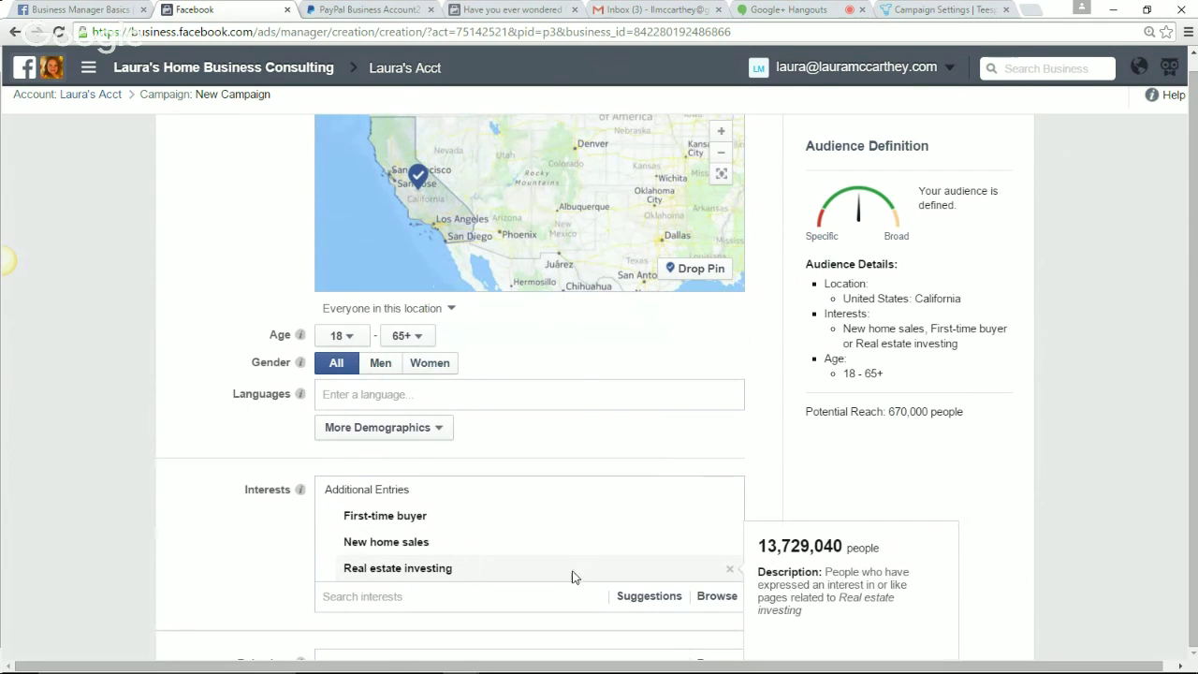
Set the ad set's daily budget to $1.00 and view the schedule, optimization and pricing options below it
scroll(591, 417, "down", 1)
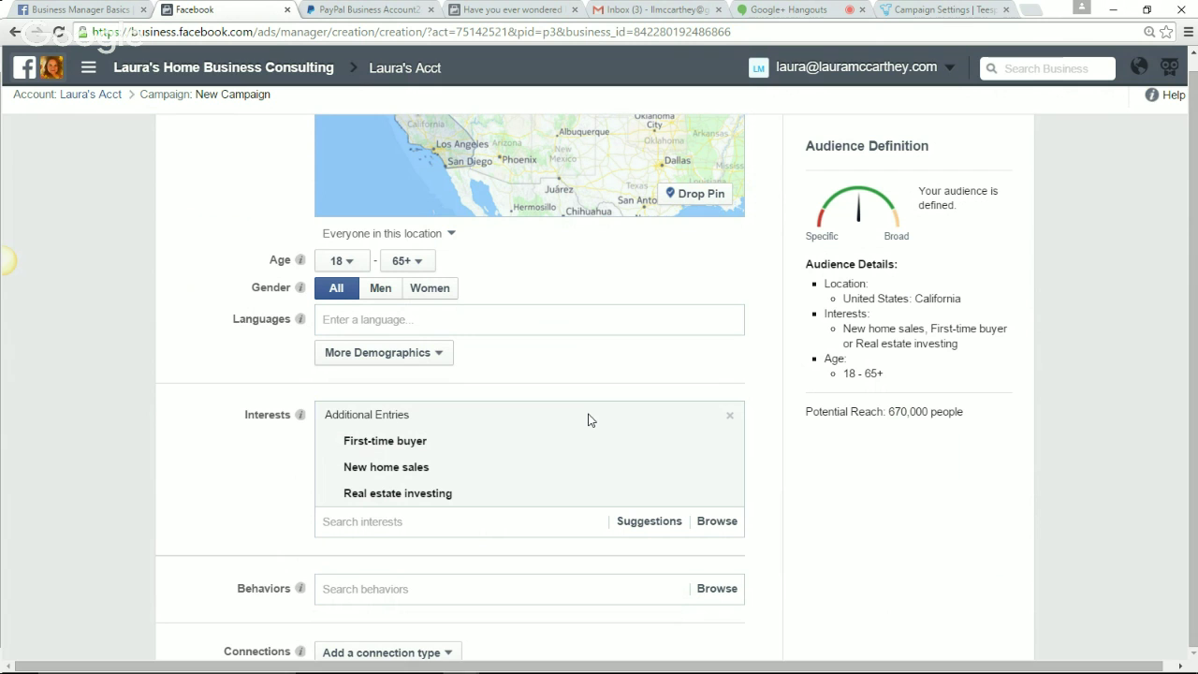
scroll(589, 419, "down", 4)
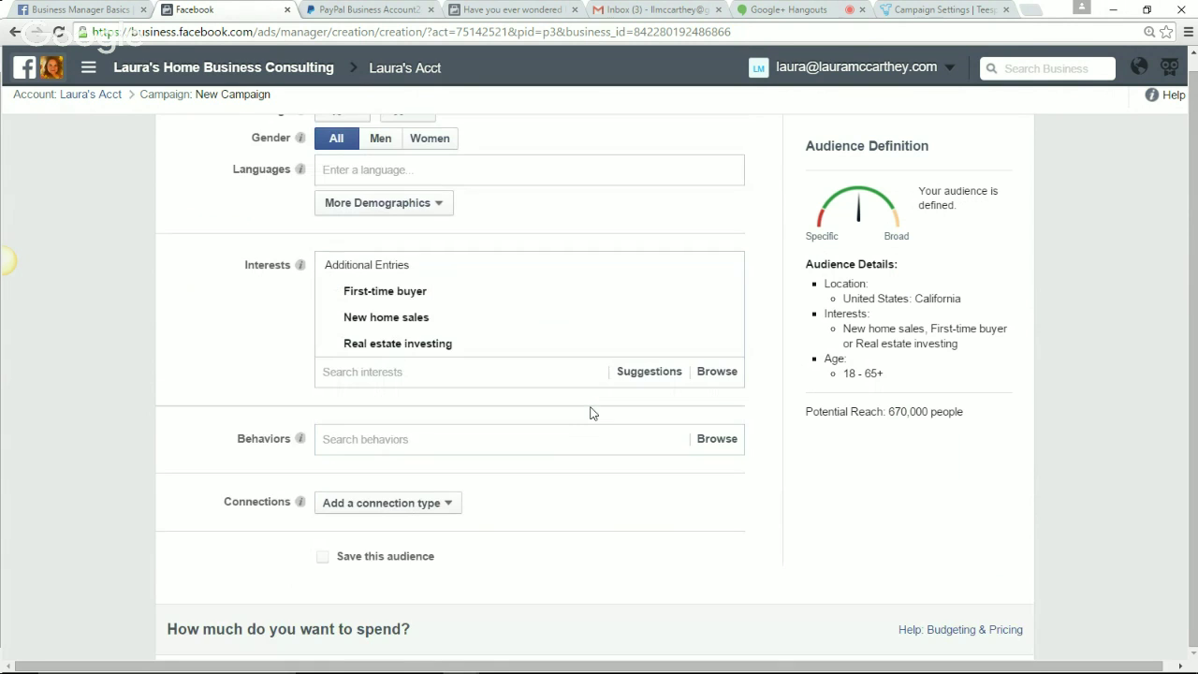
scroll(592, 409, "down", 1)
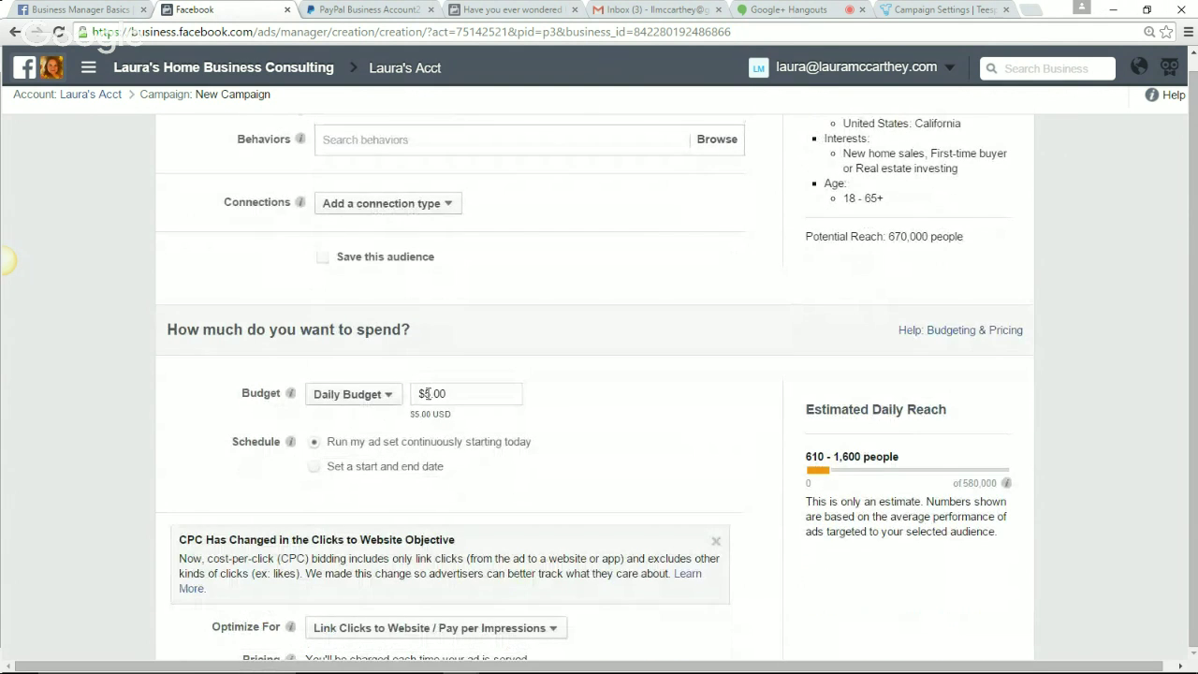
left_click(426, 393)
key("BackSpace")
type("1")
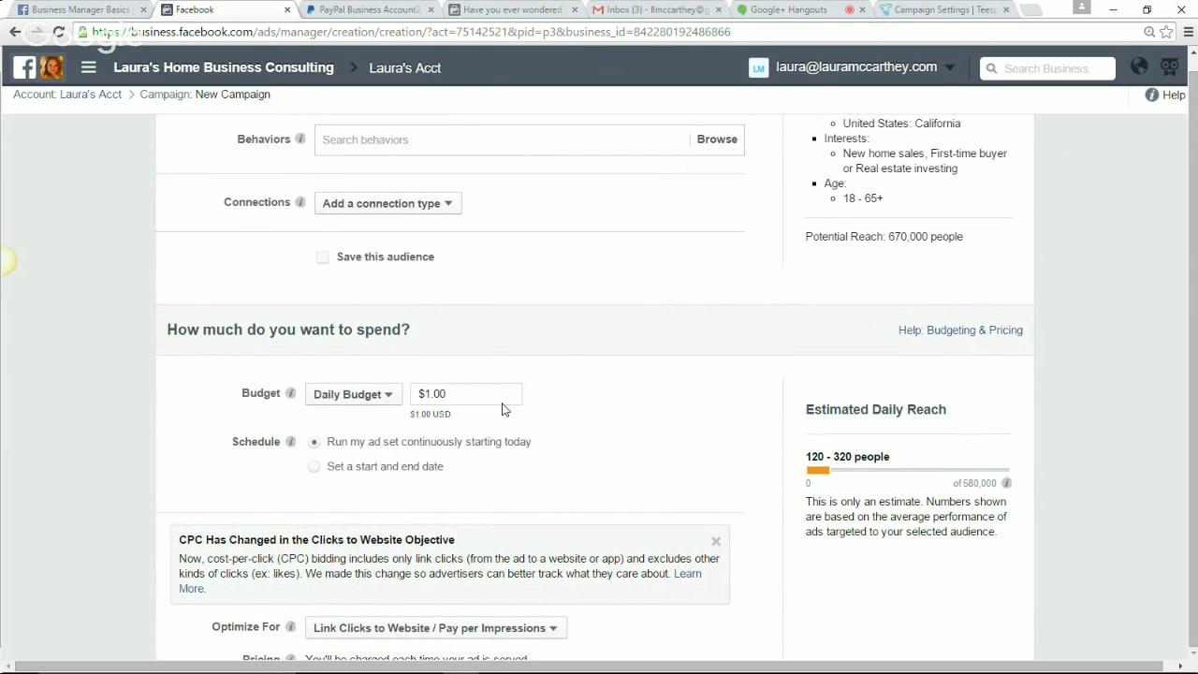
scroll(521, 408, "down", 2)
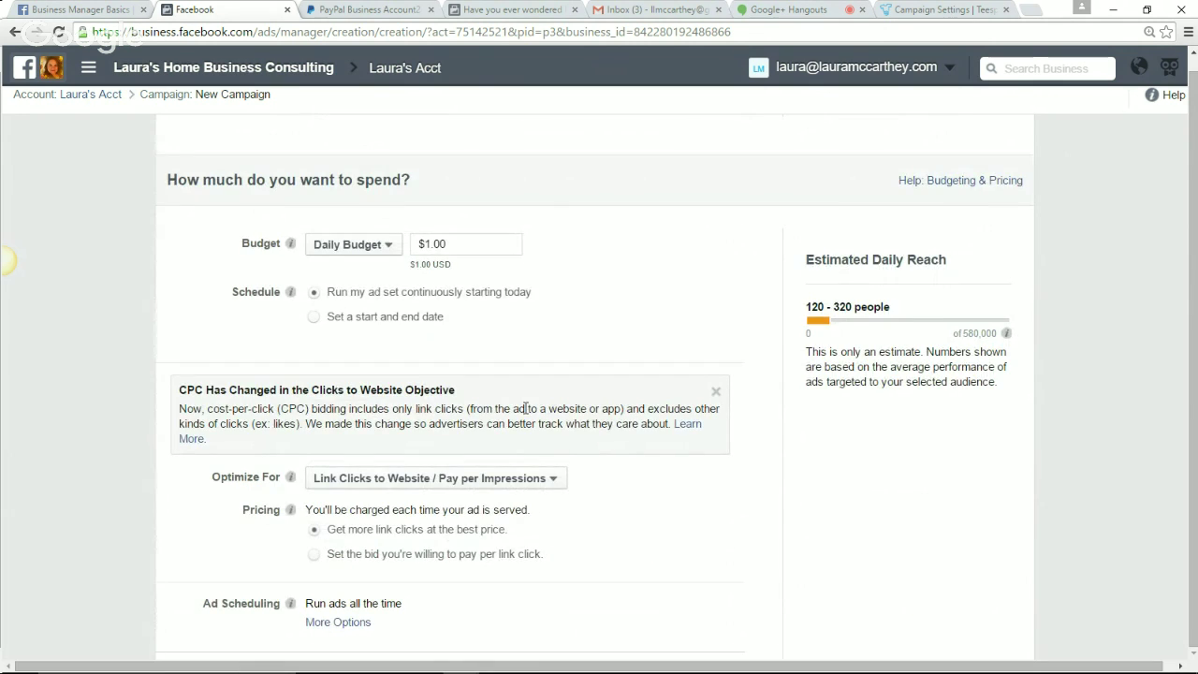
Return to the campaign objective choices and switch the objective to Boost your posts
scroll(529, 409, "up", 5)
scroll(529, 409, "up", 4)
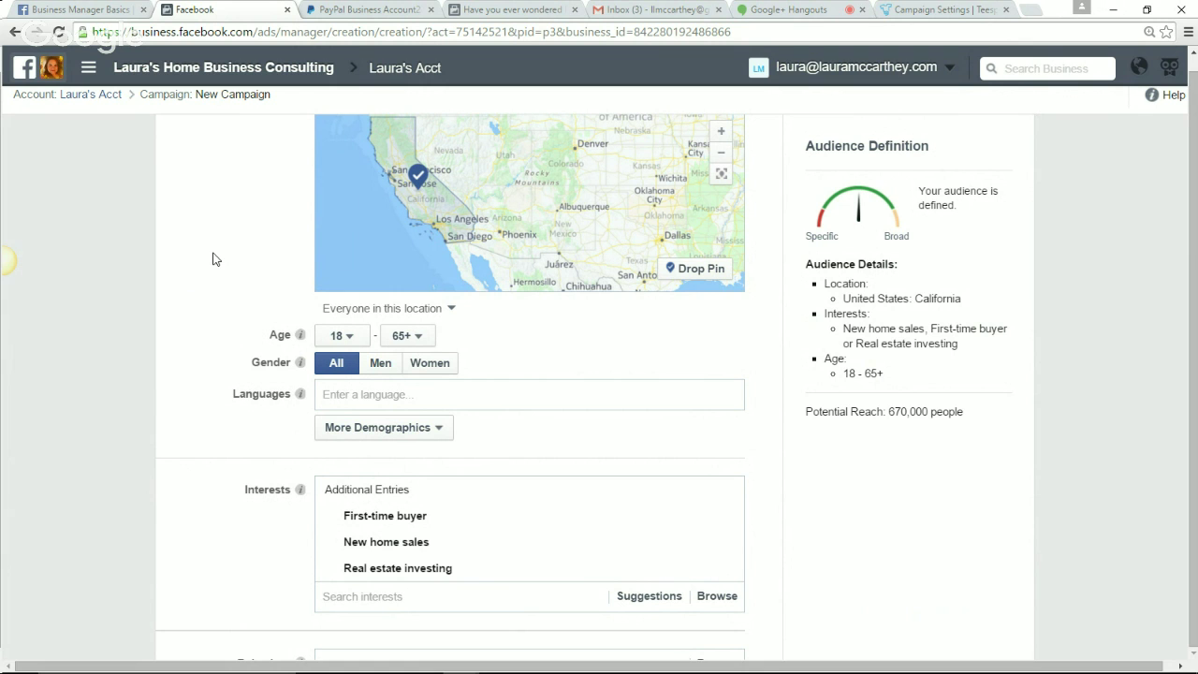
scroll(210, 279, "up", 2)
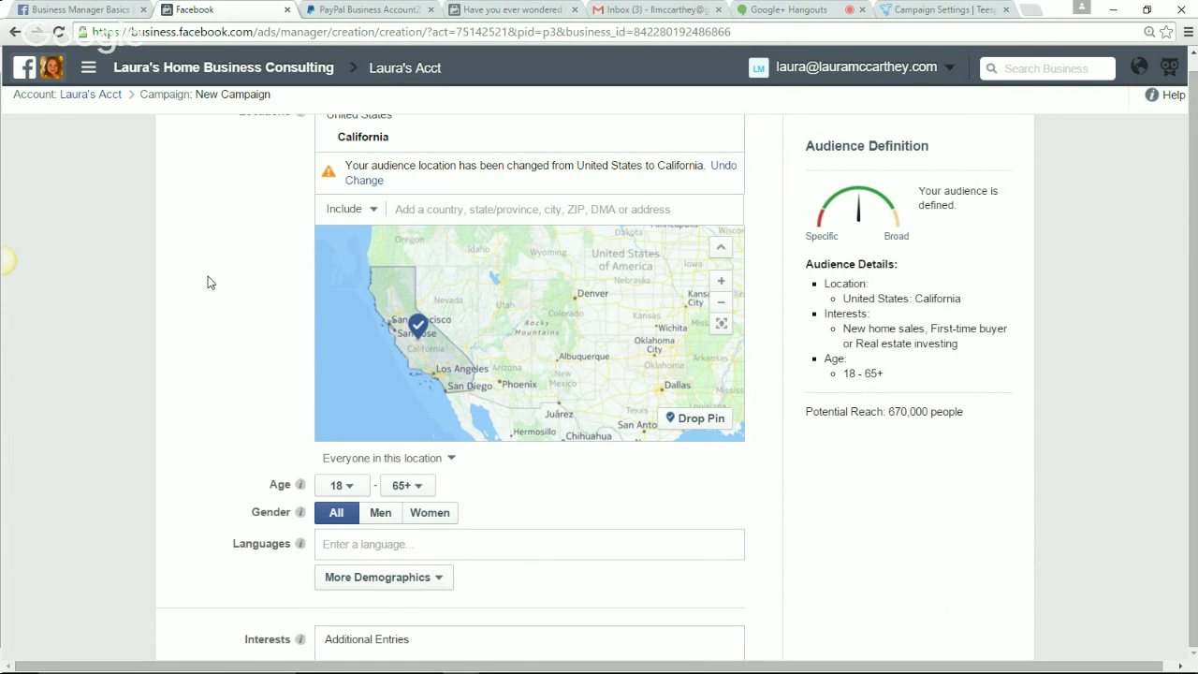
scroll(209, 281, "up", 6)
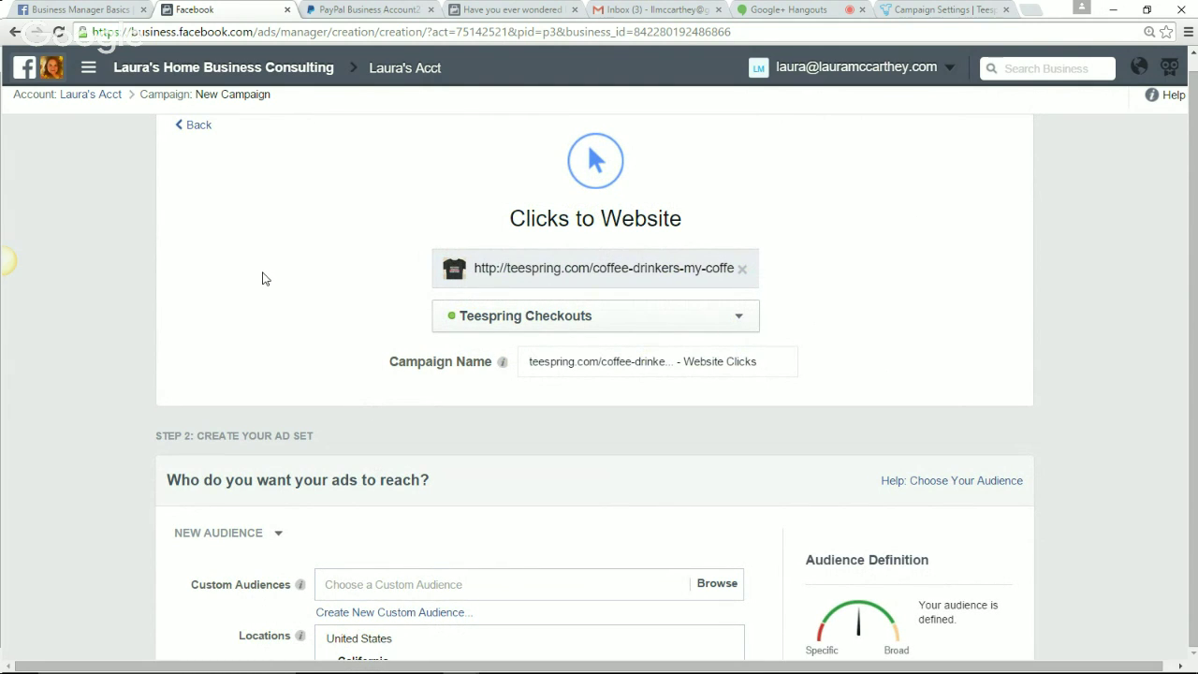
left_click(195, 125)
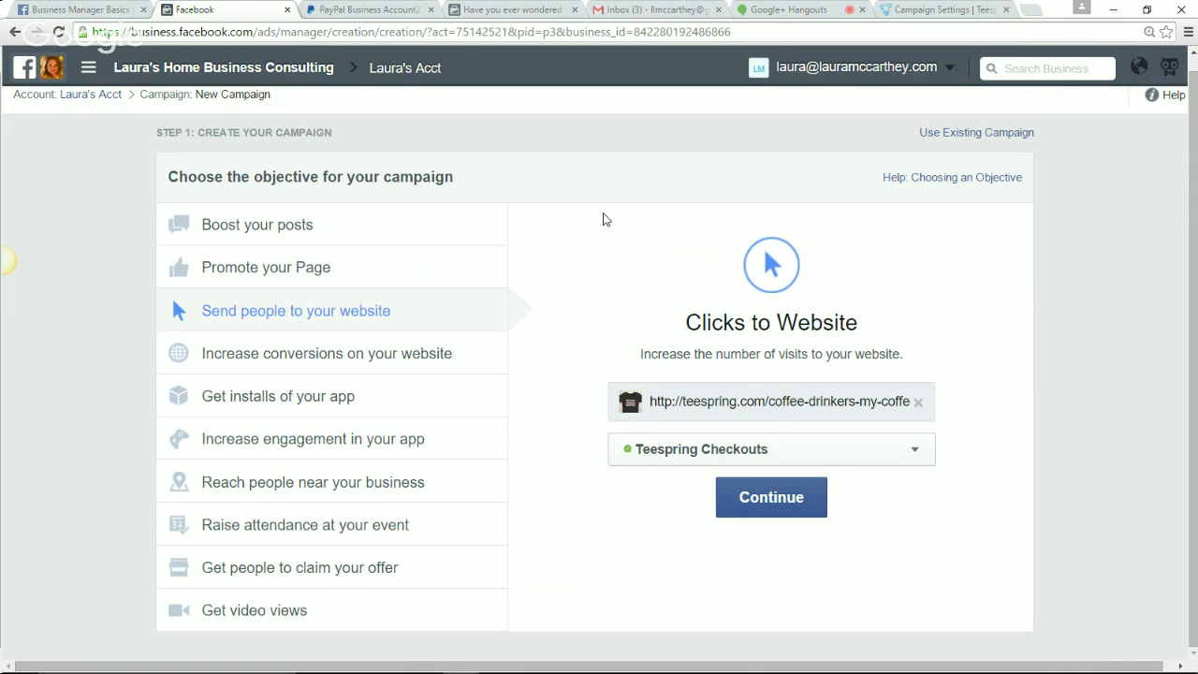
left_click(315, 226)
Choose the Coffee Drinkers Gear post starting "Ain't that the truth" for Page Post Engagement and continue to the ad set
left_click(801, 458)
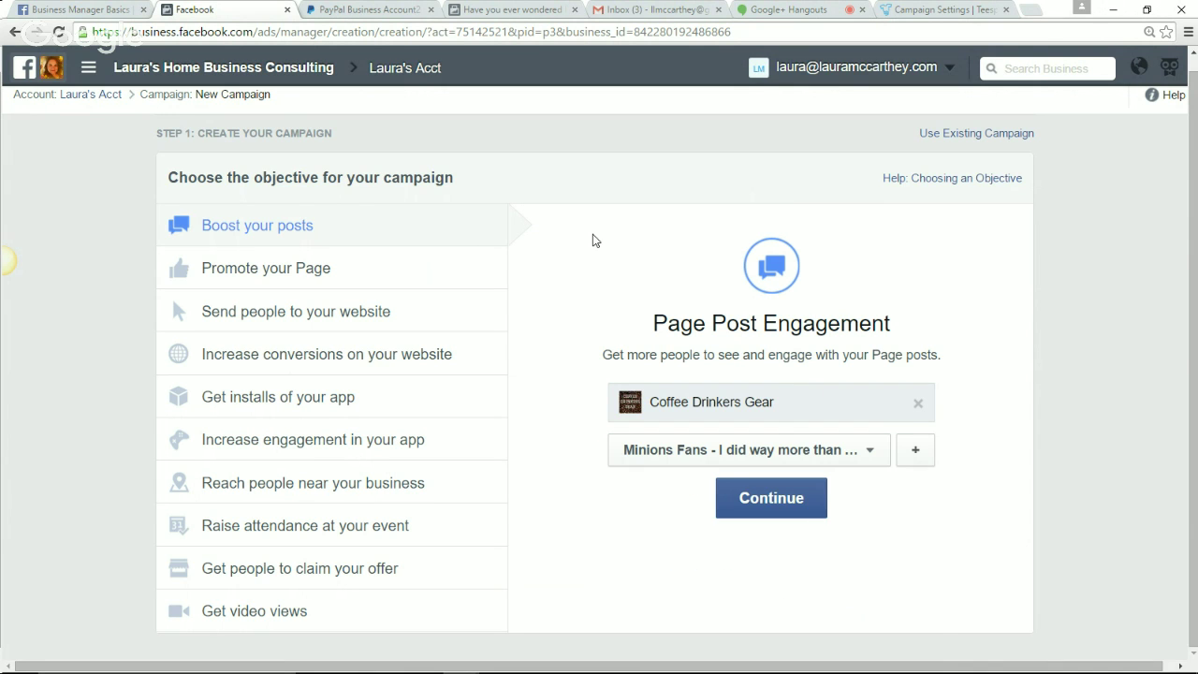
left_click(796, 457)
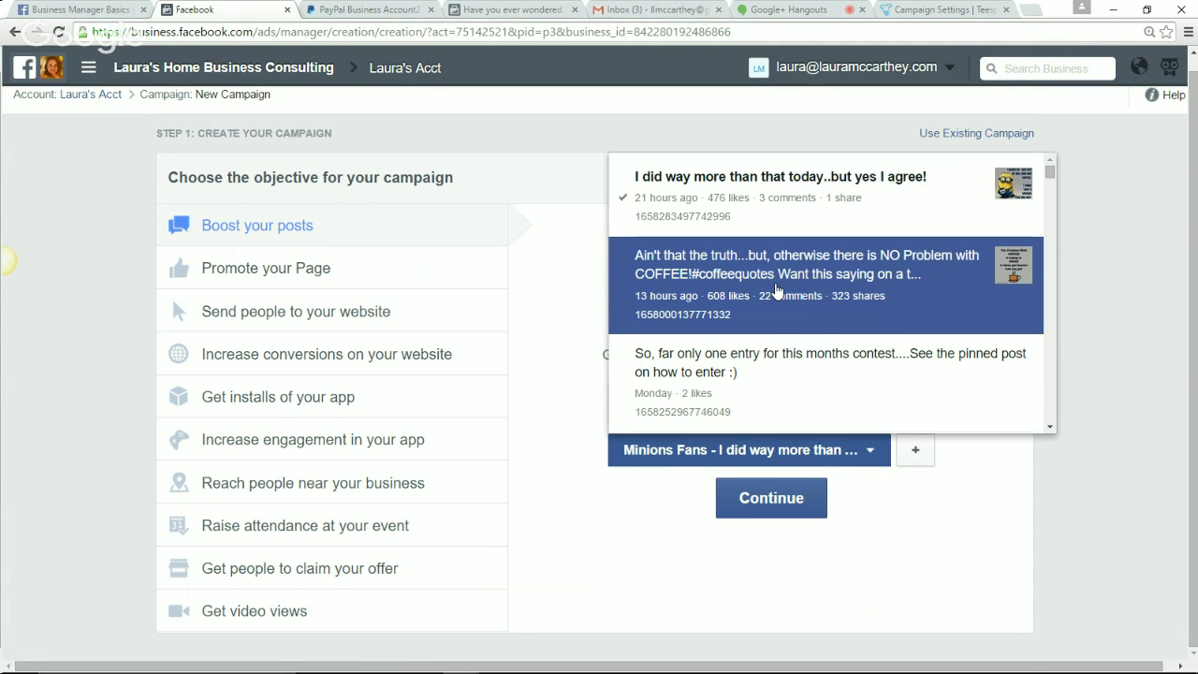
left_click(775, 292)
left_click(772, 497)
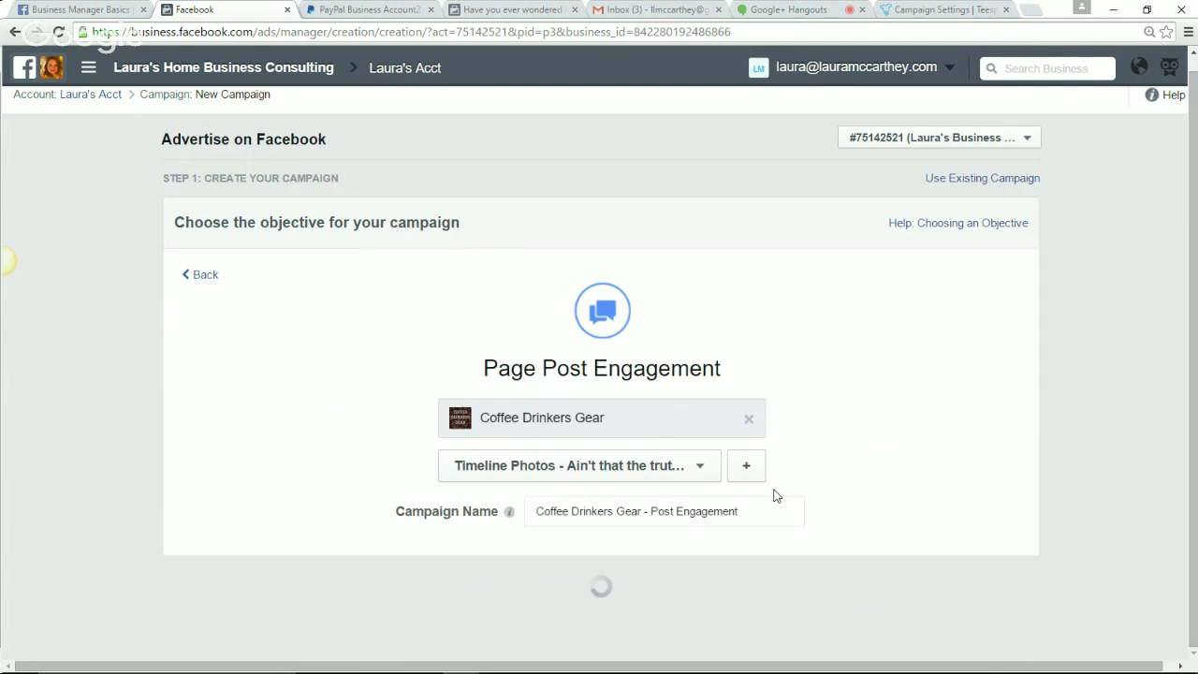
Remove the United Kingdom, Canada, Mexico and Australia from the ad set's audience locations, keeping only the United States
scroll(773, 496, "down", 6)
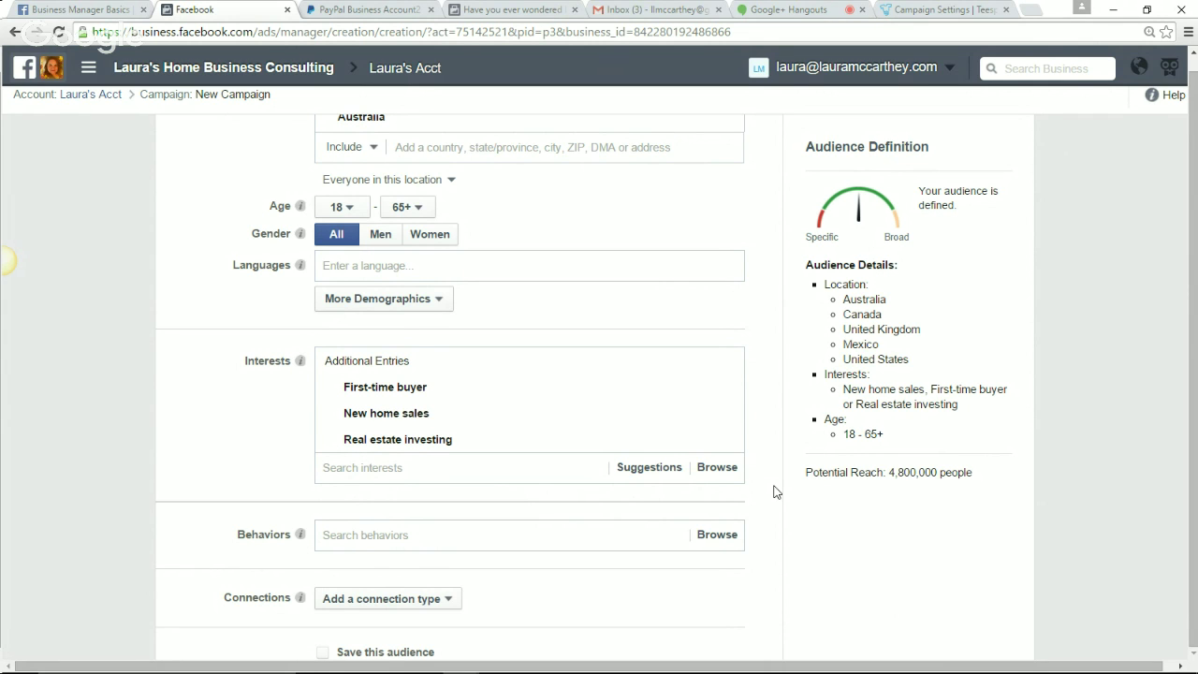
scroll(773, 496, "up", 3)
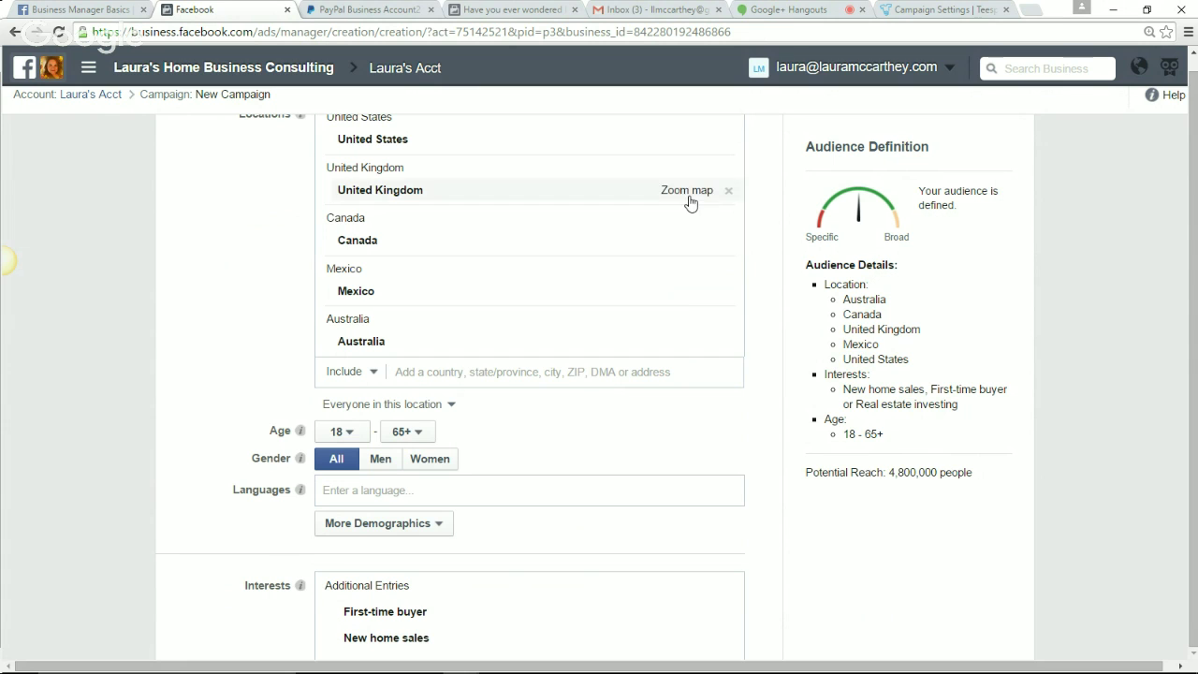
scroll(593, 160, "down", 1)
scroll(594, 168, "down", 2)
scroll(612, 272, "up", 7)
scroll(616, 286, "down", 2)
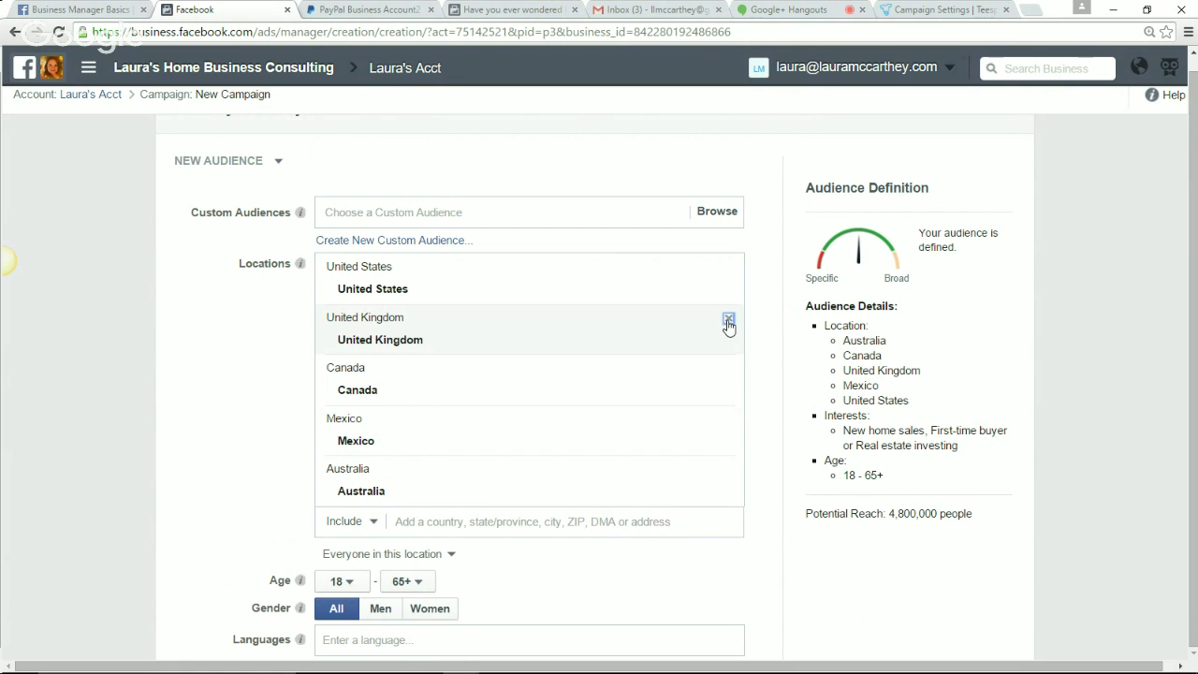
left_click(729, 320)
left_click(728, 321)
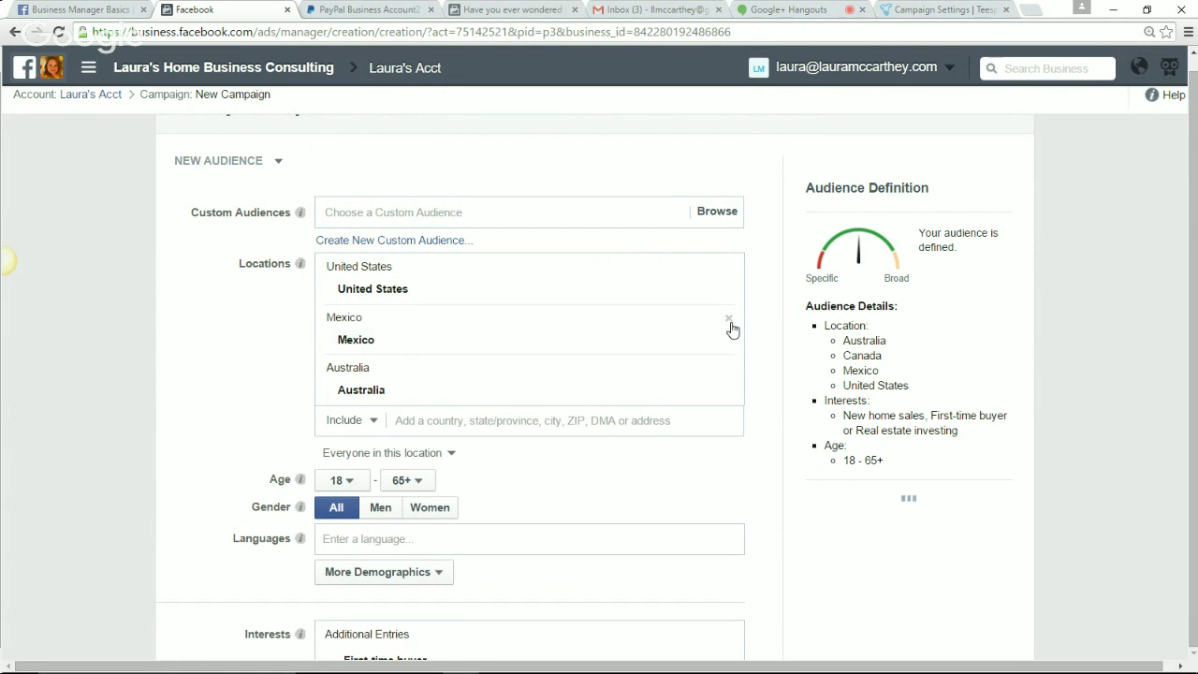
left_click(729, 321)
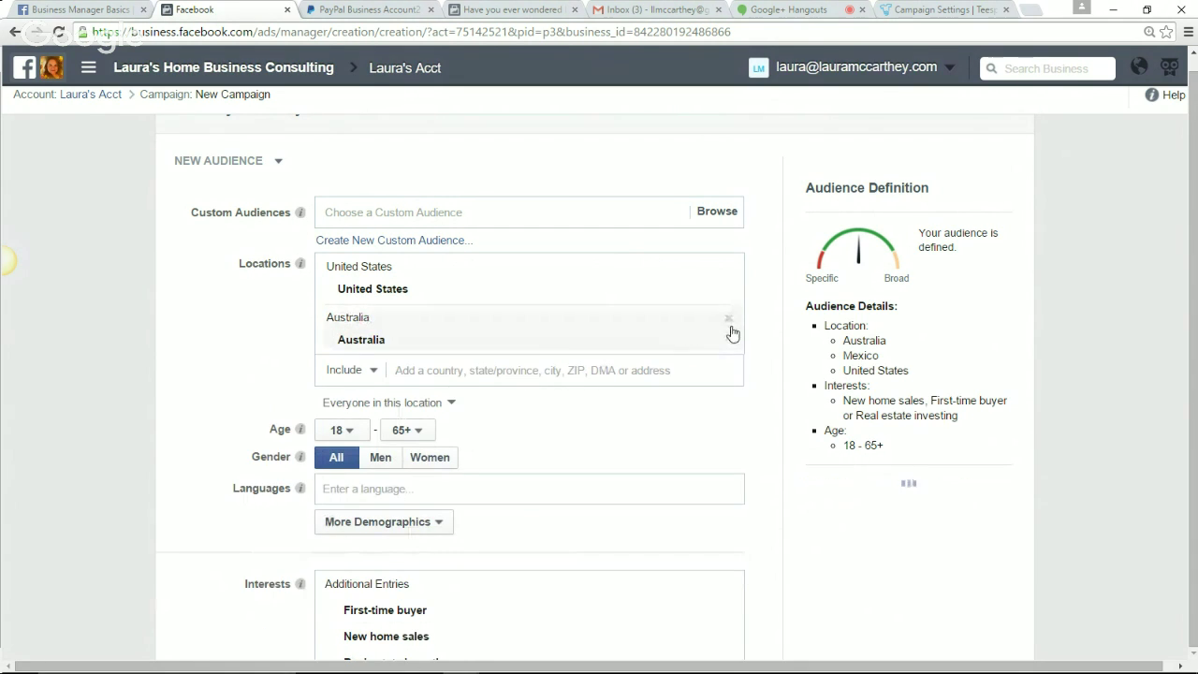
left_click(728, 319)
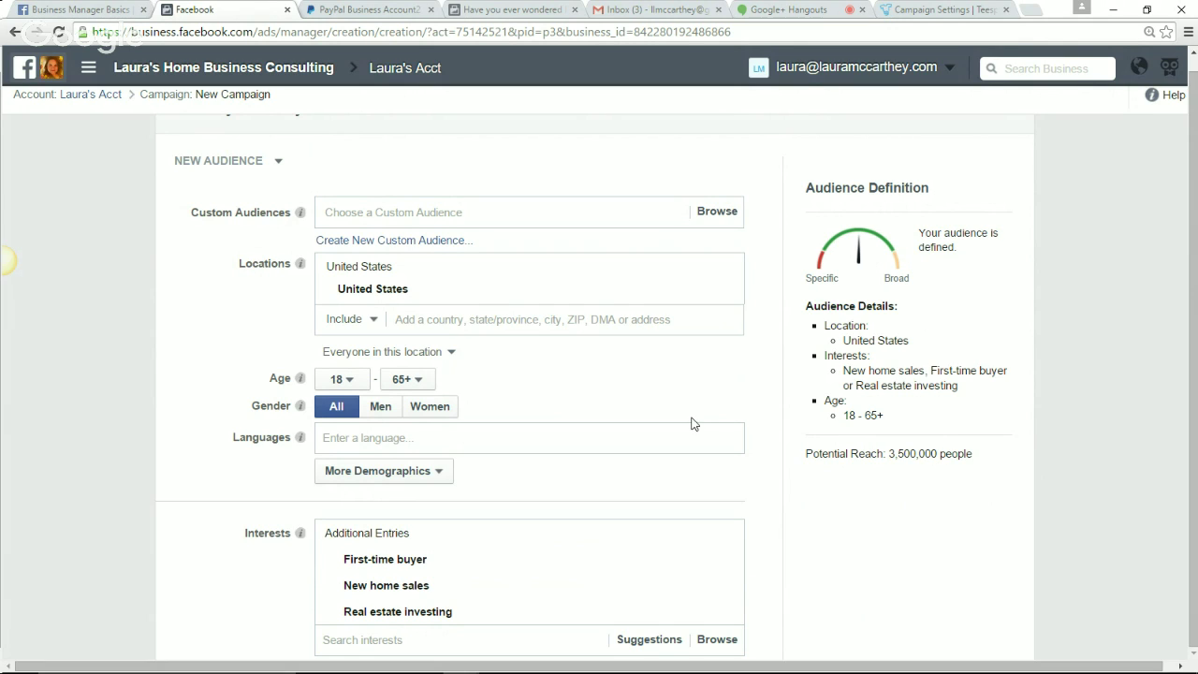
Narrow the audience location to the state of Florida, United States
left_click(405, 322)
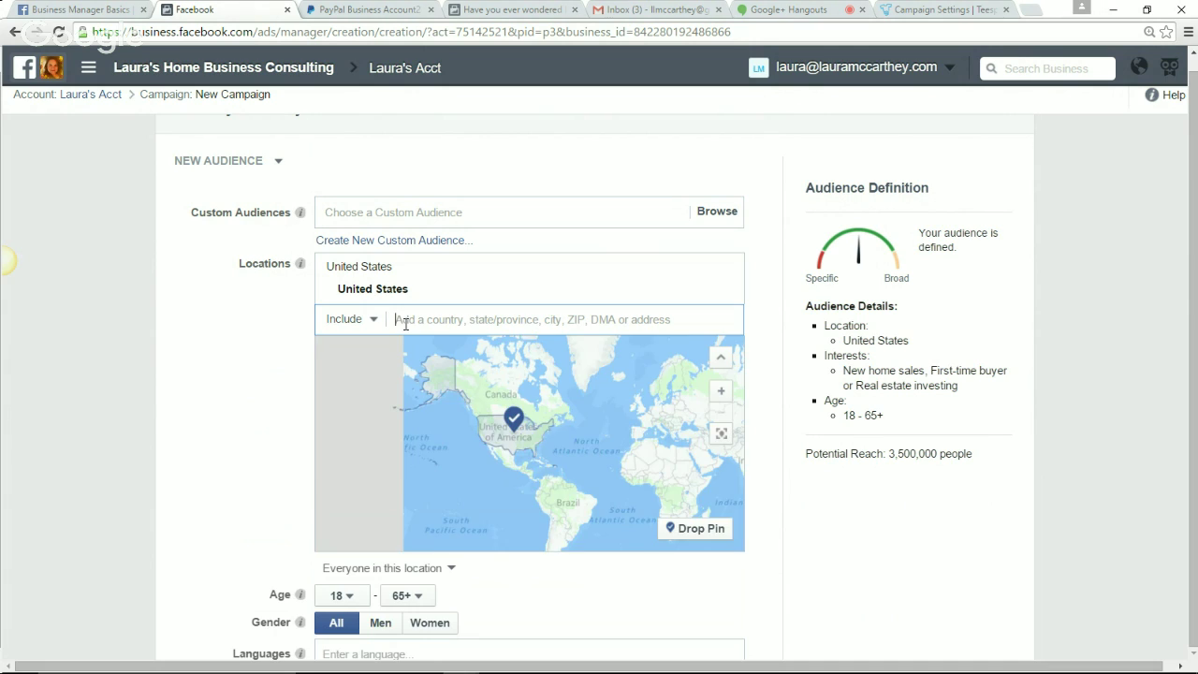
type("flo")
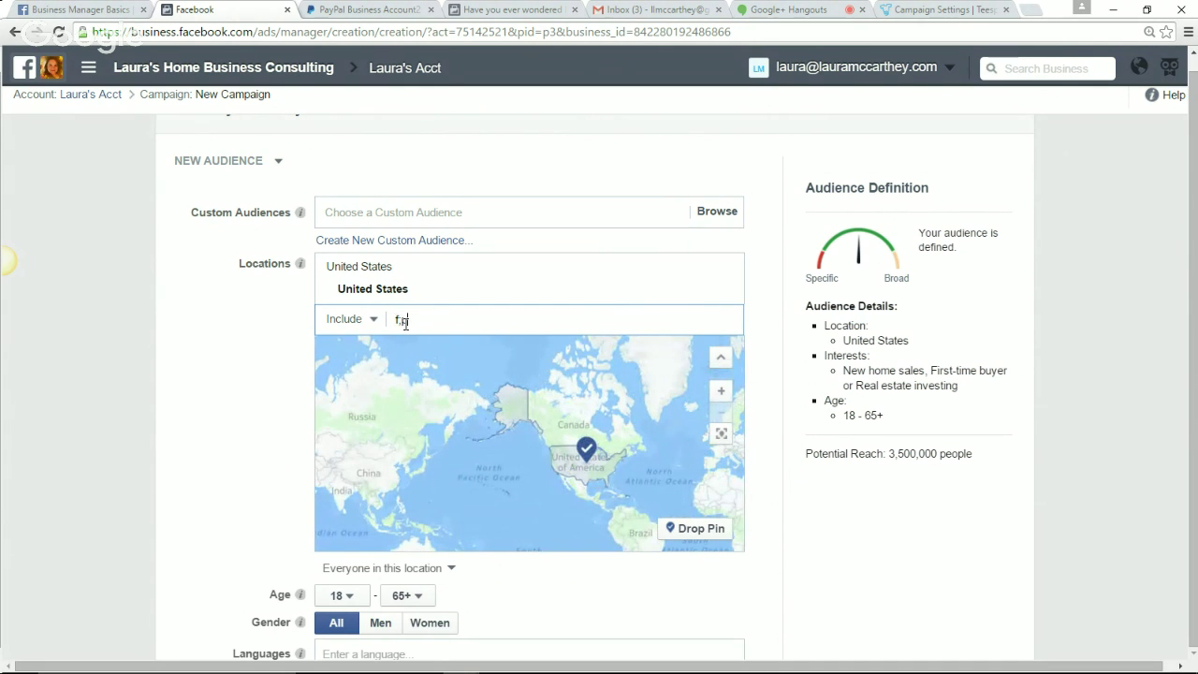
key("BackSpace")
key("BackSpace")
type("Flor")
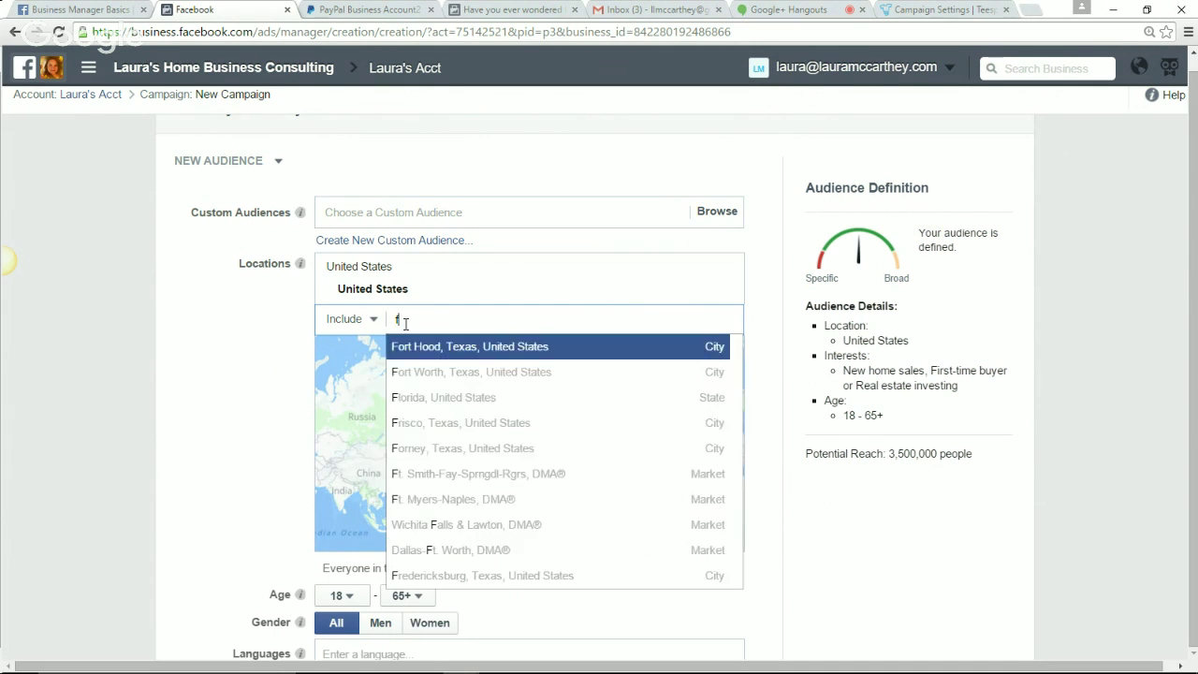
type("ida")
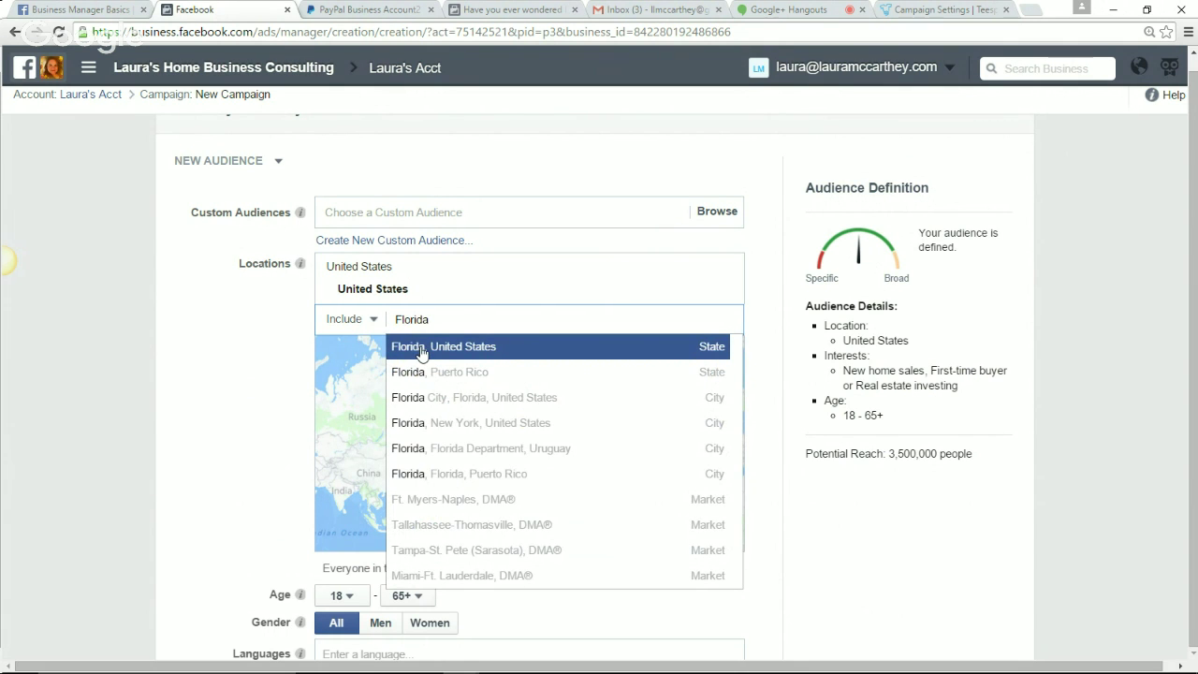
left_click(420, 352)
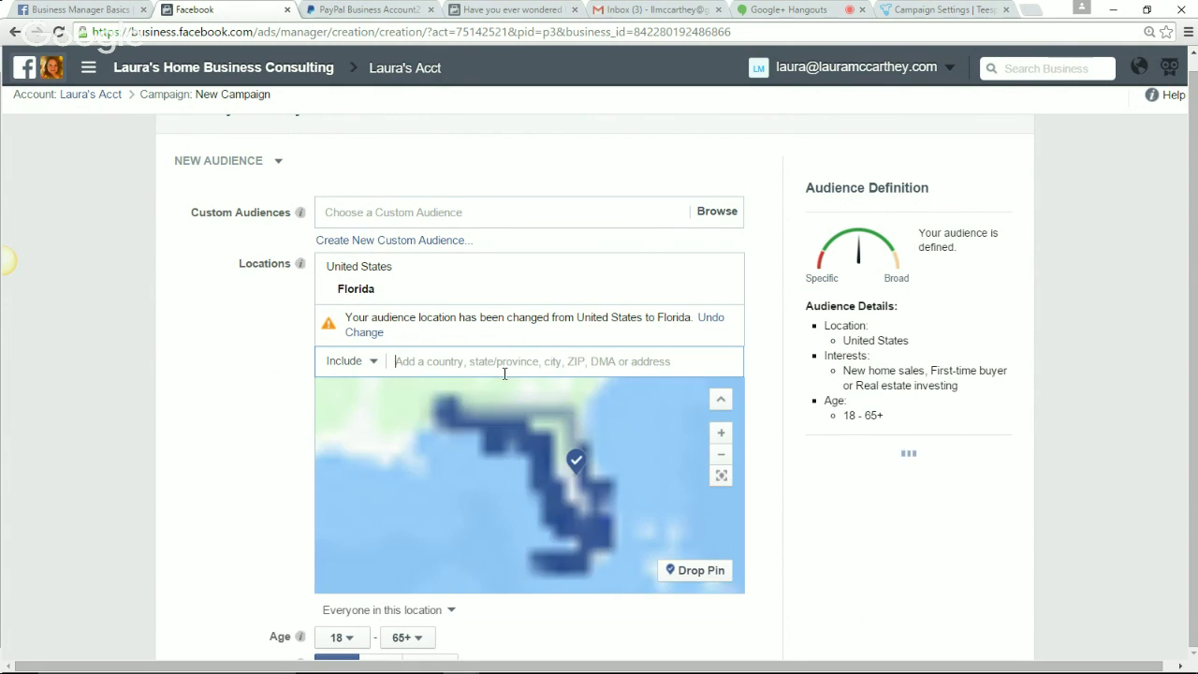
Restrict the audience's gender to Men
scroll(504, 373, "down", 1)
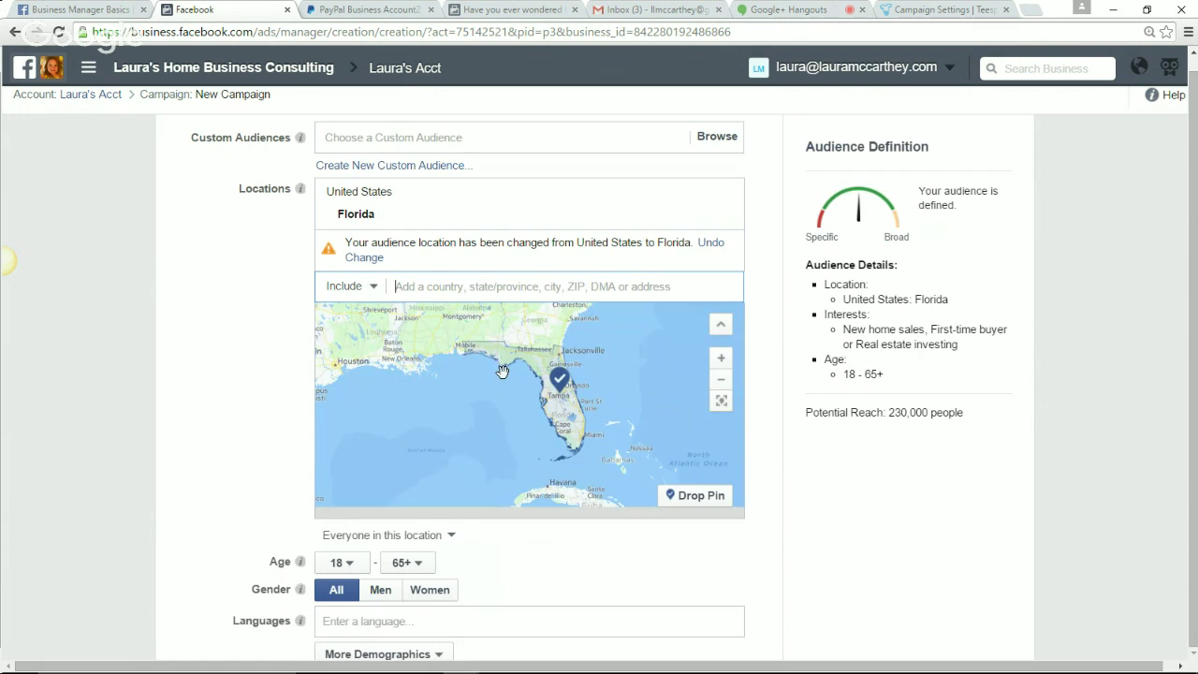
scroll(260, 405, "down", 2)
scroll(259, 405, "down", 1)
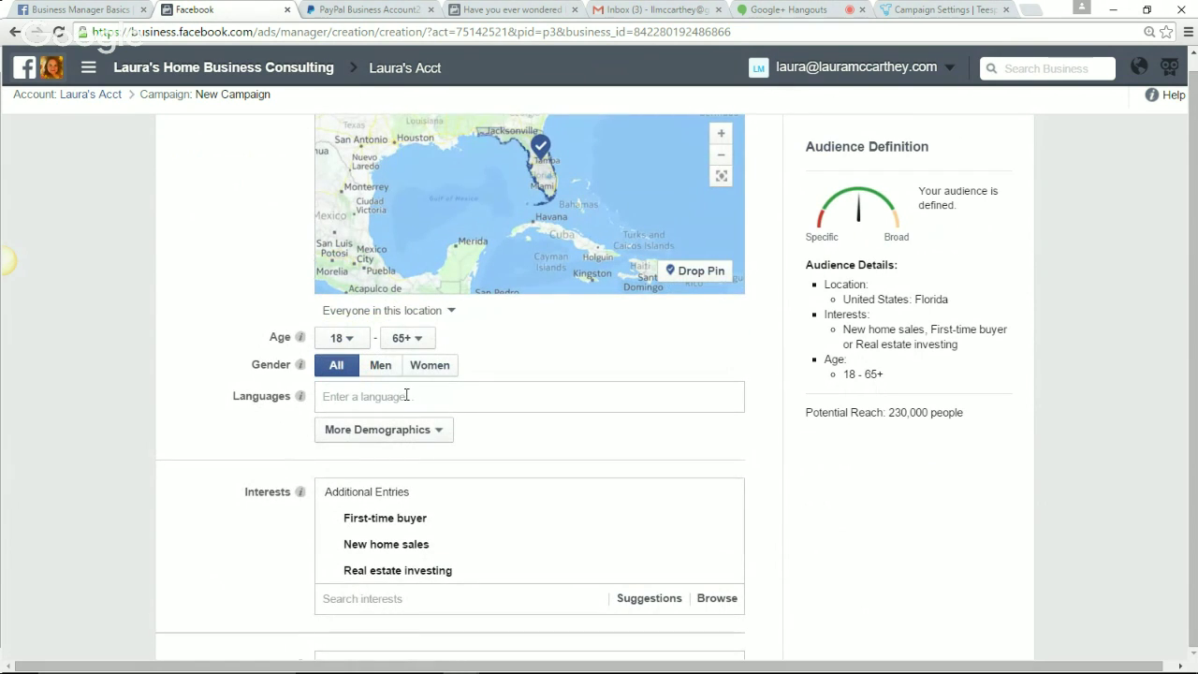
left_click(388, 368)
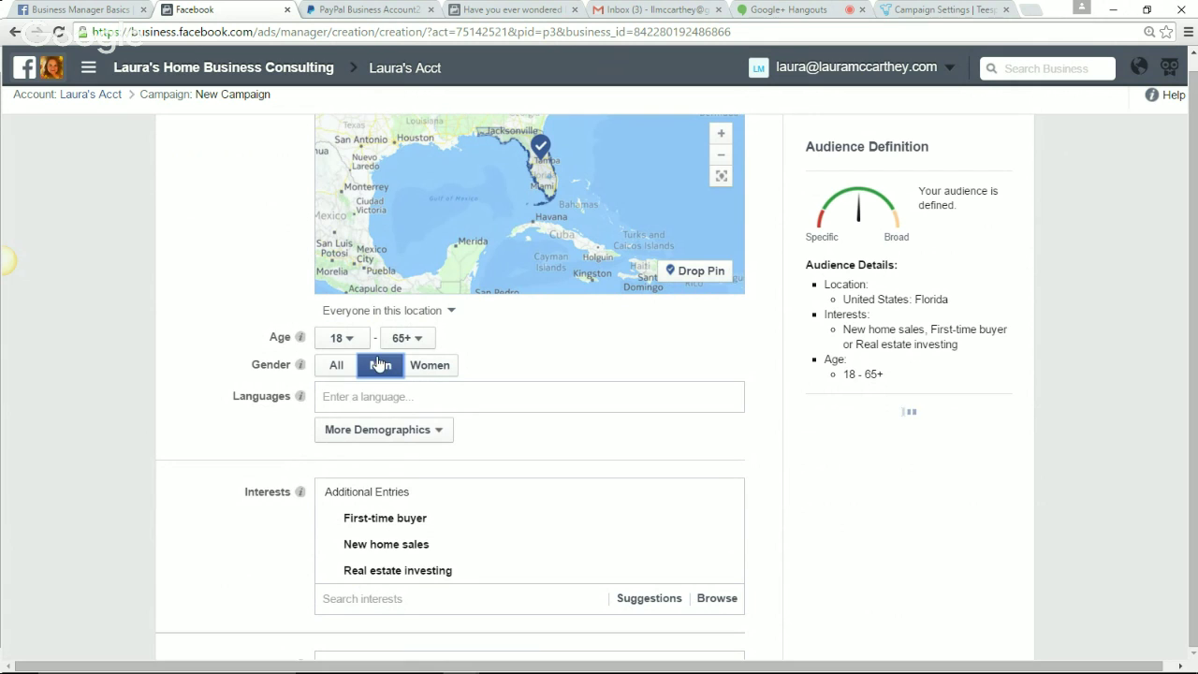
Try maximum audience ages of 21 and 25
left_click(398, 342)
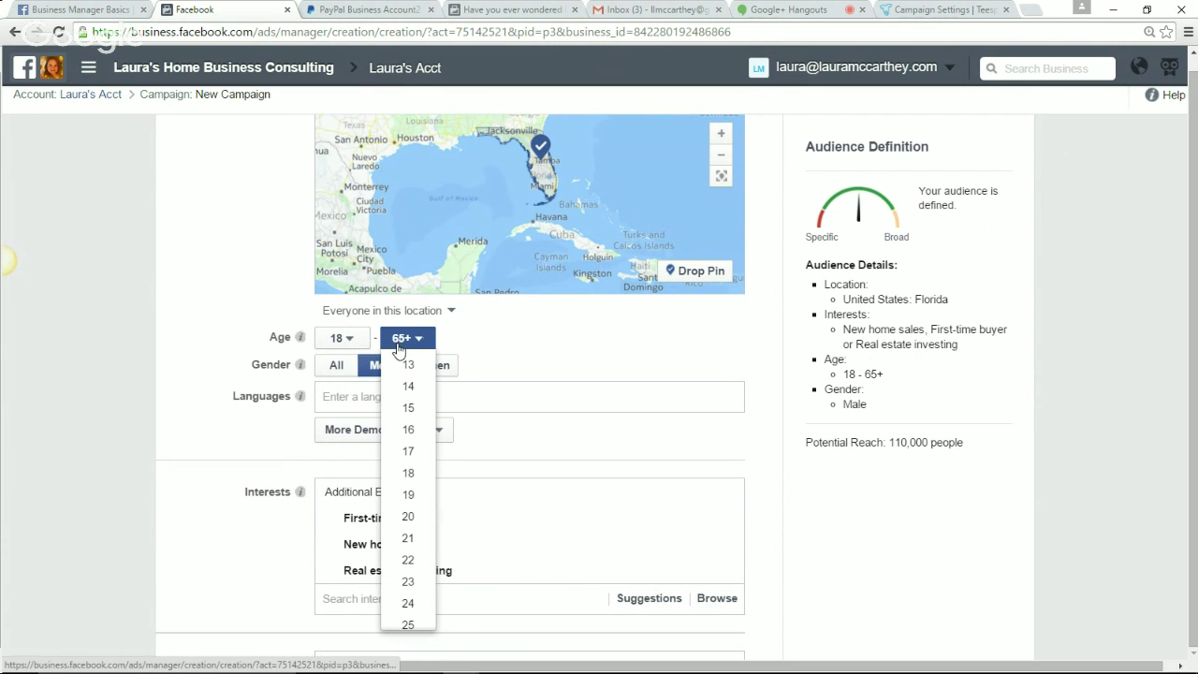
left_click(406, 537)
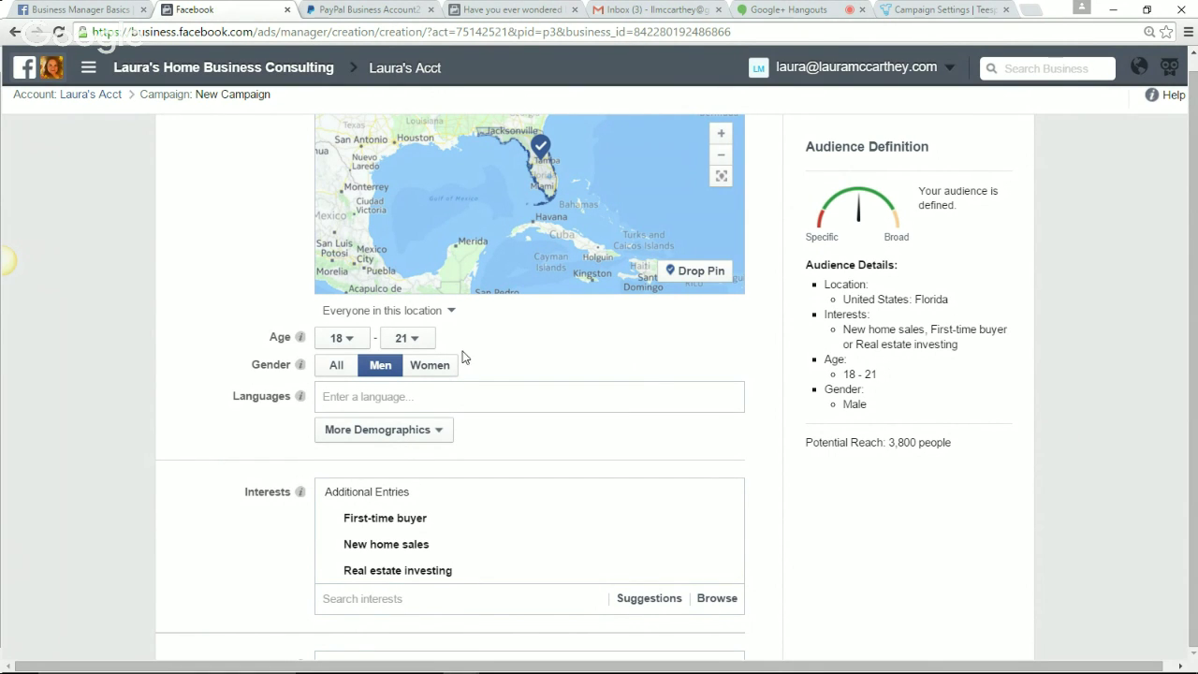
left_click(414, 343)
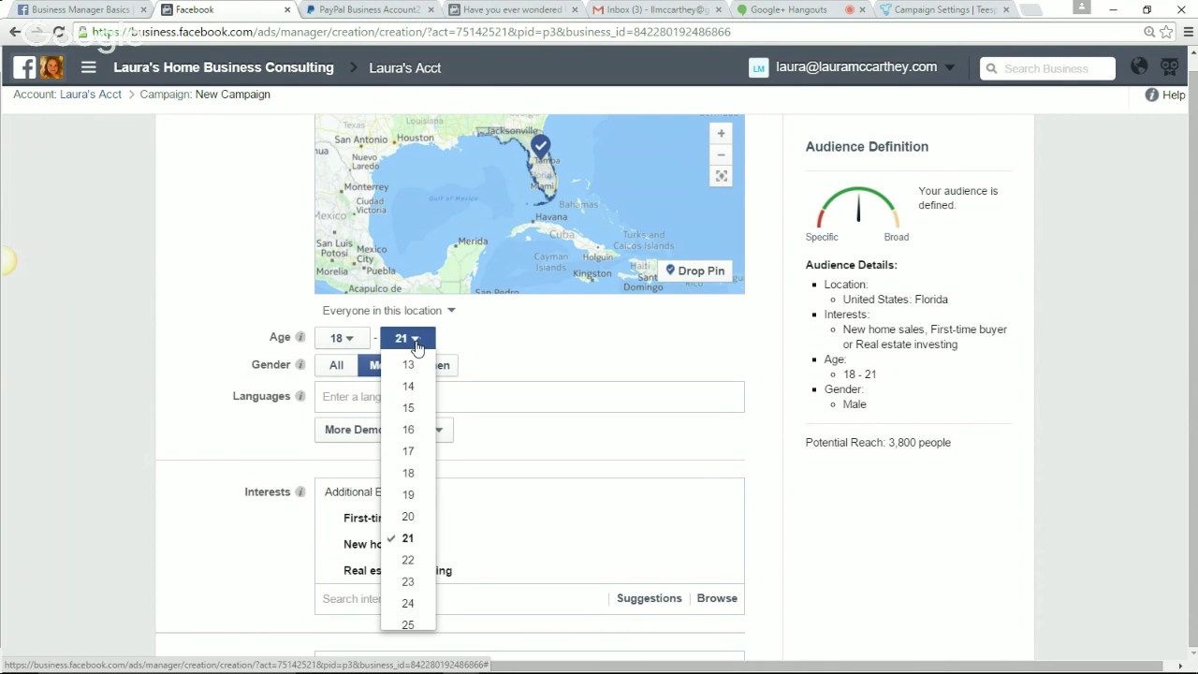
scroll(415, 543, "down", 1)
left_click(417, 555)
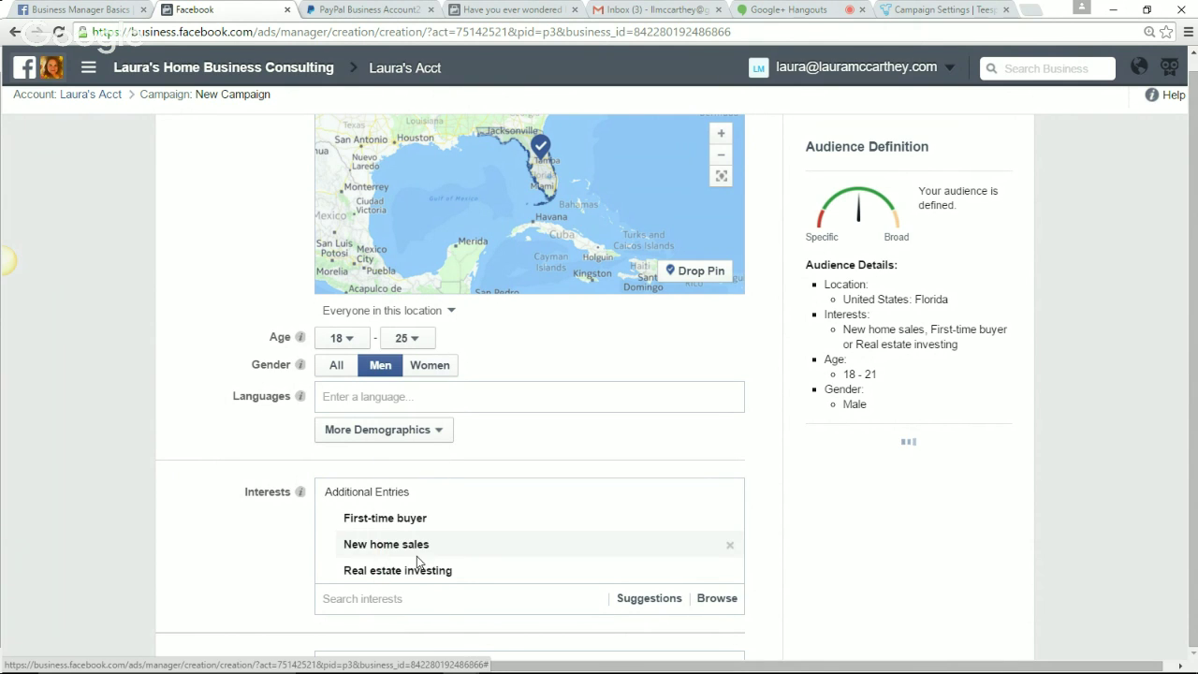
Set the audience's age range to 30 through 50
left_click(348, 342)
scroll(342, 473, "down", 2)
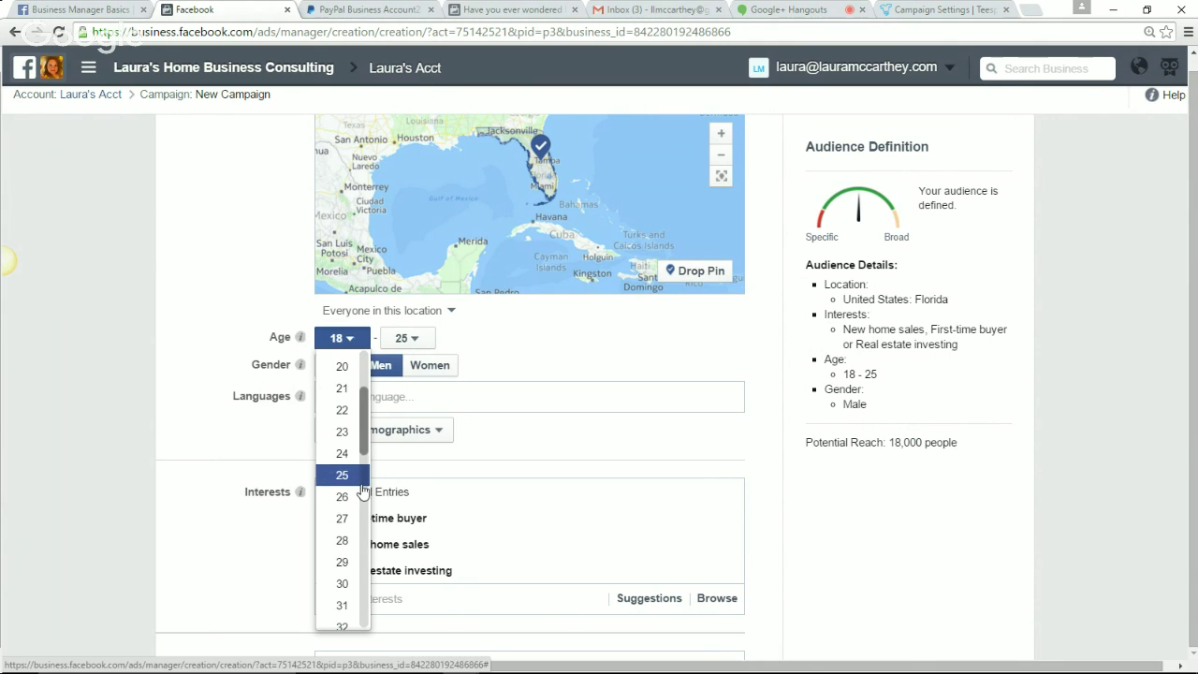
left_click(345, 582)
left_click(409, 340)
scroll(411, 469, "down", 4)
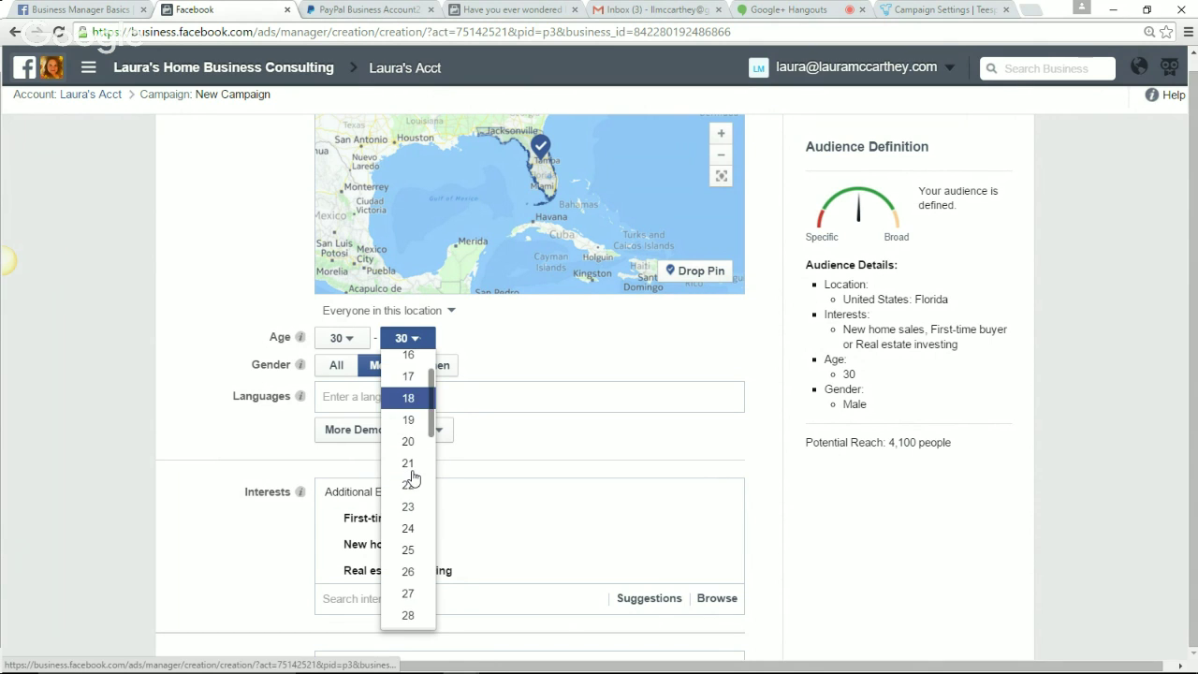
scroll(409, 526, "down", 3)
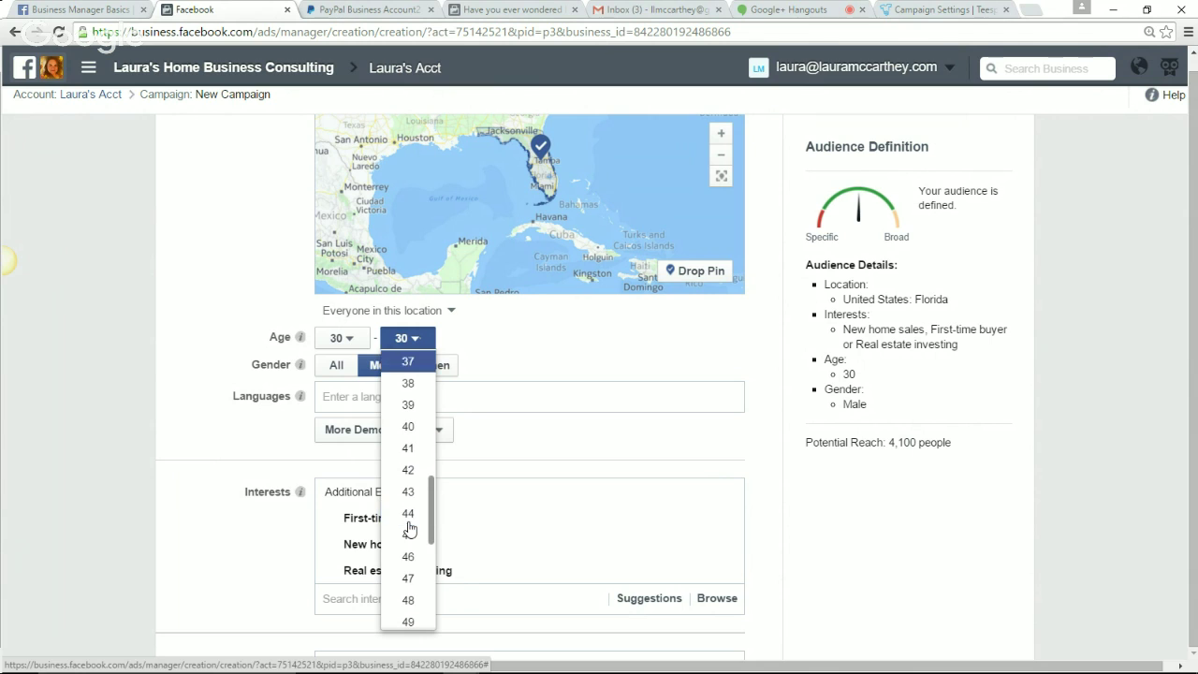
left_click(408, 569)
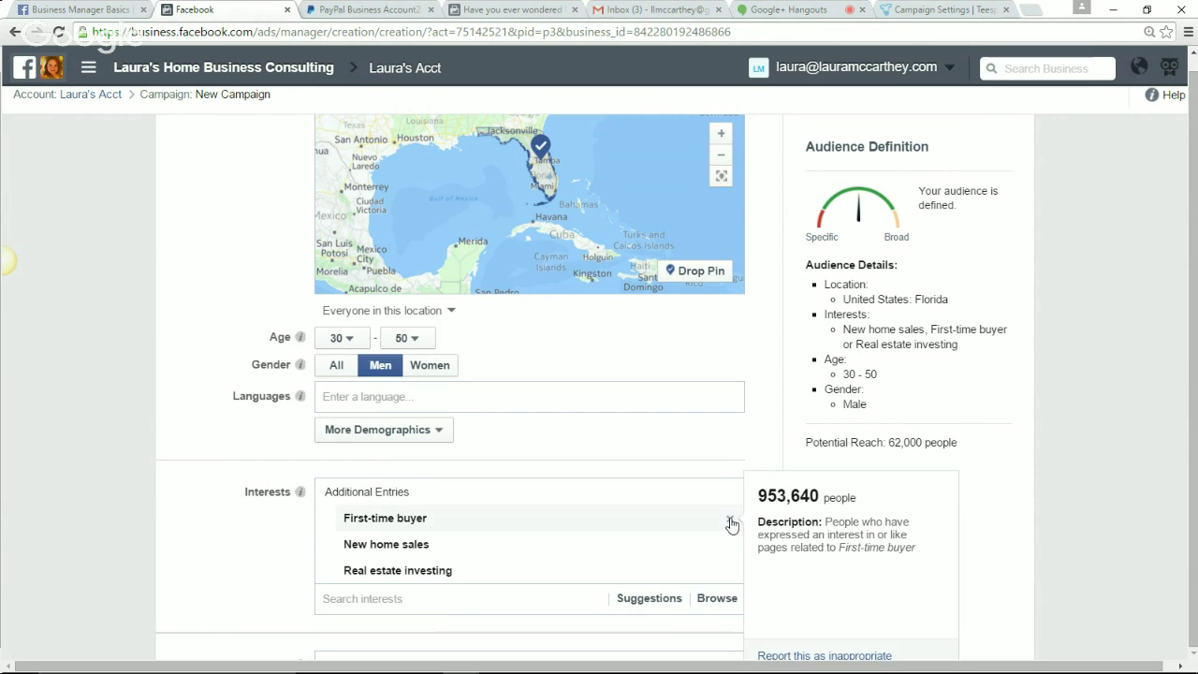
Remove the First-time buyer, New home sales and Real estate investing interests from the audience
left_click(730, 520)
left_click(731, 520)
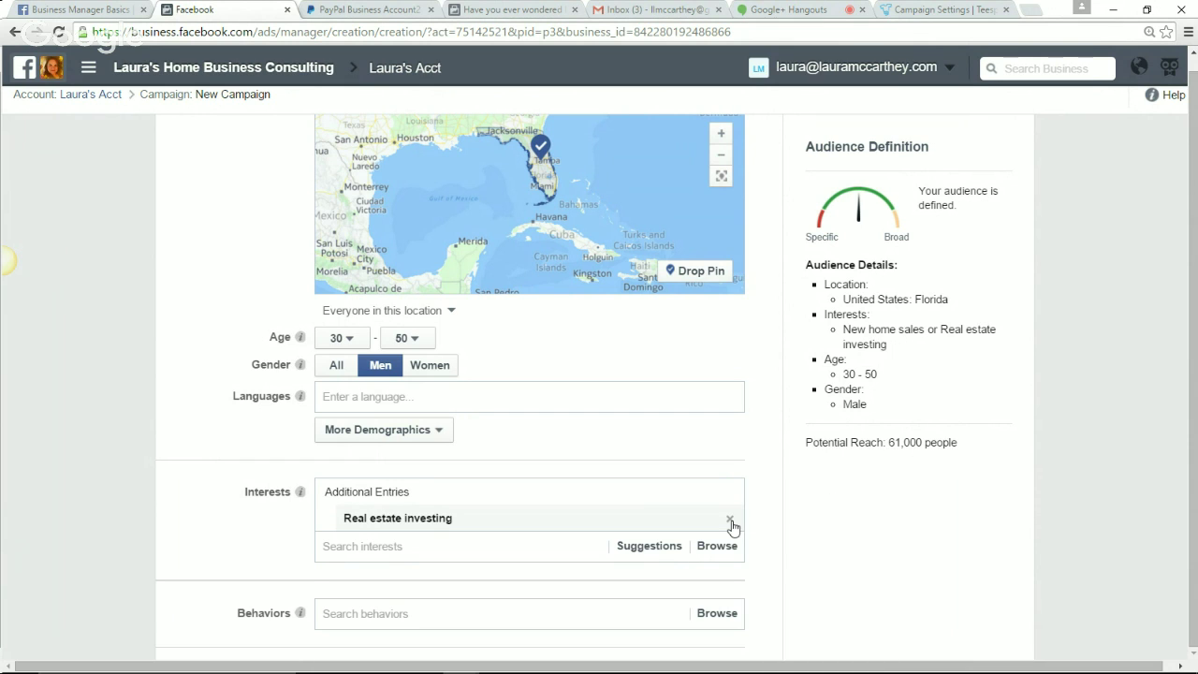
left_click(730, 519)
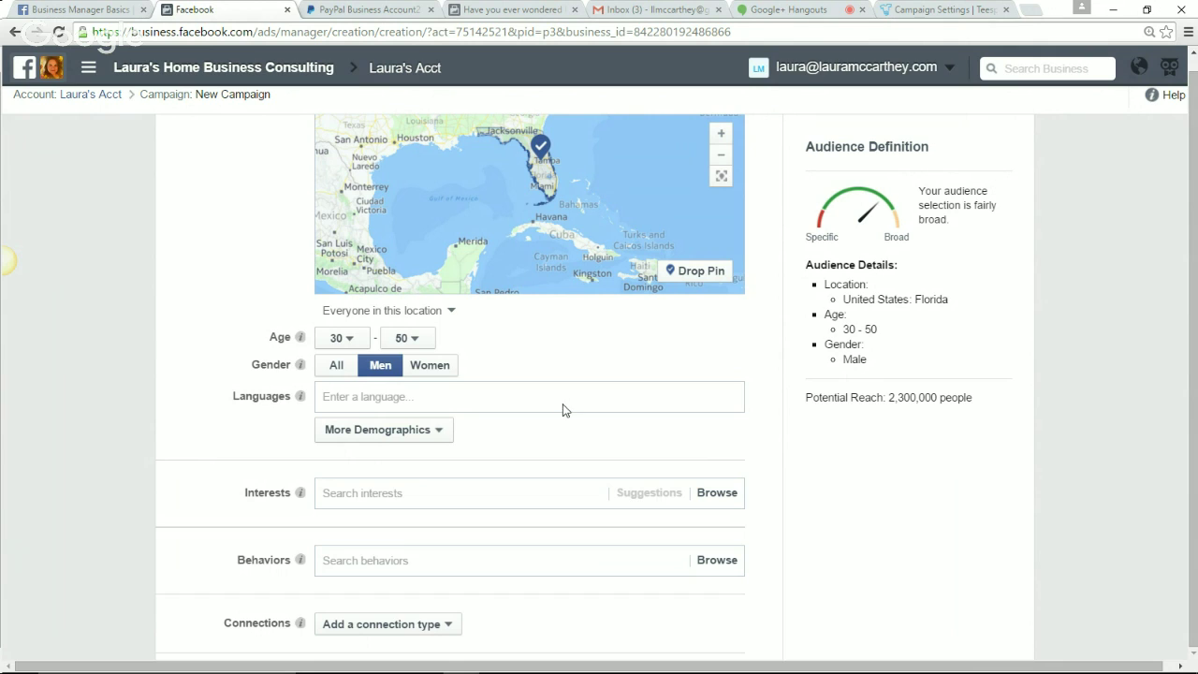
Search the audience interests for "Charter Fishi"
left_click(525, 493)
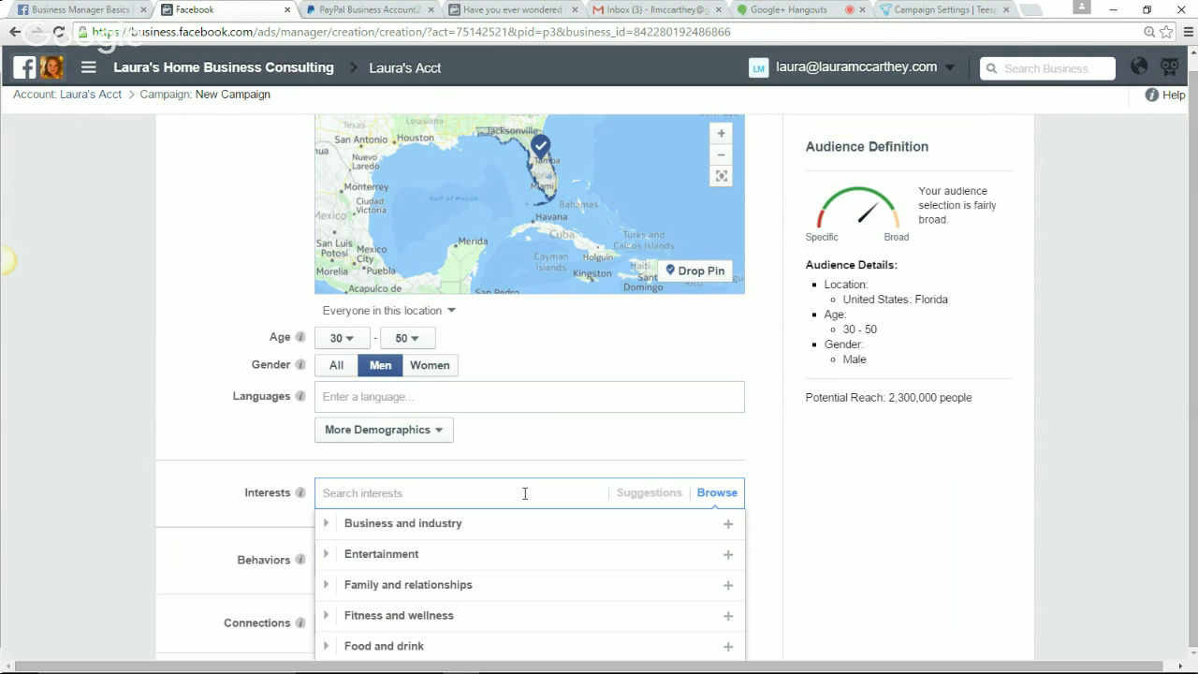
type("Charter")
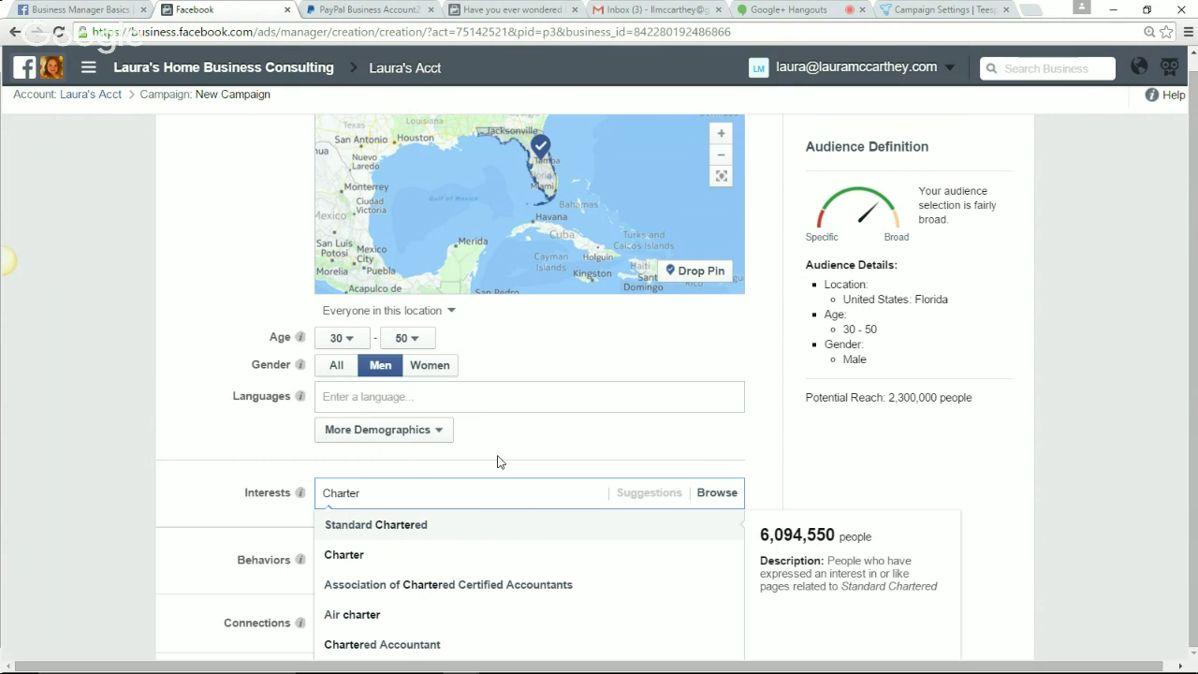
scroll(496, 461, "down", 1)
type("Fishi")
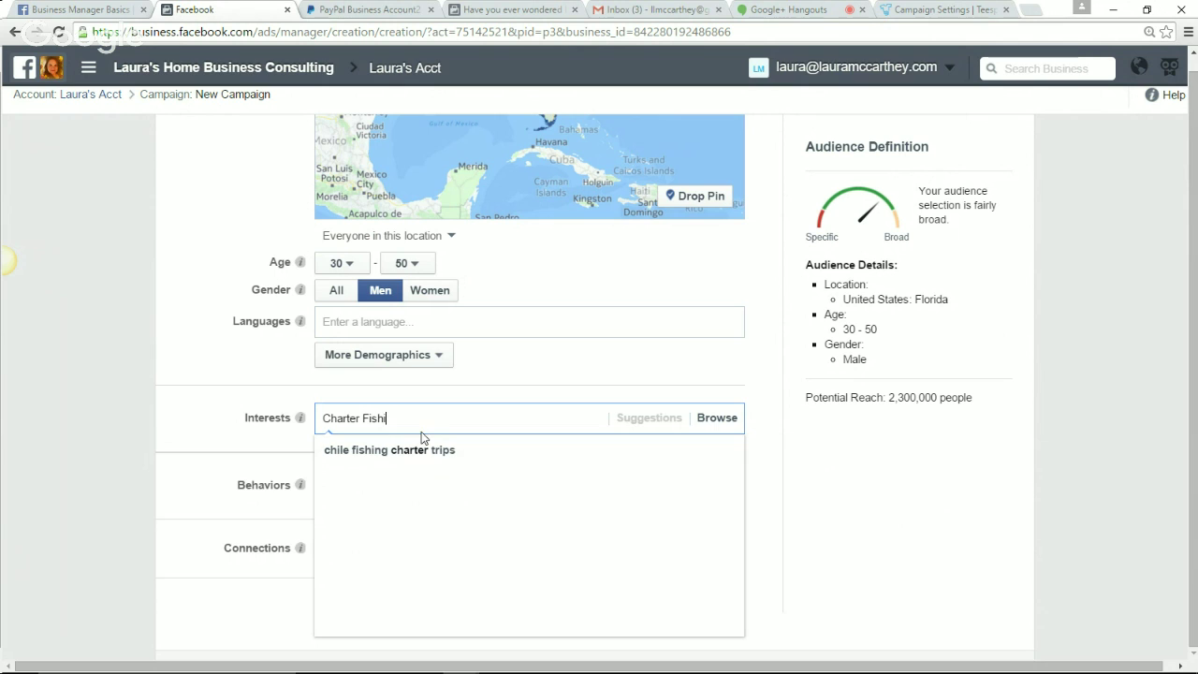
Replace the interest search with "Fishing" and add the lowercase "fishing" interest to the audience
left_click_drag(415, 420, 312, 409)
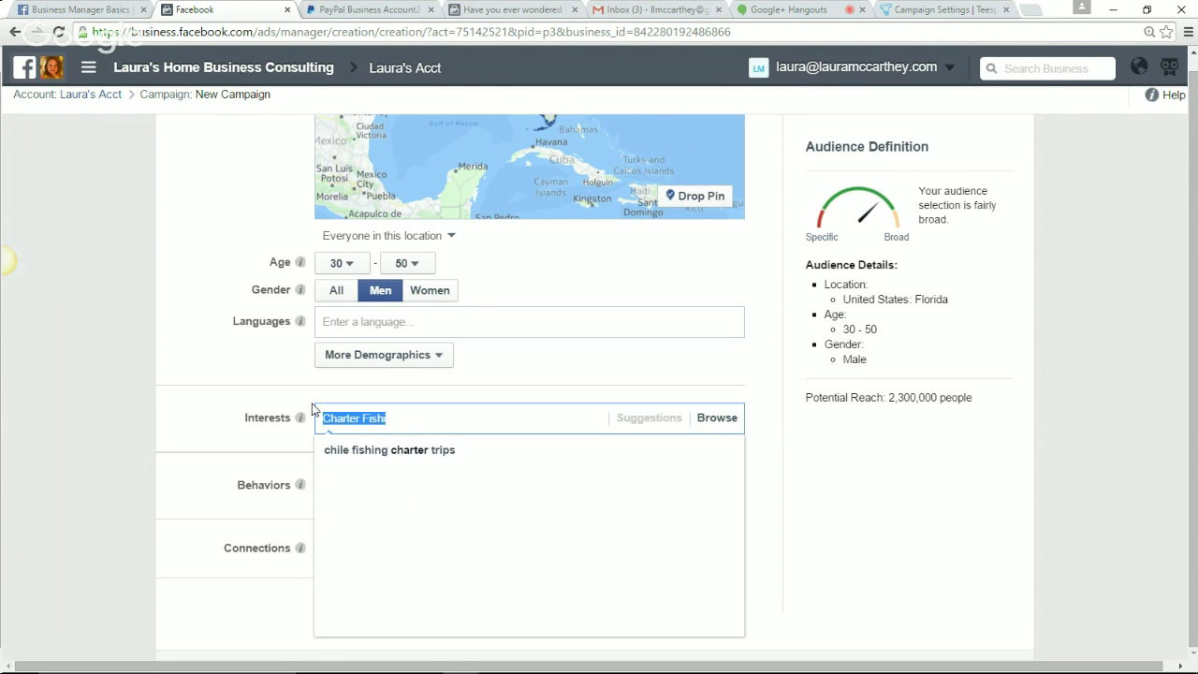
type("Fish")
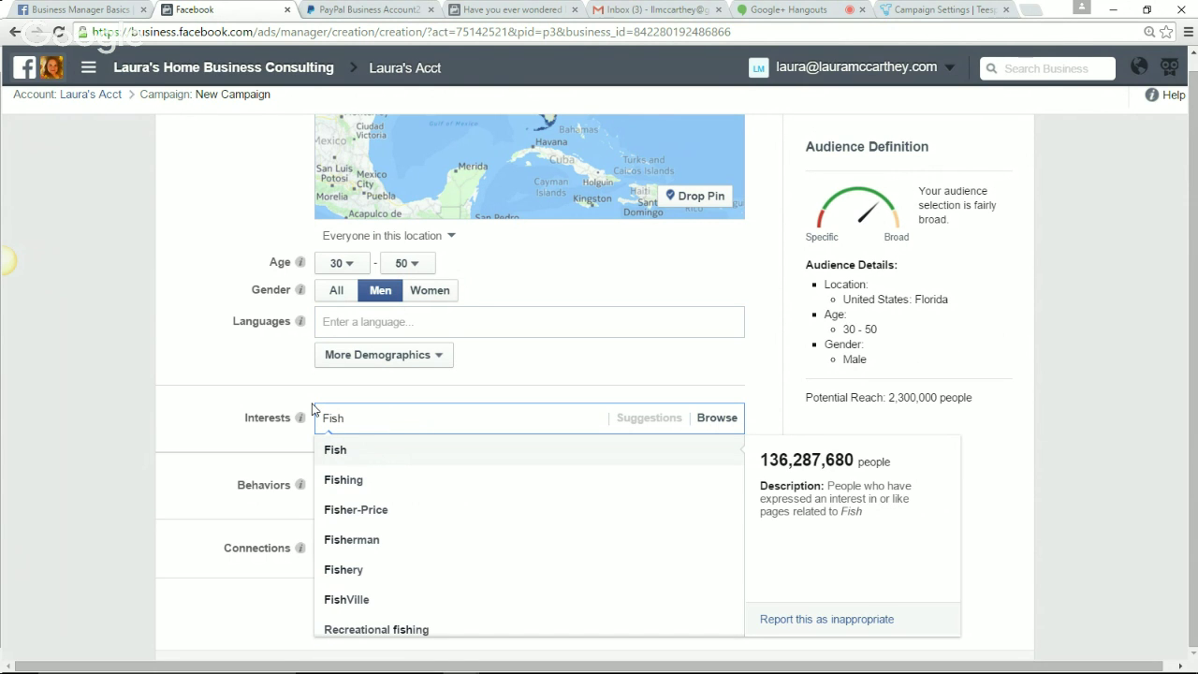
type("ing")
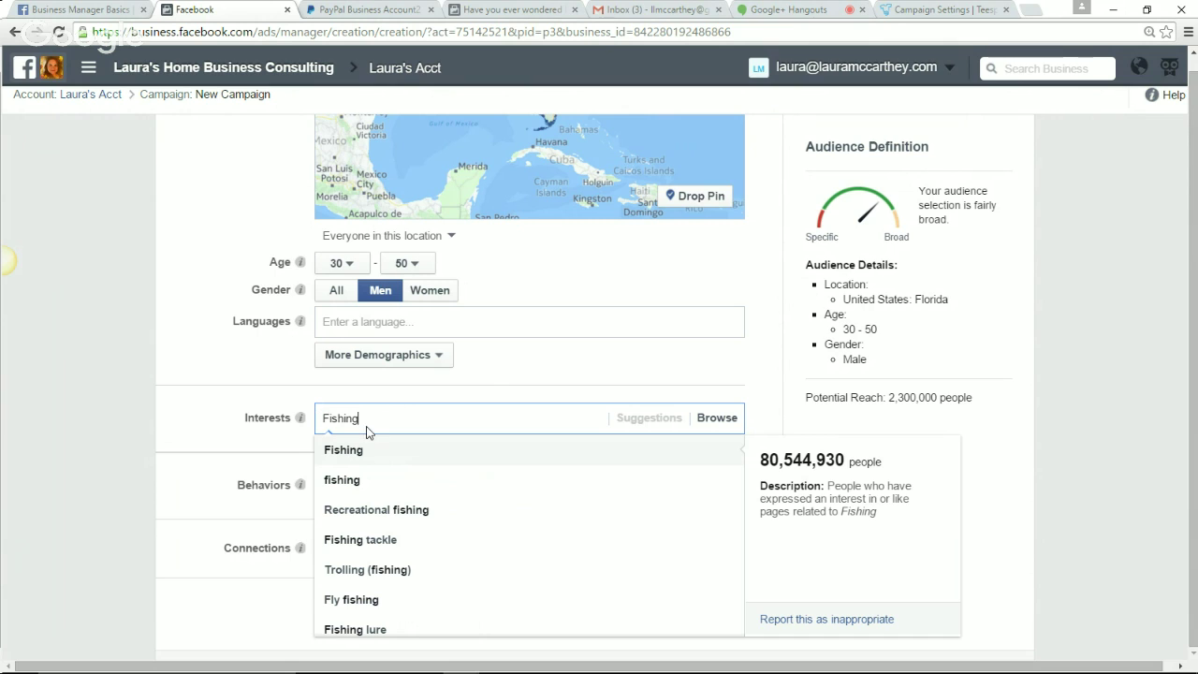
left_click(416, 489)
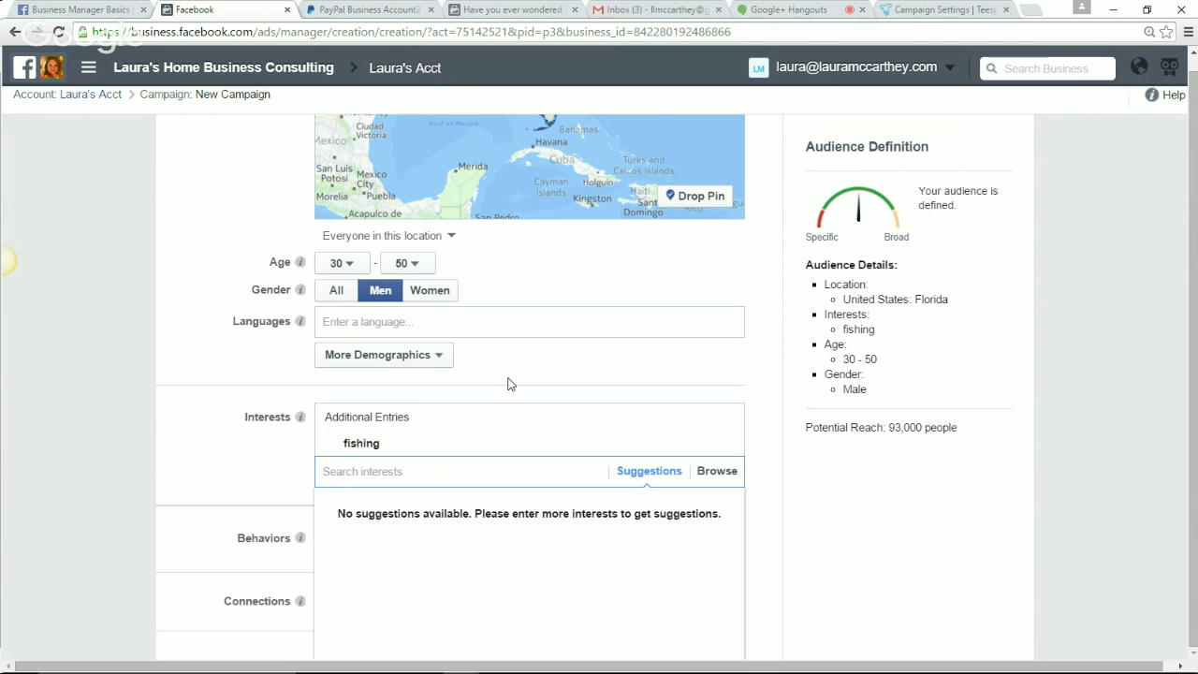
Find the "shark fishing" interest and add it to the audience alongside fishing
mouse_move(499, 441)
scroll(539, 318, "up", 1)
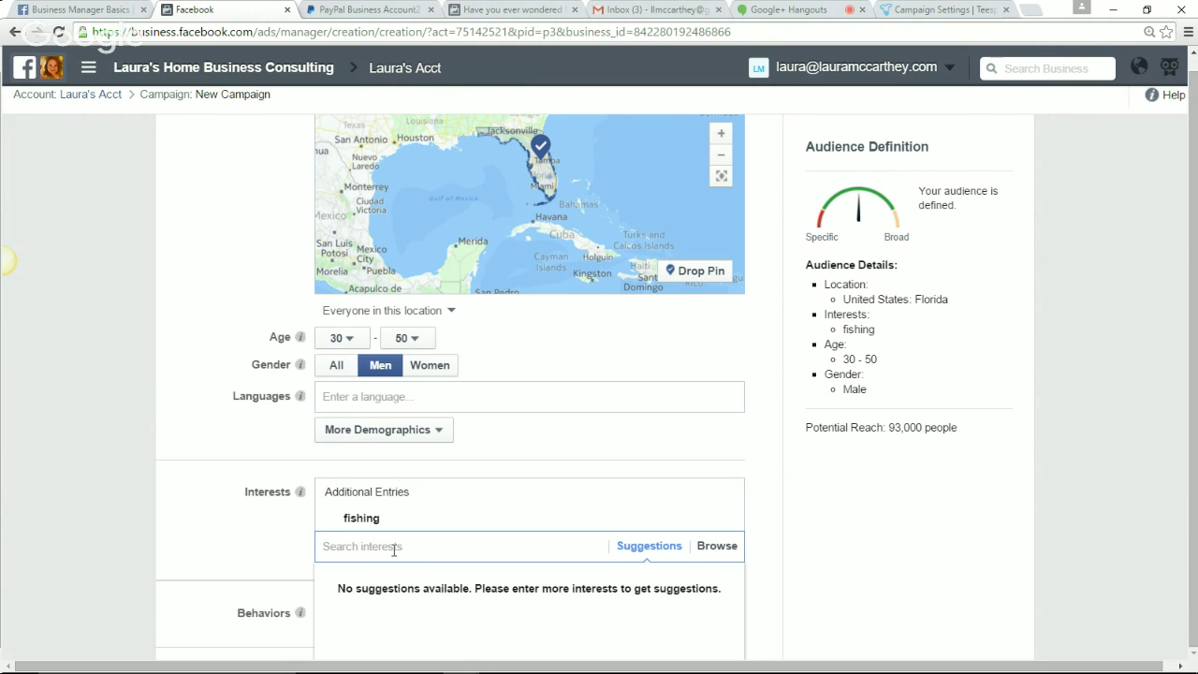
type("S")
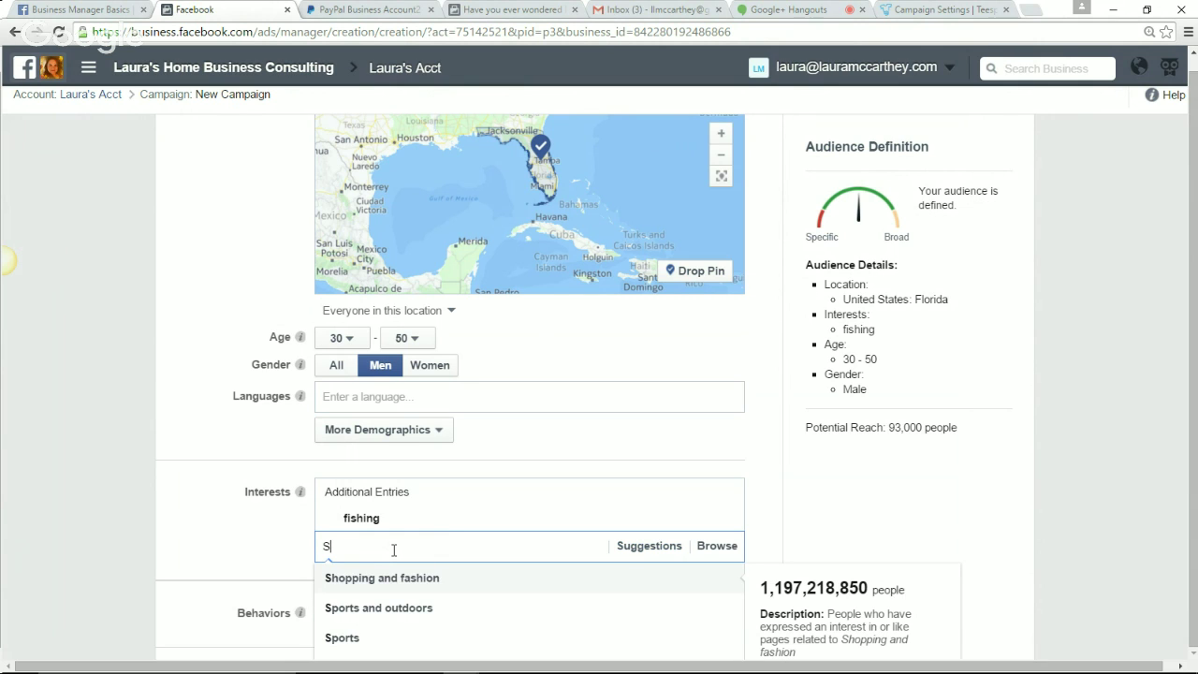
type("hark Fis")
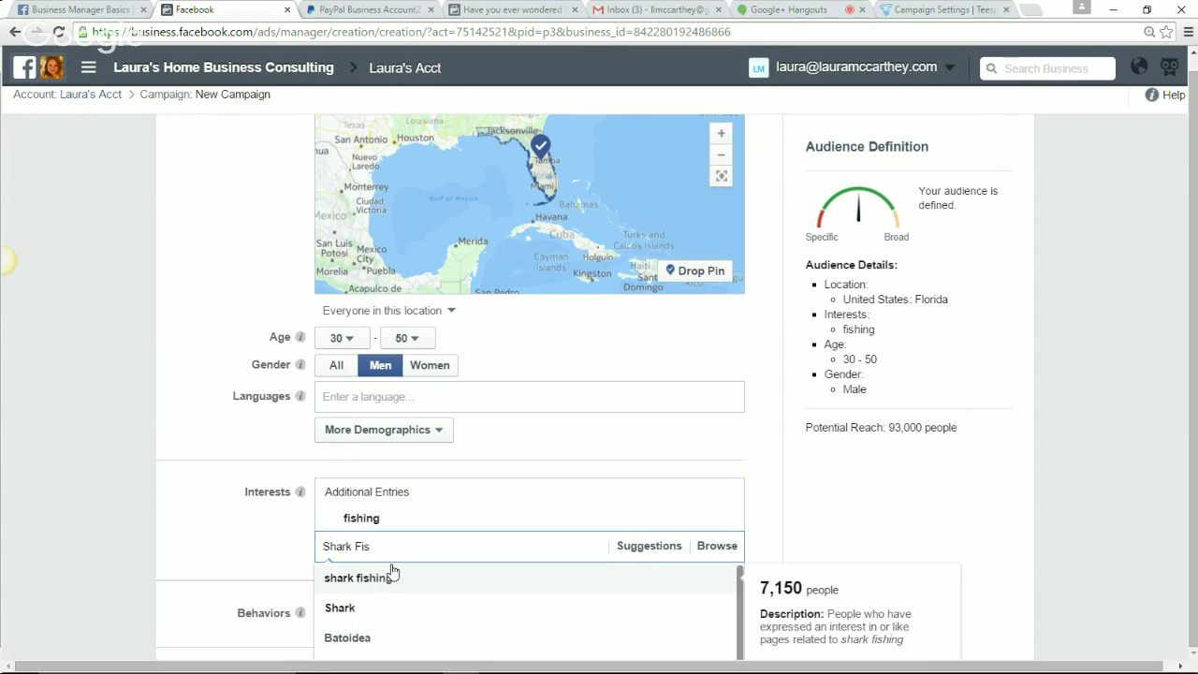
left_click(396, 578)
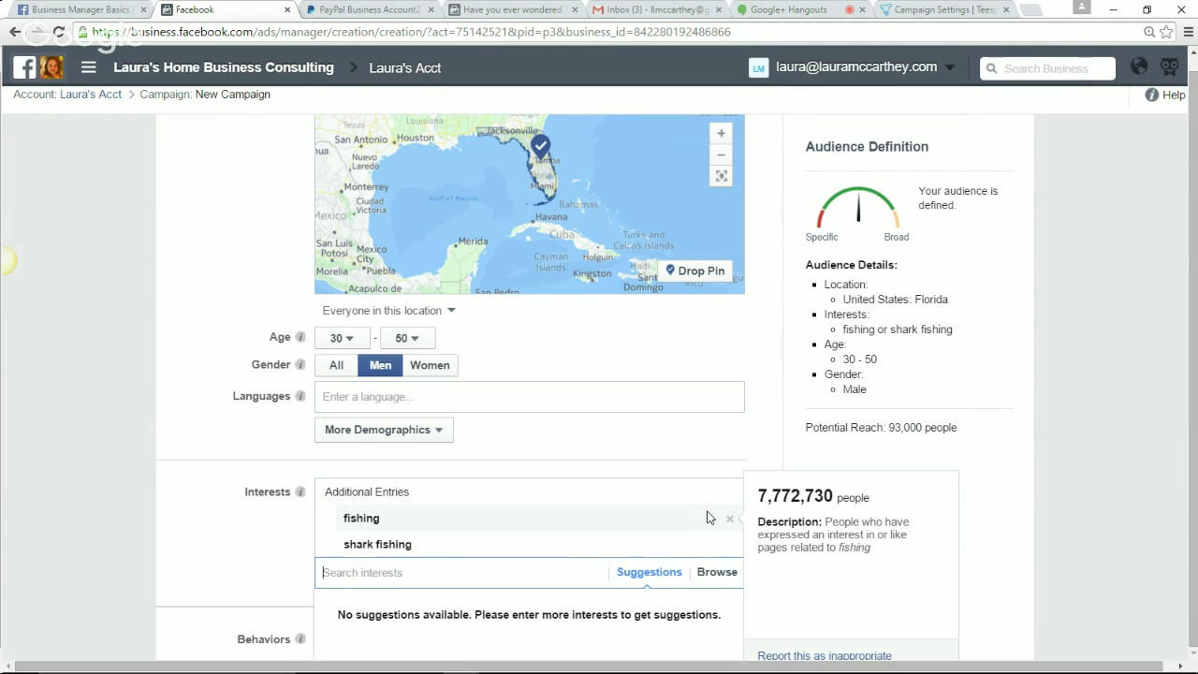
Remove the fishing interest from the audience, leaving shark fishing, and check the estimated daily reach
left_click(729, 521)
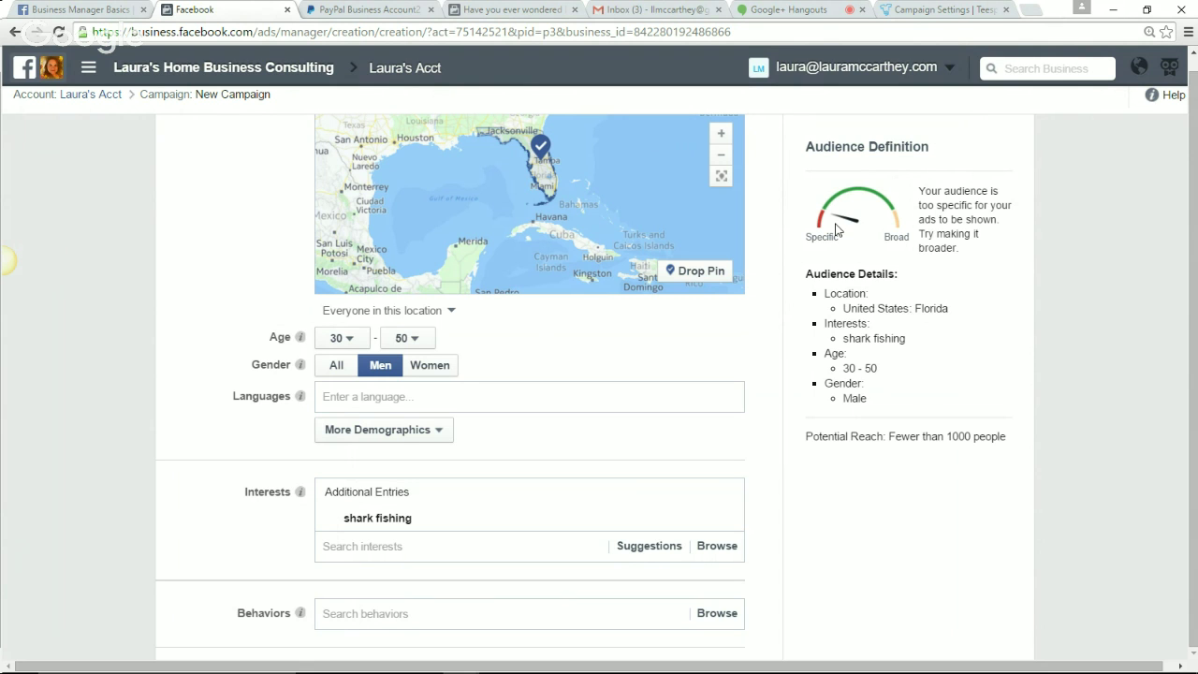
scroll(716, 412, "down", 2)
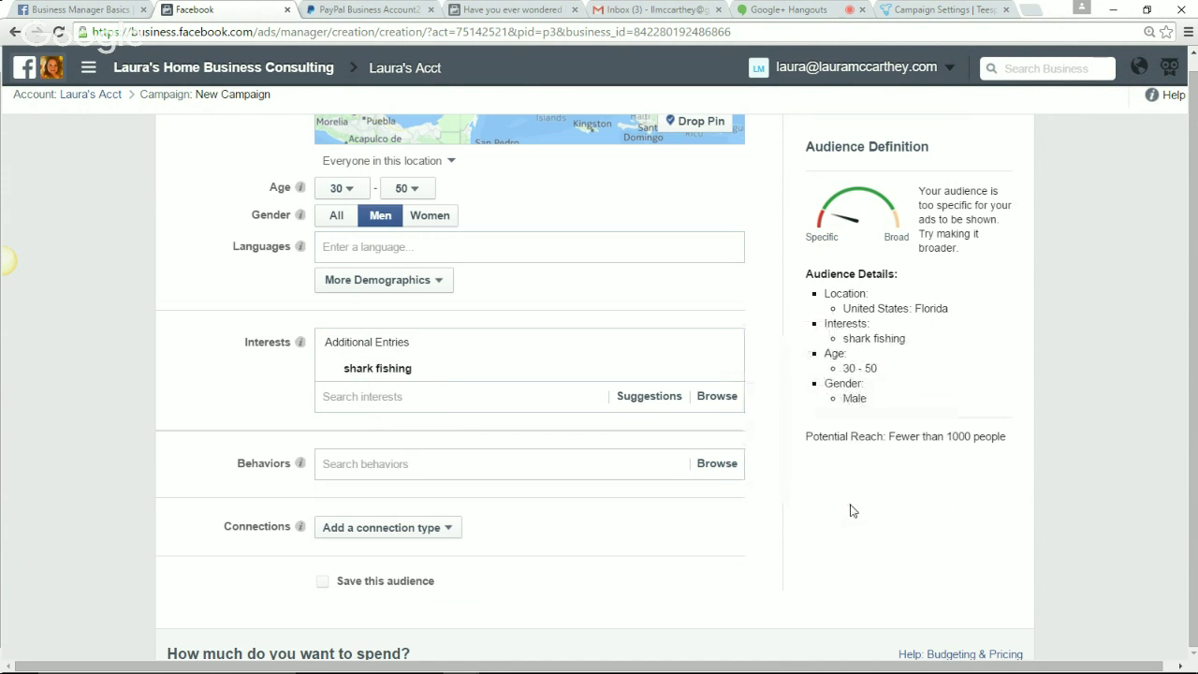
scroll(851, 486, "down", 1)
scroll(853, 514, "down", 2)
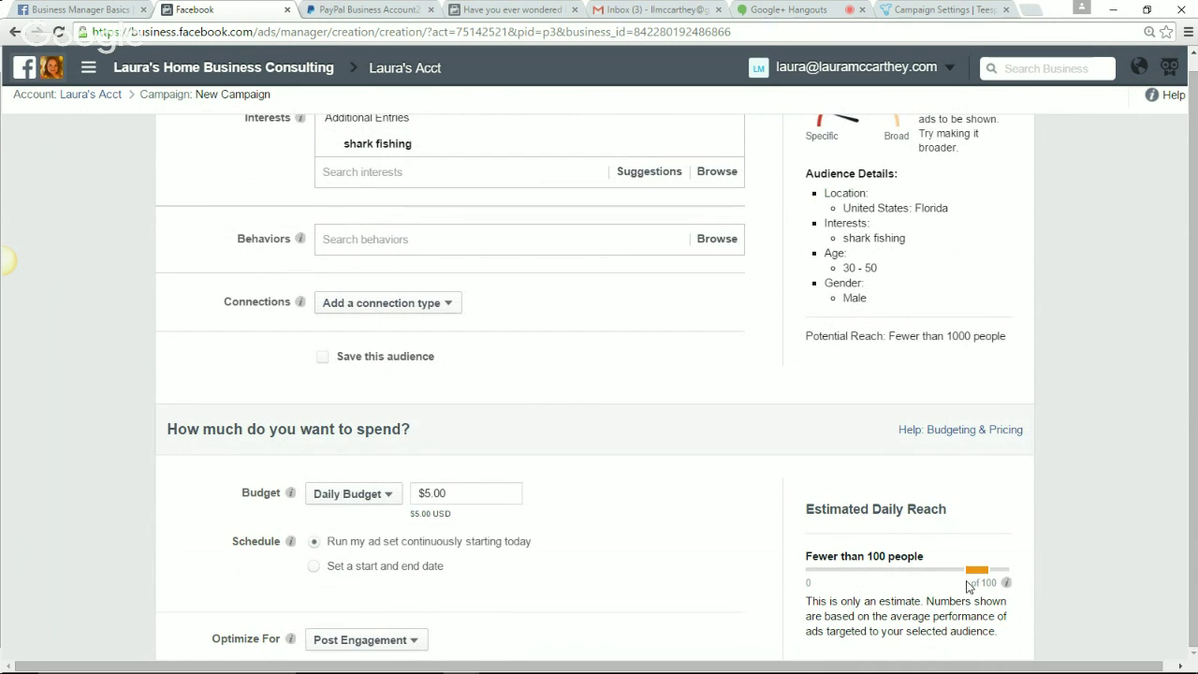
scroll(969, 590, "up", 1)
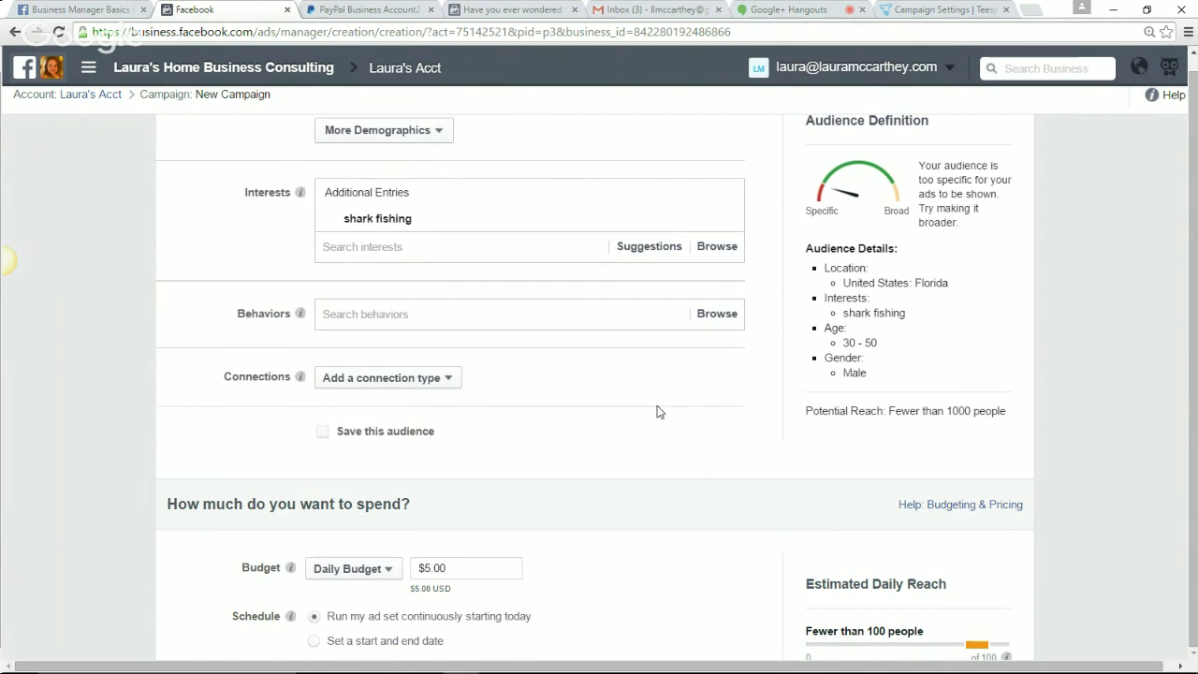
scroll(657, 412, "up", 1)
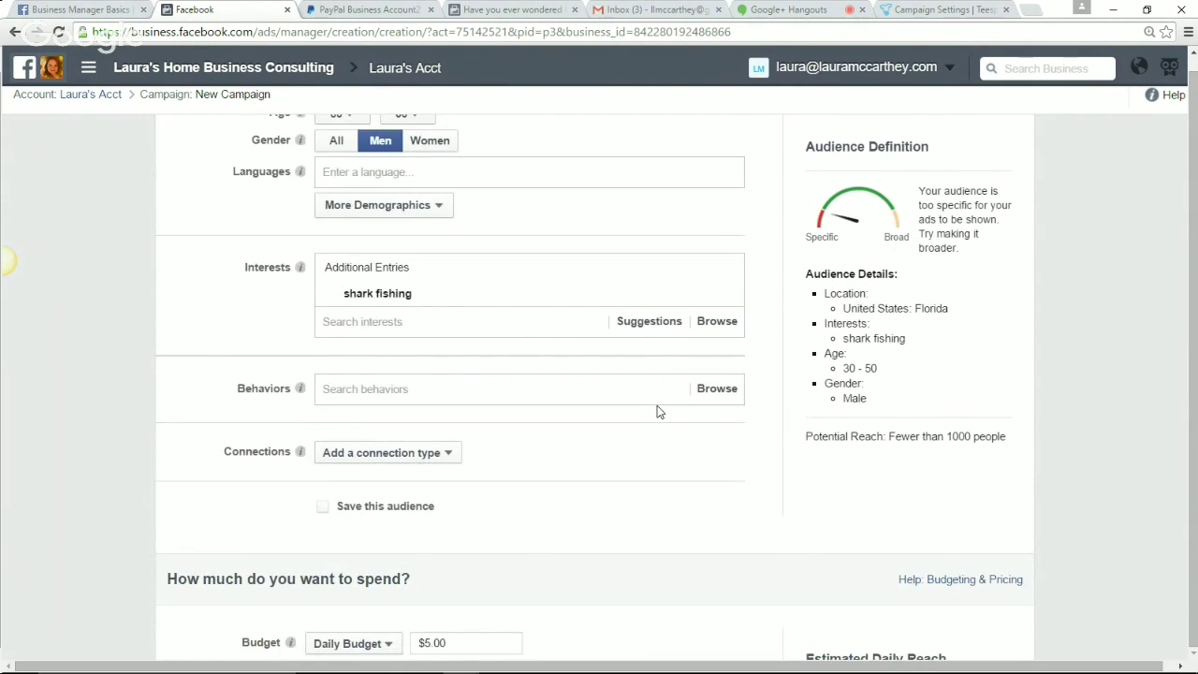
Search the interests for "snook f" and add Common snook to the audience
left_click(417, 321)
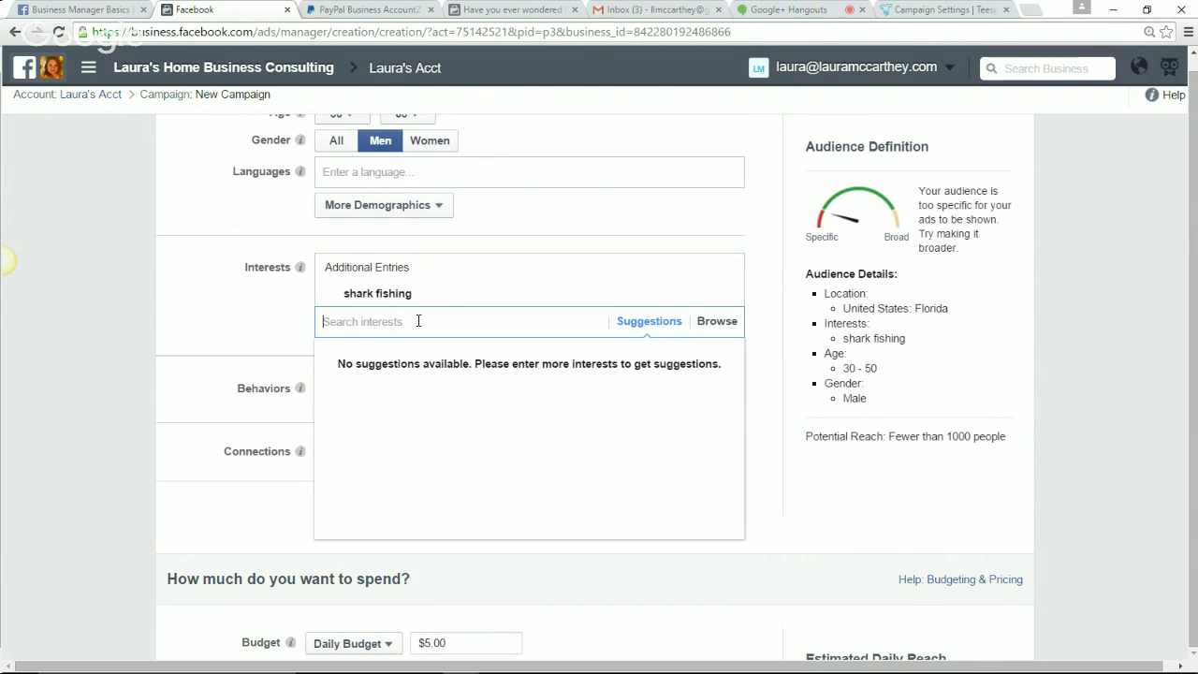
type("snook")
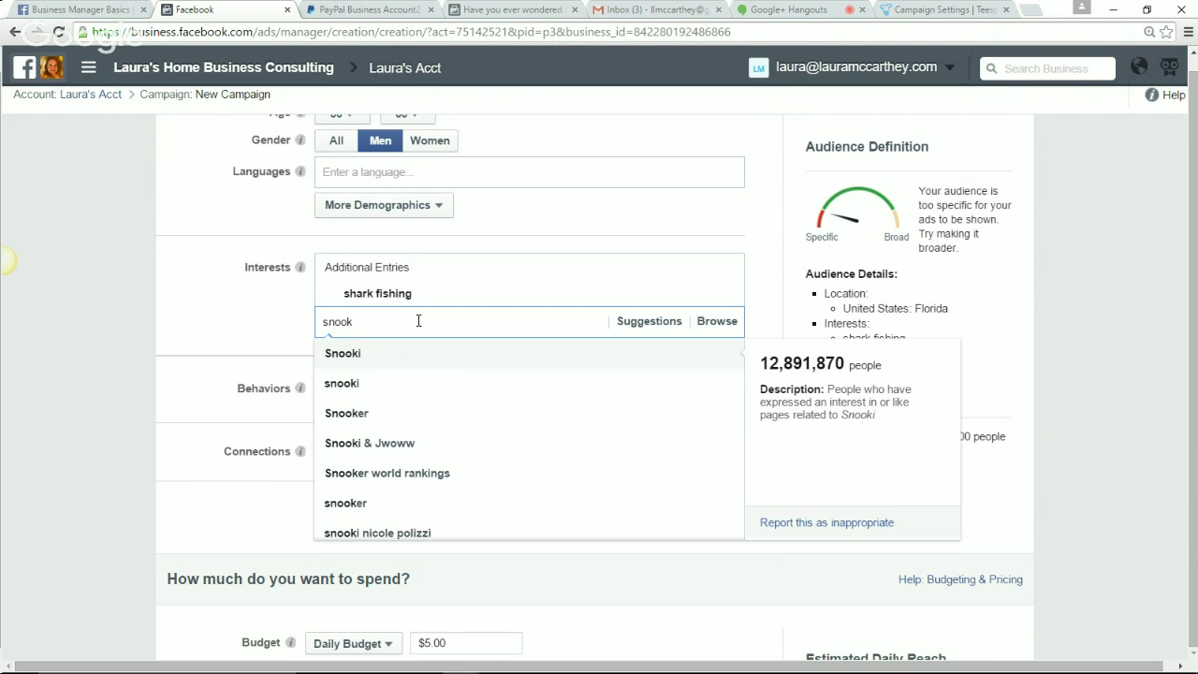
type(" f")
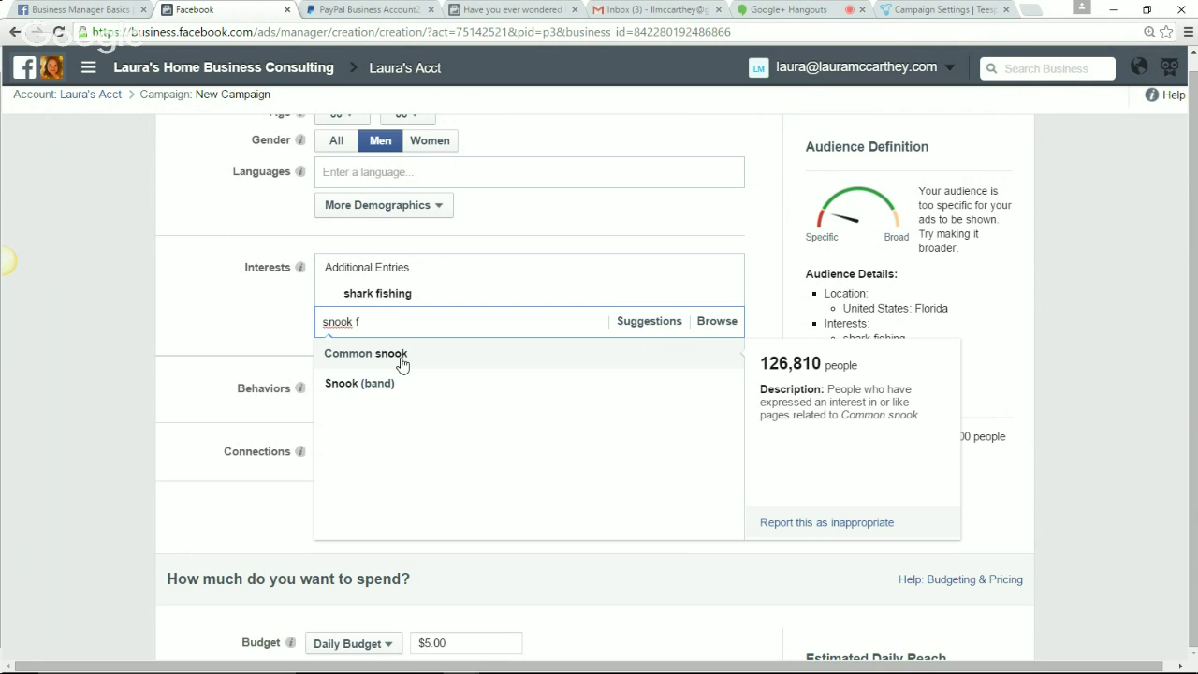
left_click(403, 362)
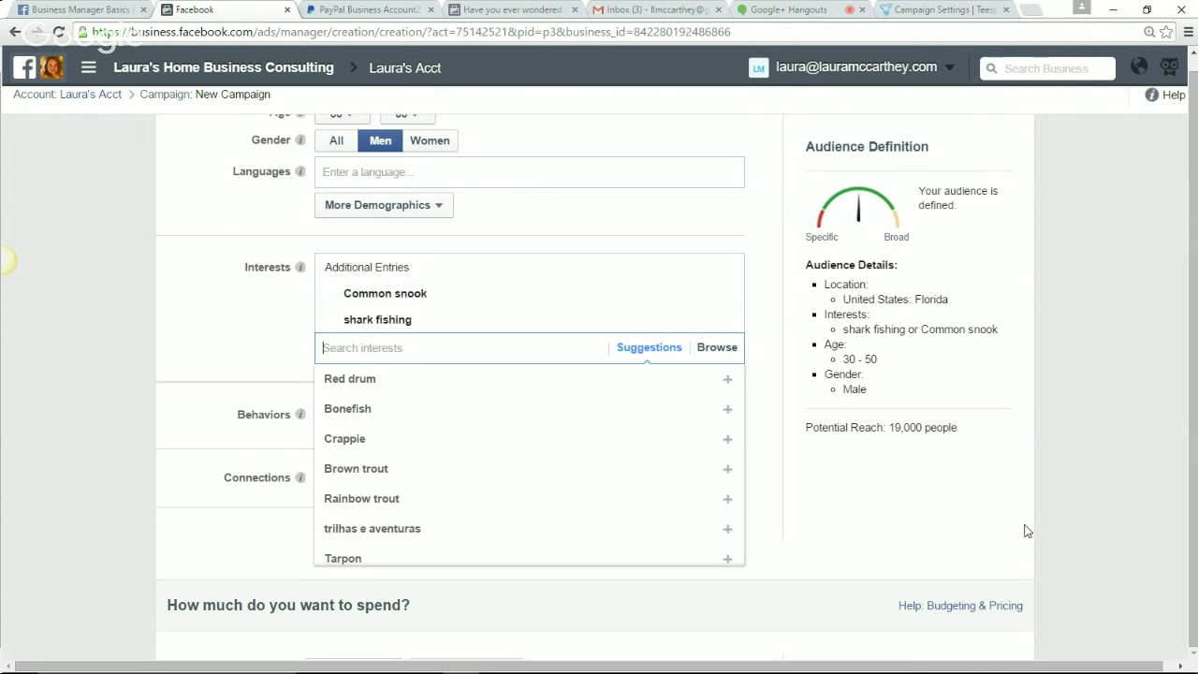
Remove the shark fishing interest from the audience, keeping only Common snook
mouse_move(644, 319)
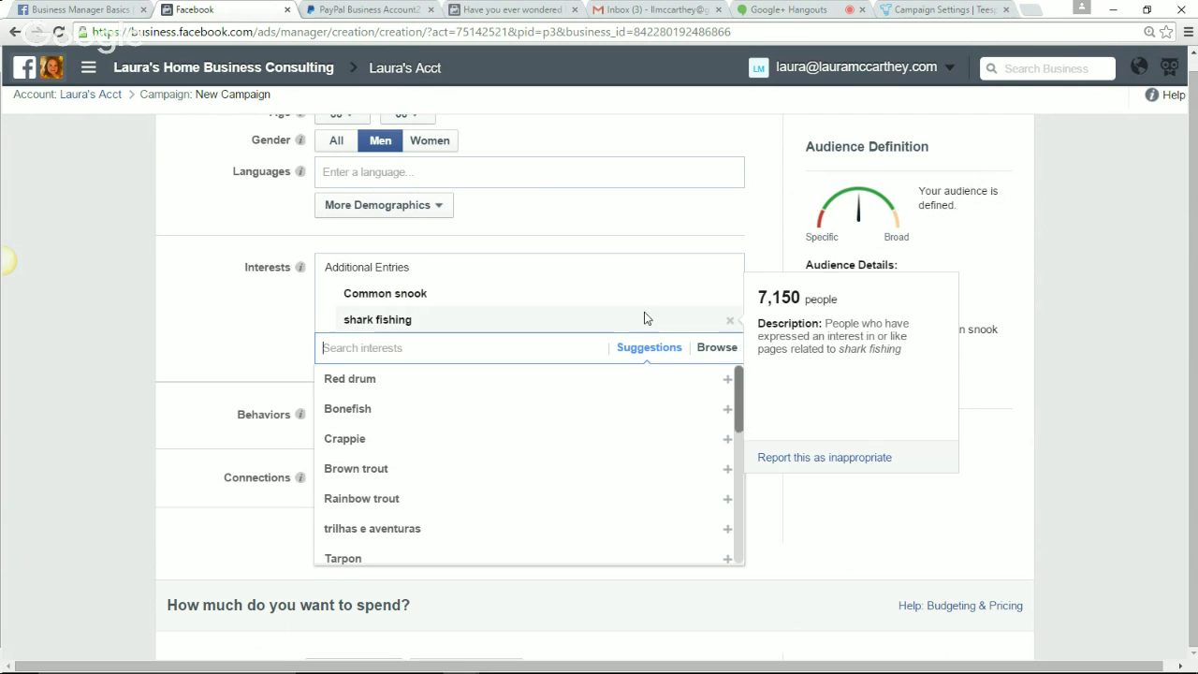
left_click(724, 328)
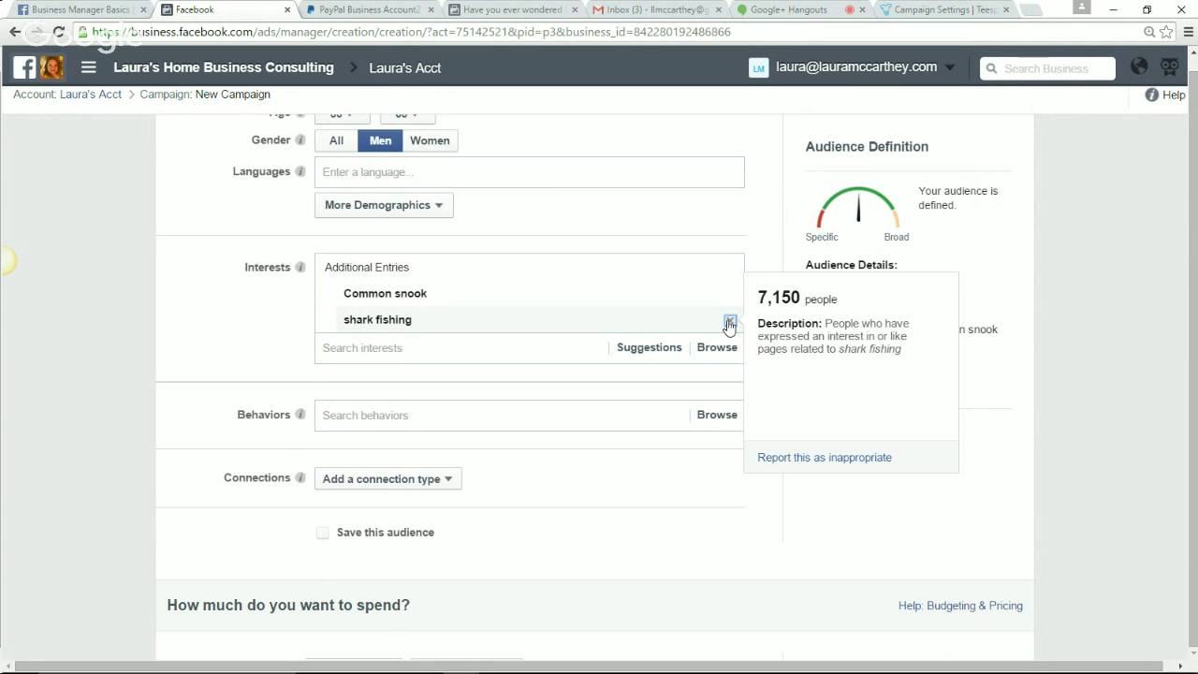
left_click(726, 324)
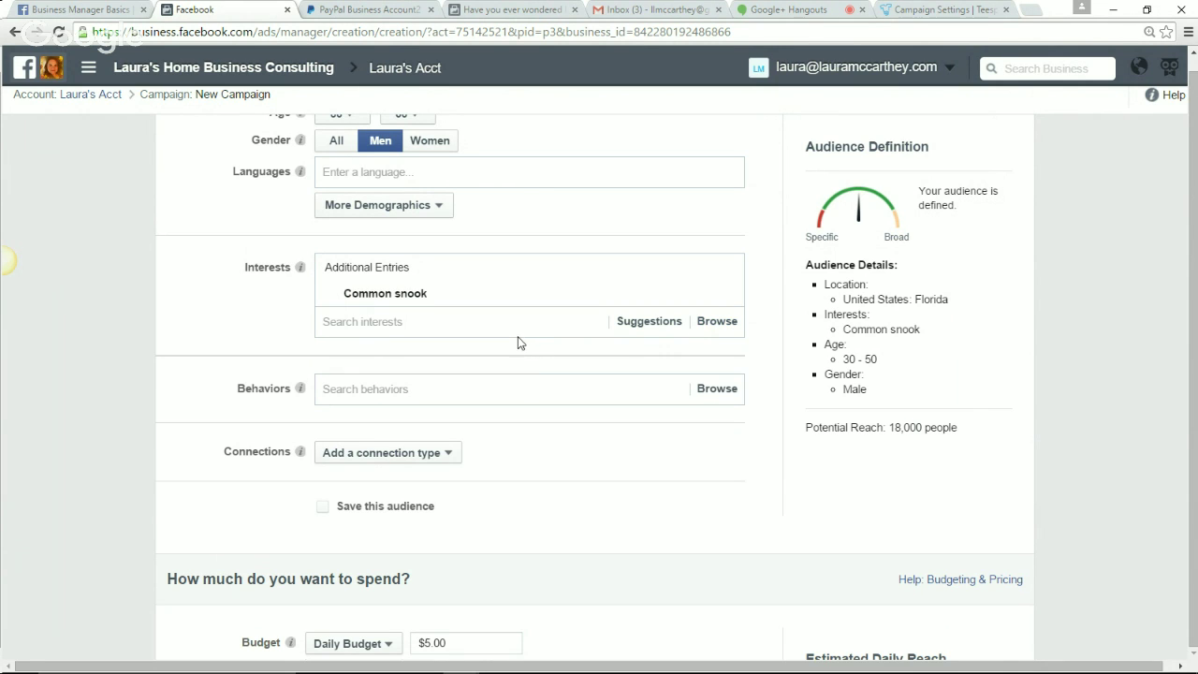
Review the suggested interests and the potential reach, and set the audience gender to All
left_click(516, 323)
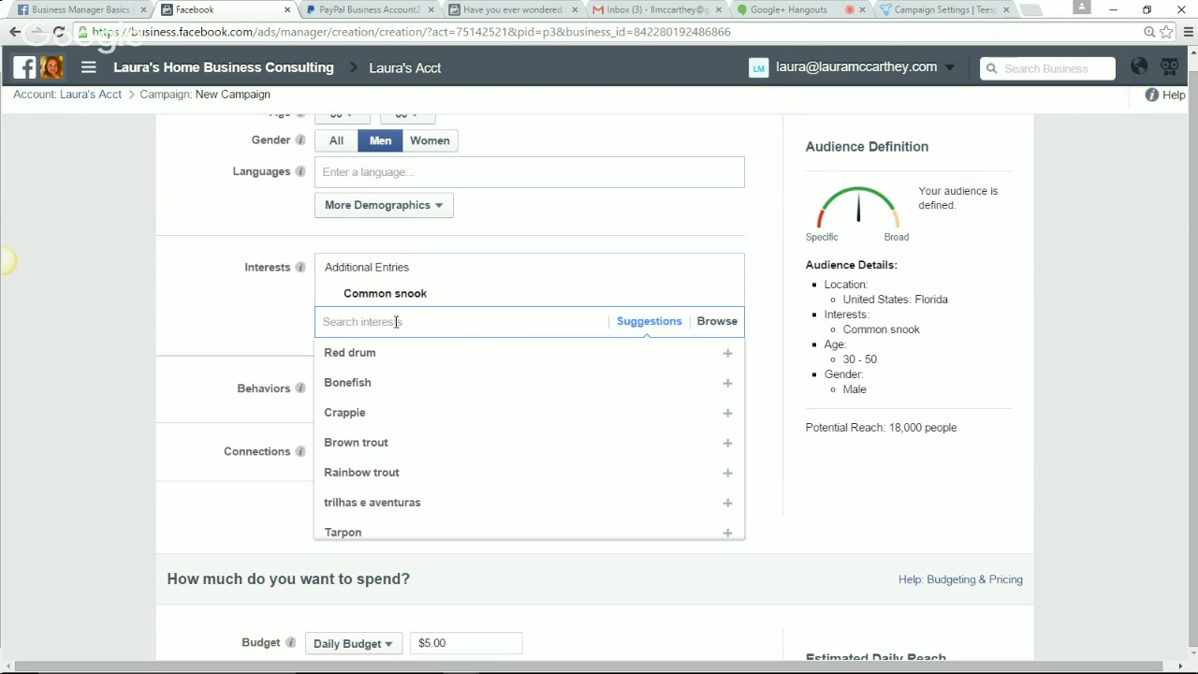
mouse_move(410, 302)
left_click_drag(889, 427, 953, 433)
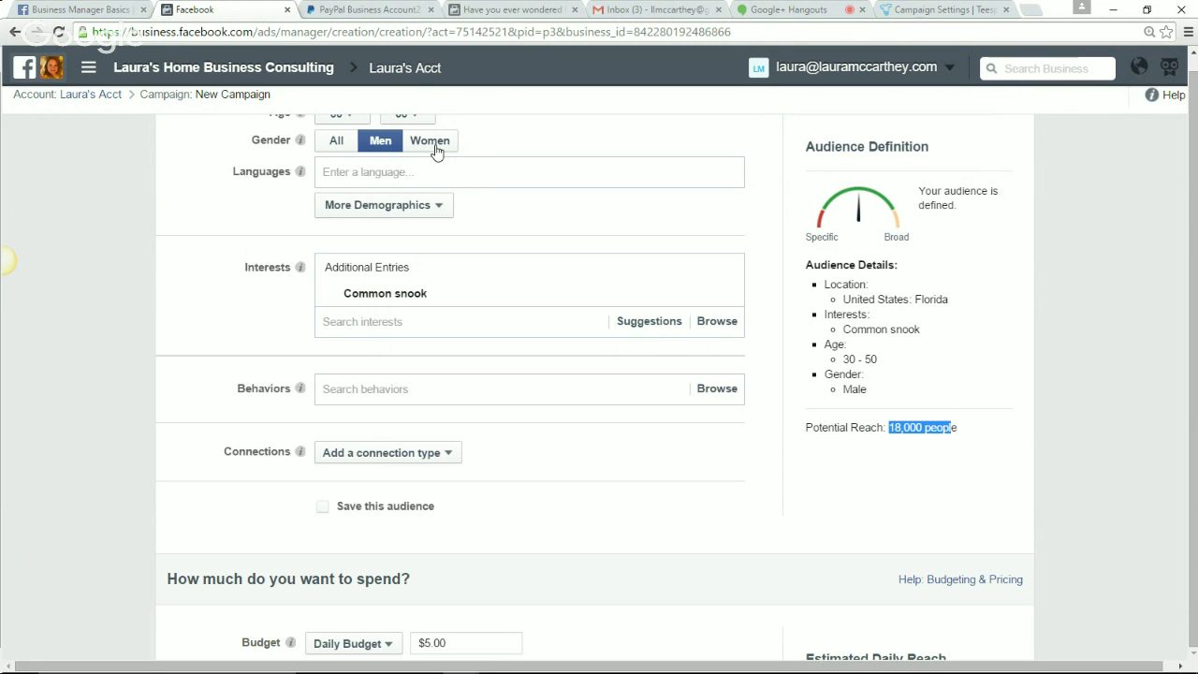
left_click(330, 148)
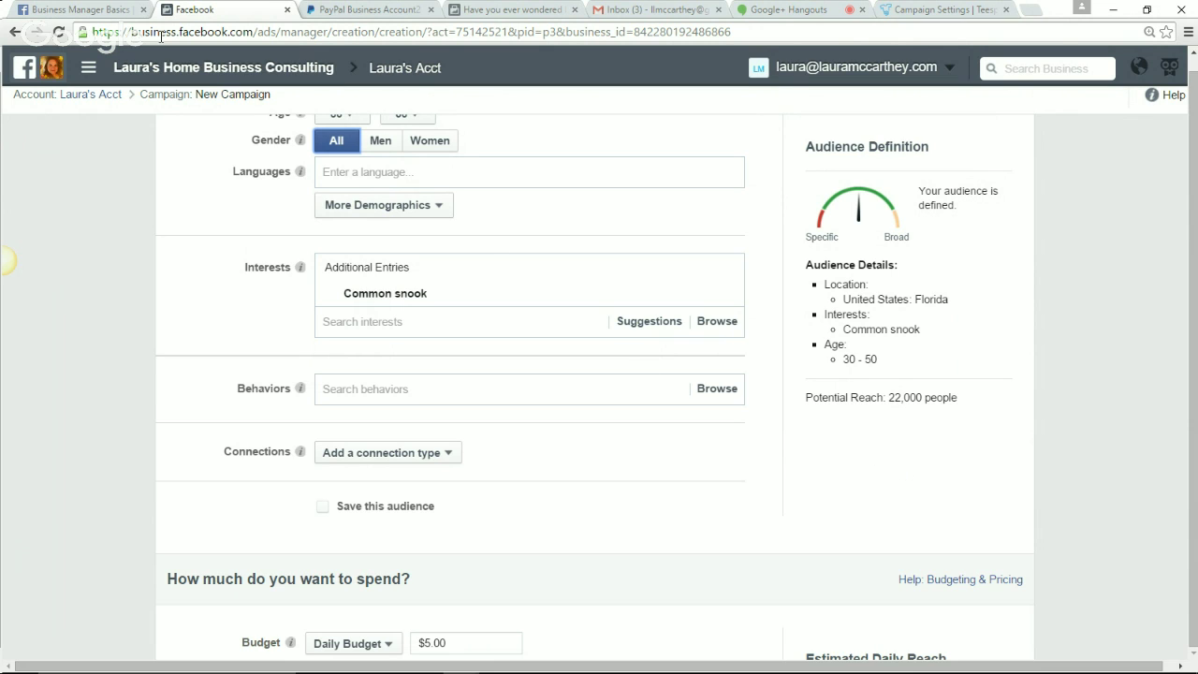
scroll(496, 198, "up", 2)
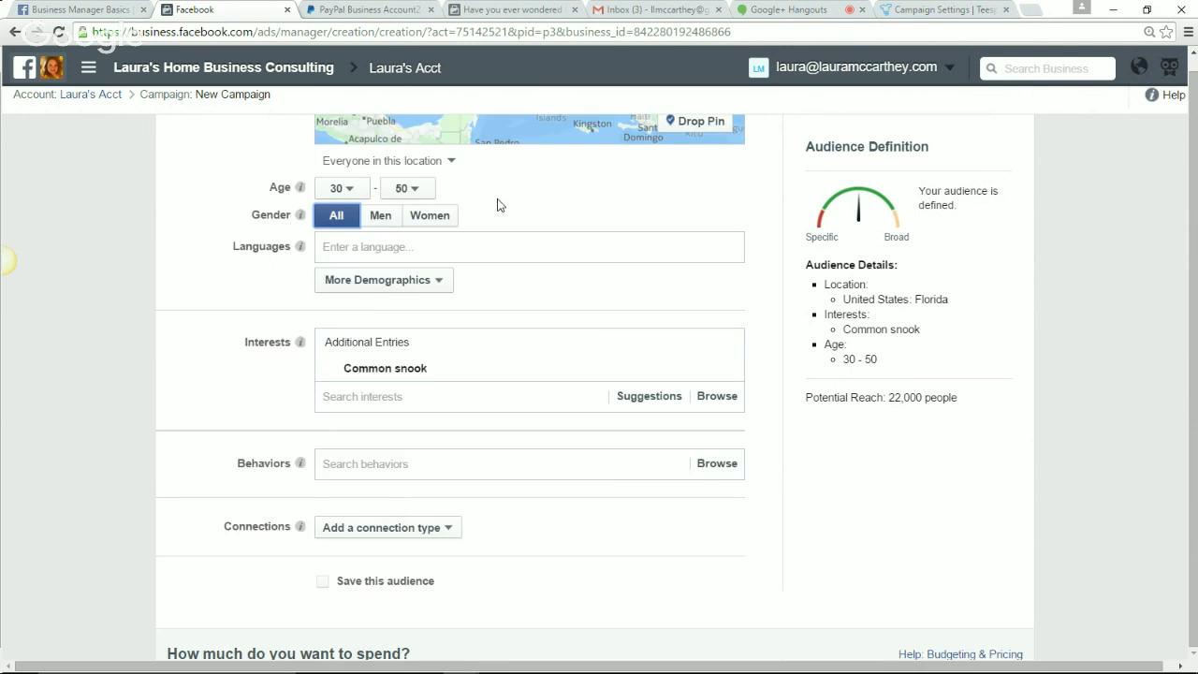
Go from the boosted post page to the Business Manager home and open the ad account's campaign list
left_click(506, 9)
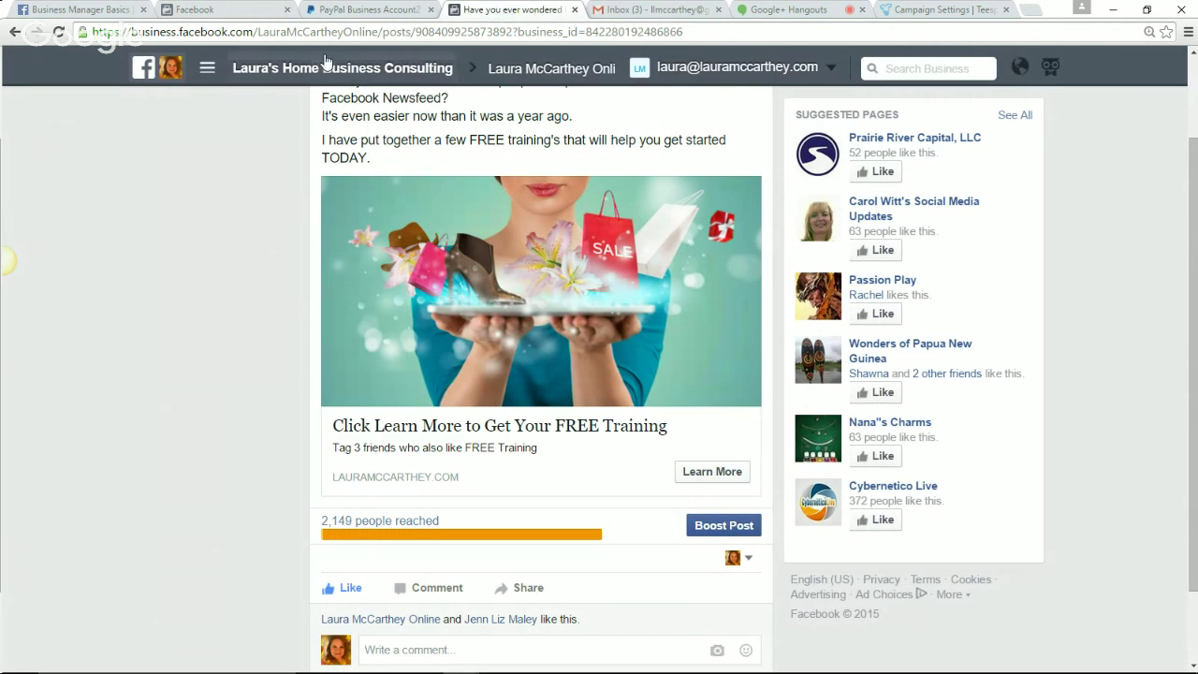
left_click(234, 71)
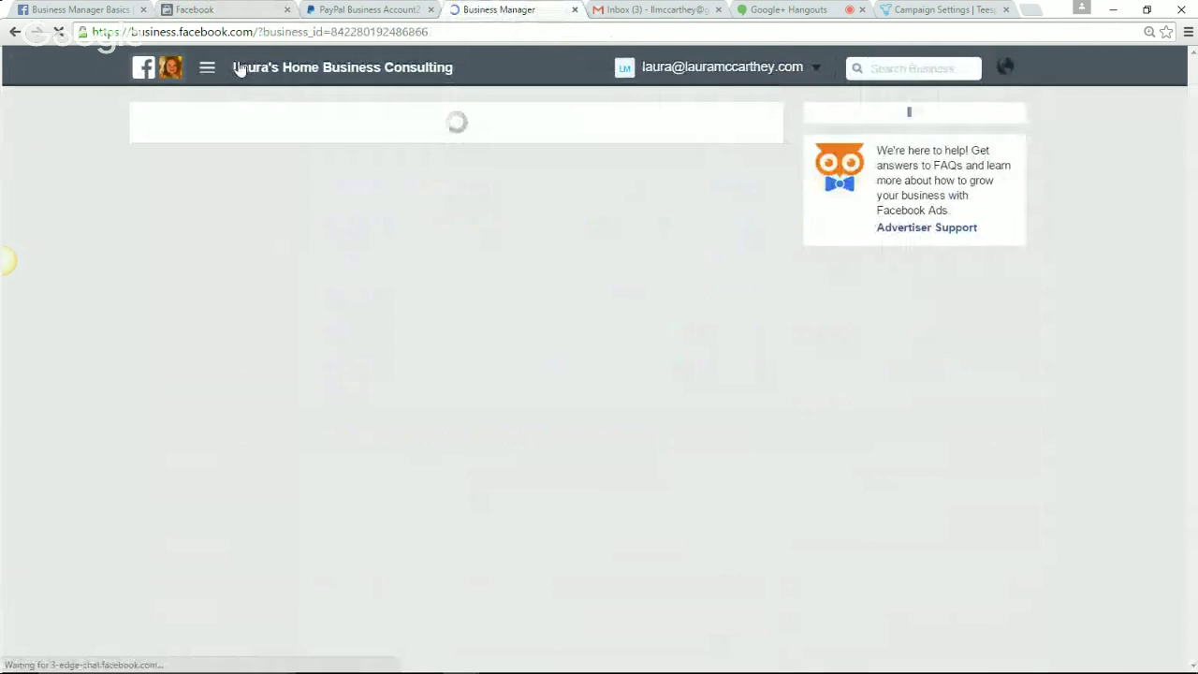
left_click(119, 408)
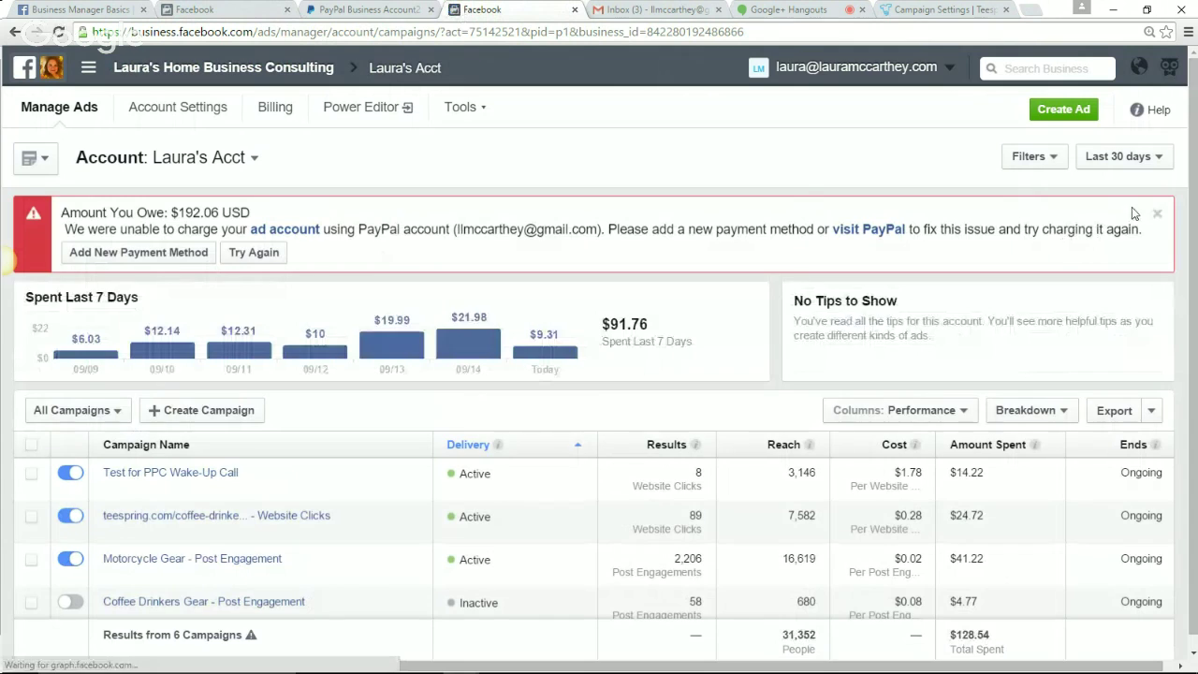
Dismiss the payment alert and set the campaign table's columns to Performance and Clicks
left_click(1158, 214)
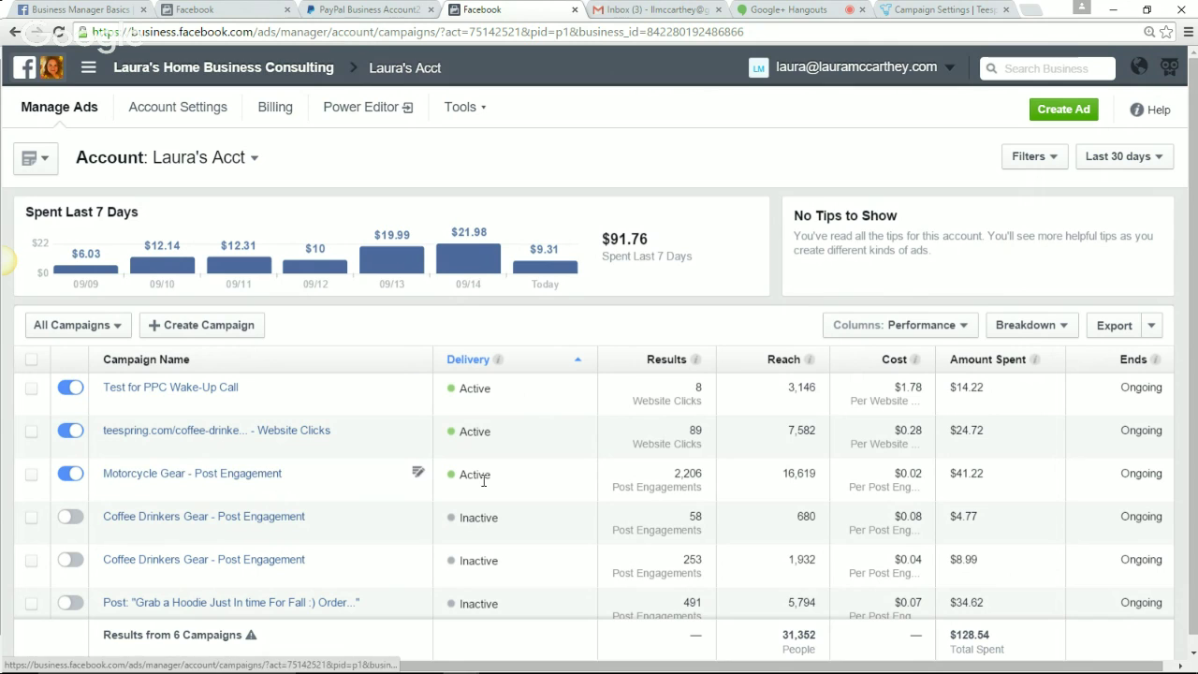
left_click(964, 328)
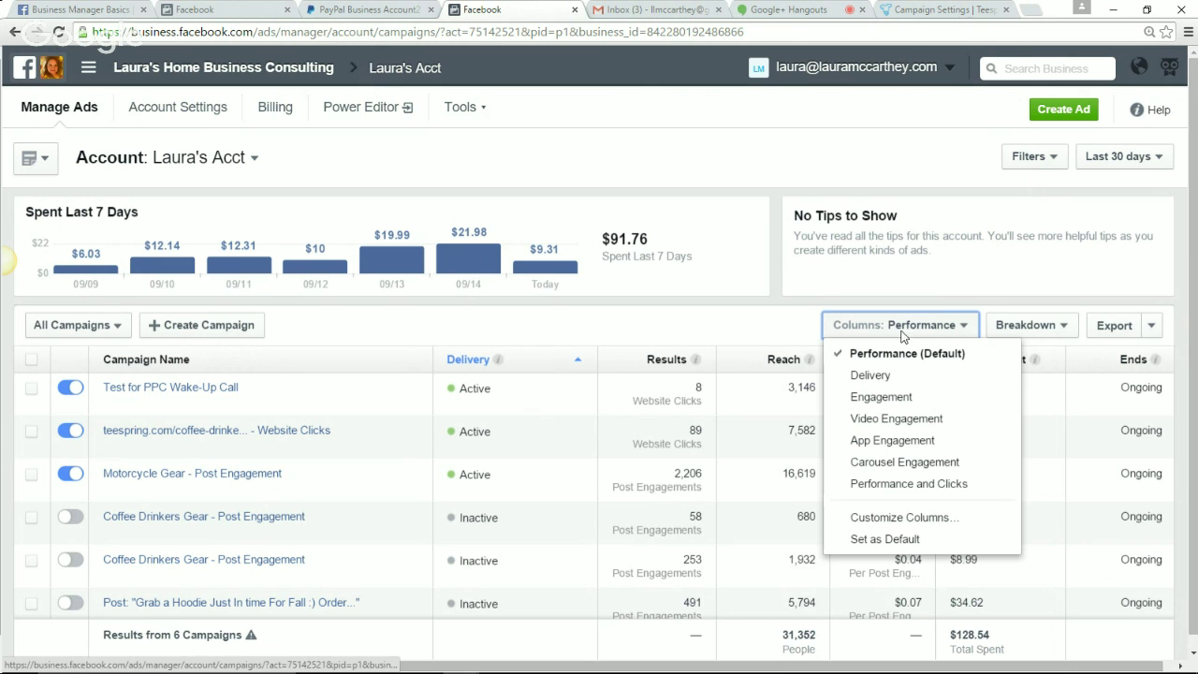
left_click(932, 493)
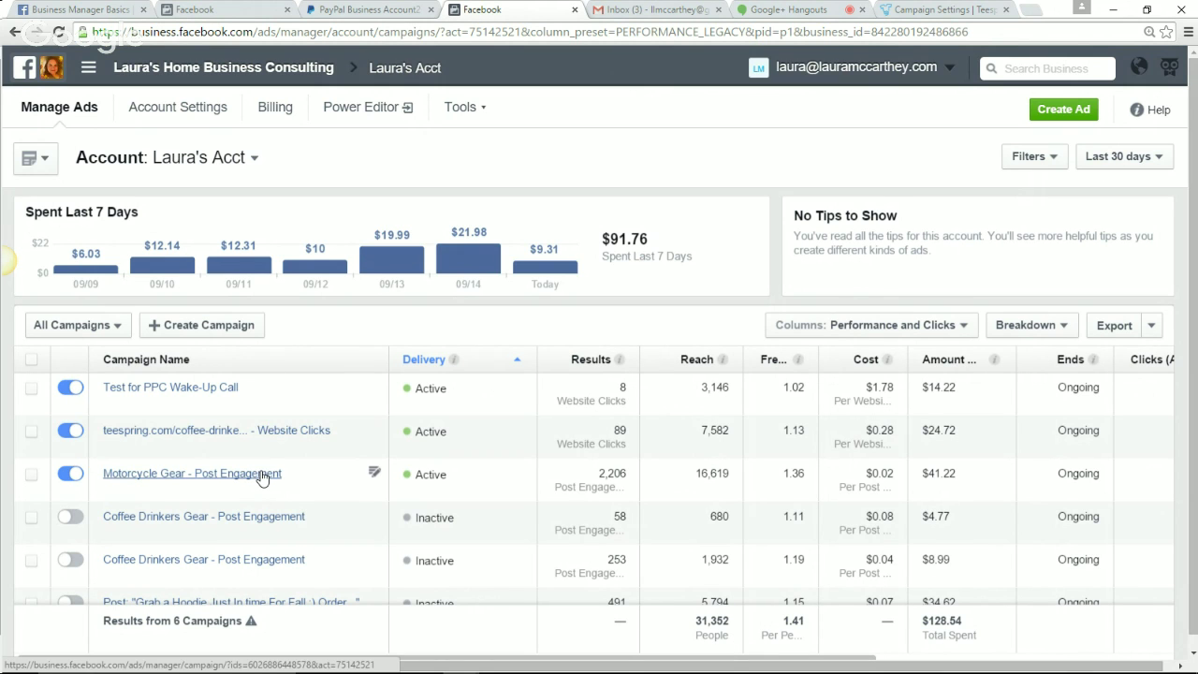
Open the Motorcycle Gear - Post Engagement campaign and examine its ad set's results, cost, budget and click columns
left_click(173, 474)
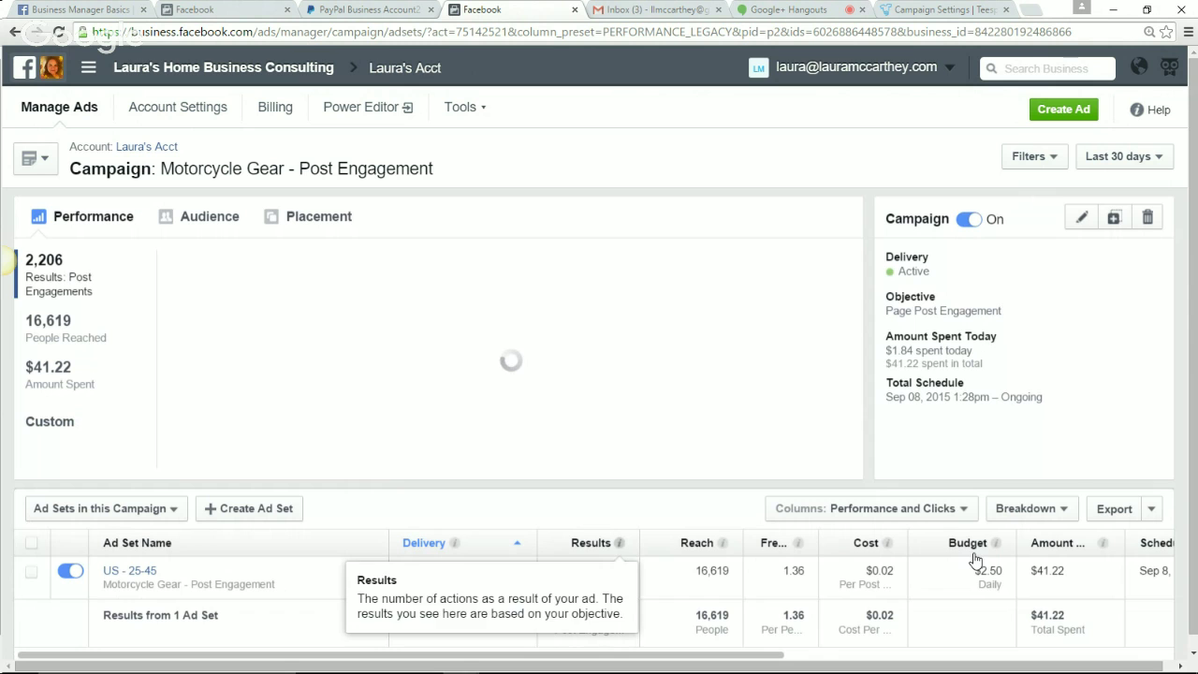
scroll(775, 416, "down", 1)
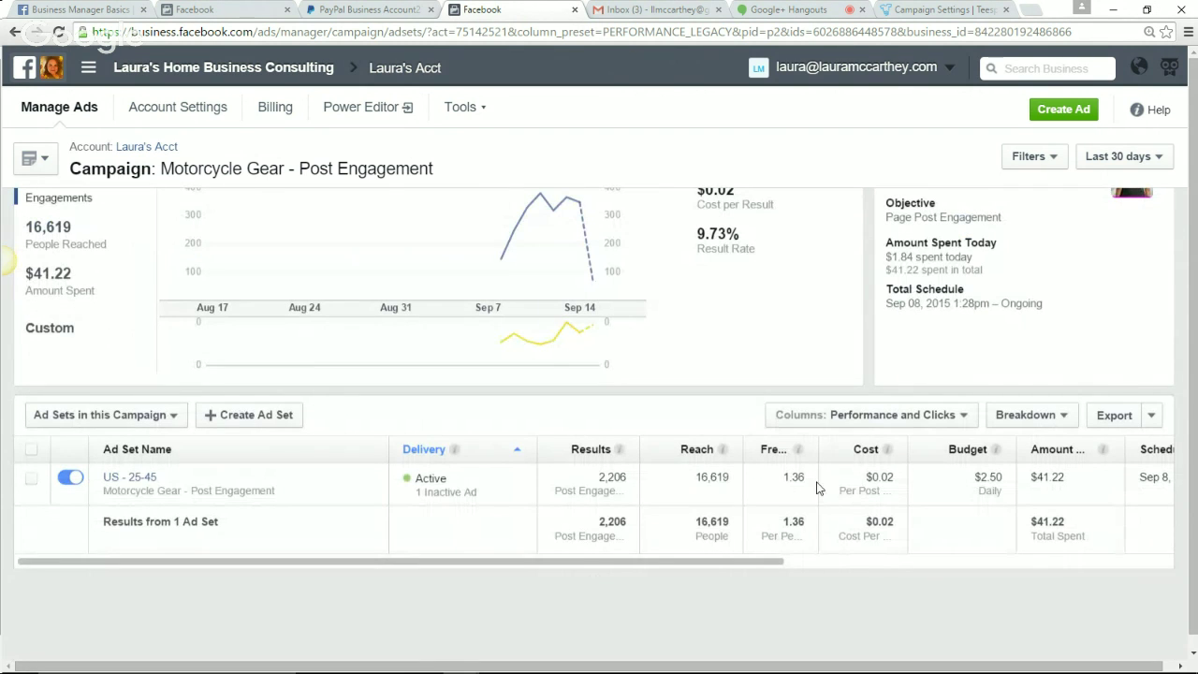
left_click_drag(746, 566, 1003, 557)
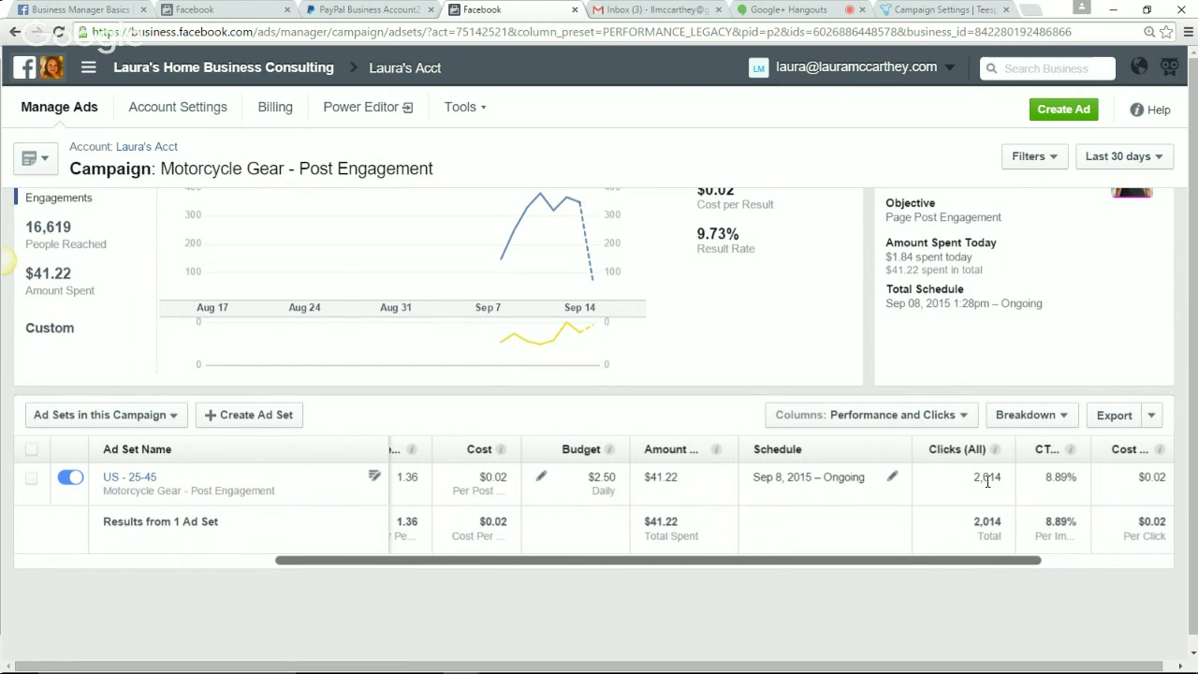
left_click_drag(939, 568, 798, 533)
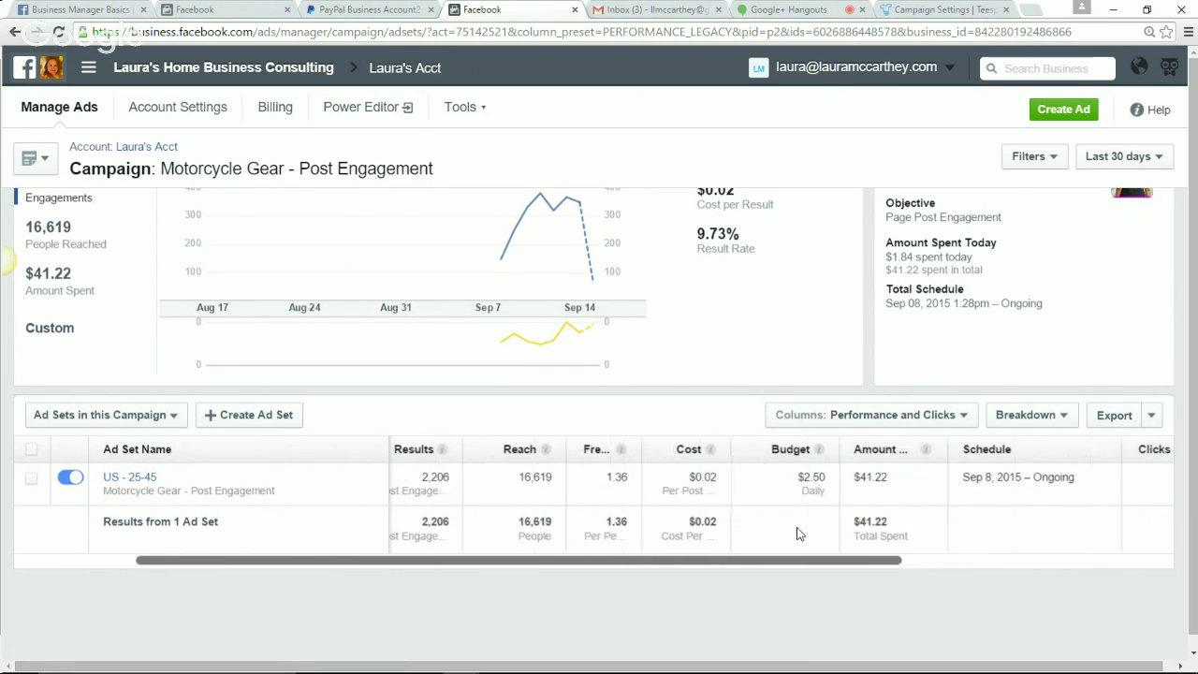
Break down the US - 25-45 ad set's results by Age and Gender and examine the 35–44 female row
left_click(1049, 418)
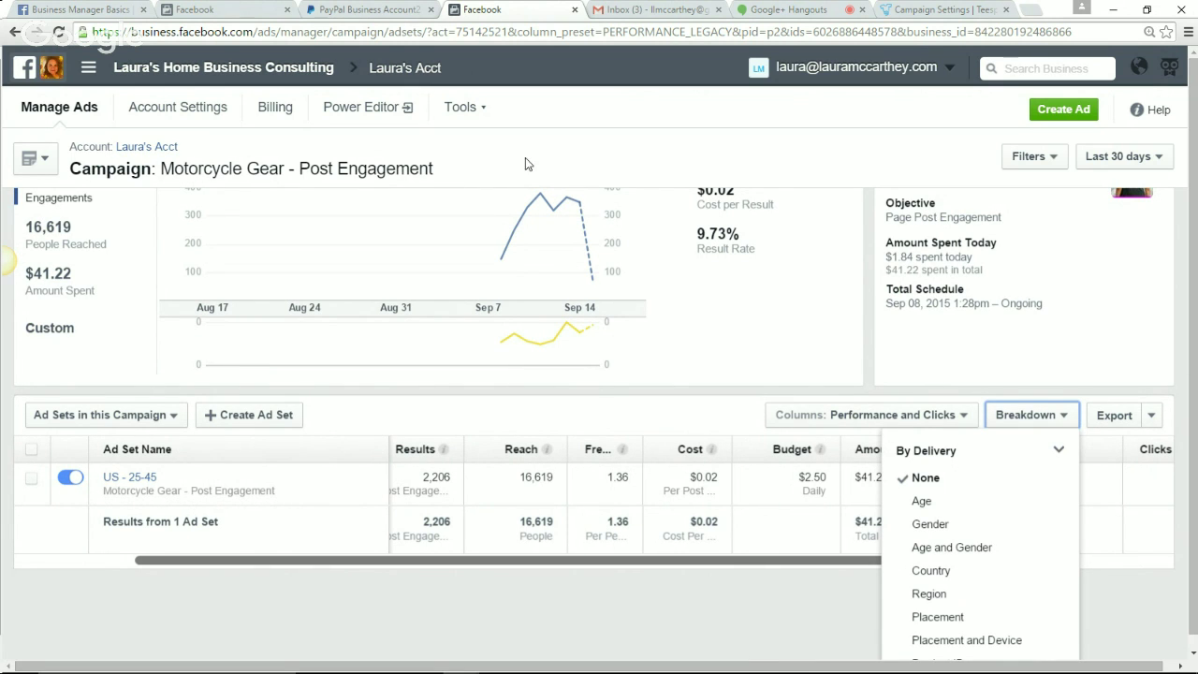
key("ctrl+2")
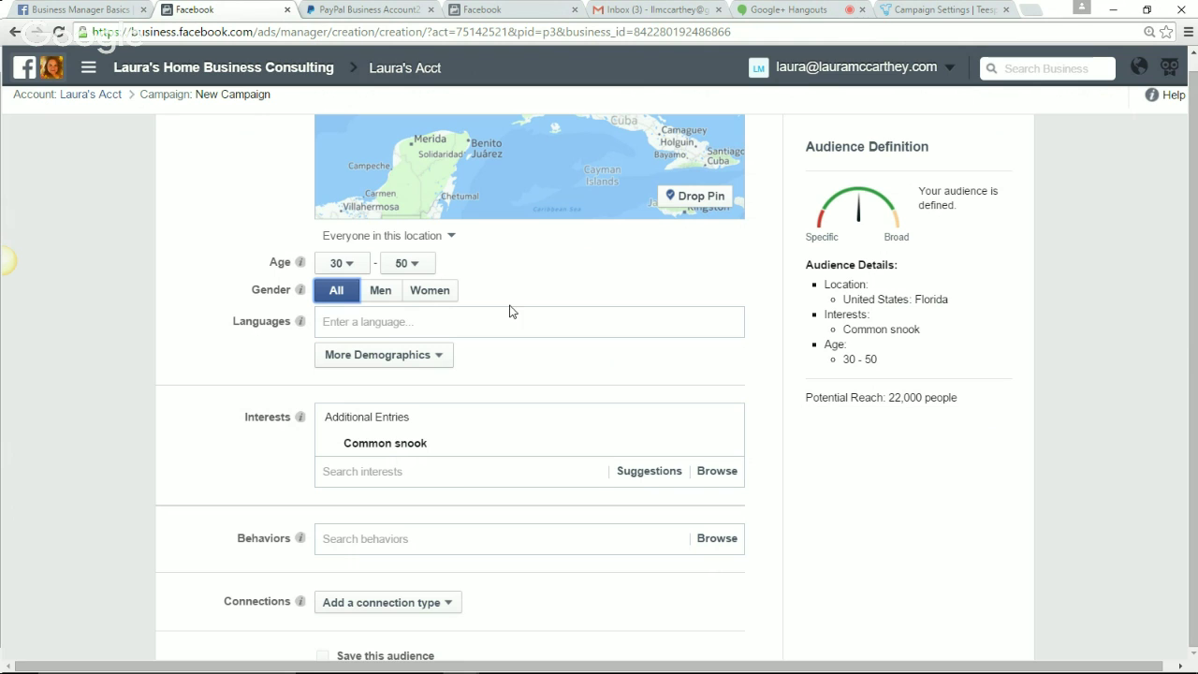
left_click(479, 10)
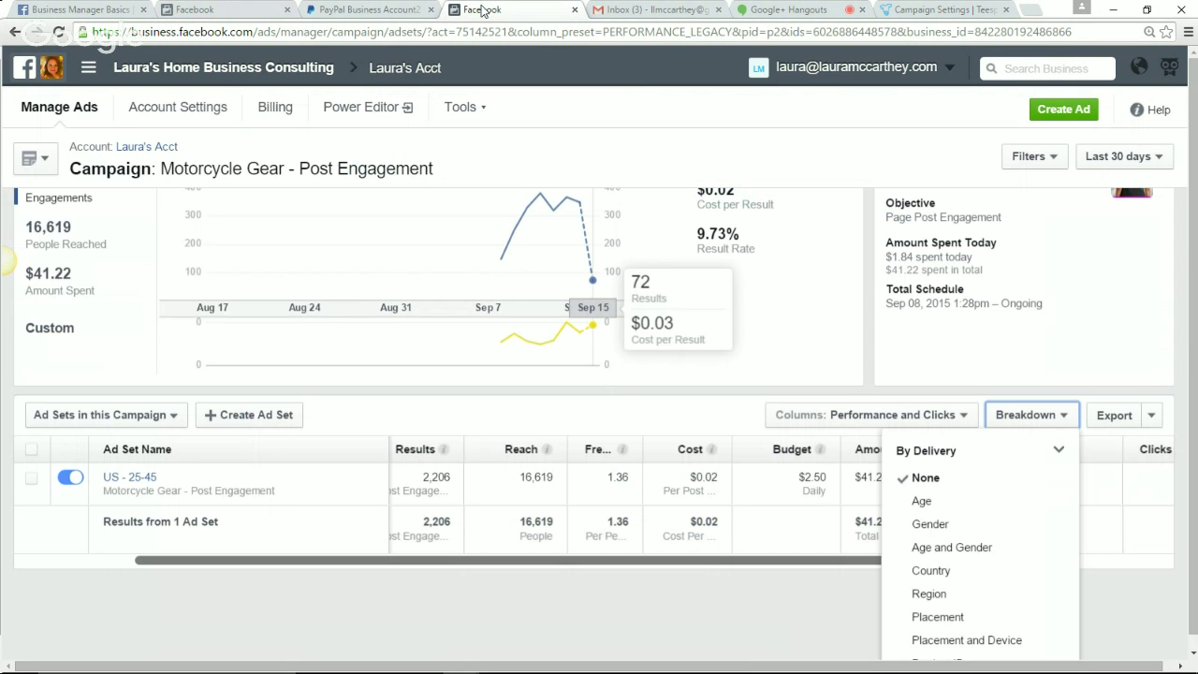
left_click(1022, 554)
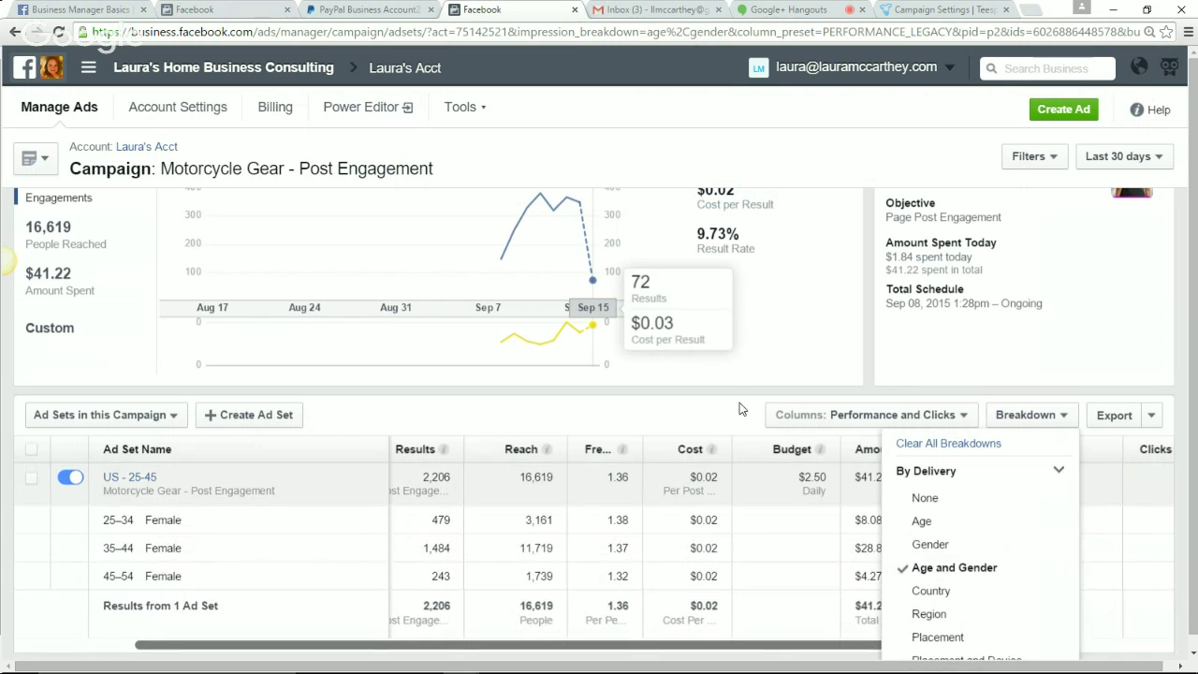
left_click(684, 418)
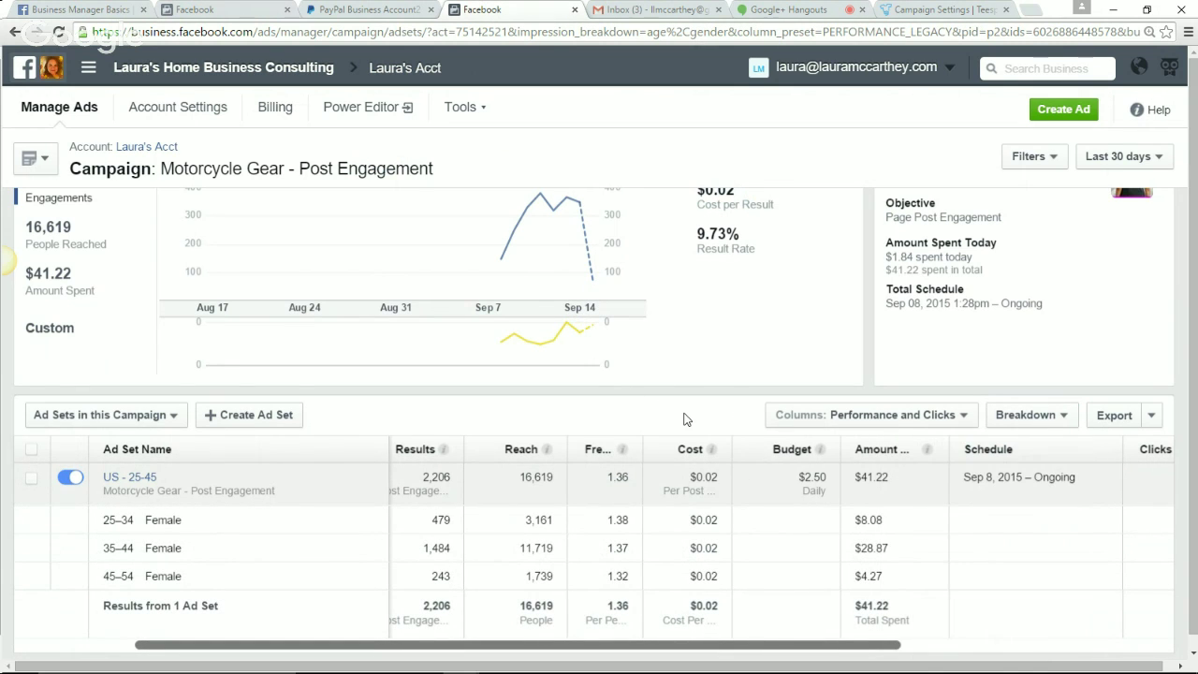
scroll(684, 418, "down", 2)
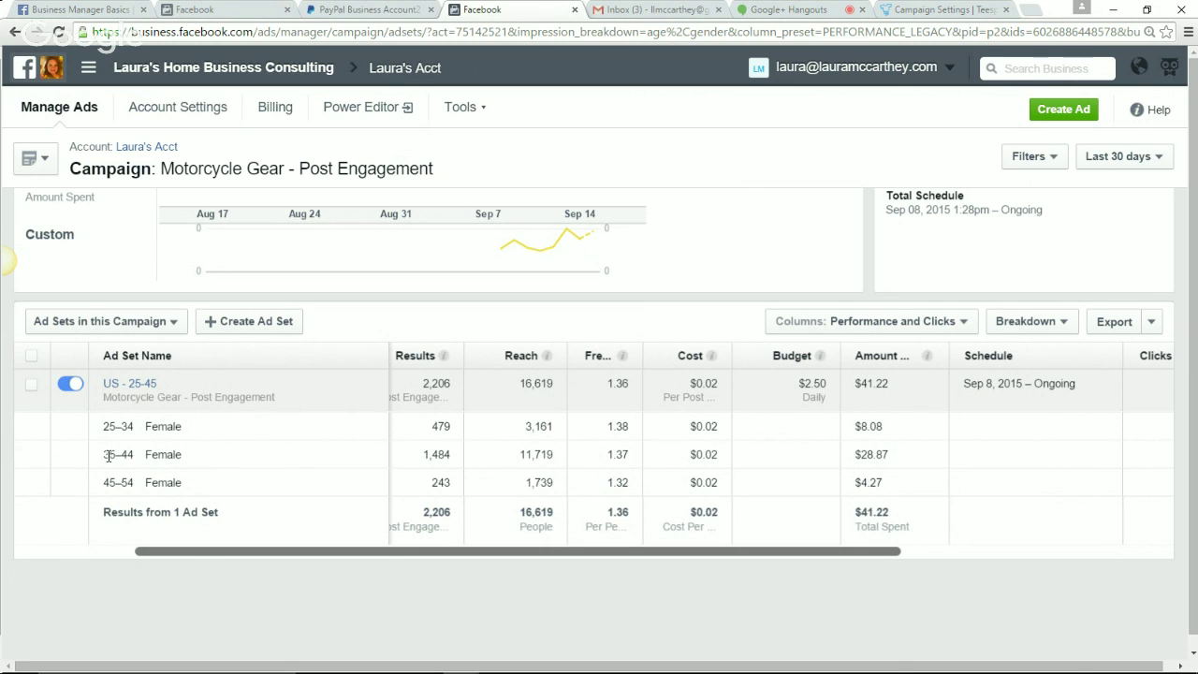
left_click_drag(416, 460, 606, 465)
Switch to Teespring, open the campaigns overview and sort the active campaigns by Sales
left_click(904, 9)
left_click(236, 152)
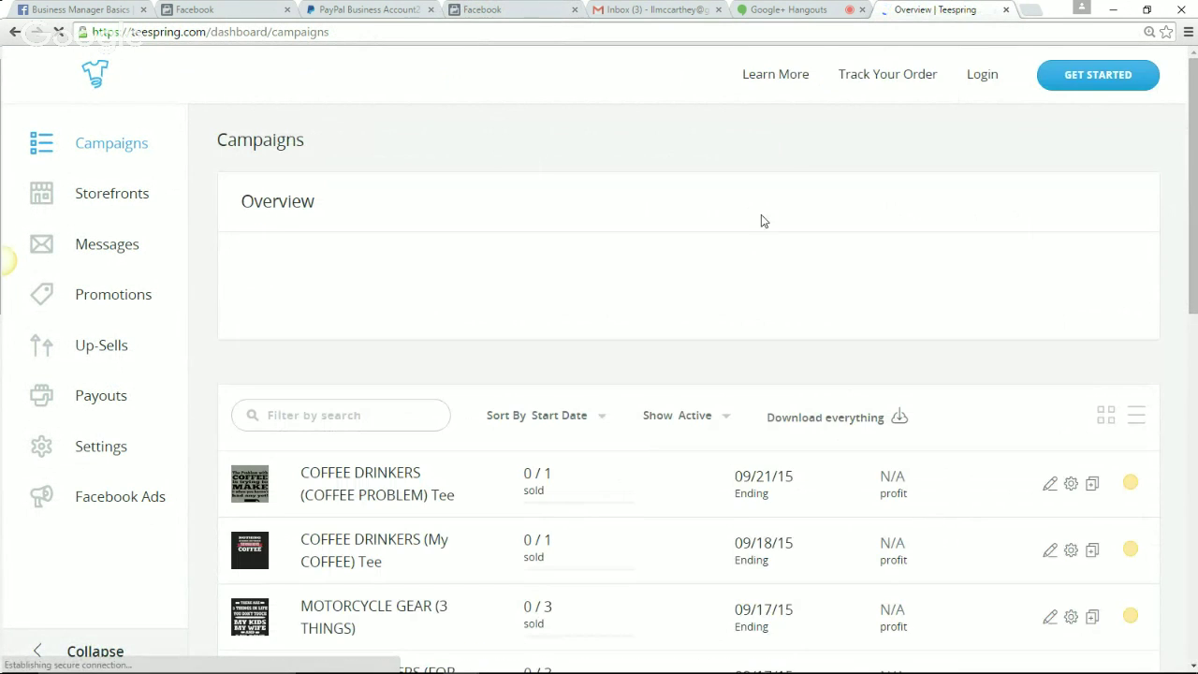
scroll(375, 455, "down", 2)
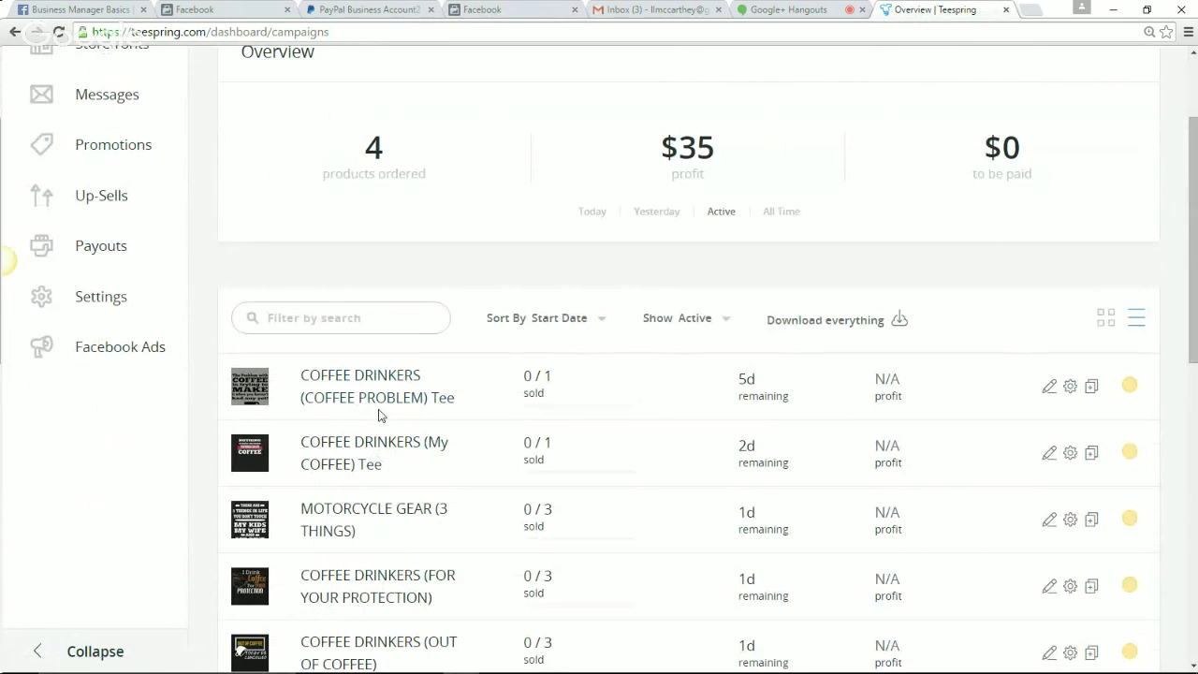
left_click(538, 323)
left_click(543, 418)
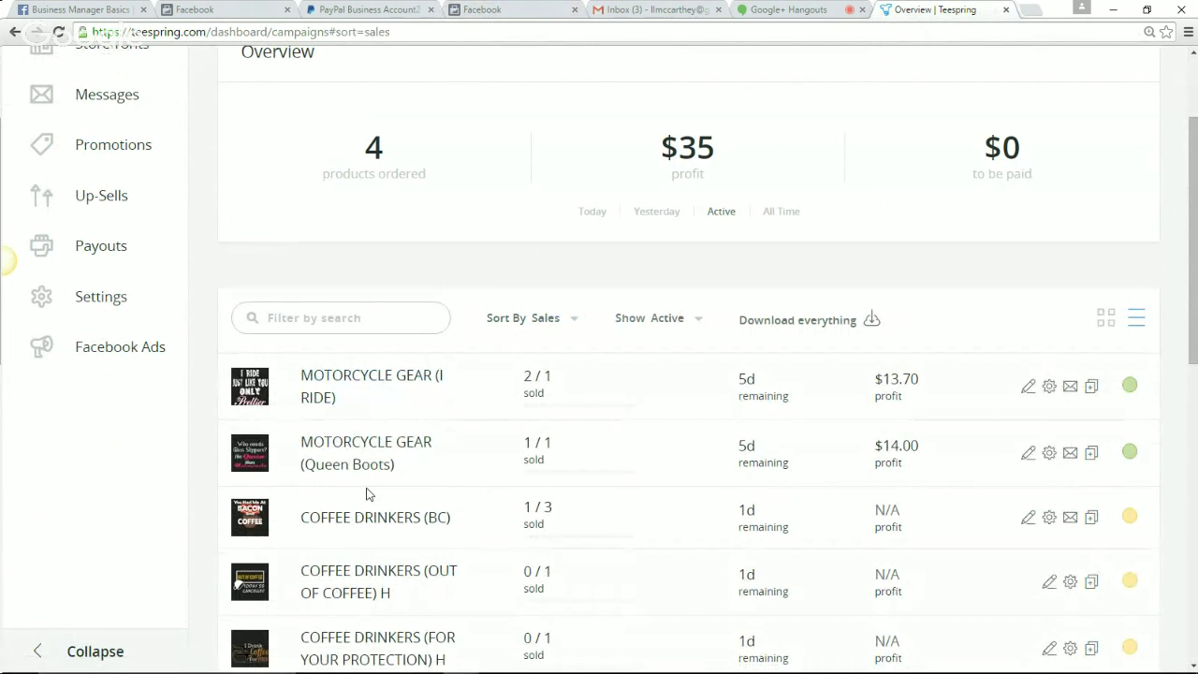
Open the MOTORCYCLE GEAR (Queen Boots) campaign's sales page and examine its hoodie design and product details
left_click(370, 453)
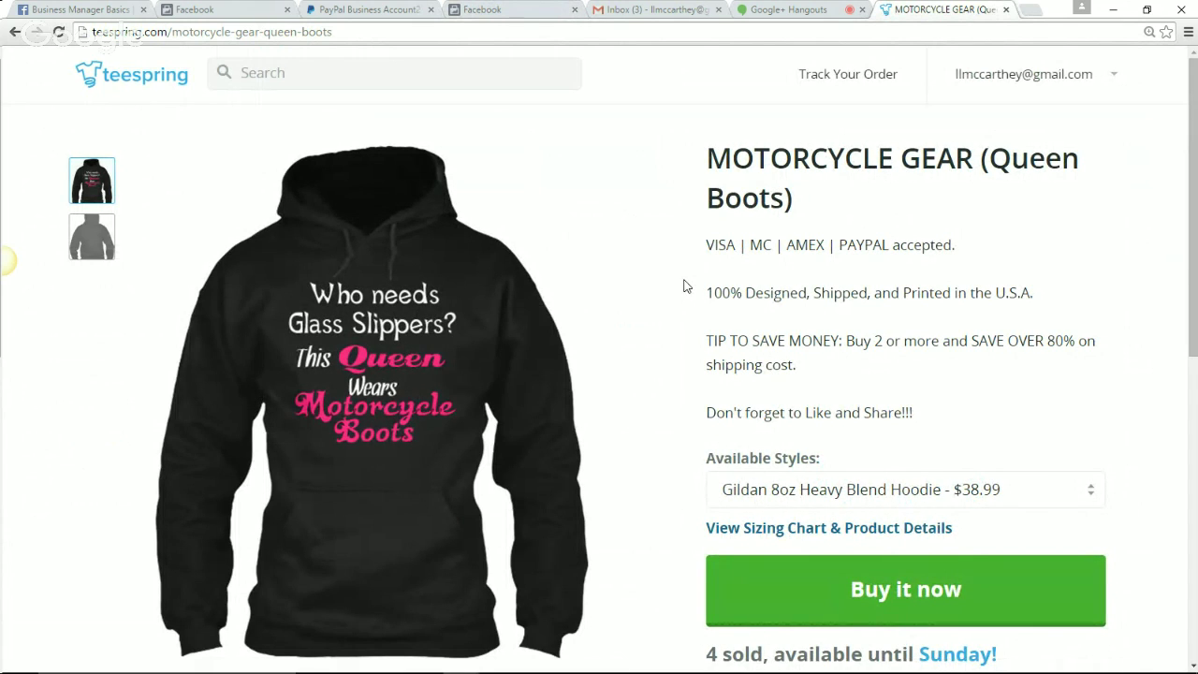
scroll(685, 286, "down", 1)
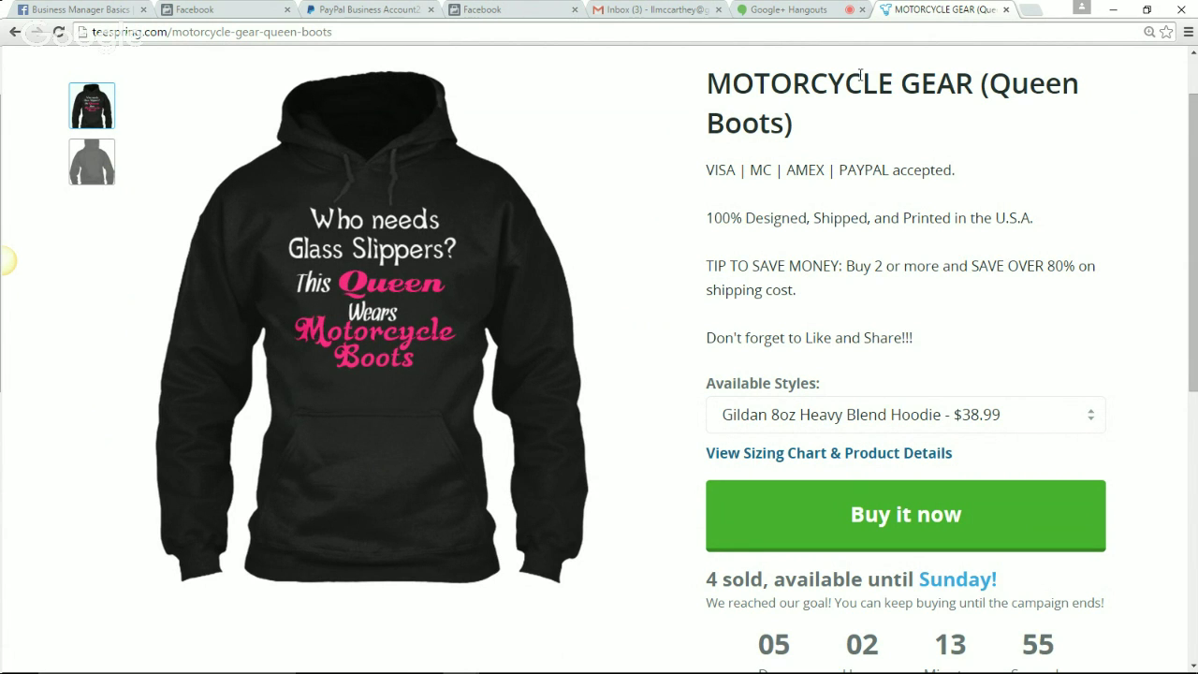
scroll(978, 131, "up", 1)
Return to the Teespring campaigns overview, minimize the email list popup and sort the active campaigns by Sales
left_click(1024, 73)
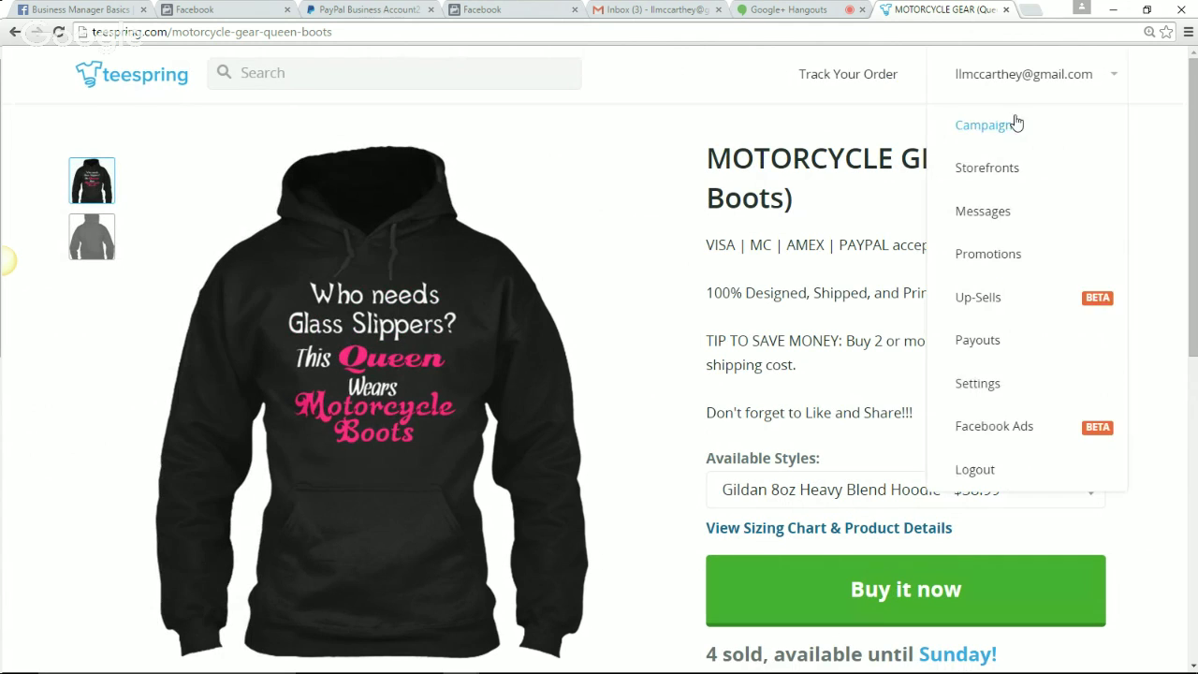
left_click(1020, 124)
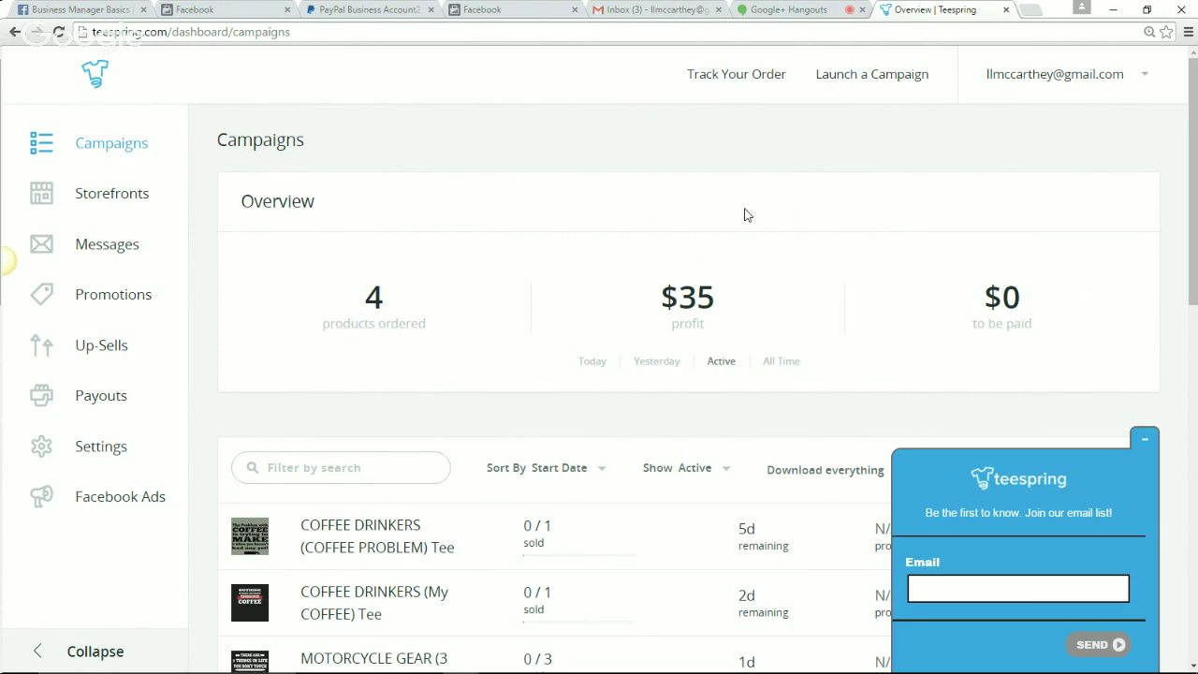
left_click(1142, 439)
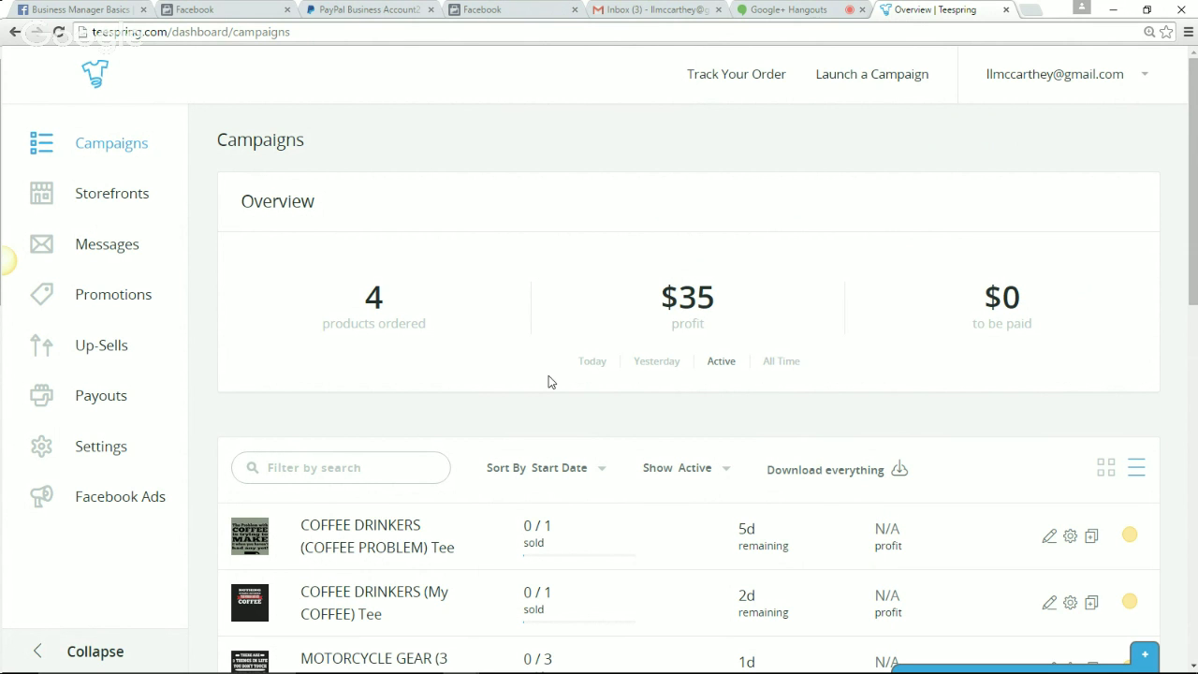
scroll(549, 379, "down", 1)
scroll(548, 379, "down", 2)
left_click(553, 242)
left_click(549, 342)
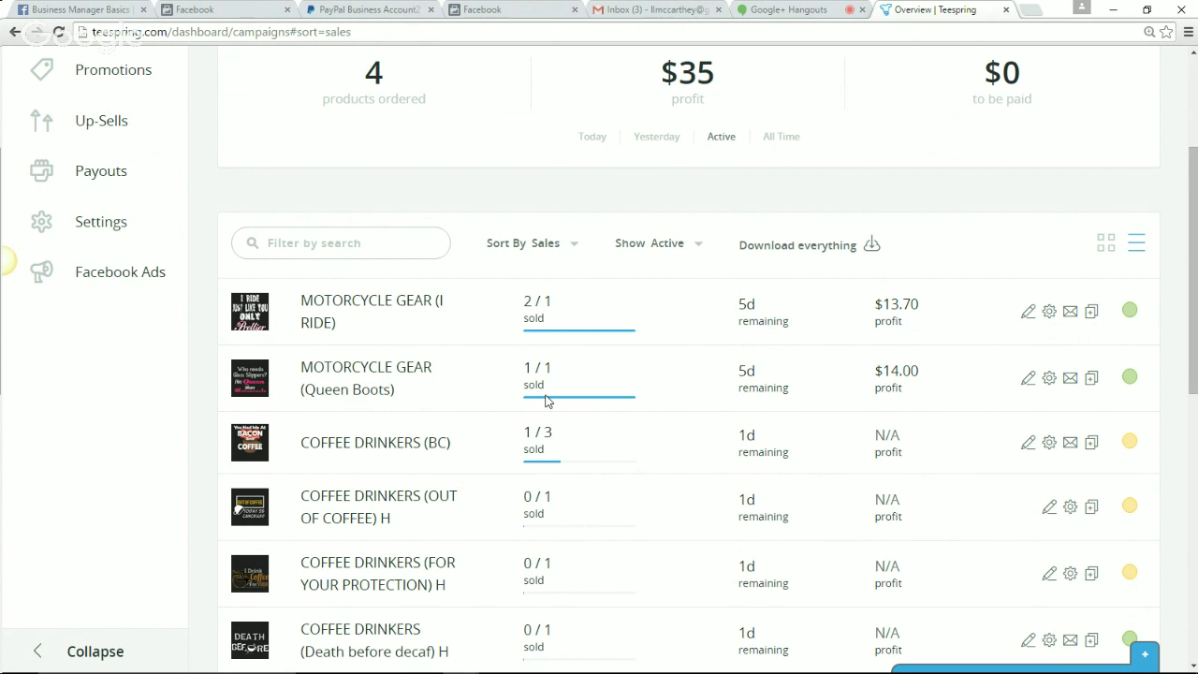
left_click(523, 11)
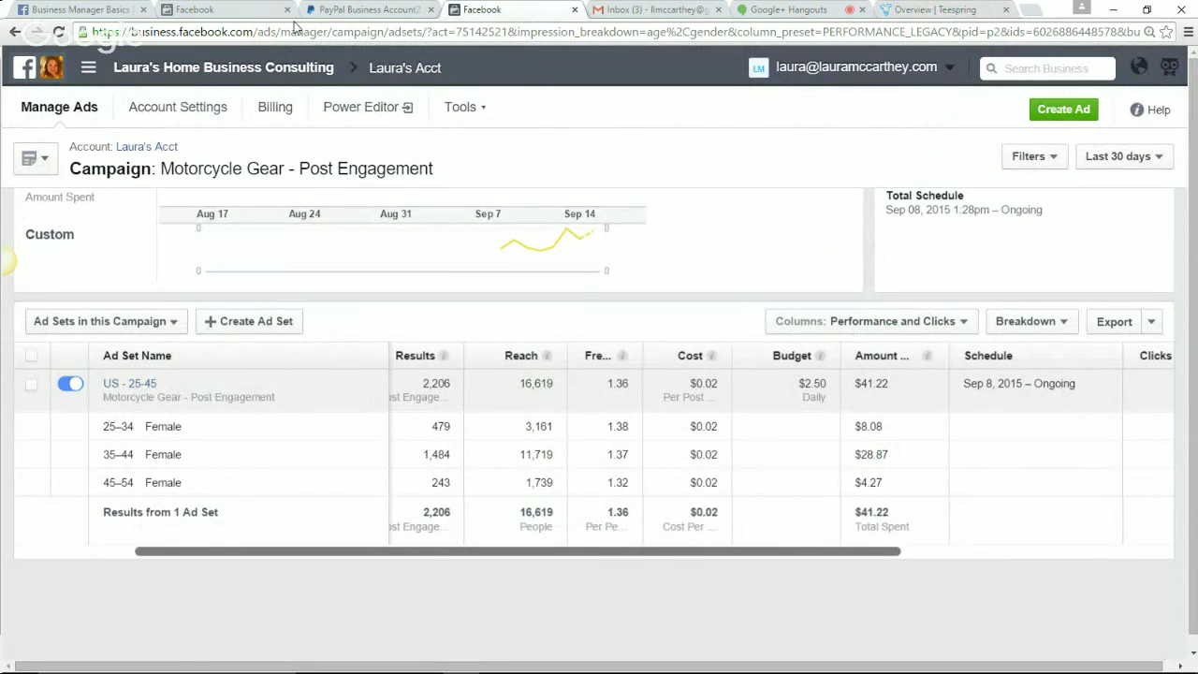
left_click(234, 9)
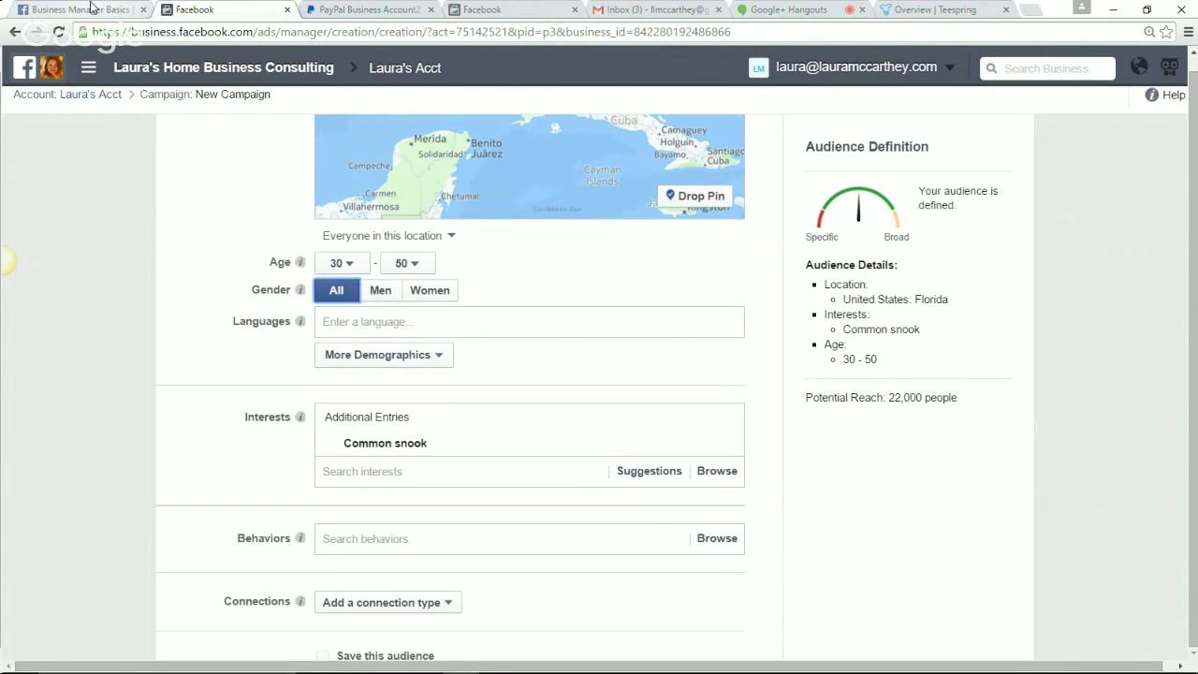
left_click(518, 11)
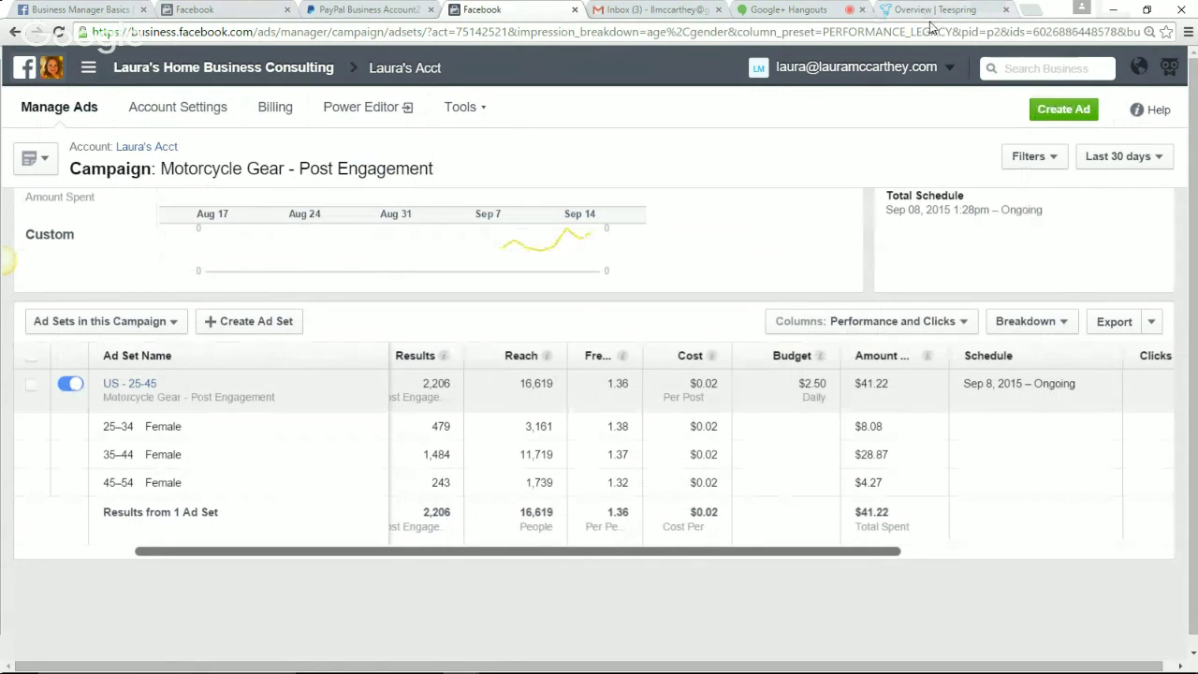
Open facebook.com in a new browser tab and go to the Coffee Drinkers Gear page
left_click(1032, 9)
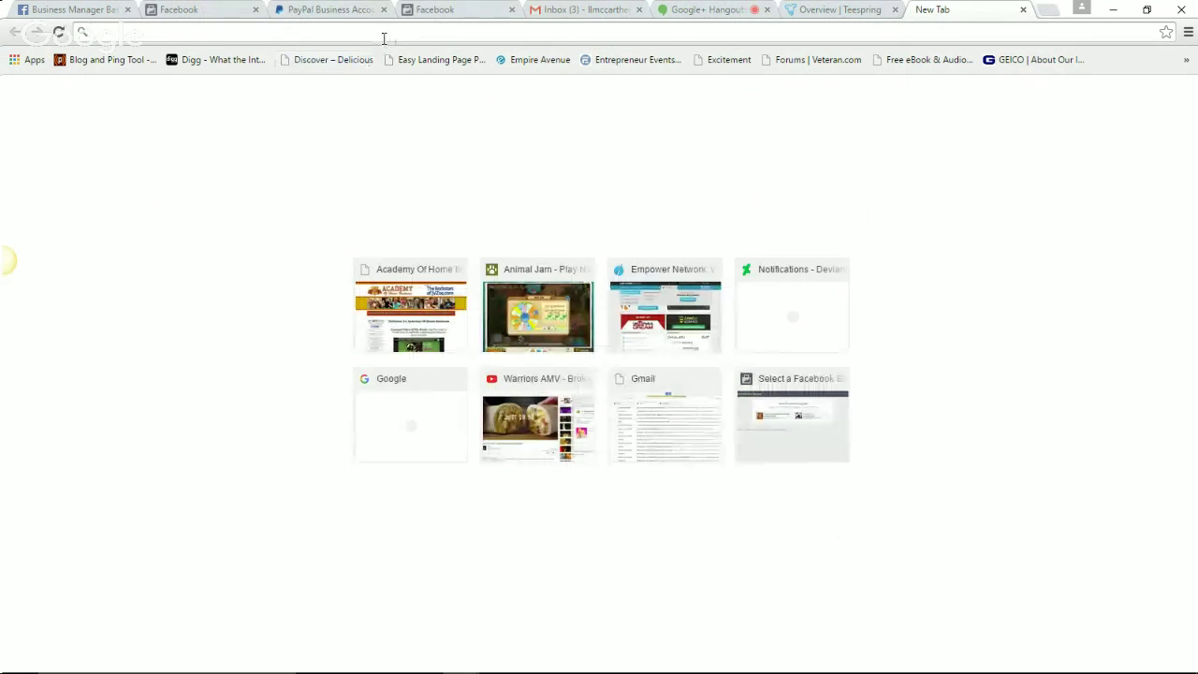
type("facebook.com")
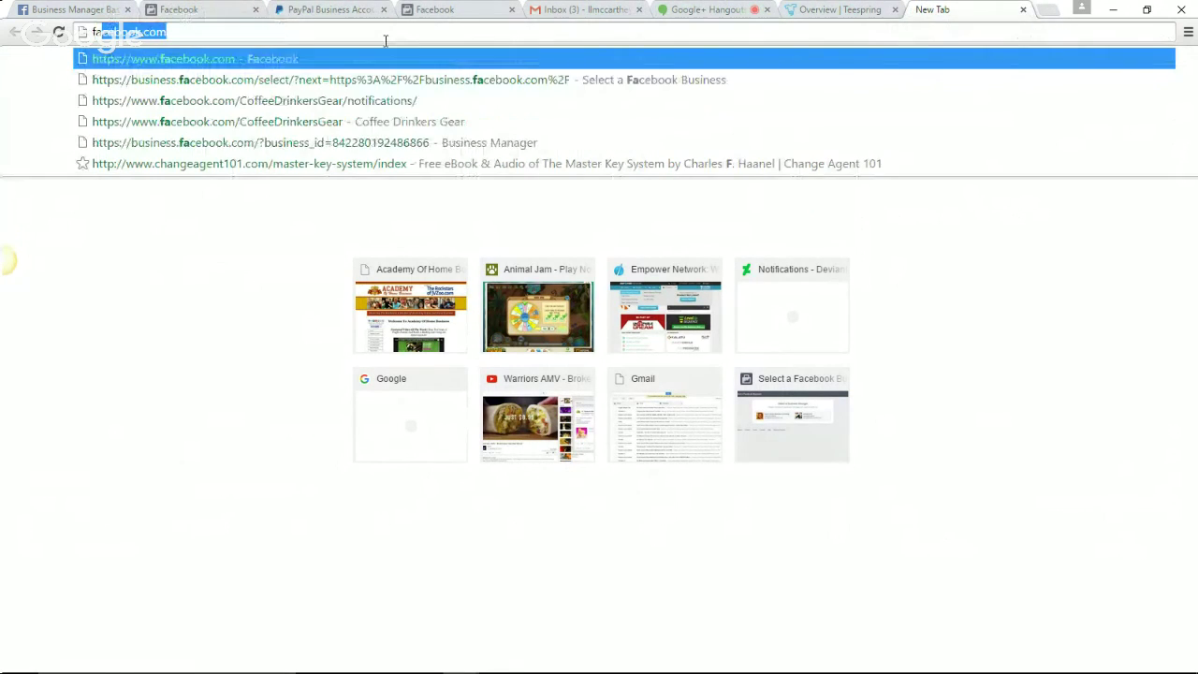
key("Return")
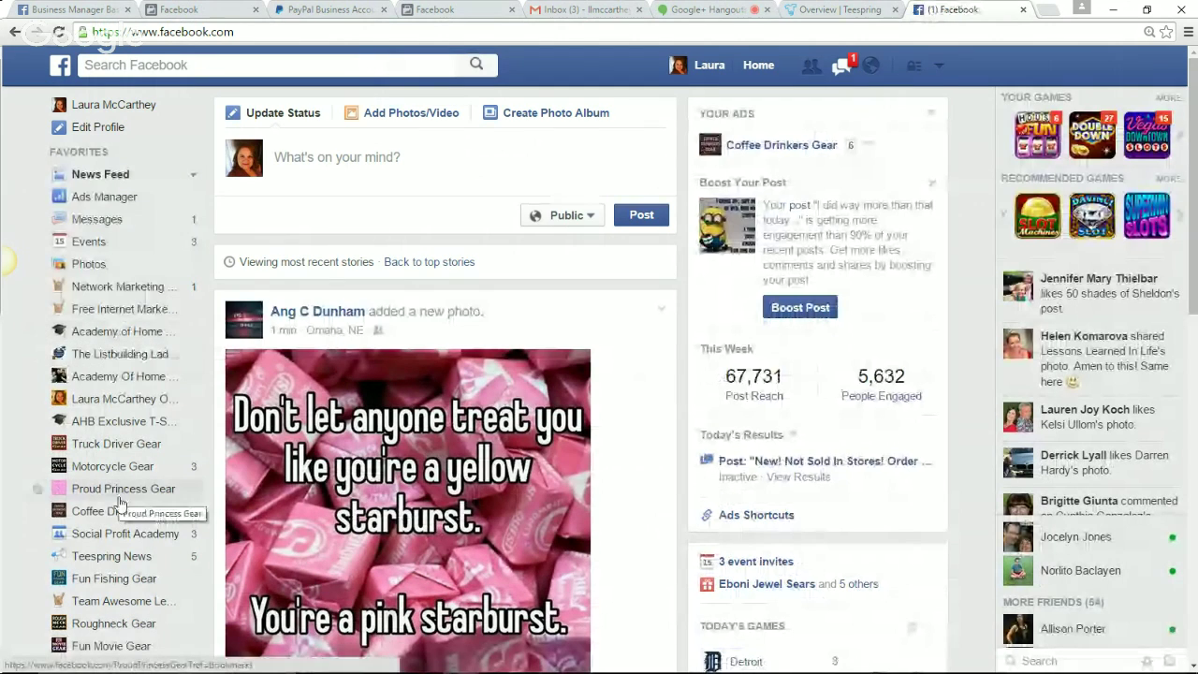
left_click(112, 513)
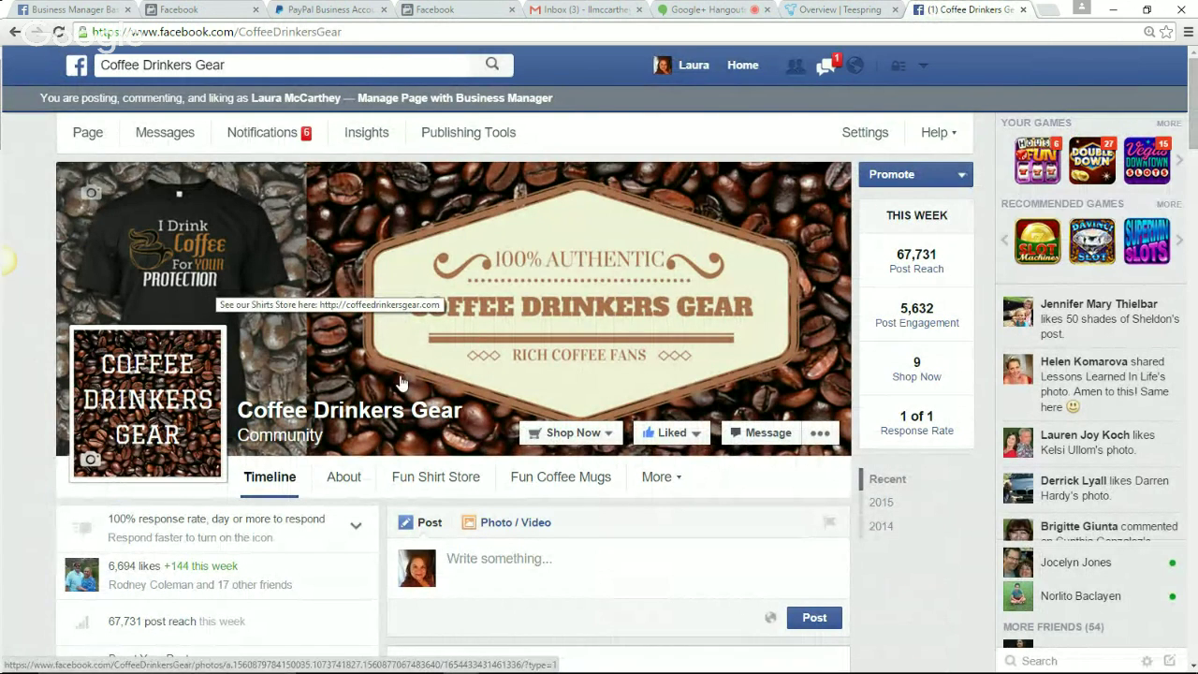
Examine the Coffee Drinkers Gear page's weekly statistics, pinned contest post and "The Problem With COFFEE" post with its Teespring link
mouse_move(903, 397)
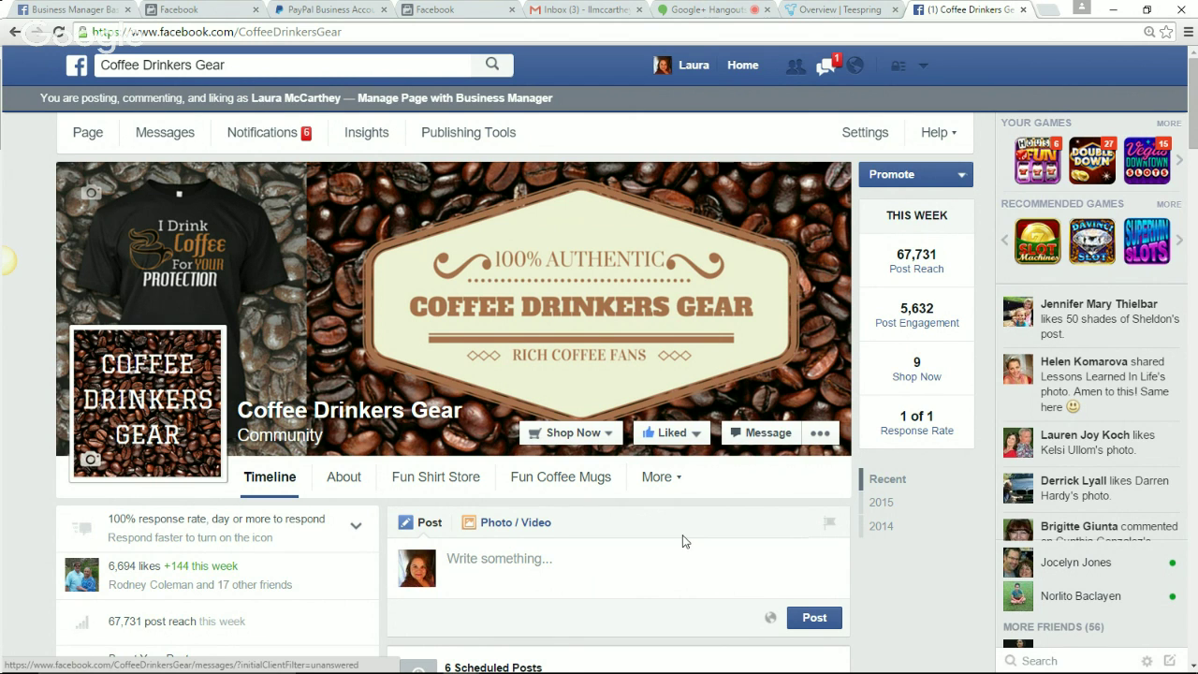
scroll(684, 541, "down", 2)
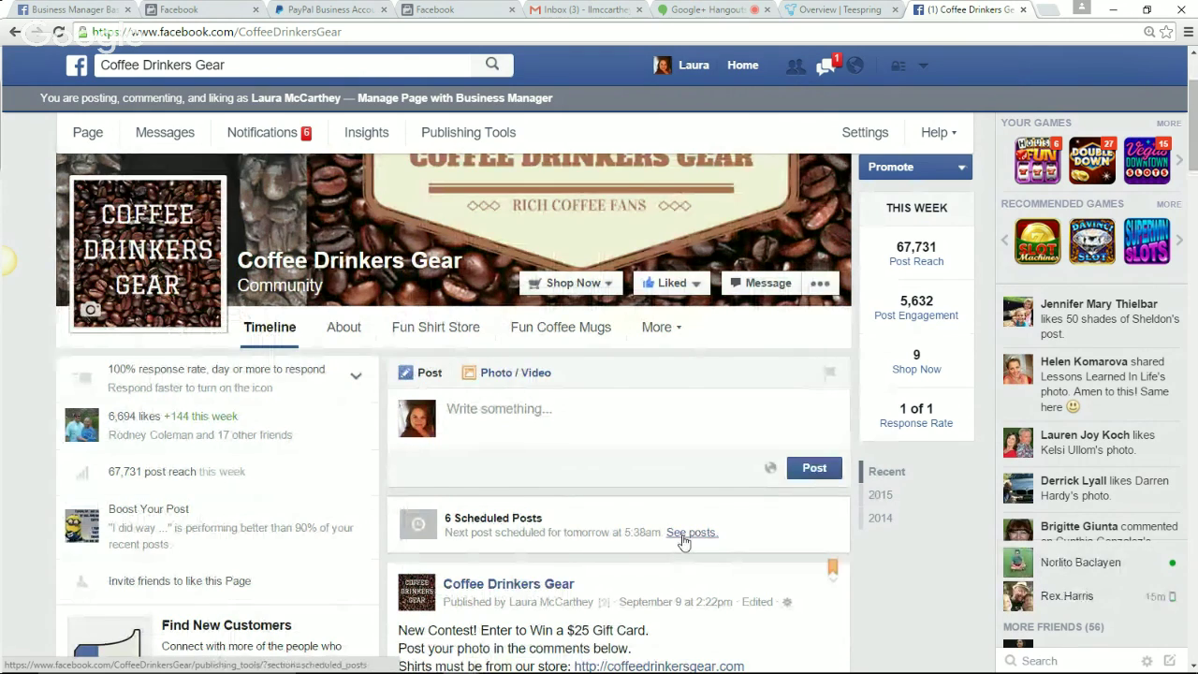
scroll(683, 541, "down", 6)
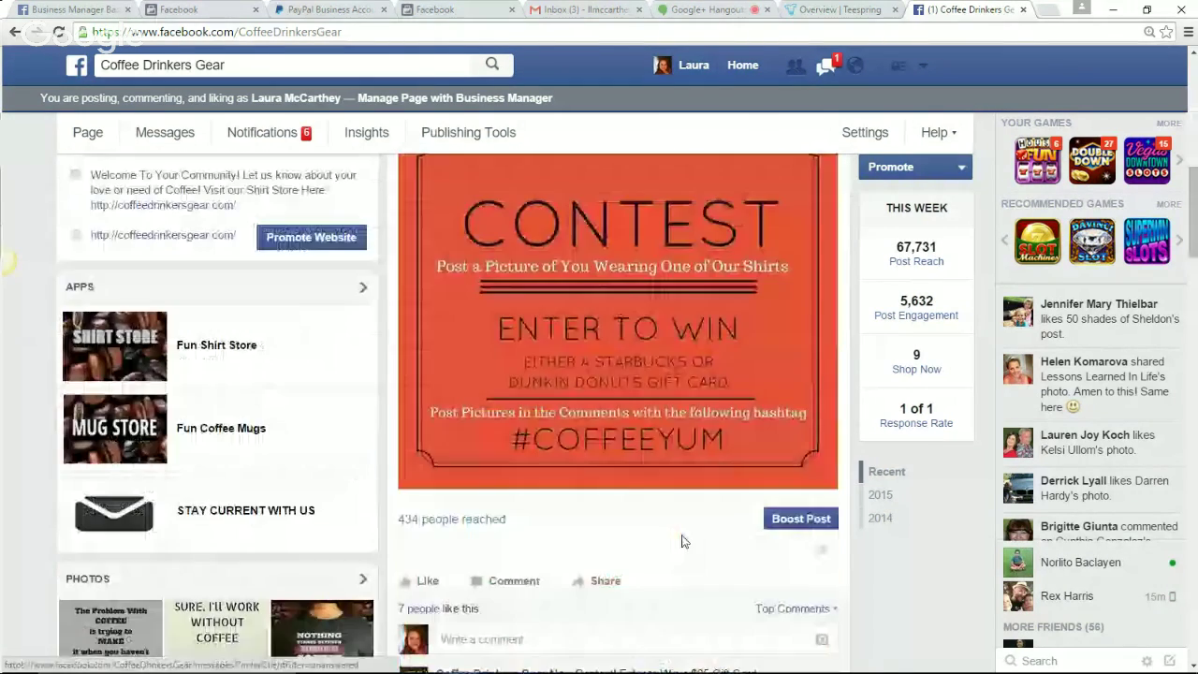
scroll(683, 542, "down", 5)
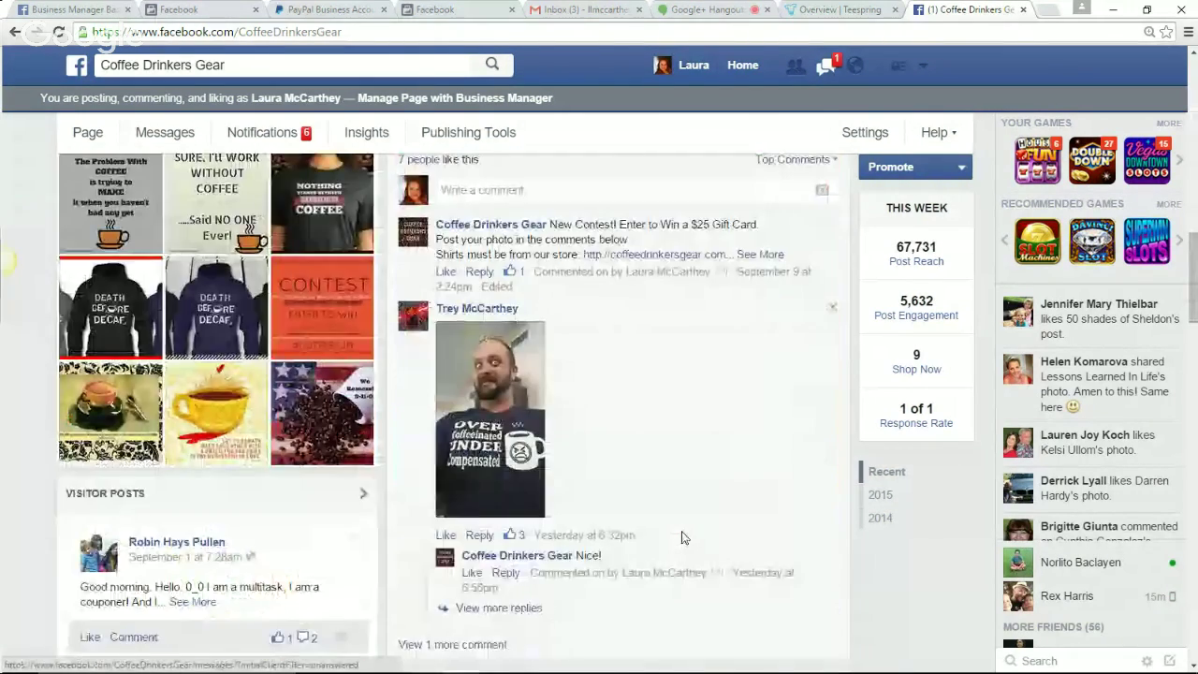
scroll(683, 538, "down", 5)
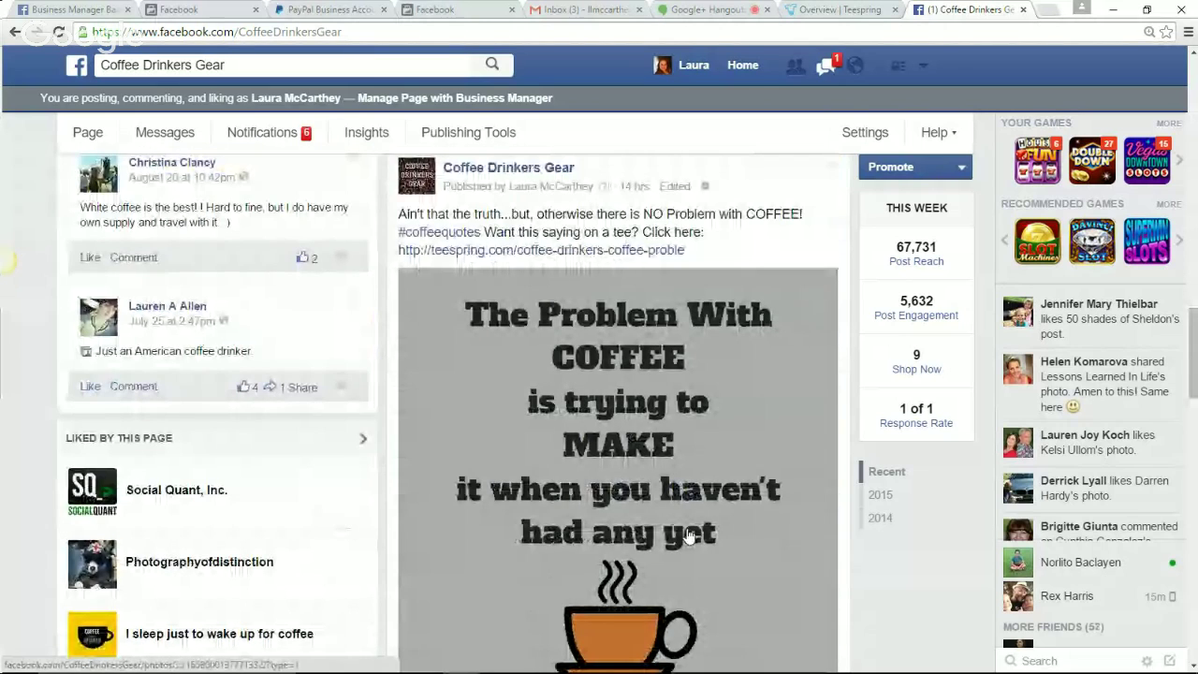
scroll(688, 535, "down", 1)
scroll(688, 535, "up", 1)
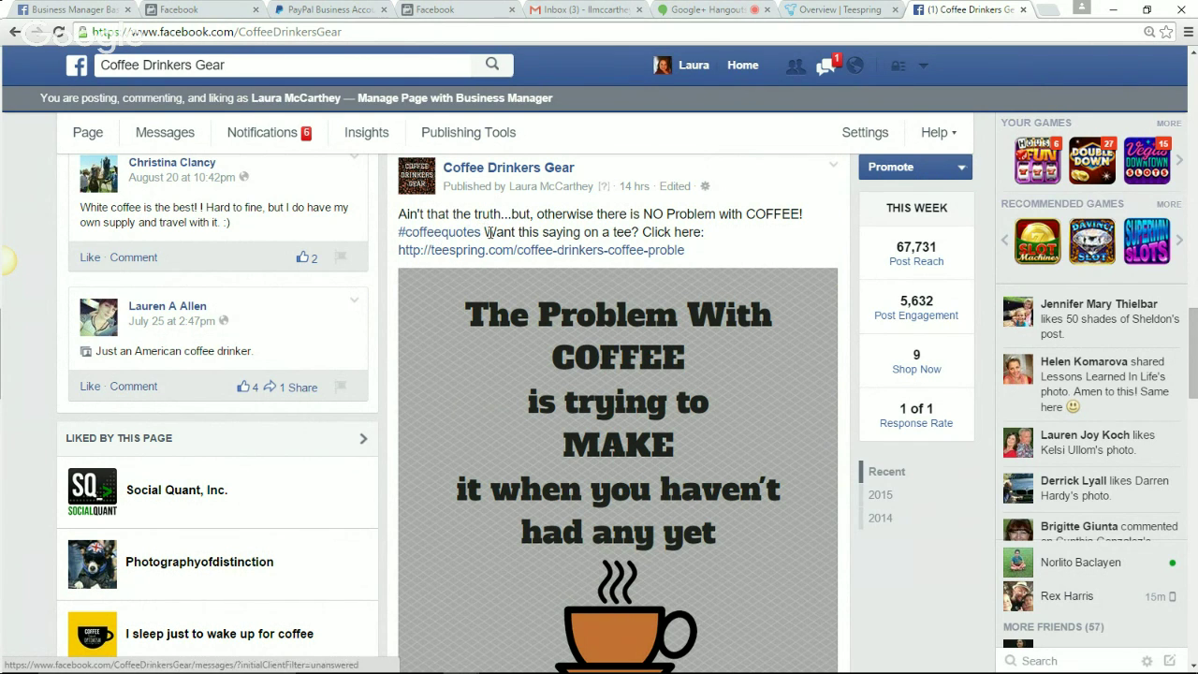
scroll(674, 355, "down", 1)
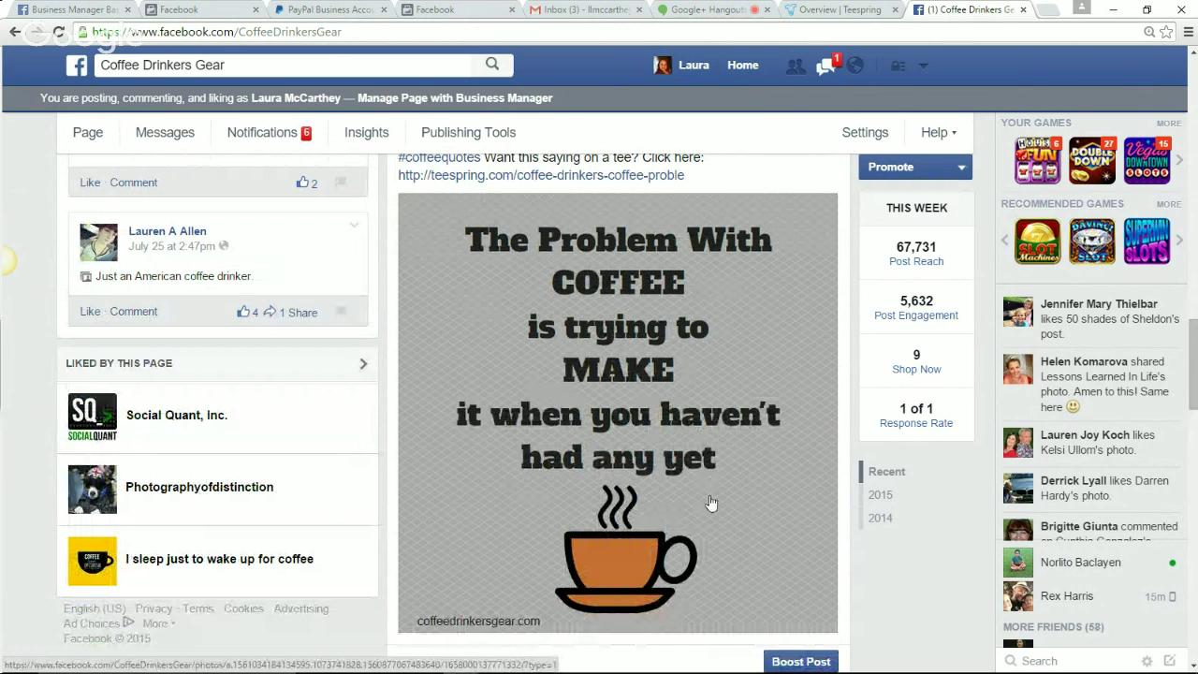
Review the coffee problem post's comments and expand the replies under the sleep shirt request
scroll(712, 503, "down", 5)
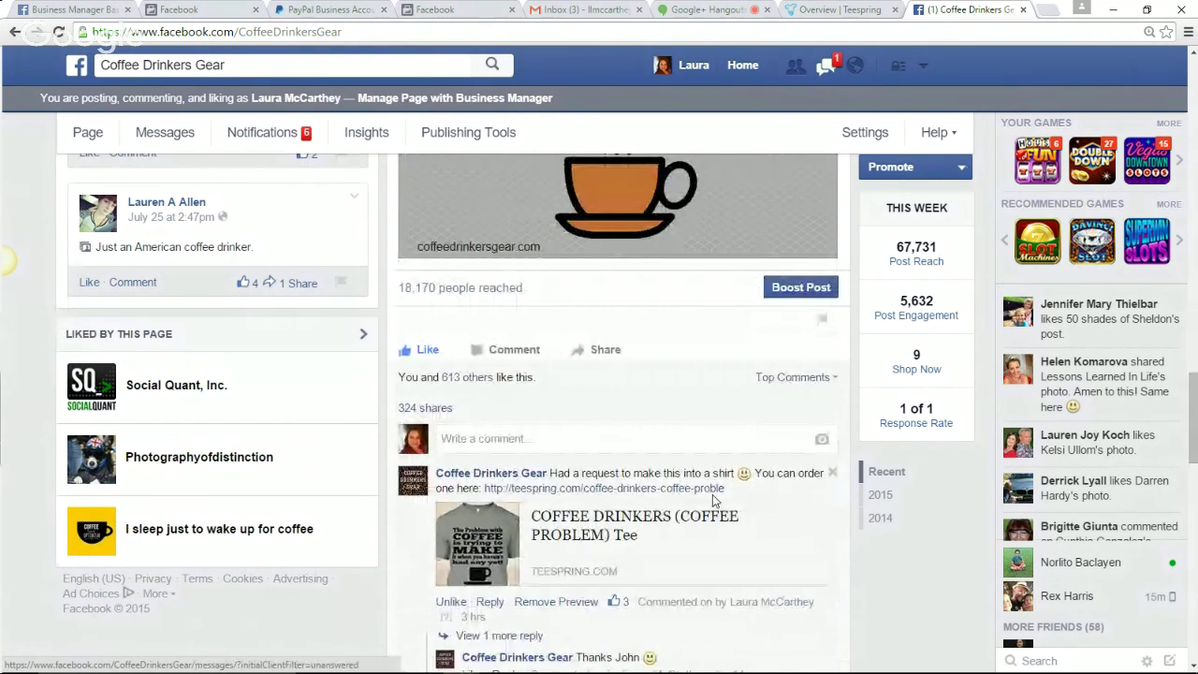
scroll(712, 501, "down", 3)
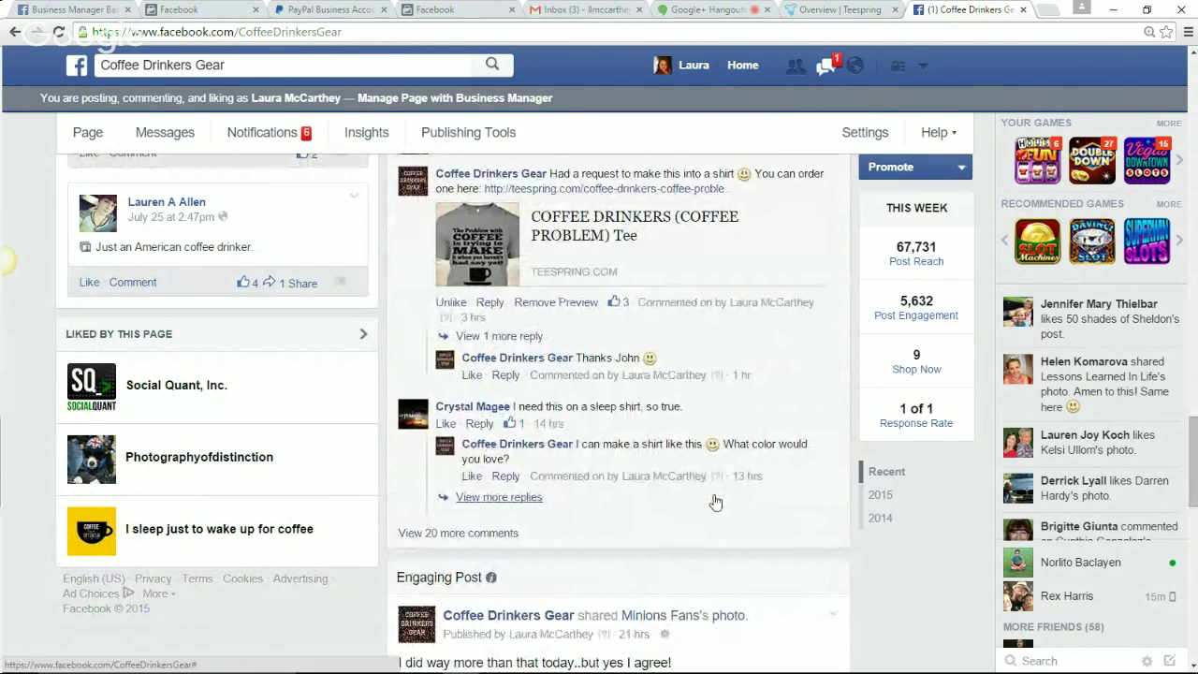
mouse_move(458, 412)
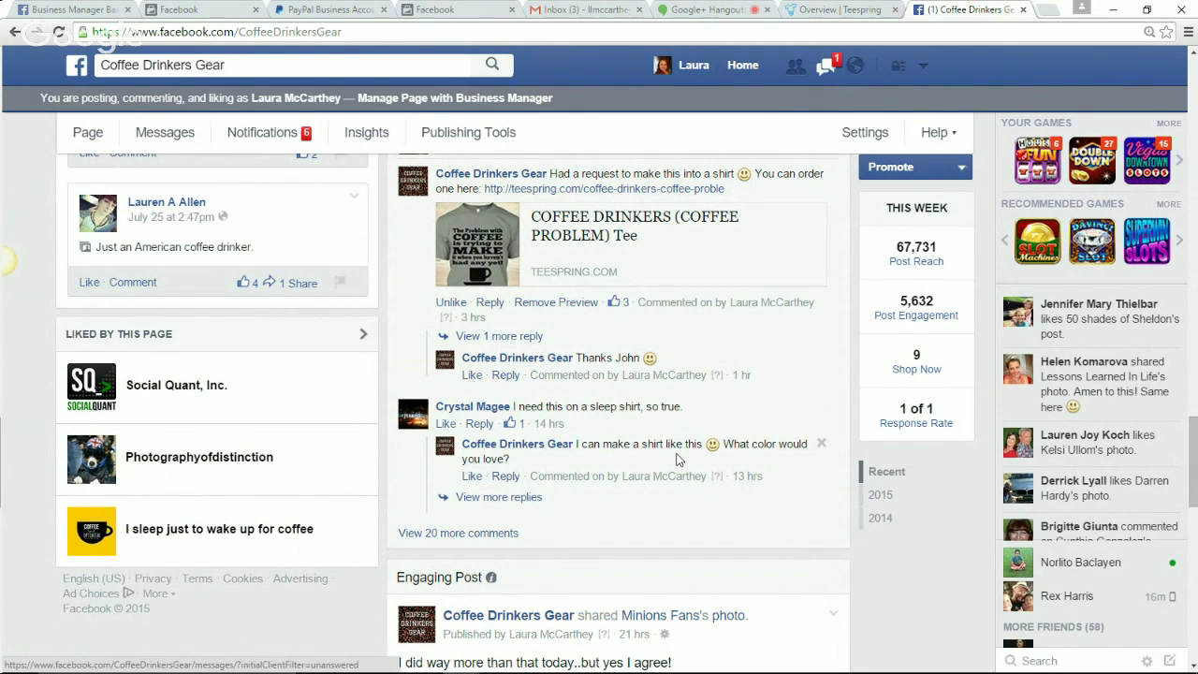
left_click(514, 500)
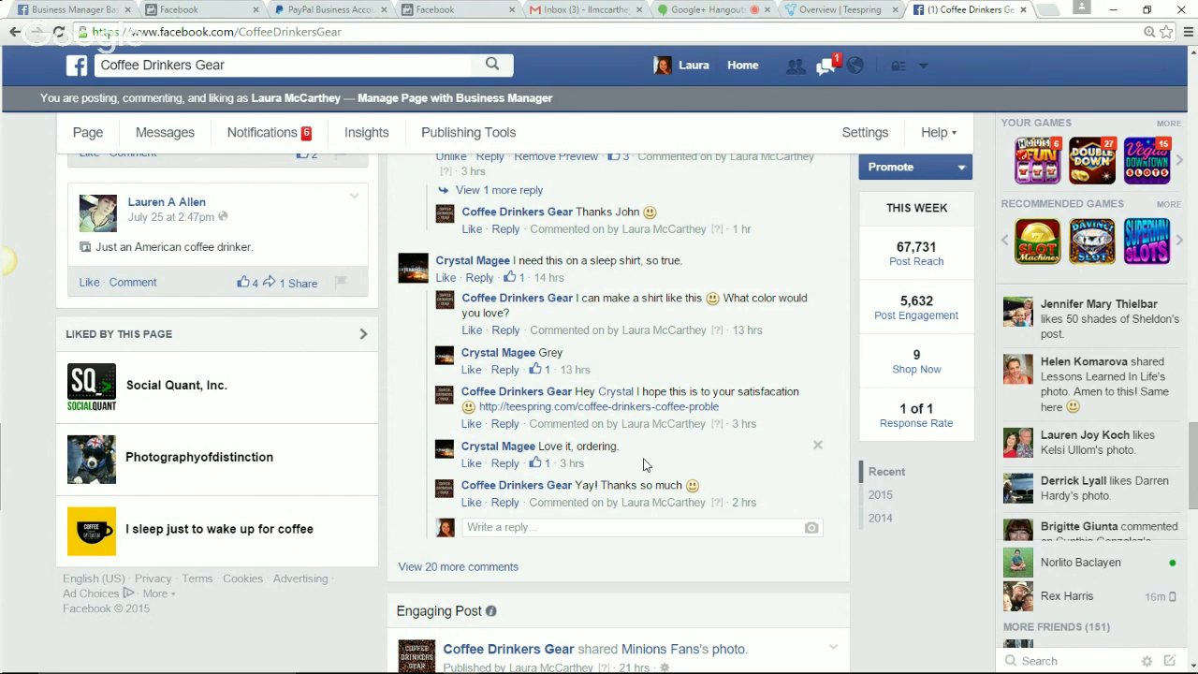
Compare "The Problem With COFFEE" post's image and reach with its shirt-order comments and the engaging Minions post below
scroll(661, 470, "up", 7)
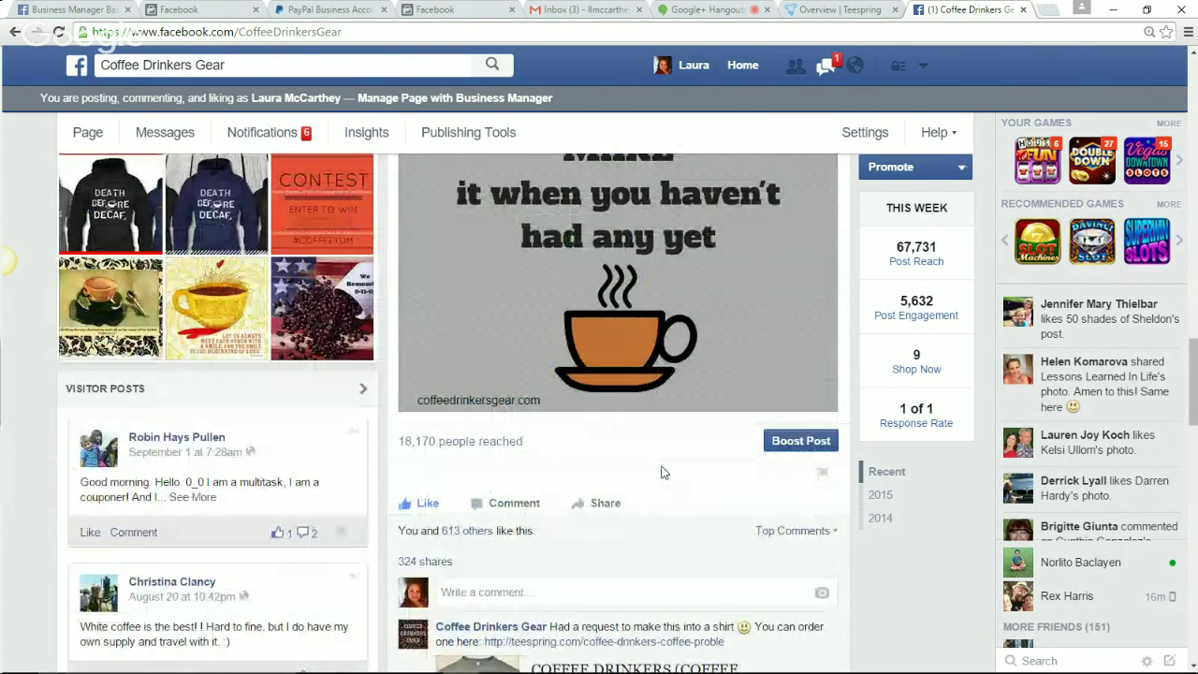
scroll(661, 472, "up", 1)
scroll(659, 471, "up", 1)
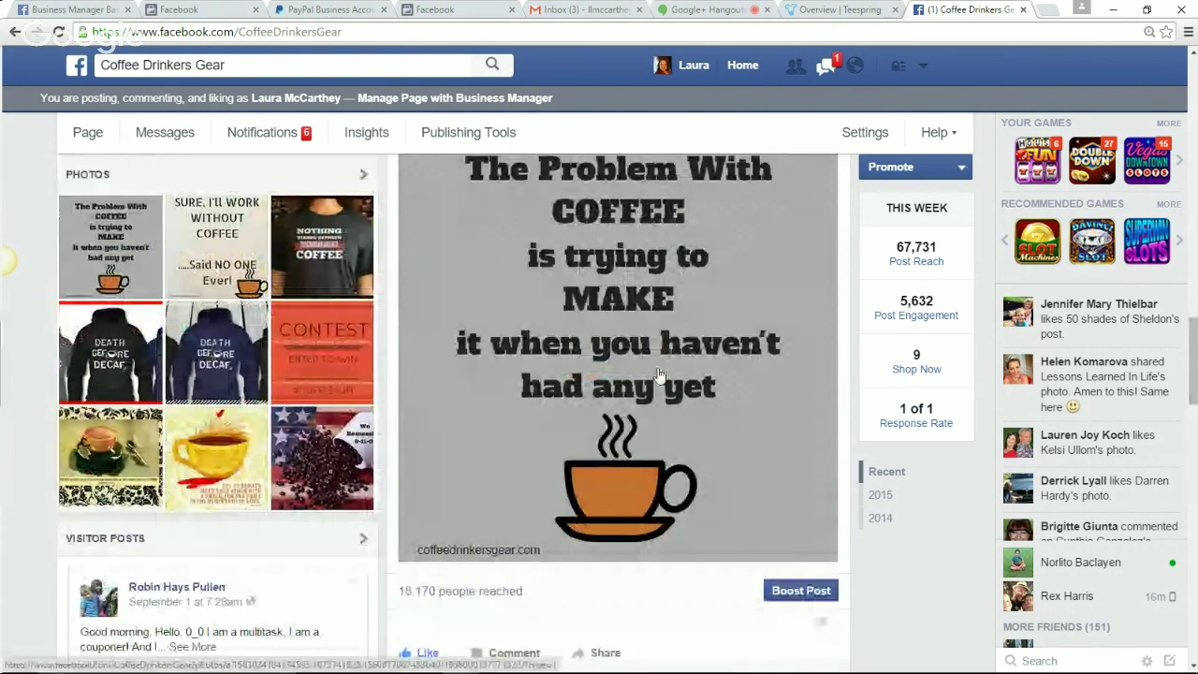
scroll(661, 376, "up", 1)
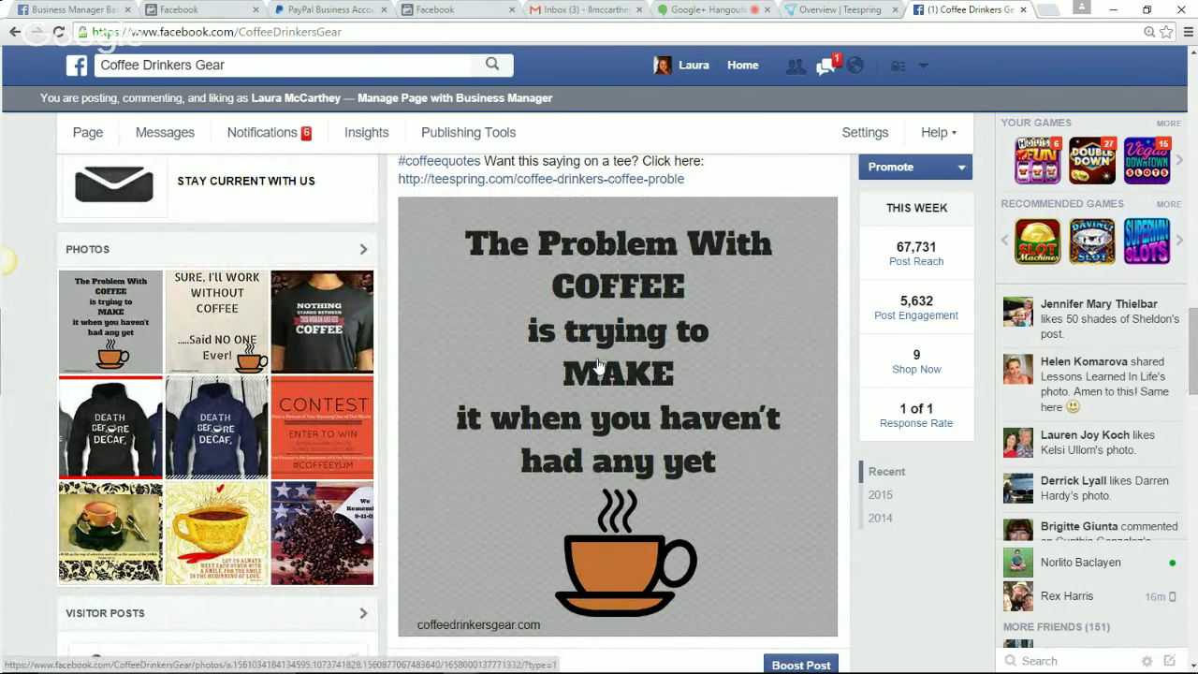
scroll(600, 373, "up", 2)
scroll(600, 373, "down", 8)
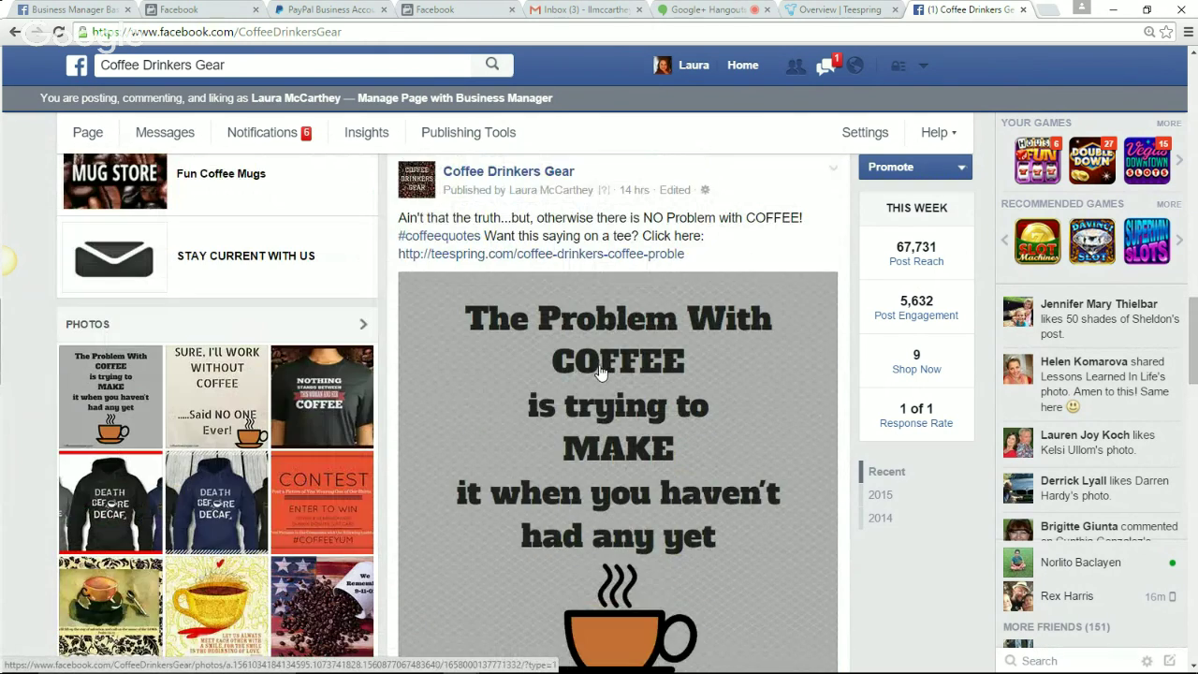
scroll(602, 373, "down", 15)
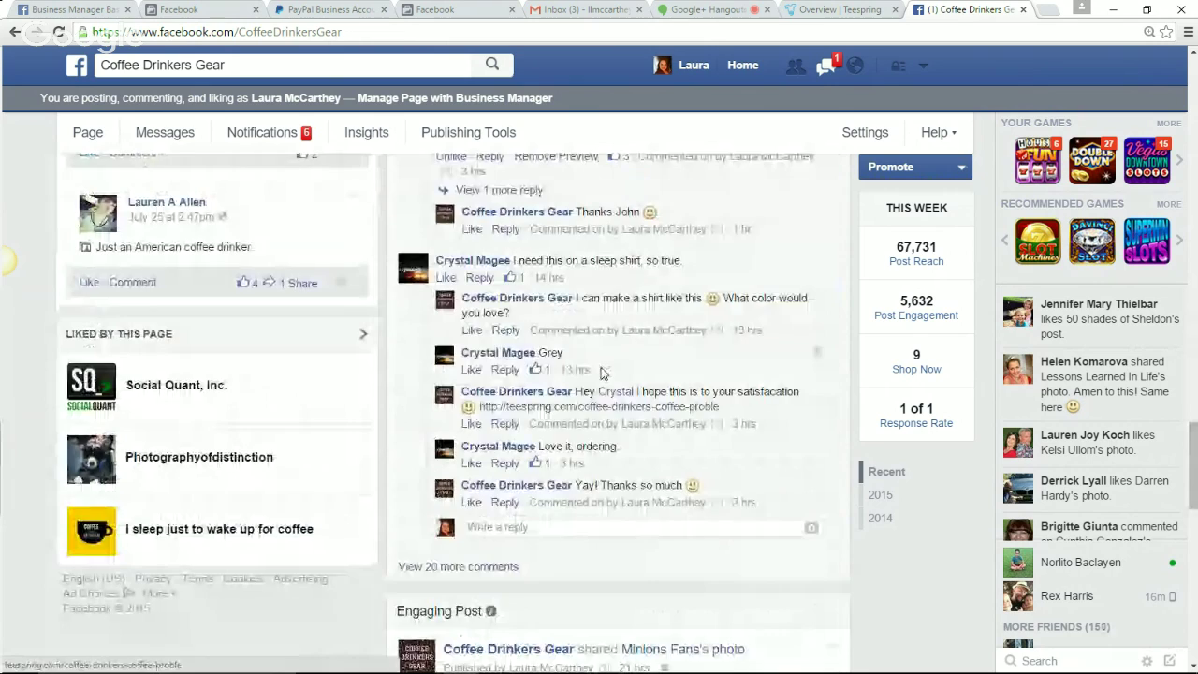
scroll(602, 379, "up", 15)
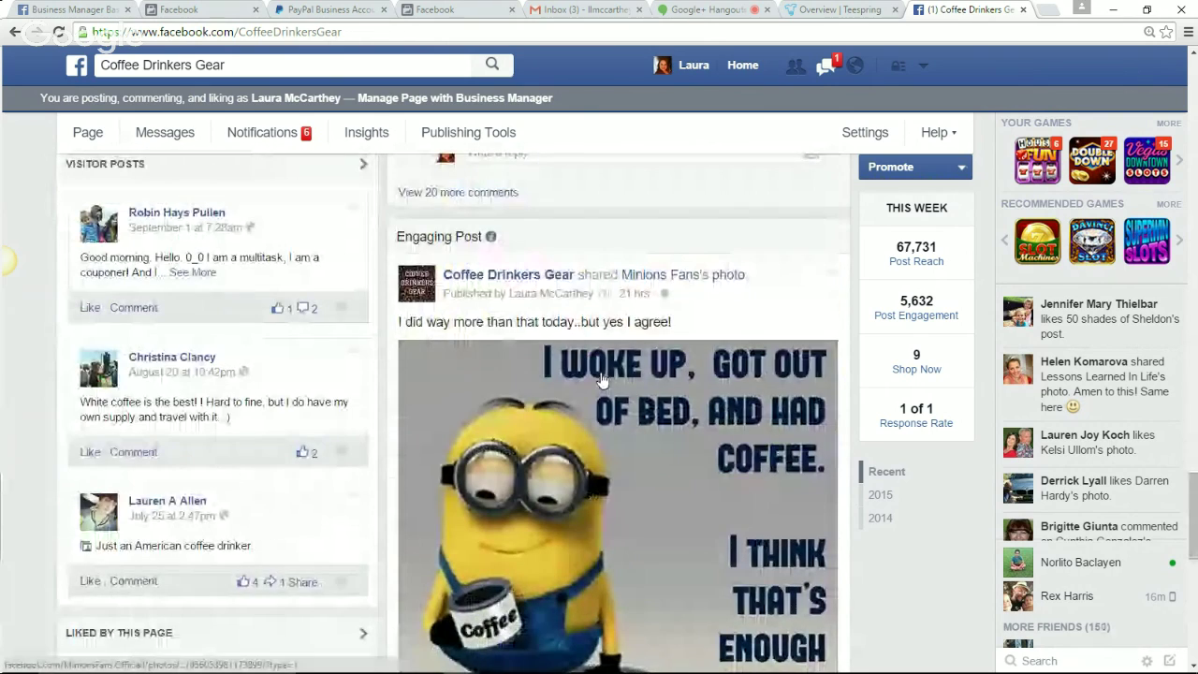
scroll(602, 379, "up", 15)
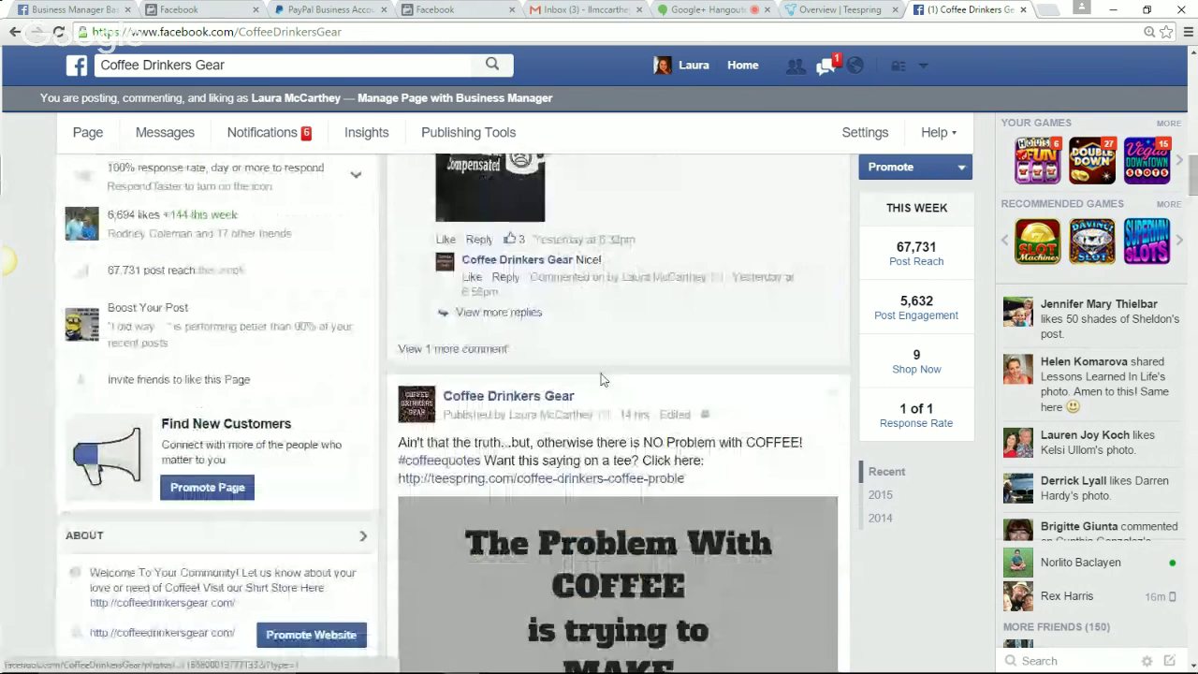
Open the "Nothing Stands Between This Woman and Her Coffee" shirt photo from the page's Photos section
scroll(346, 334, "up", 10)
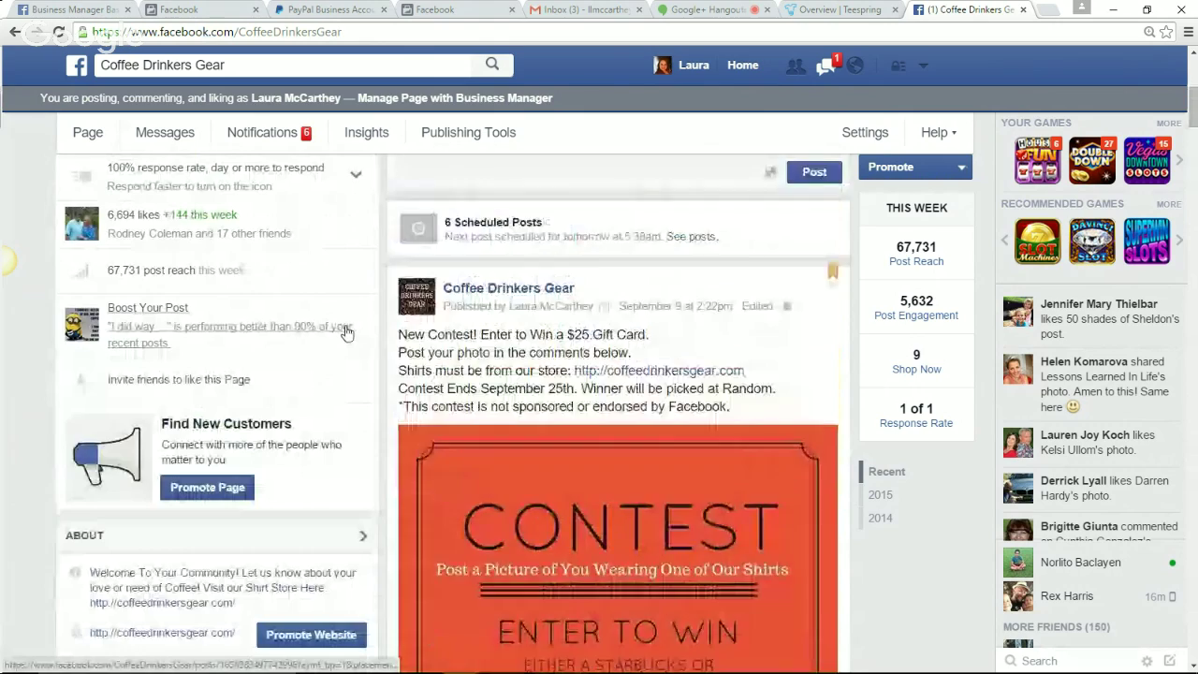
scroll(347, 328, "down", 3)
scroll(346, 328, "down", 4)
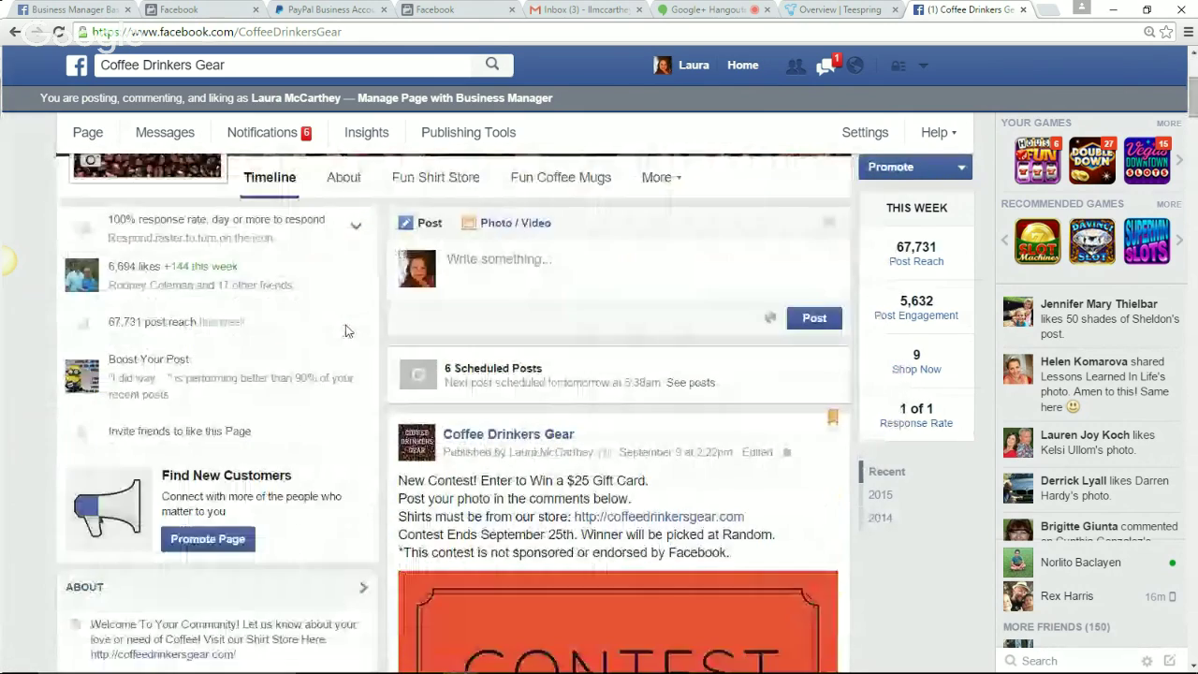
scroll(346, 331, "down", 4)
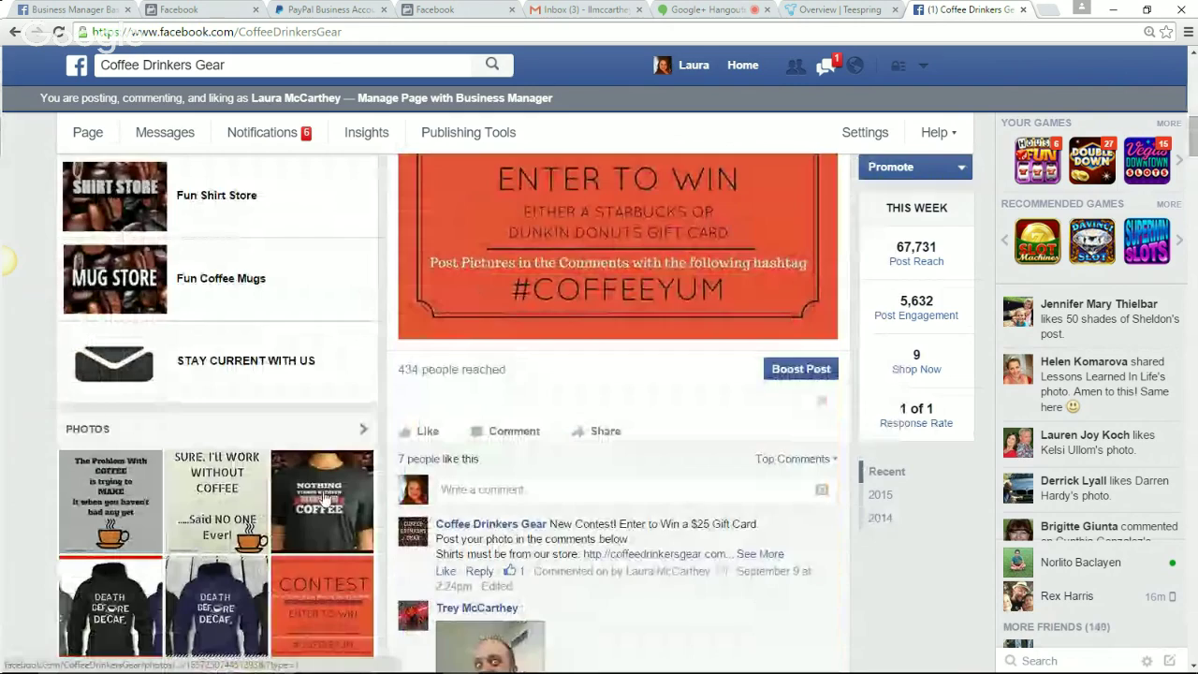
left_click(325, 501)
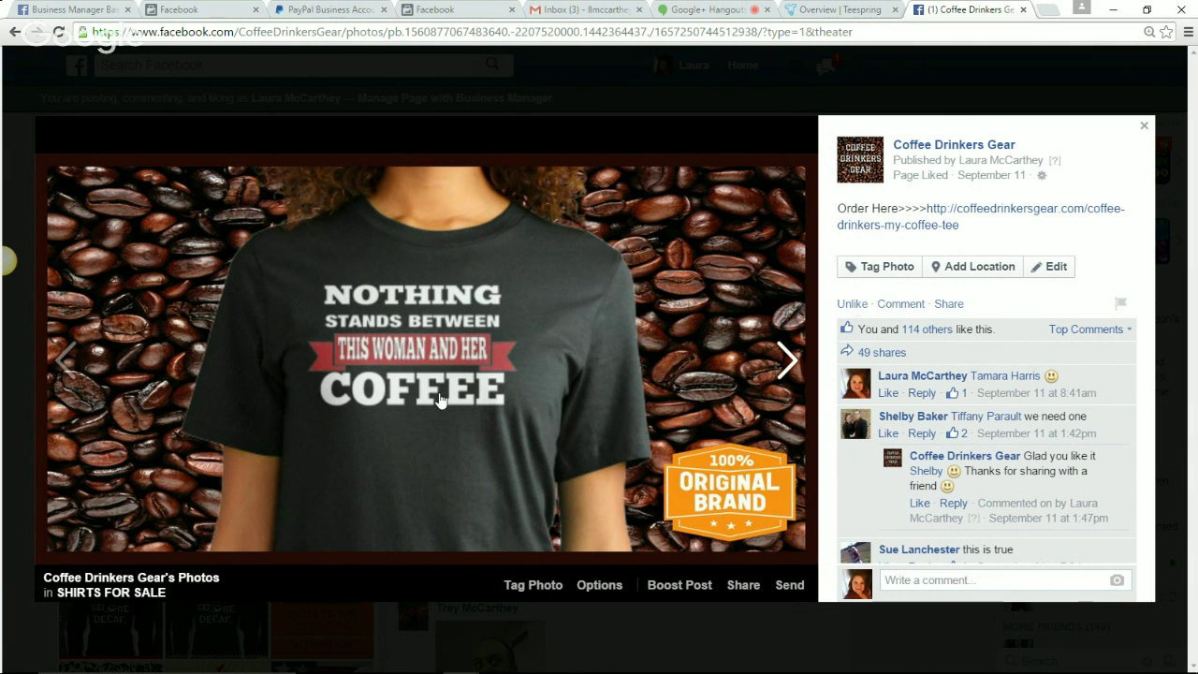
Close the shirt photo and review the Coffee Drinkers Gear page's likes, weekly reach and pinned contest post
left_click(1144, 127)
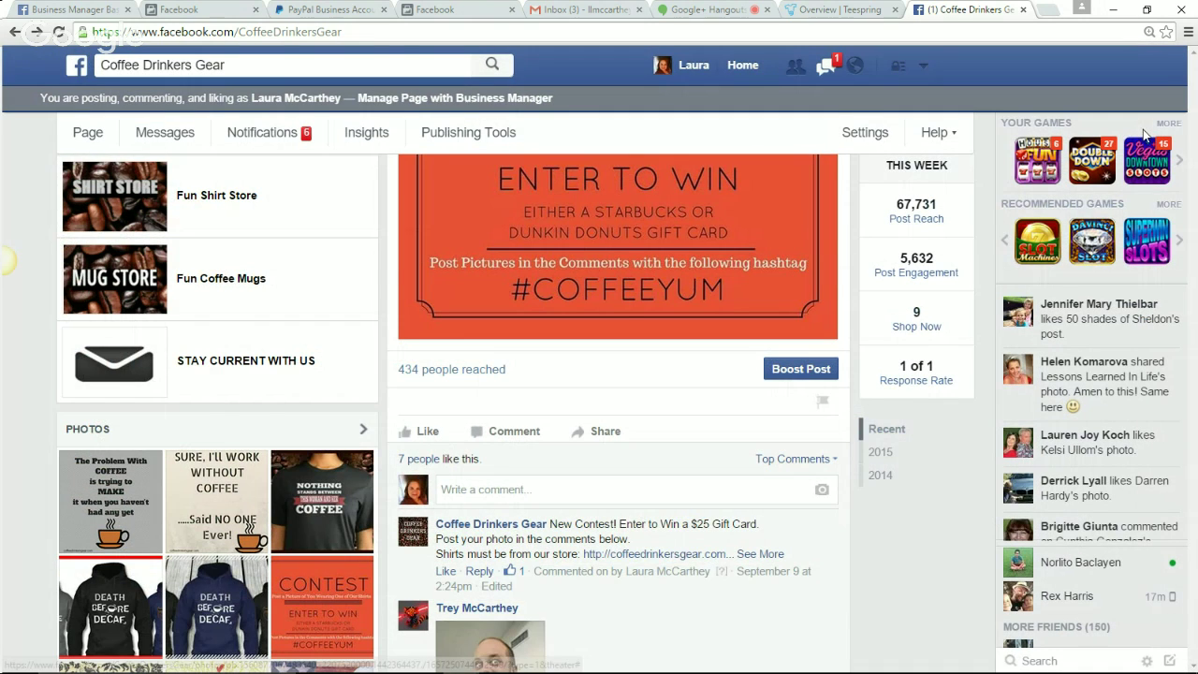
scroll(262, 427, "up", 7)
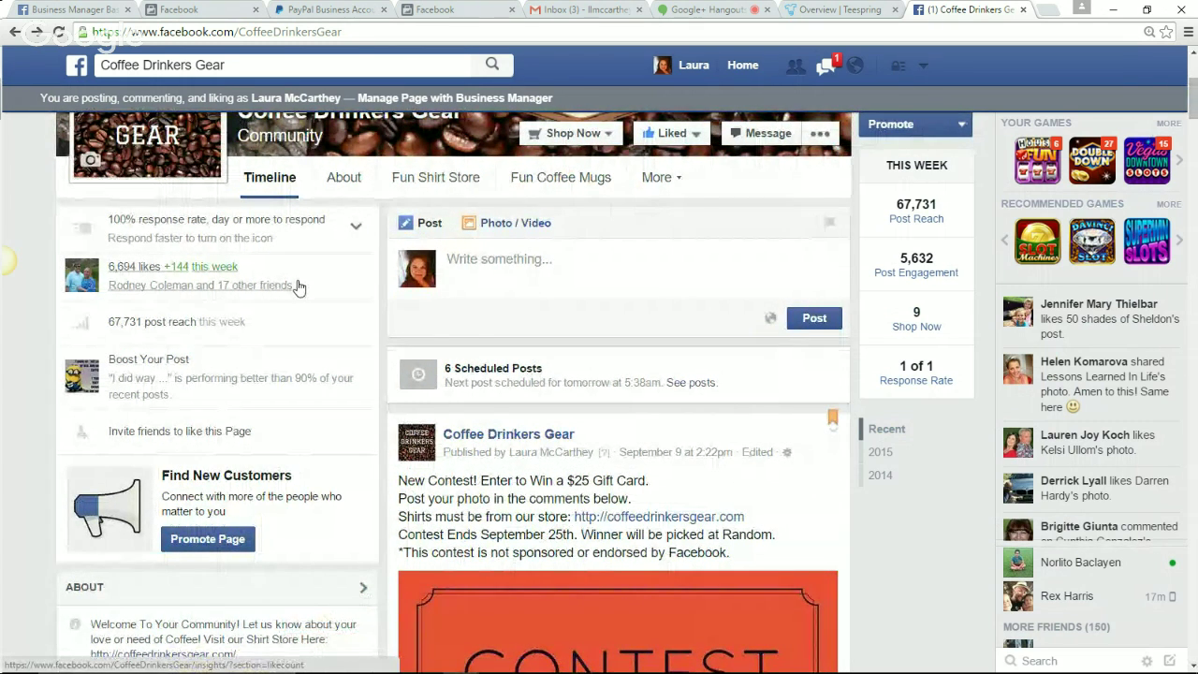
scroll(305, 285, "up", 1)
scroll(502, 426, "down", 3)
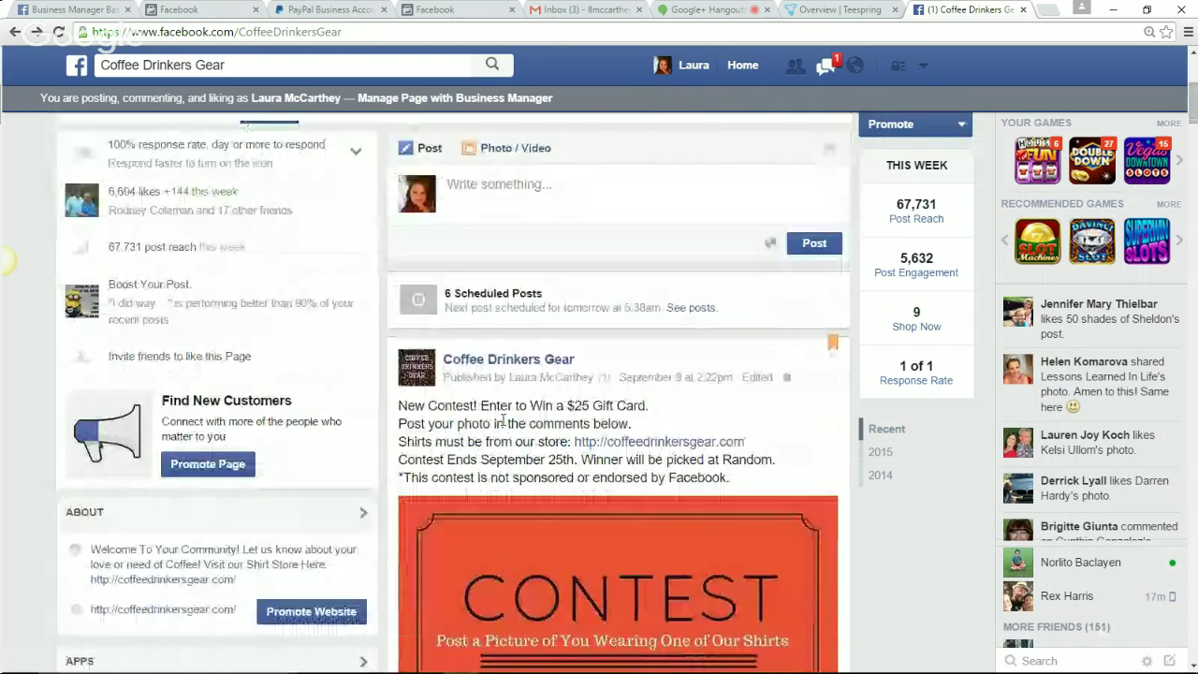
scroll(502, 426, "down", 4)
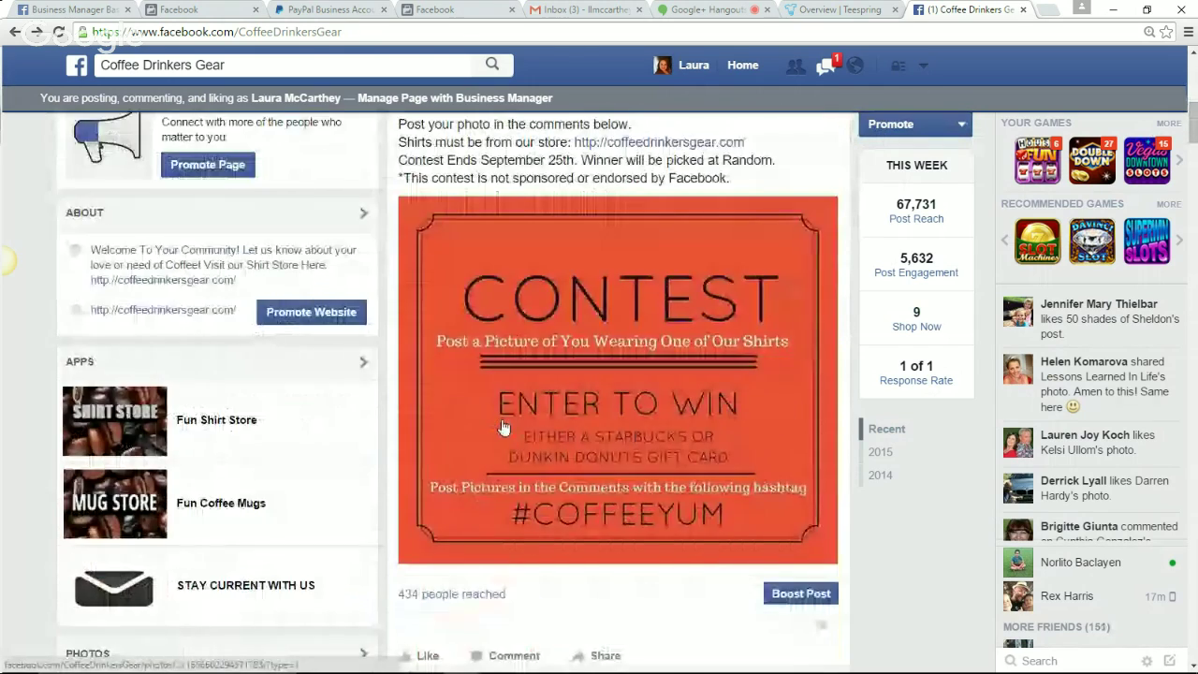
scroll(502, 426, "down", 1)
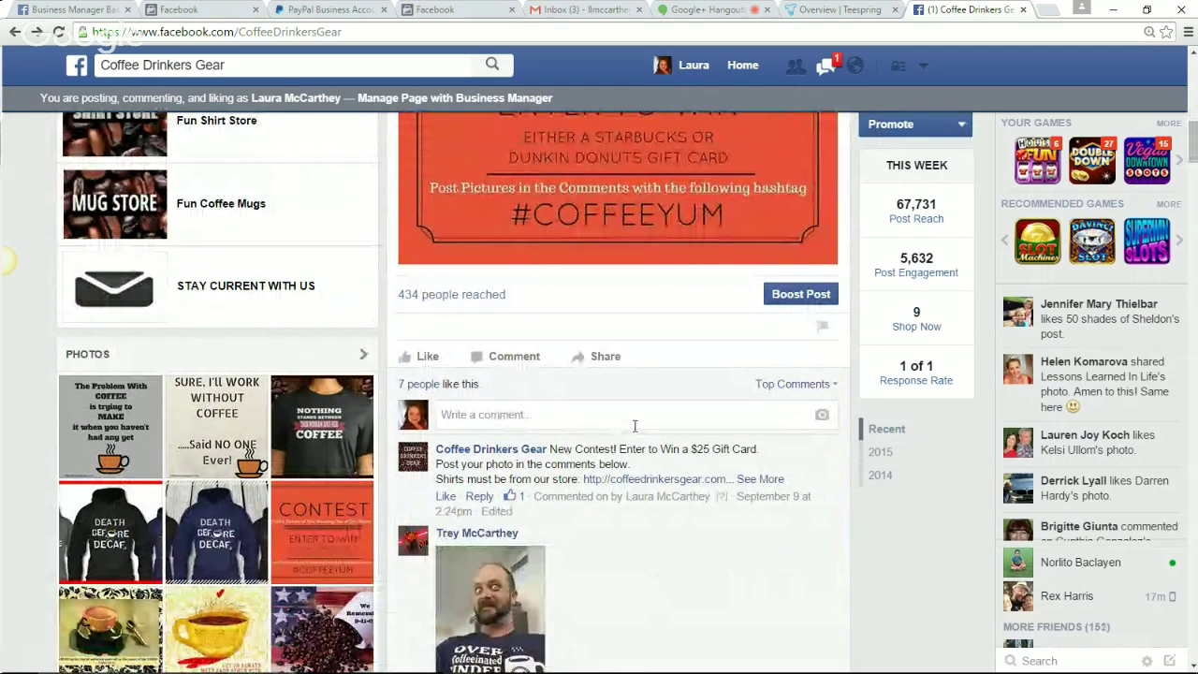
Expand the remaining comments under "The Problem With COFFEE" post
scroll(635, 433, "down", 2)
scroll(634, 433, "down", 4)
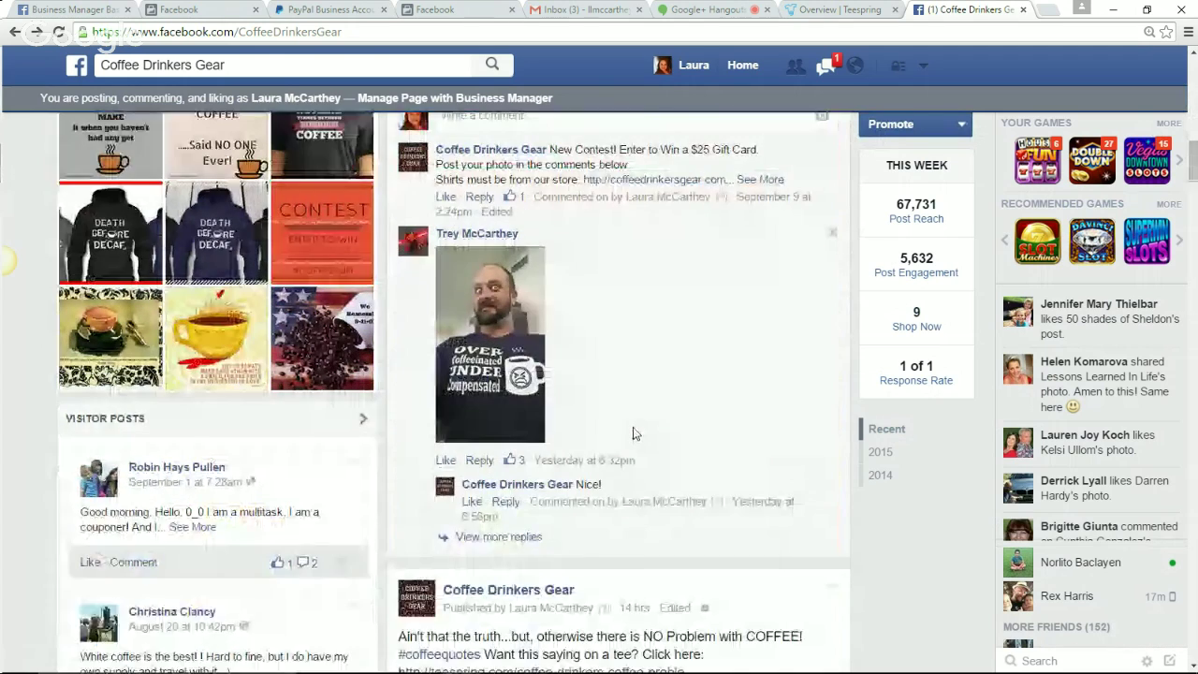
scroll(633, 433, "down", 5)
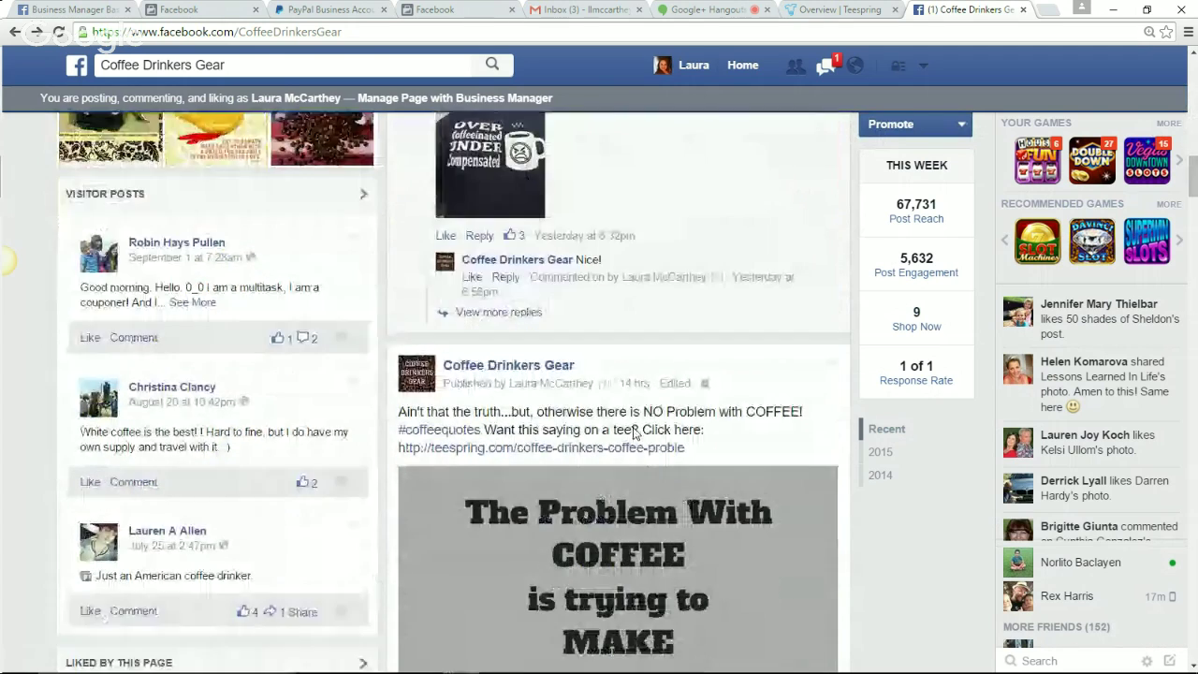
scroll(632, 434, "down", 5)
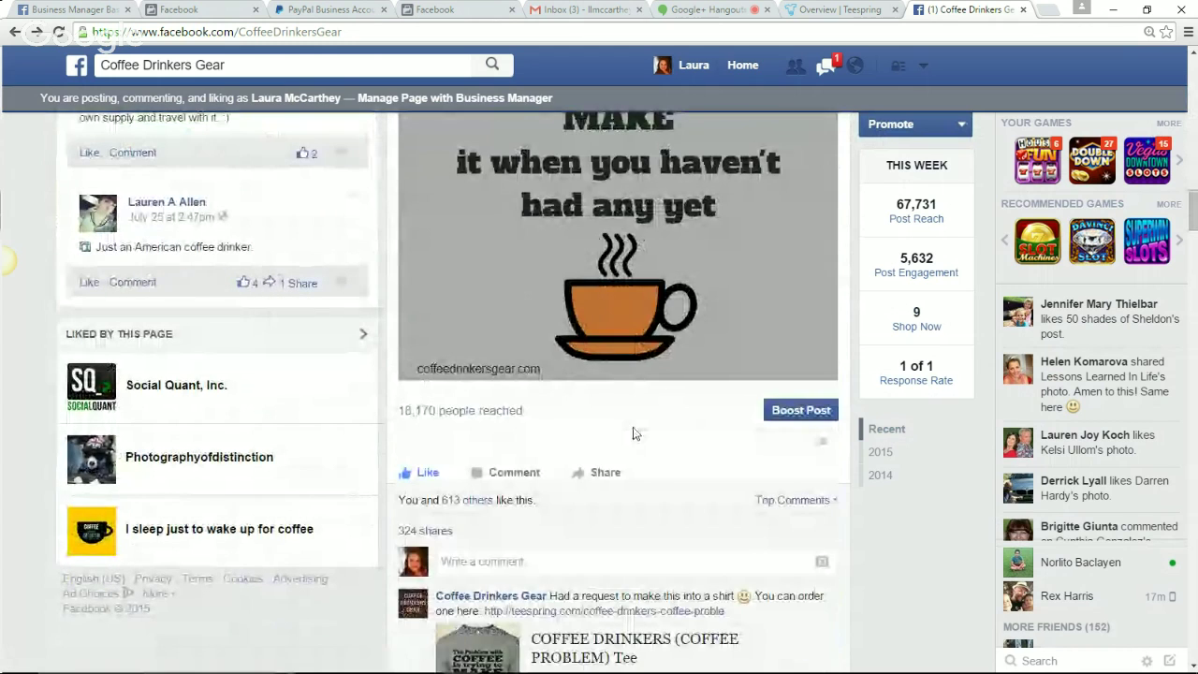
scroll(633, 431, "down", 3)
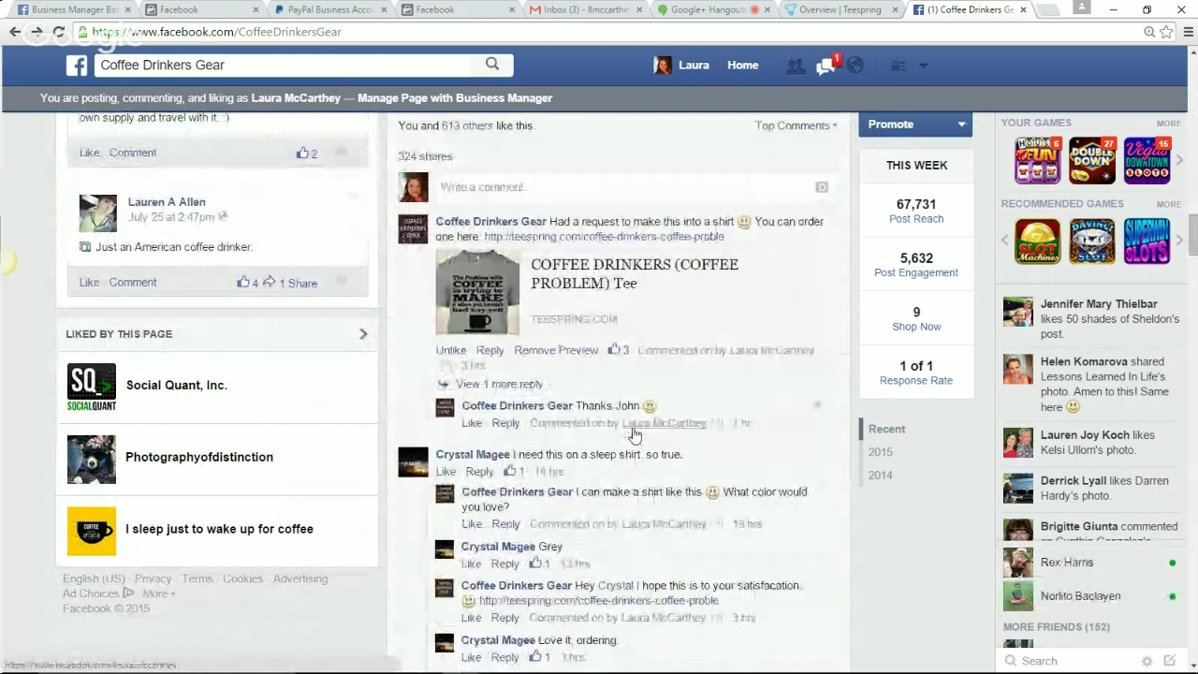
scroll(581, 517, "down", 3)
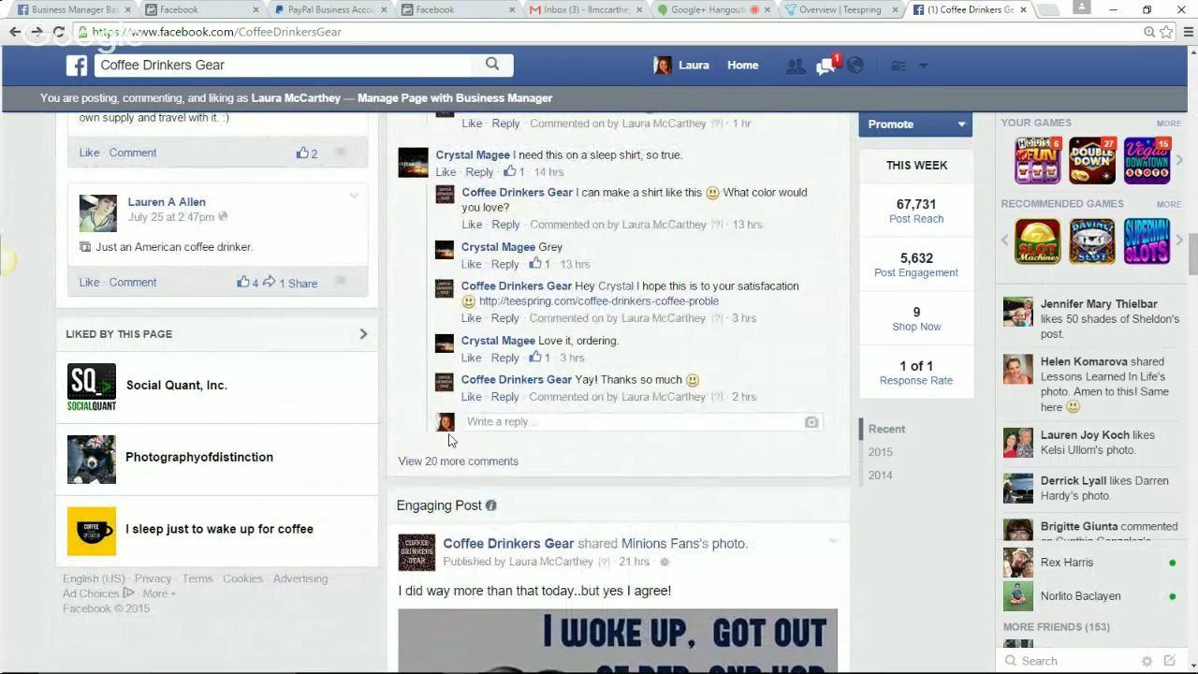
left_click(478, 465)
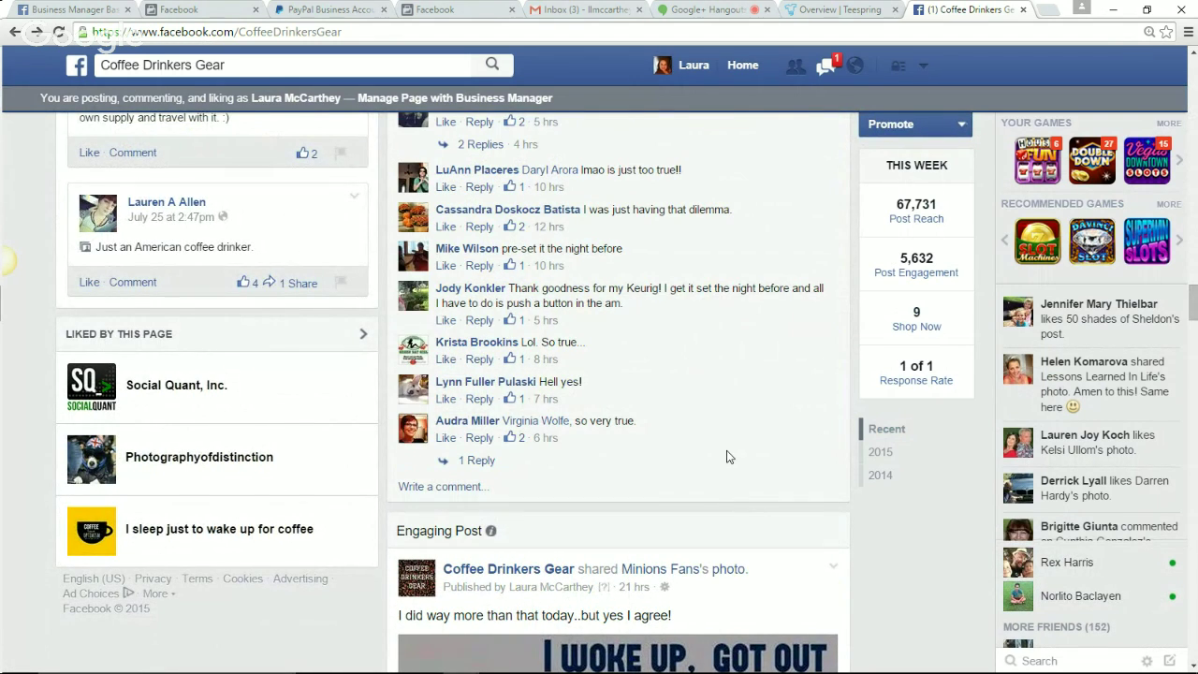
Read the fans' comments on the coffee problem post and the page's replies, back up to the shirt request
scroll(653, 346, "up", 4)
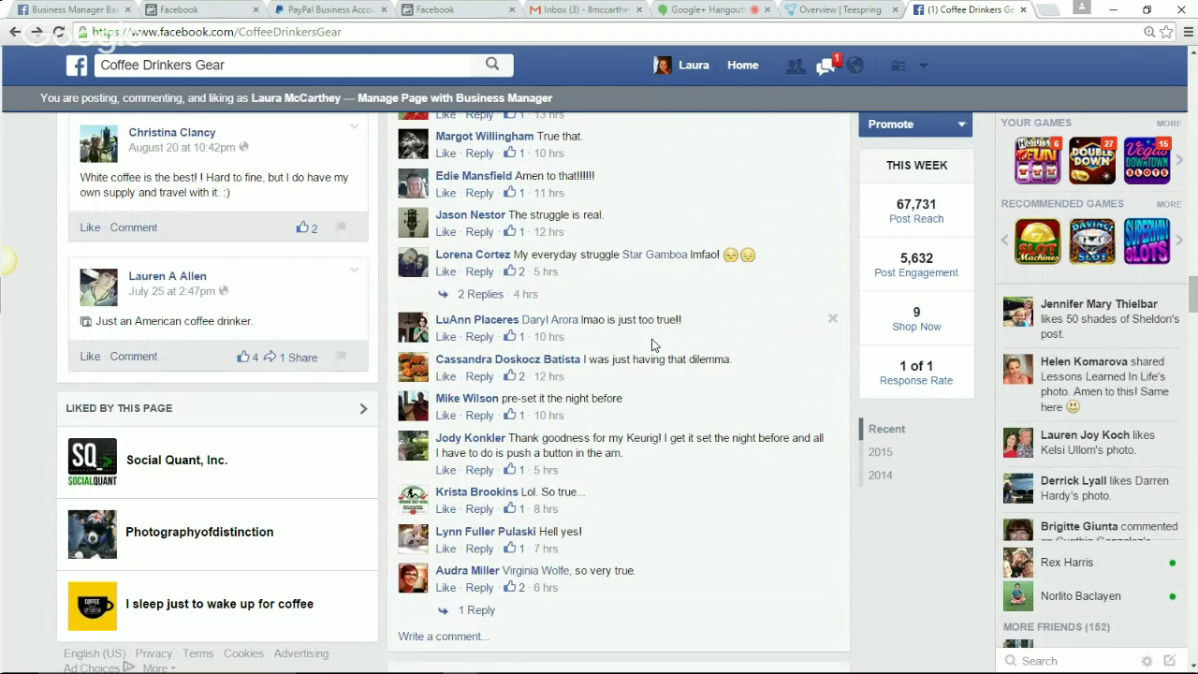
scroll(630, 349, "up", 1)
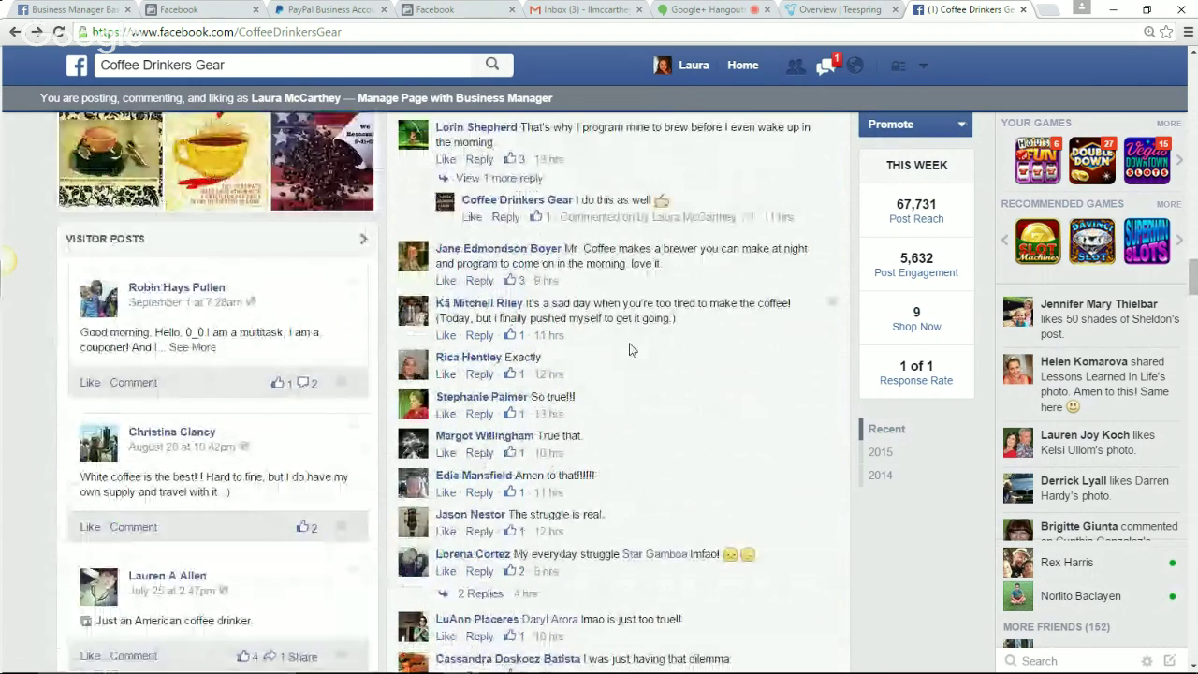
scroll(630, 349, "up", 1)
scroll(630, 351, "up", 1)
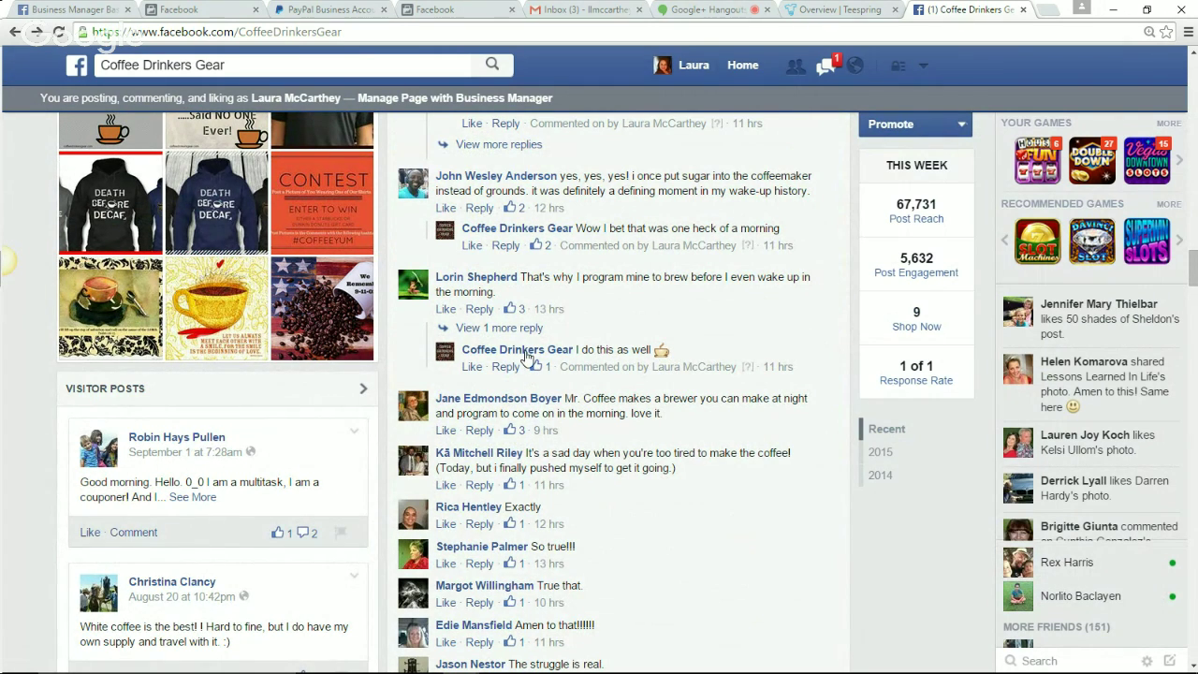
scroll(569, 314, "up", 1)
scroll(570, 314, "up", 2)
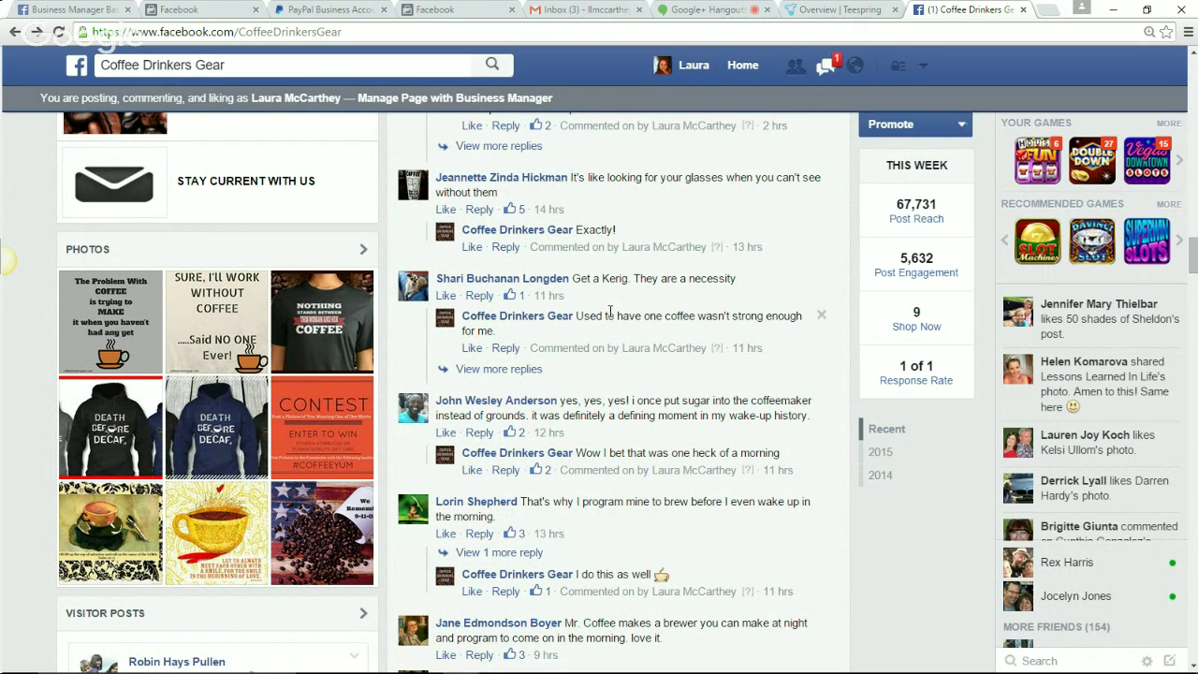
scroll(611, 312, "up", 3)
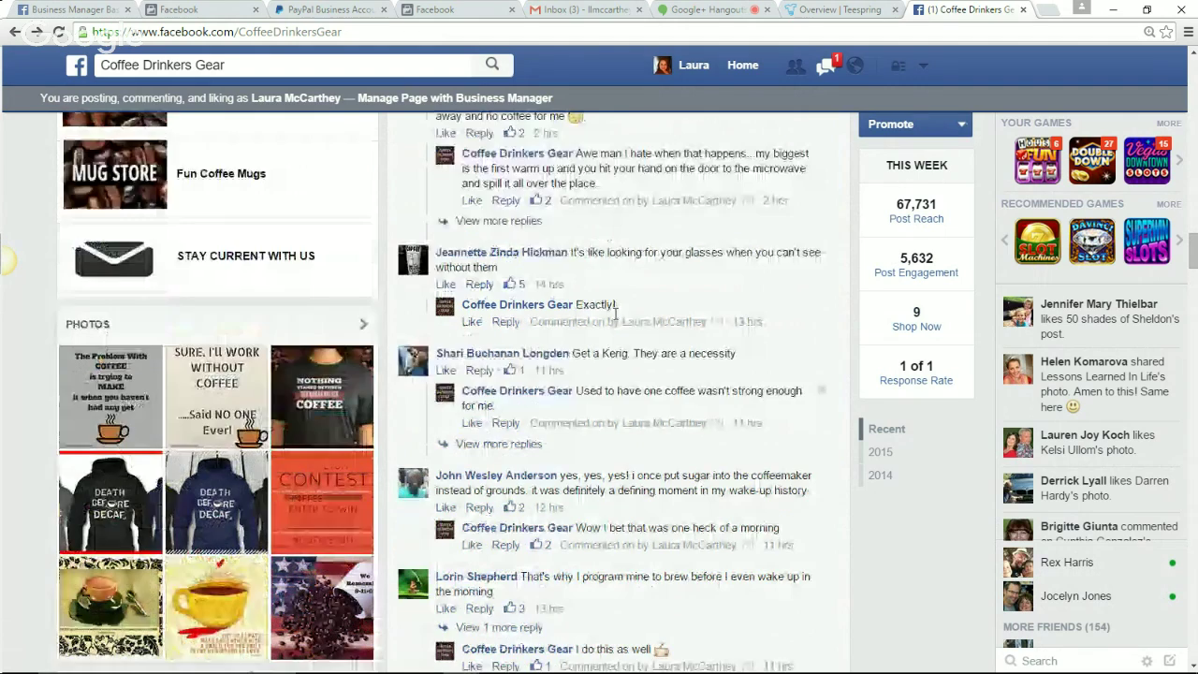
scroll(613, 309, "up", 6)
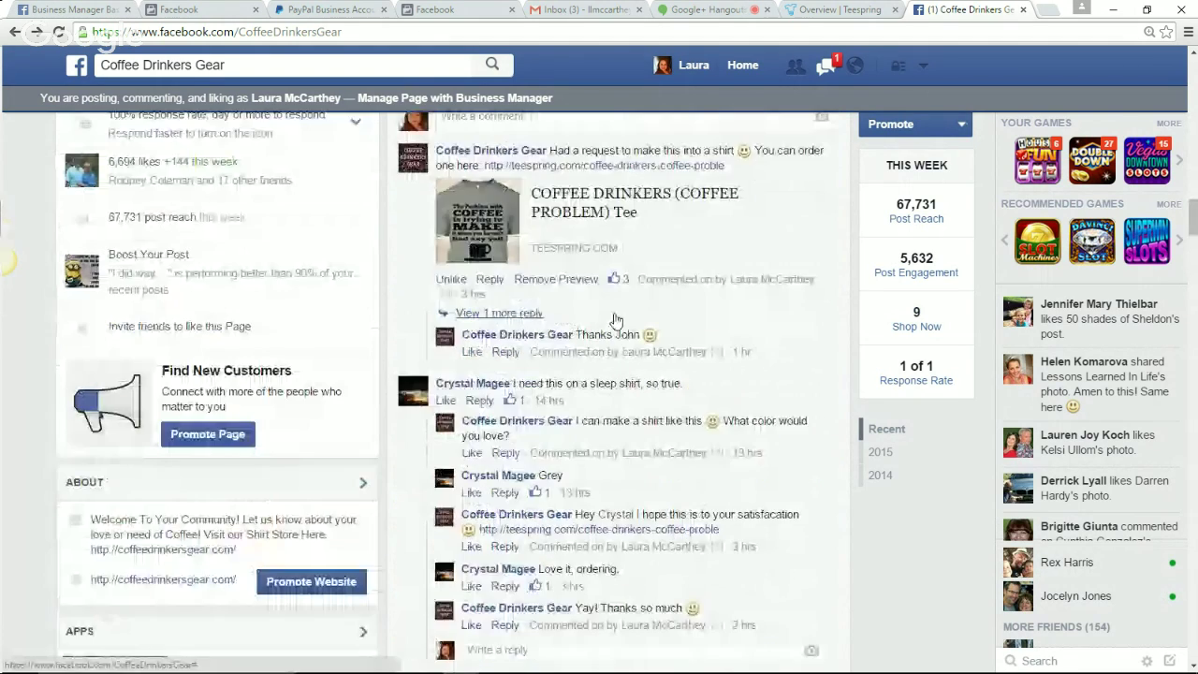
Examine "The Problem With COFFEE" image with its website watermark, Teespring link, reach, likes and shares
scroll(616, 321, "up", 4)
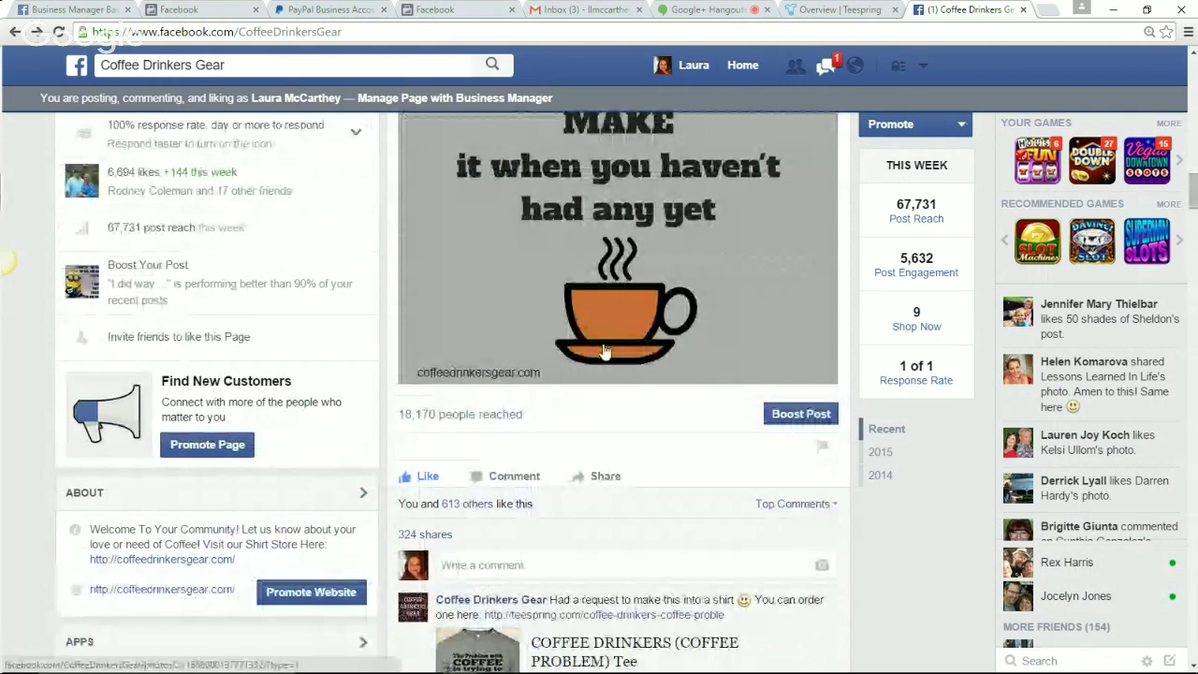
scroll(607, 348, "up", 1)
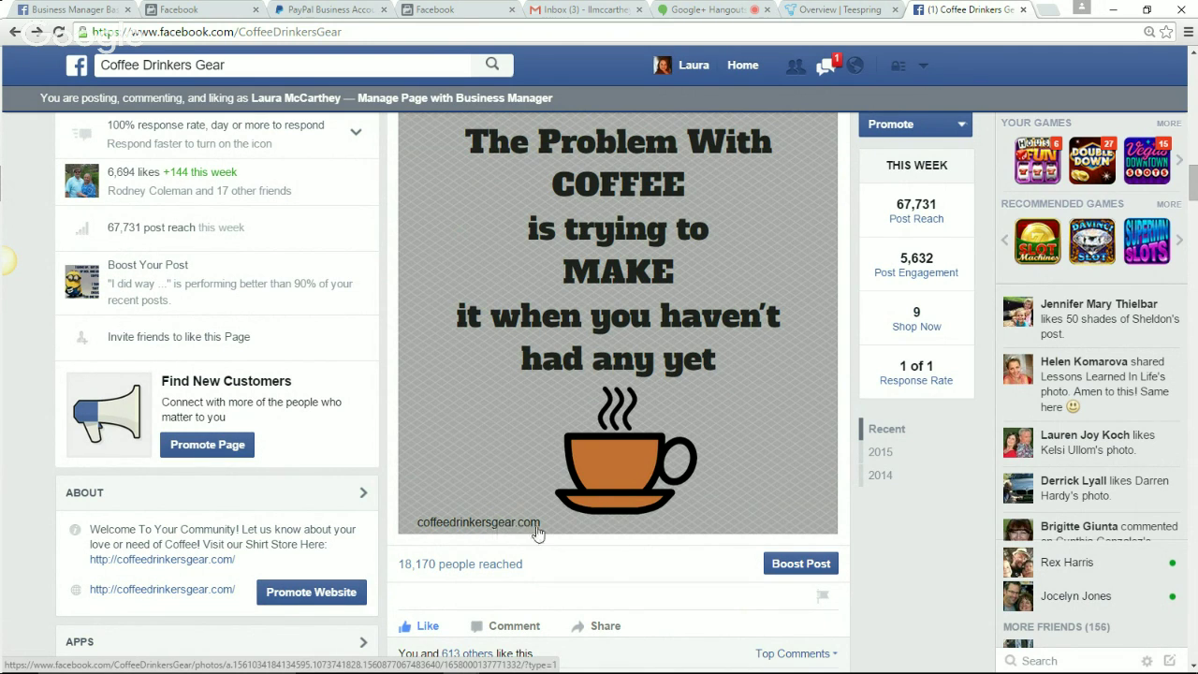
scroll(723, 493, "up", 1)
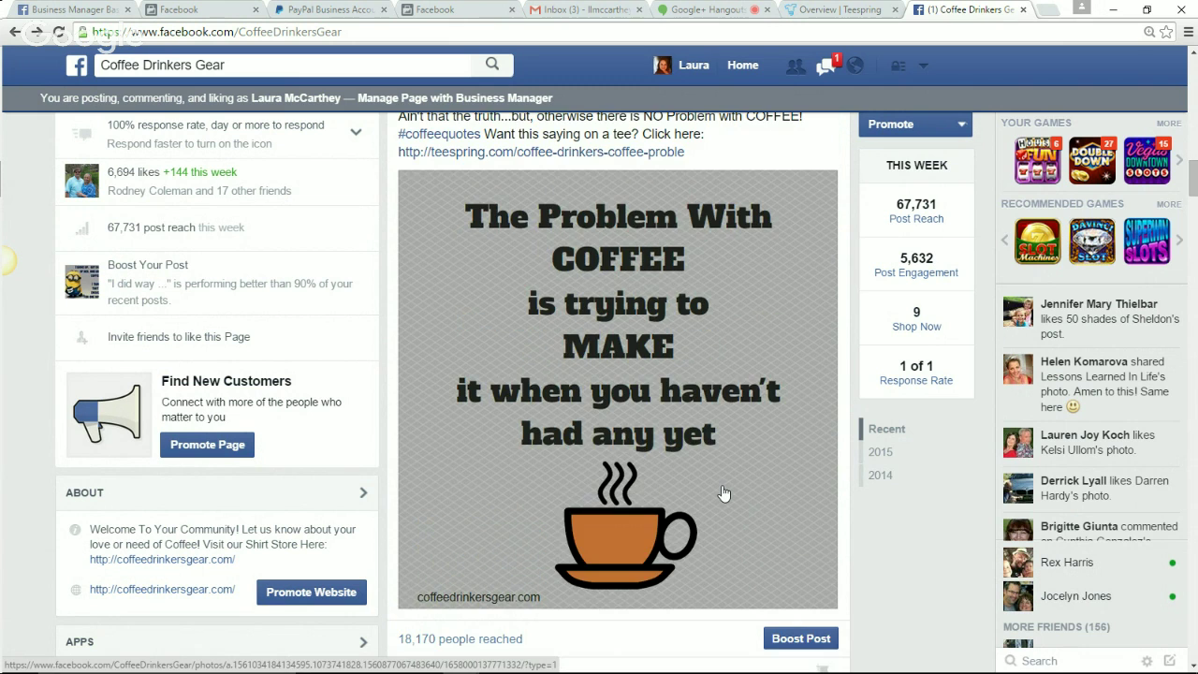
scroll(724, 493, "up", 1)
scroll(710, 438, "down", 2)
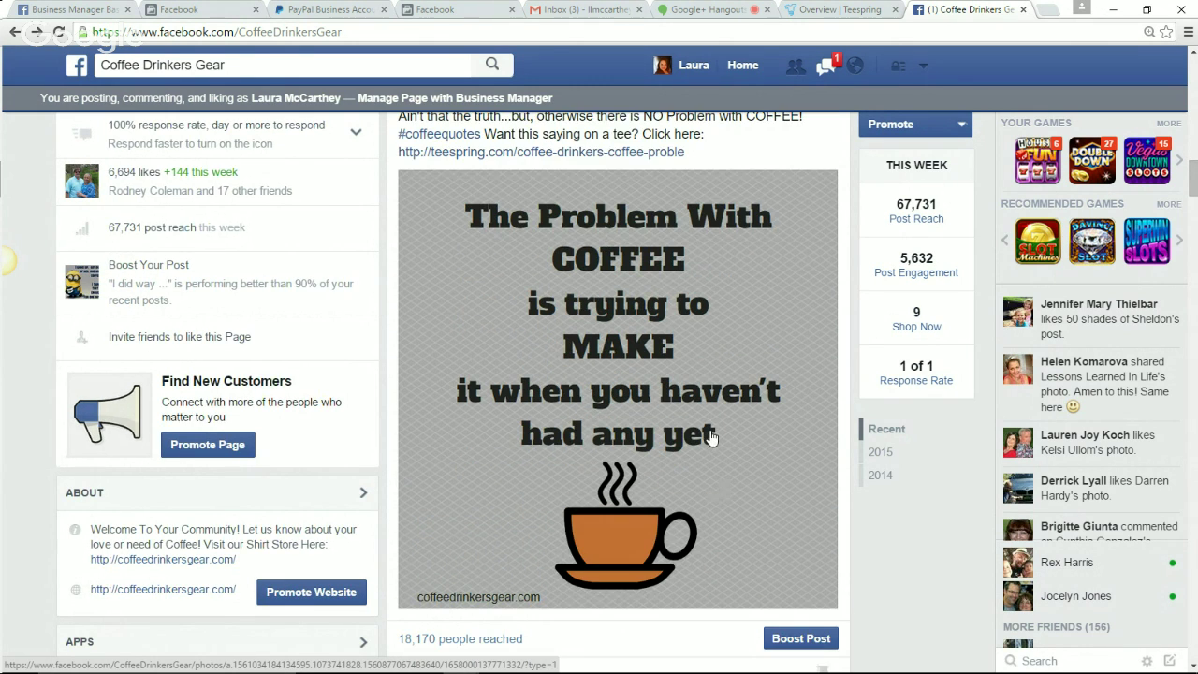
scroll(709, 438, "down", 1)
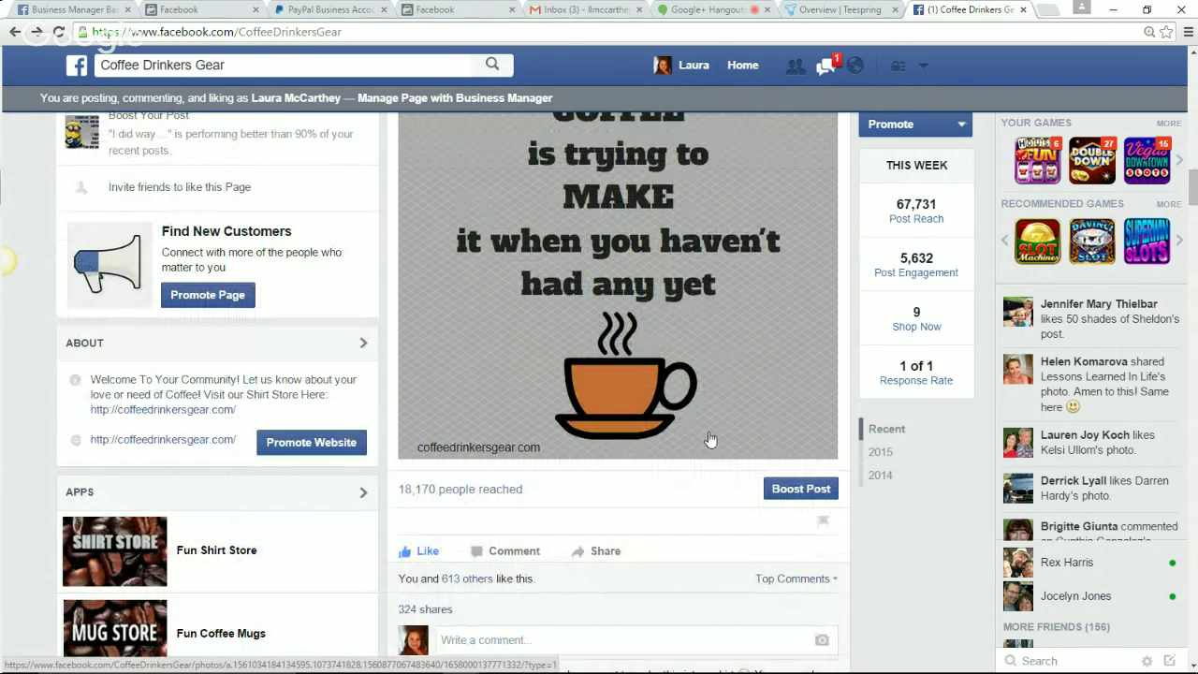
scroll(710, 438, "down", 1)
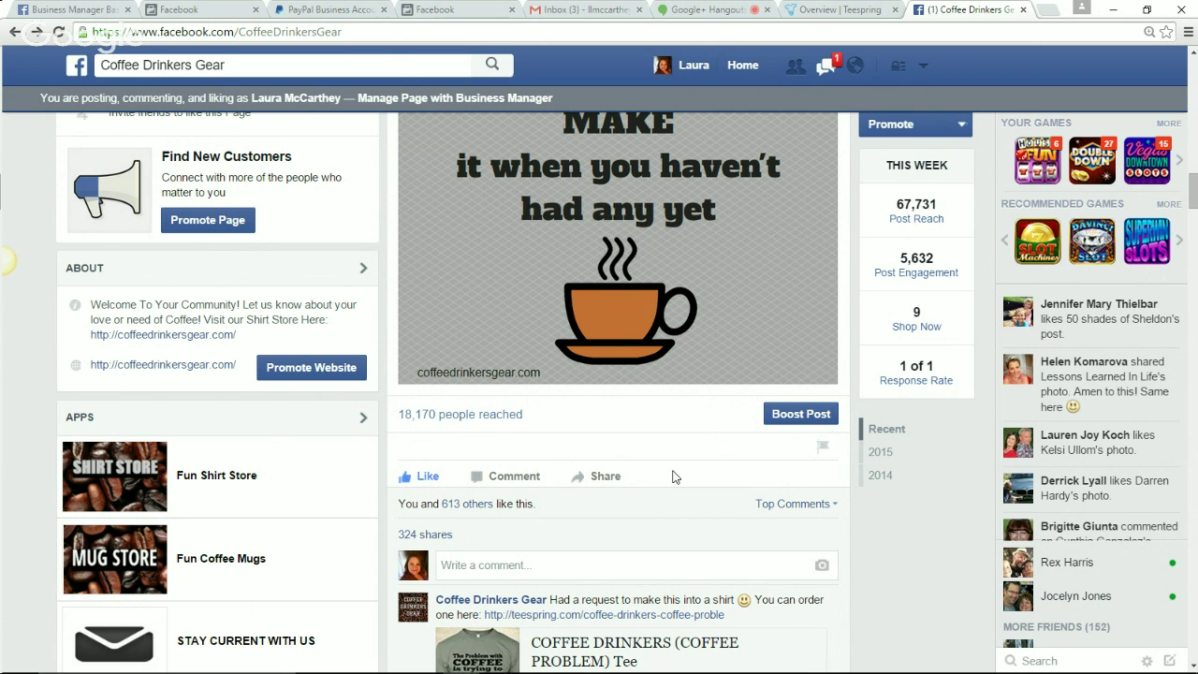
scroll(676, 477, "up", 1)
scroll(672, 477, "up", 1)
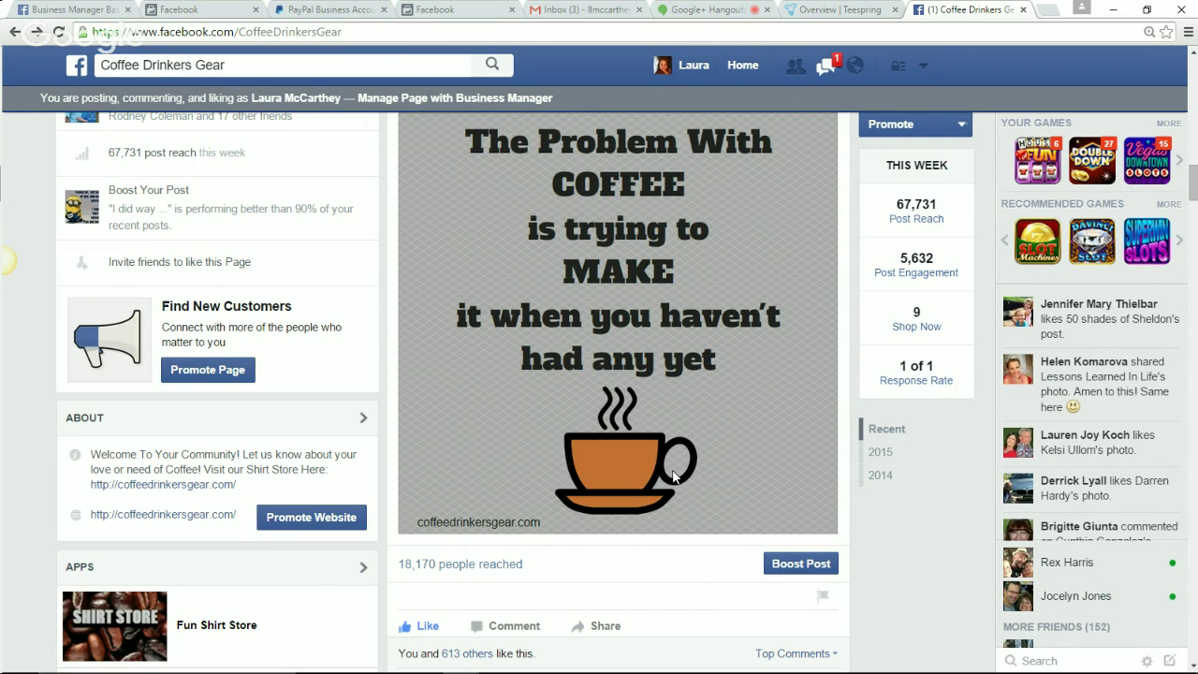
Review the page's cover, scheduled posts notice and #COFFEEYUM contest post from the start of the timeline
scroll(672, 478, "up", 15)
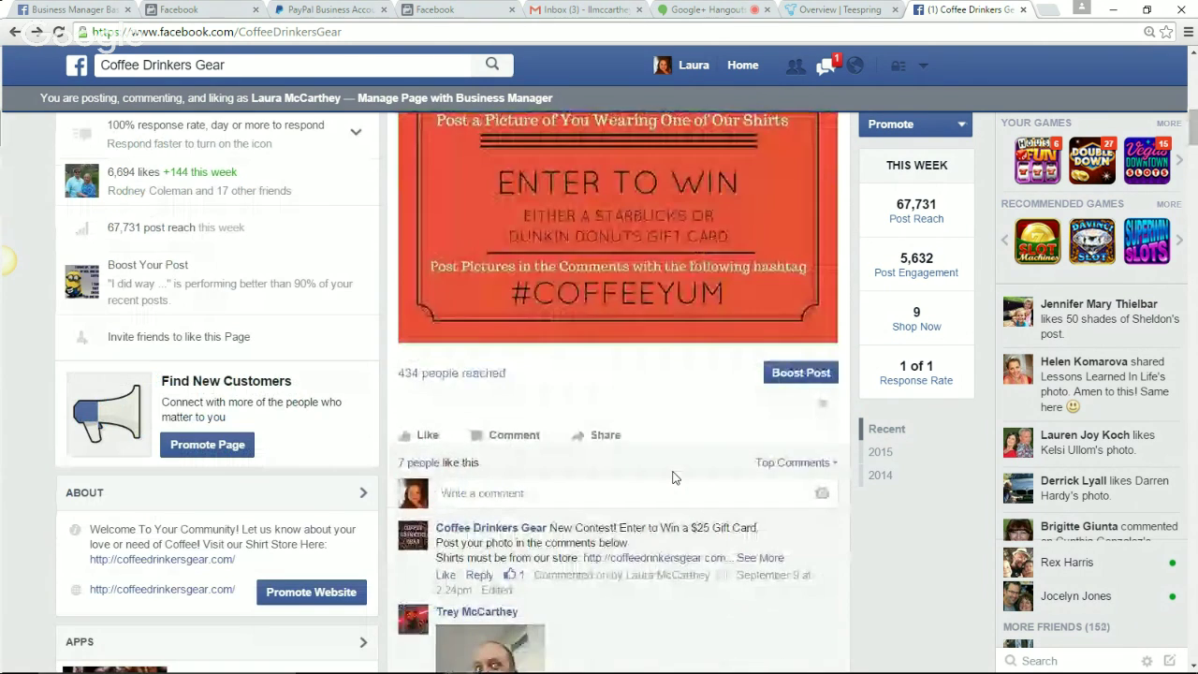
scroll(674, 477, "up", 12)
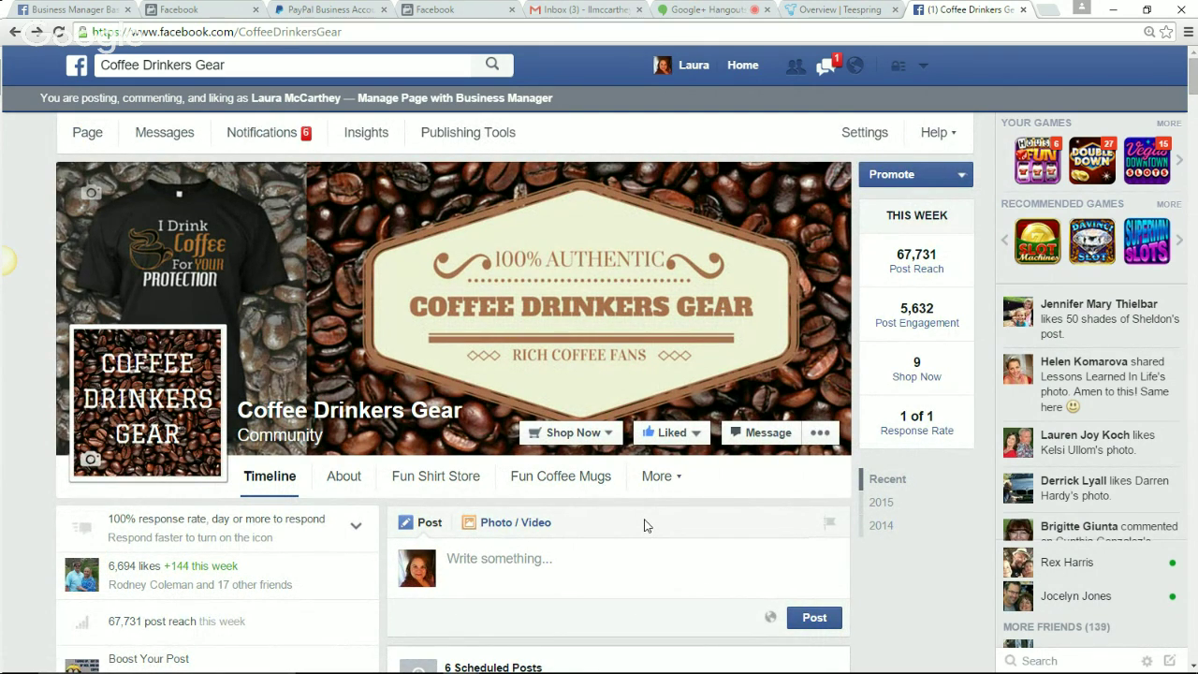
scroll(655, 505, "down", 2)
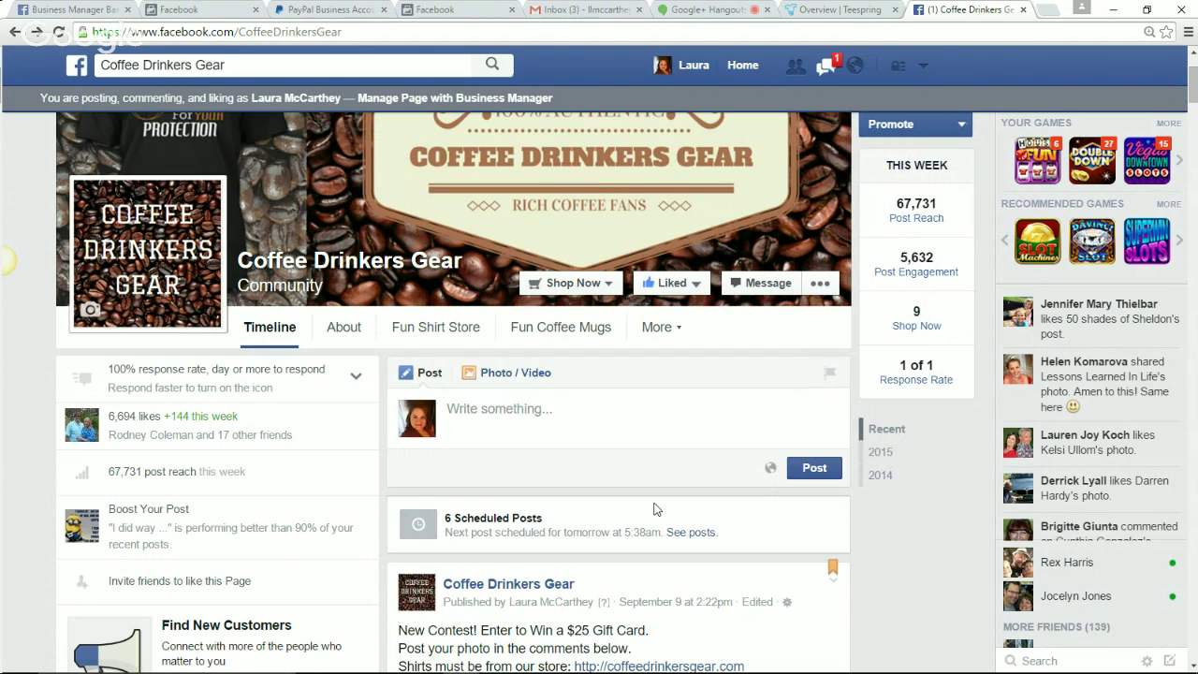
scroll(655, 505, "down", 6)
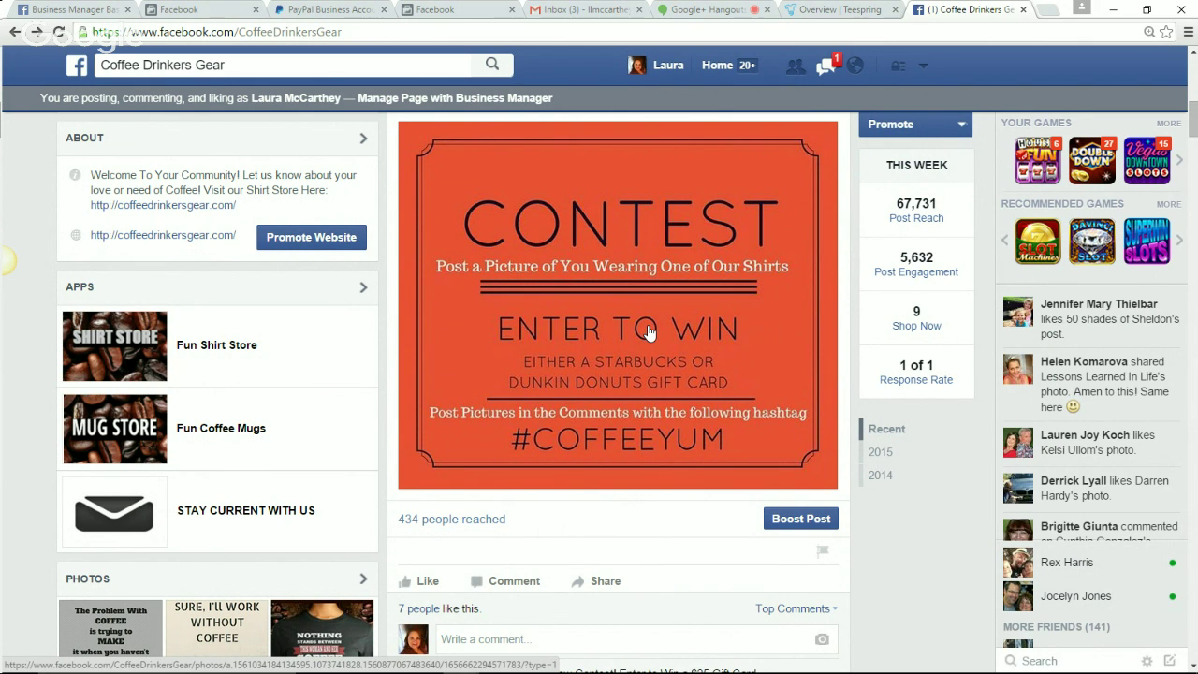
scroll(648, 333, "down", 3)
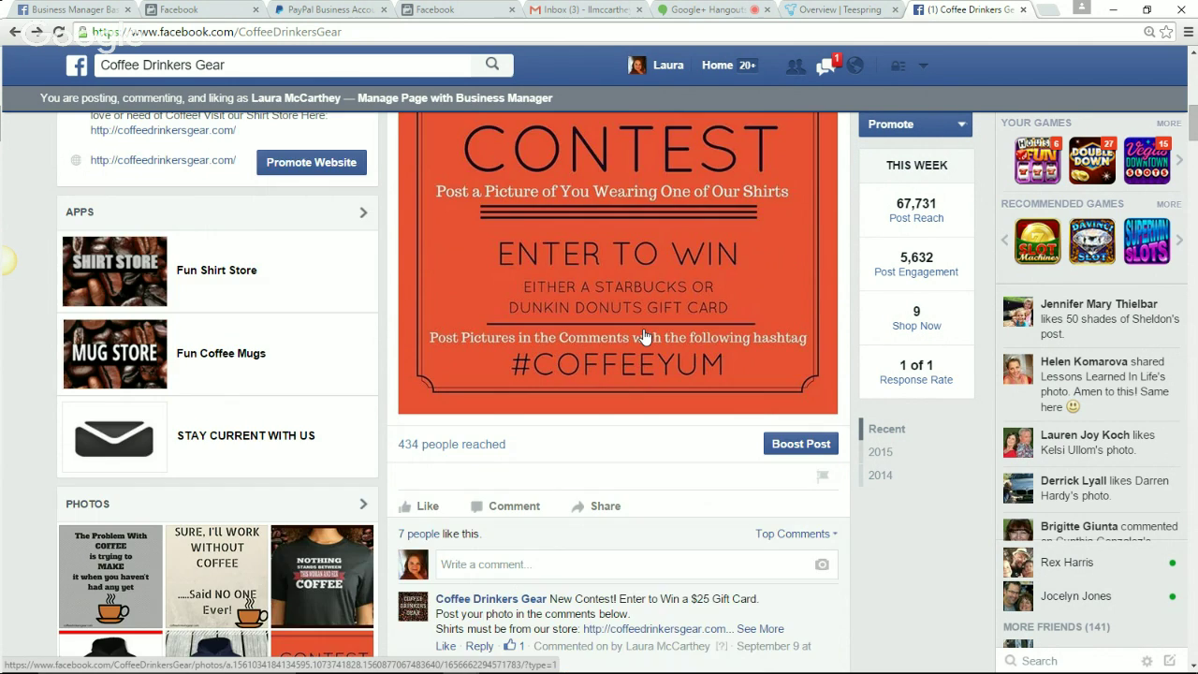
Skim the coffee problem post and its expanded comments again, and return to the page's cover
scroll(645, 337, "down", 15)
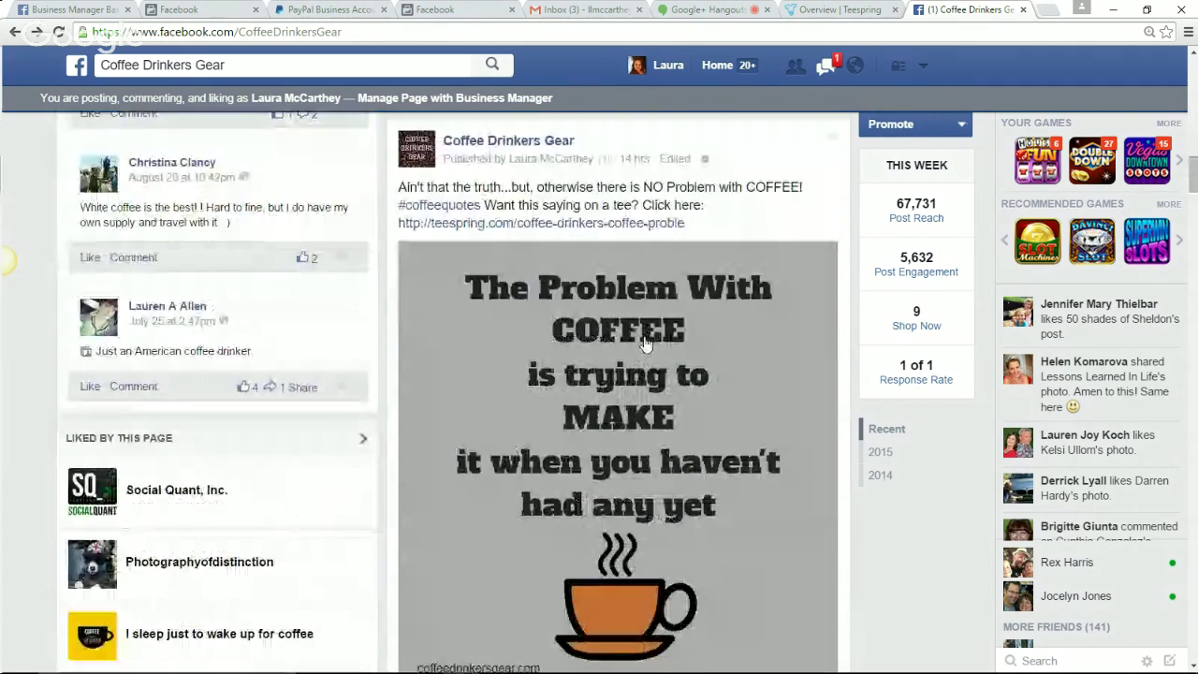
scroll(645, 344, "down", 10)
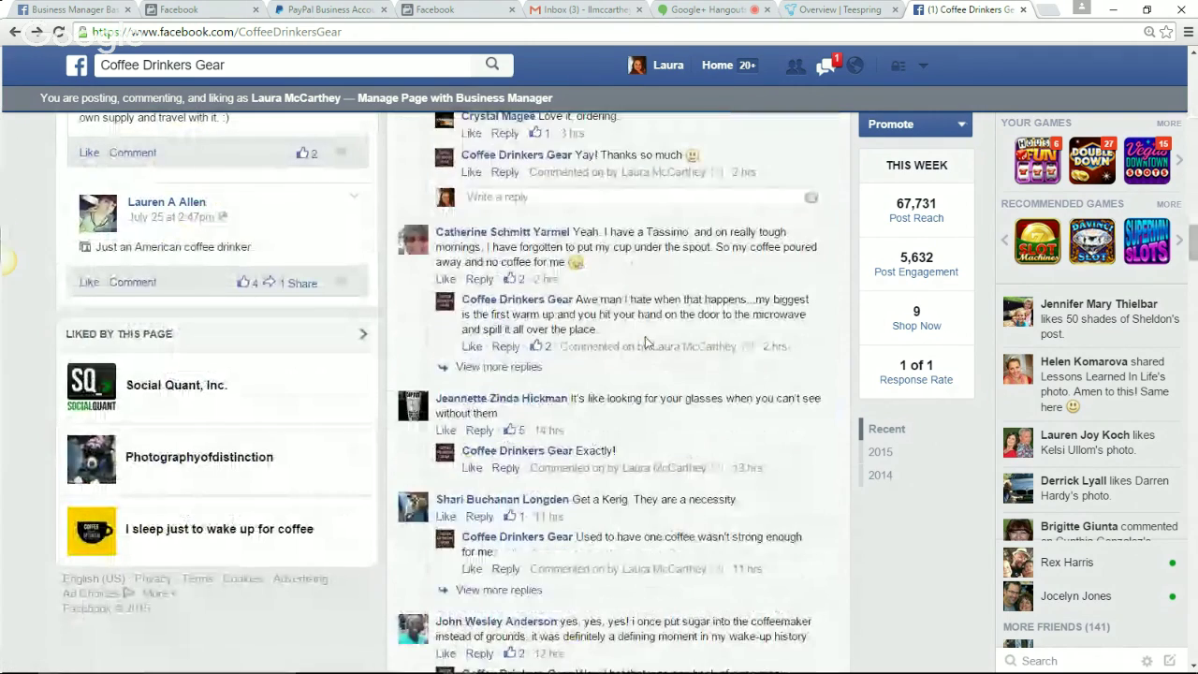
scroll(649, 343, "down", 2)
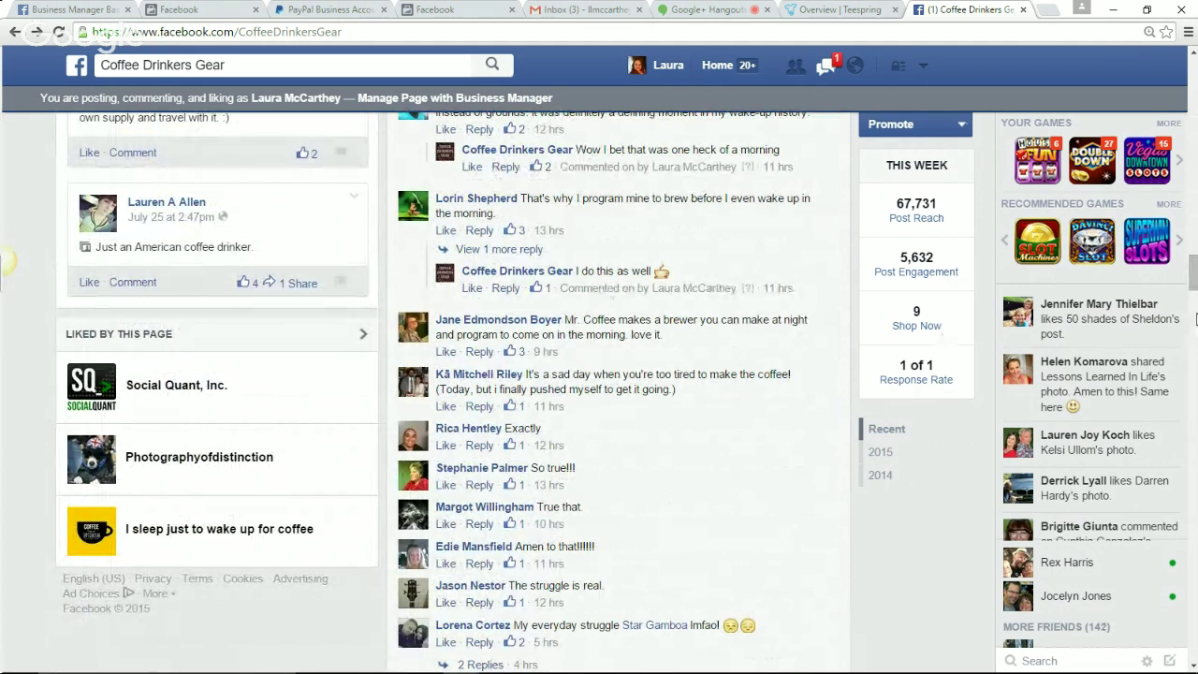
left_click(1192, 51)
key("Home")
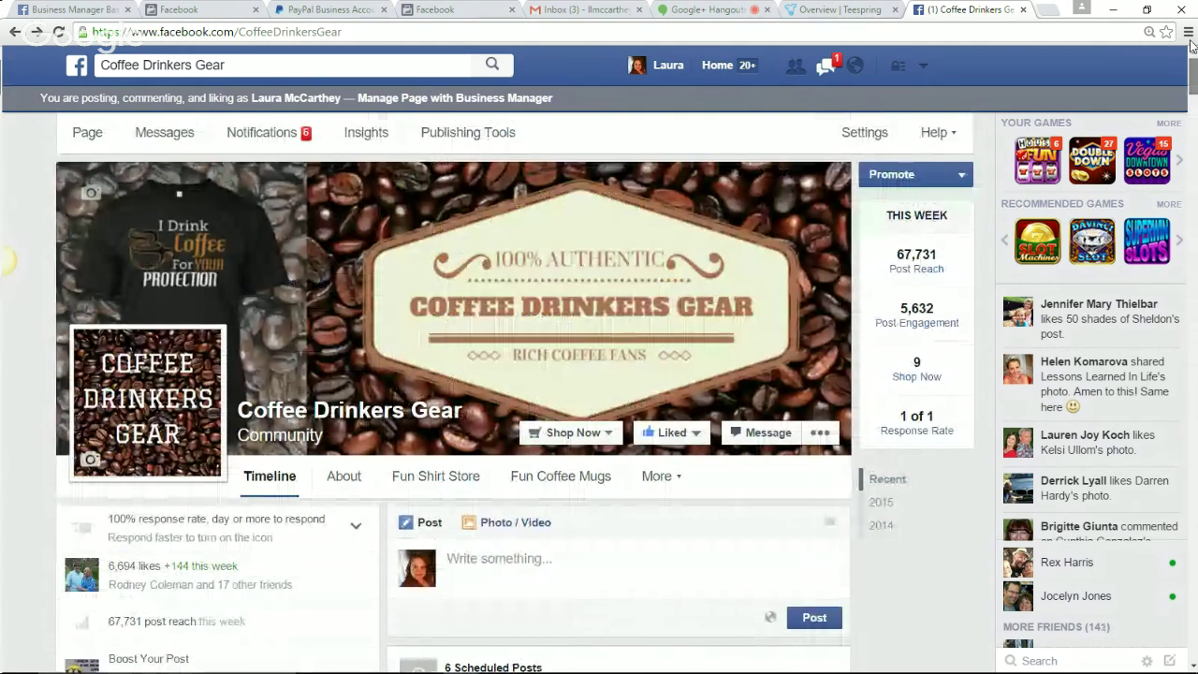